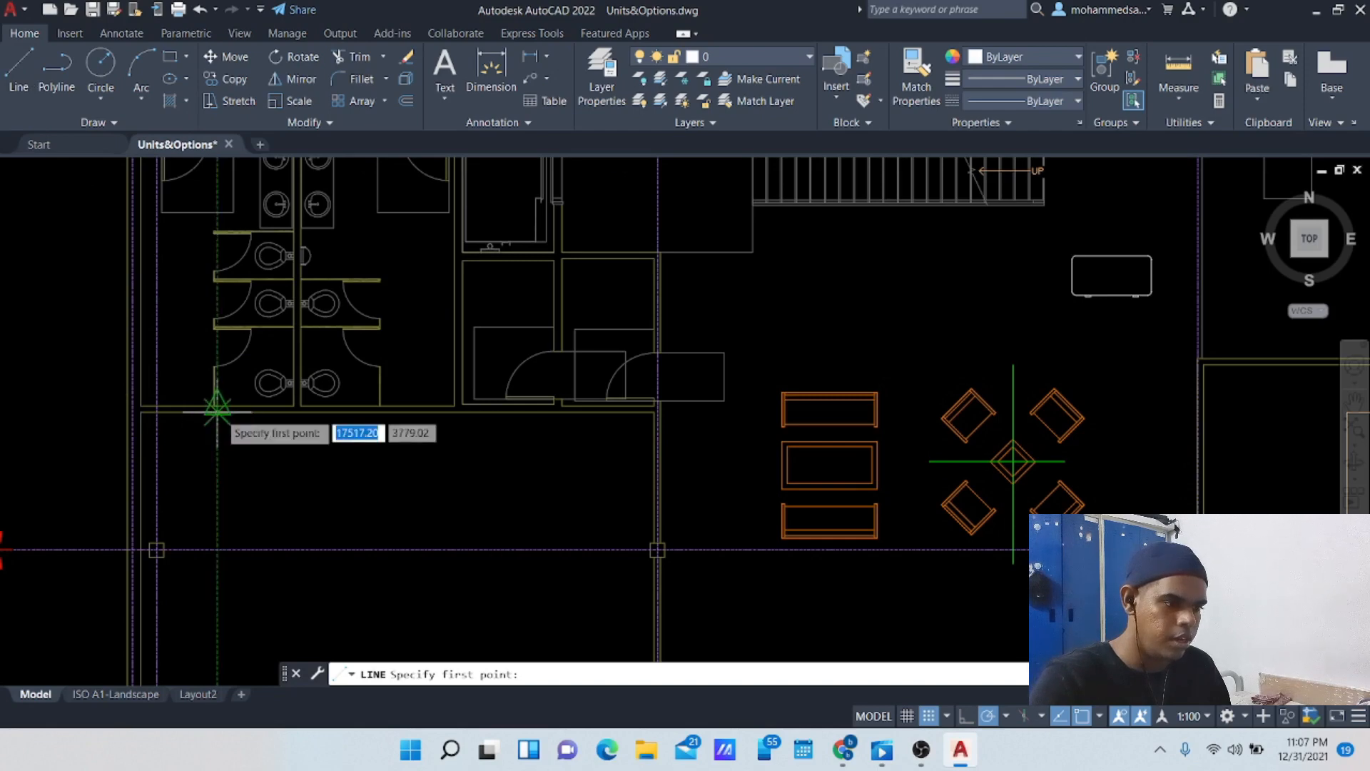
# Step: Draw a vertical line about 2638 units long from the wall below the toilet cubicles down to grid line C
pyautogui.click(218, 411)
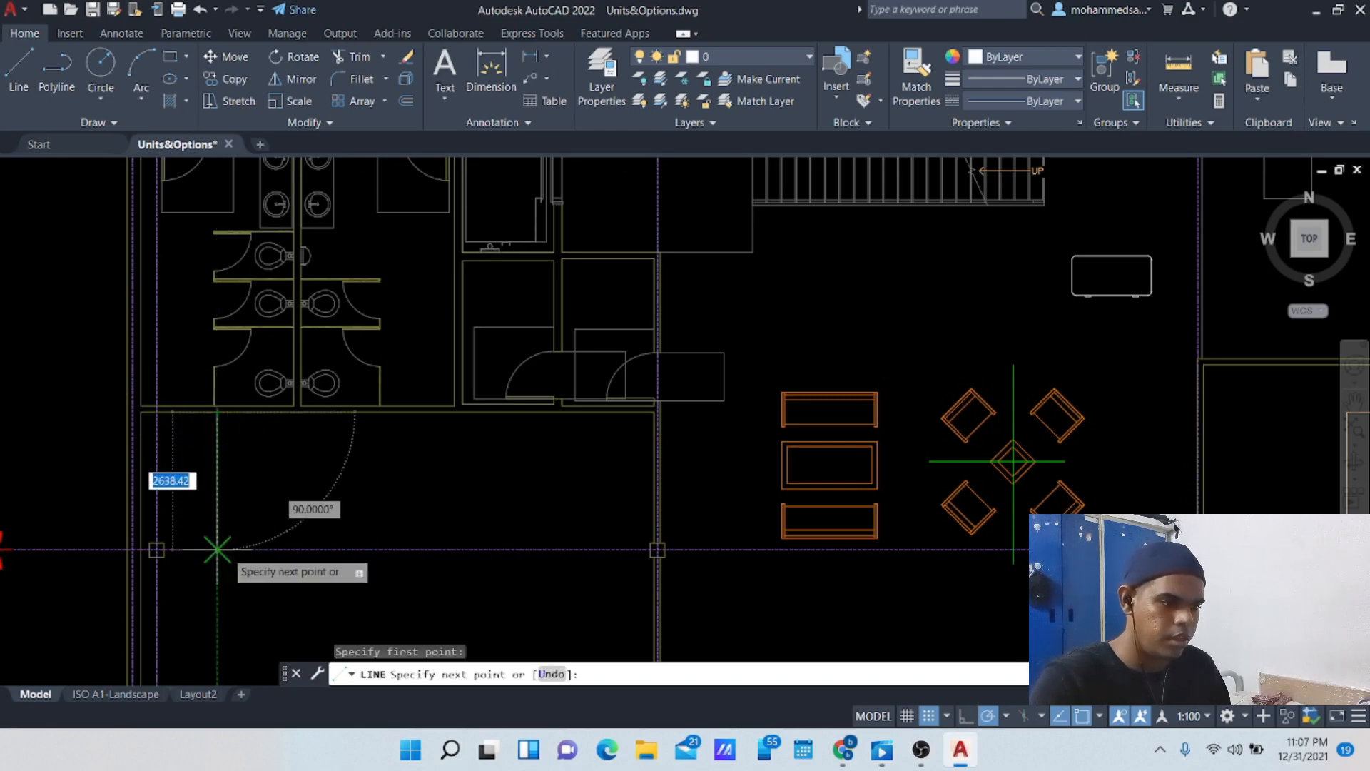
pyautogui.press('Escape')
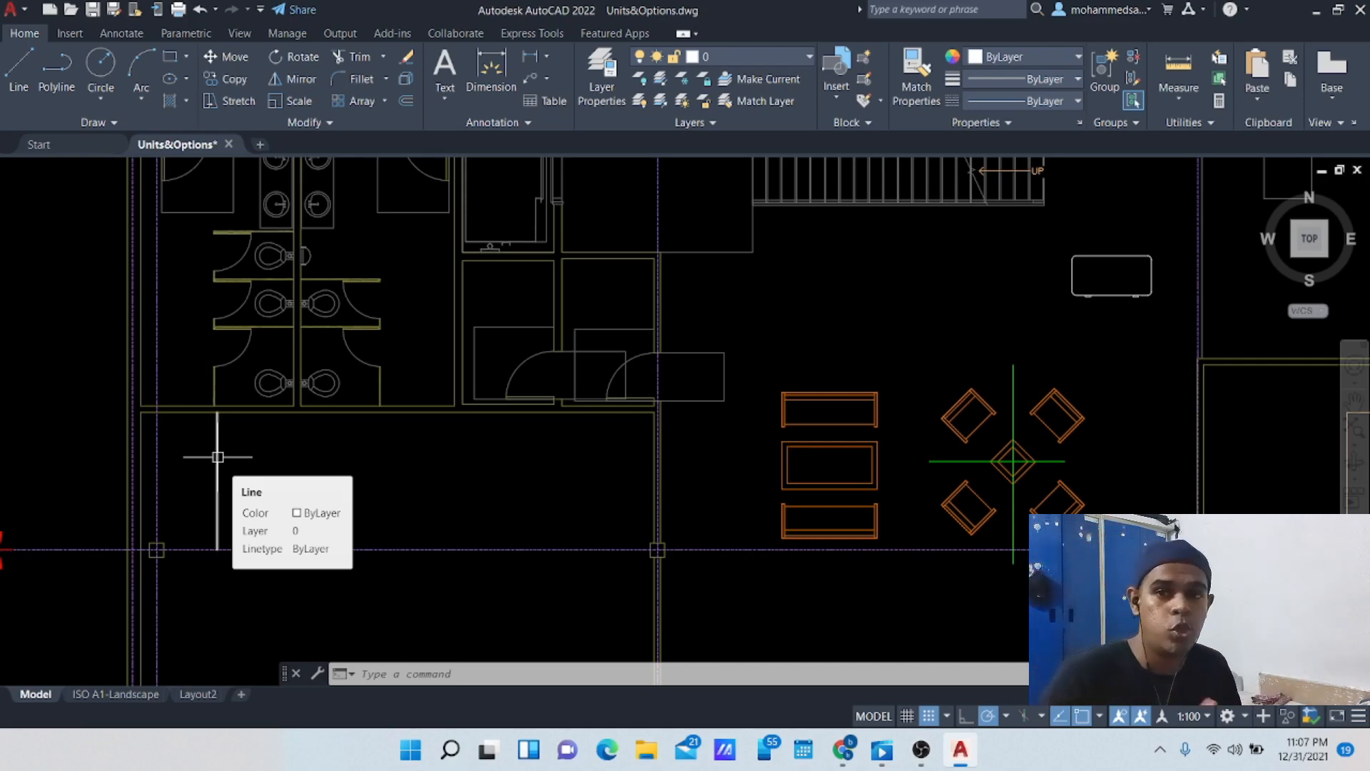
pyautogui.scroll(4, 244, 451)
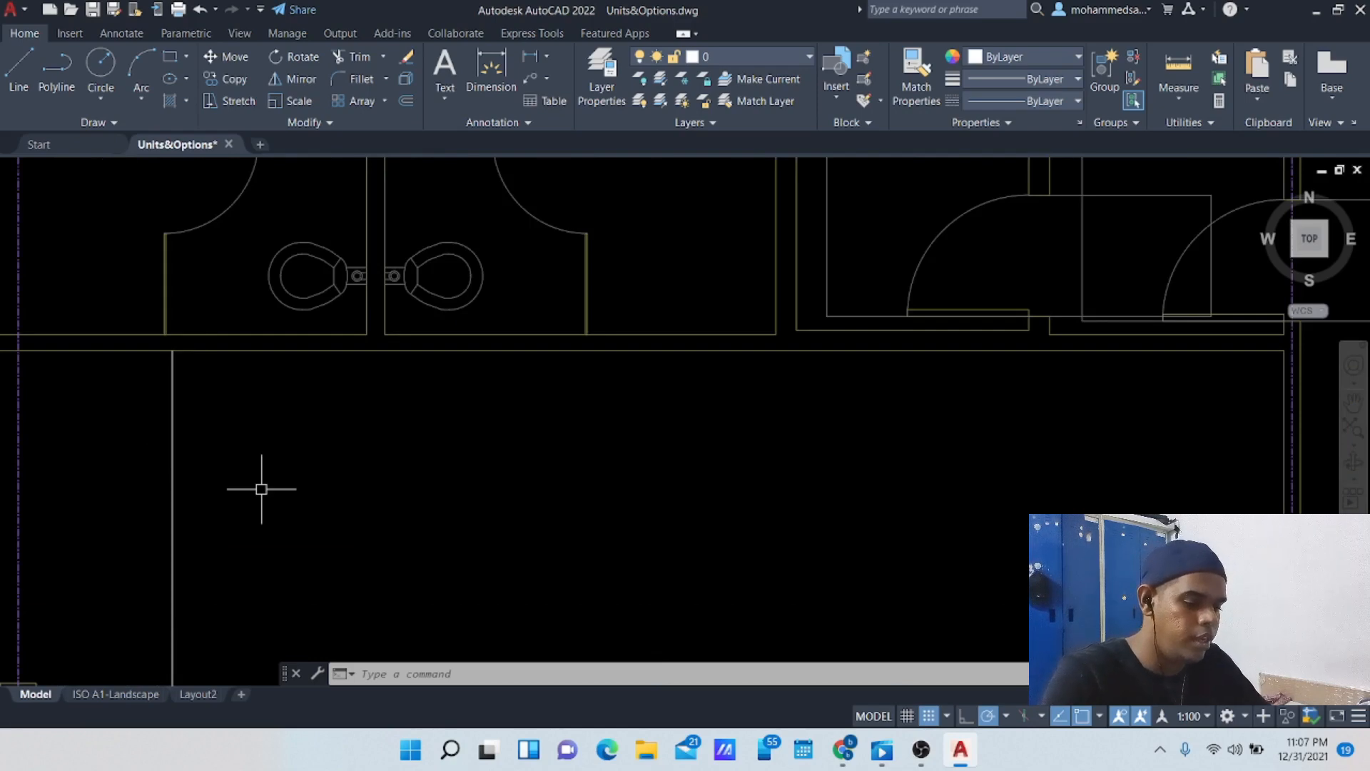
pyautogui.press('Return')
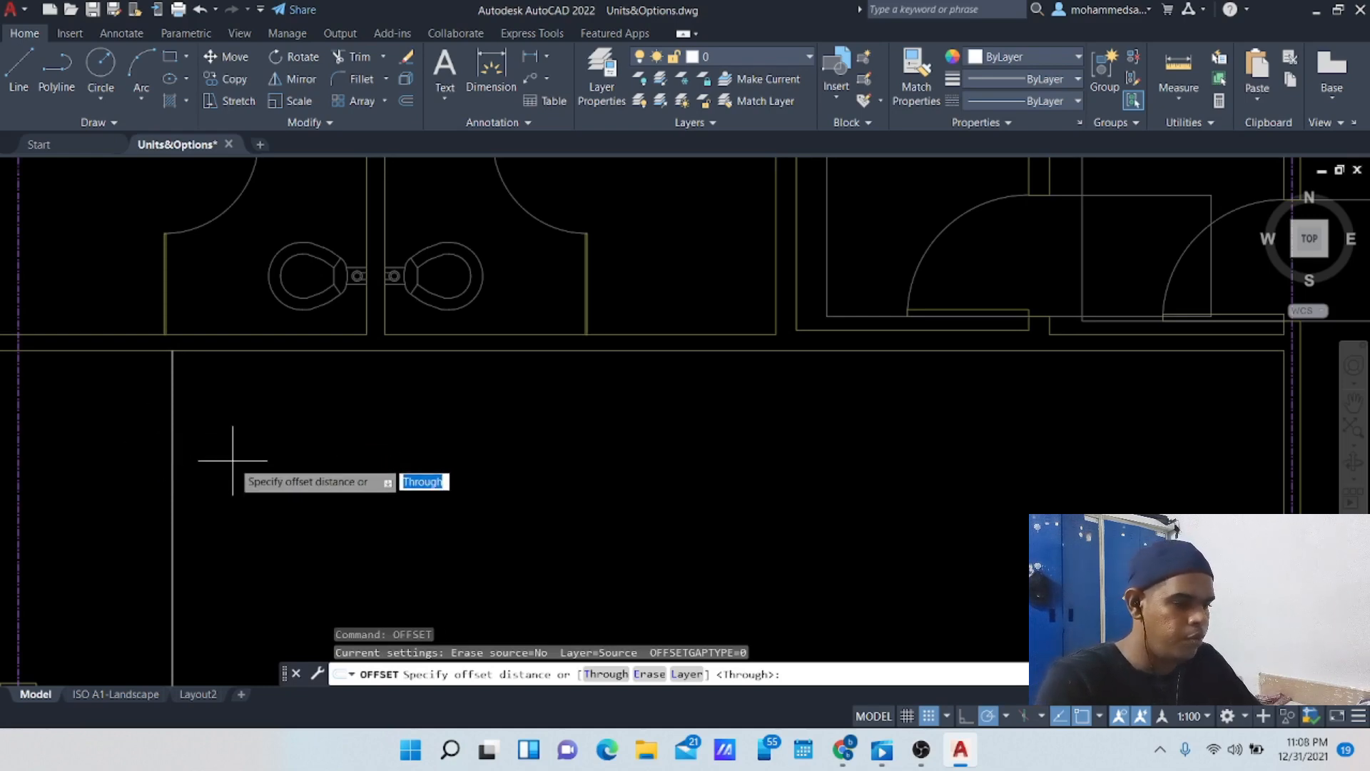
pyautogui.write('40')
pyautogui.press('Return')
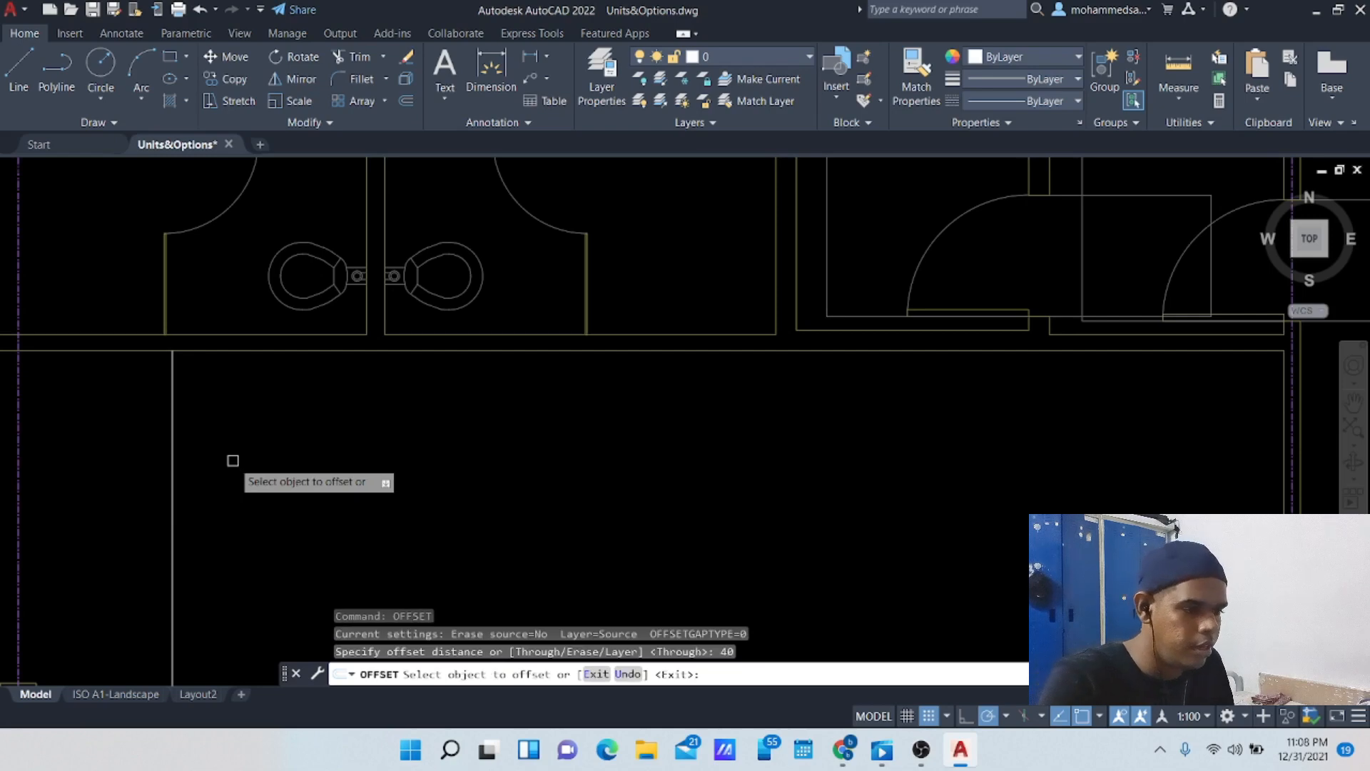
pyautogui.click(174, 445)
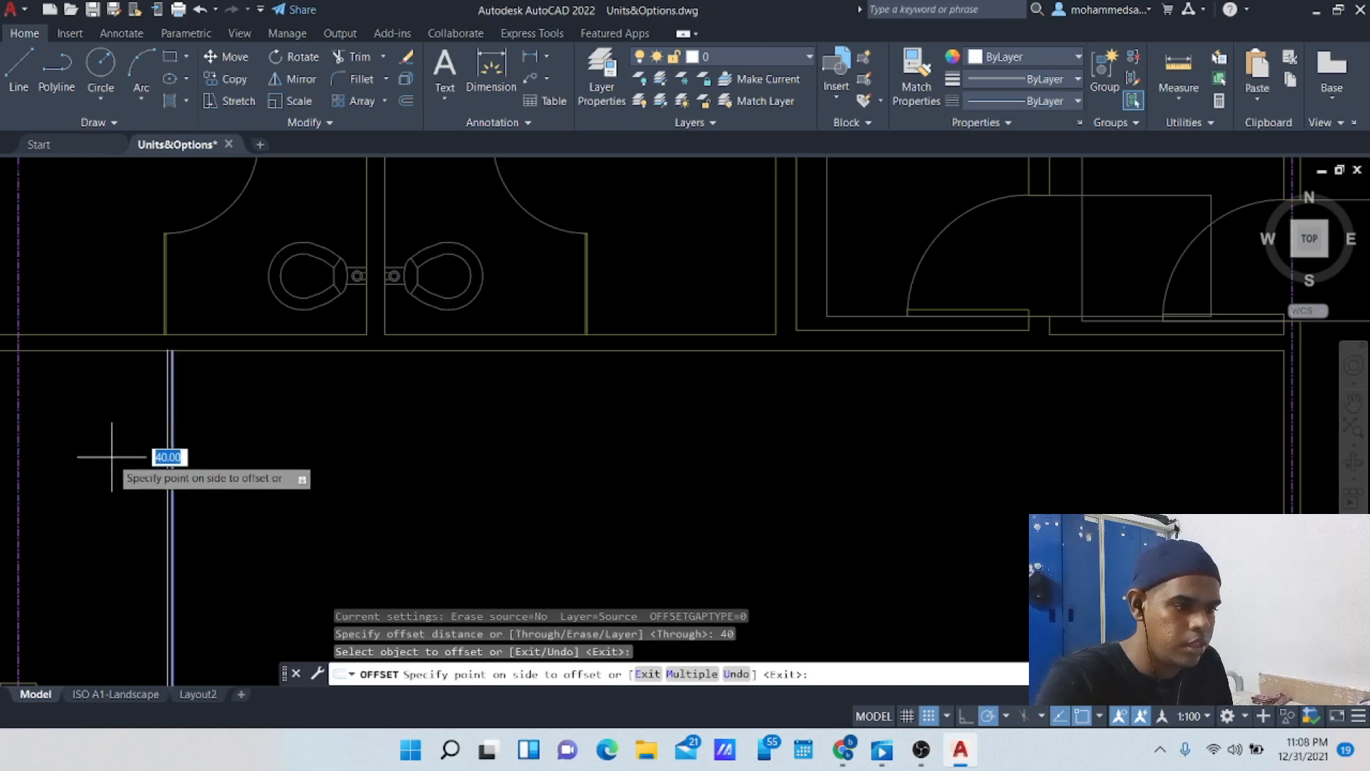
pyautogui.scroll(3, 172, 449)
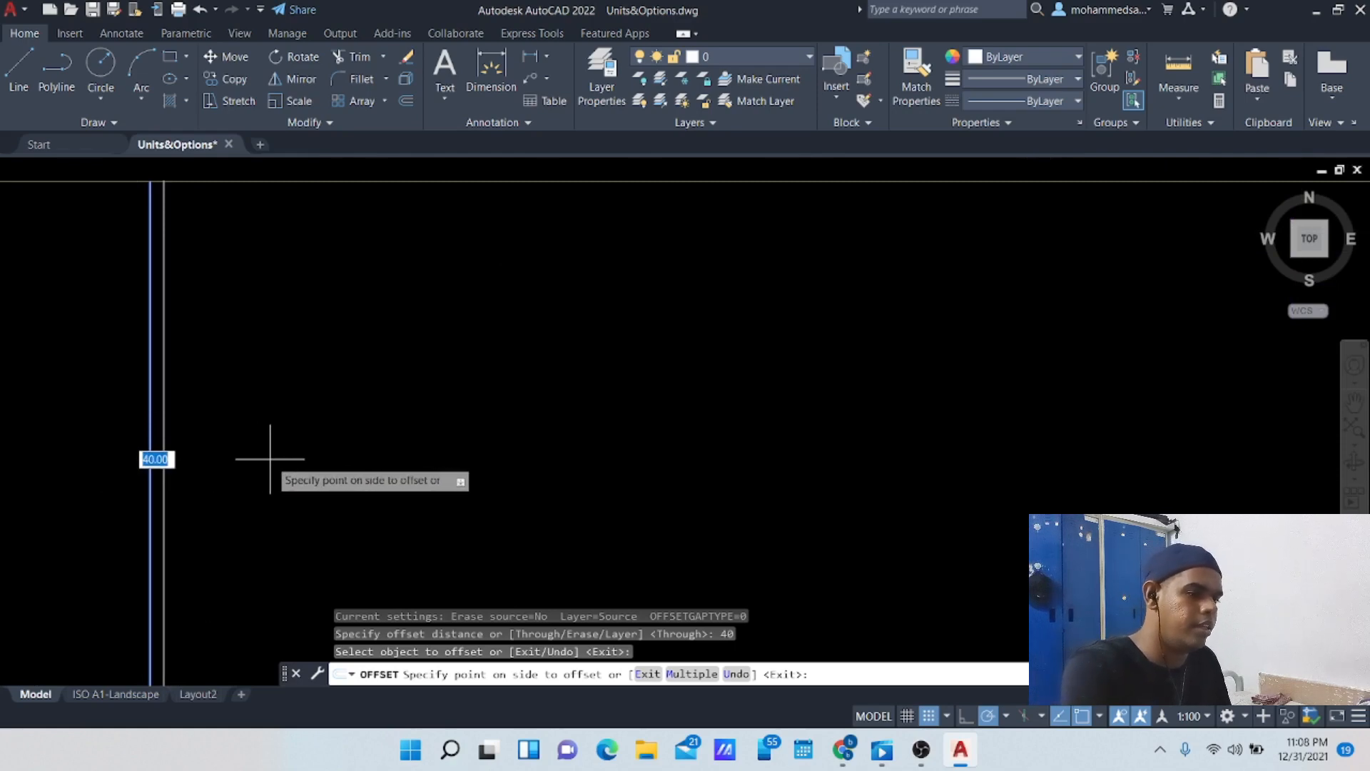
pyautogui.press('Return')
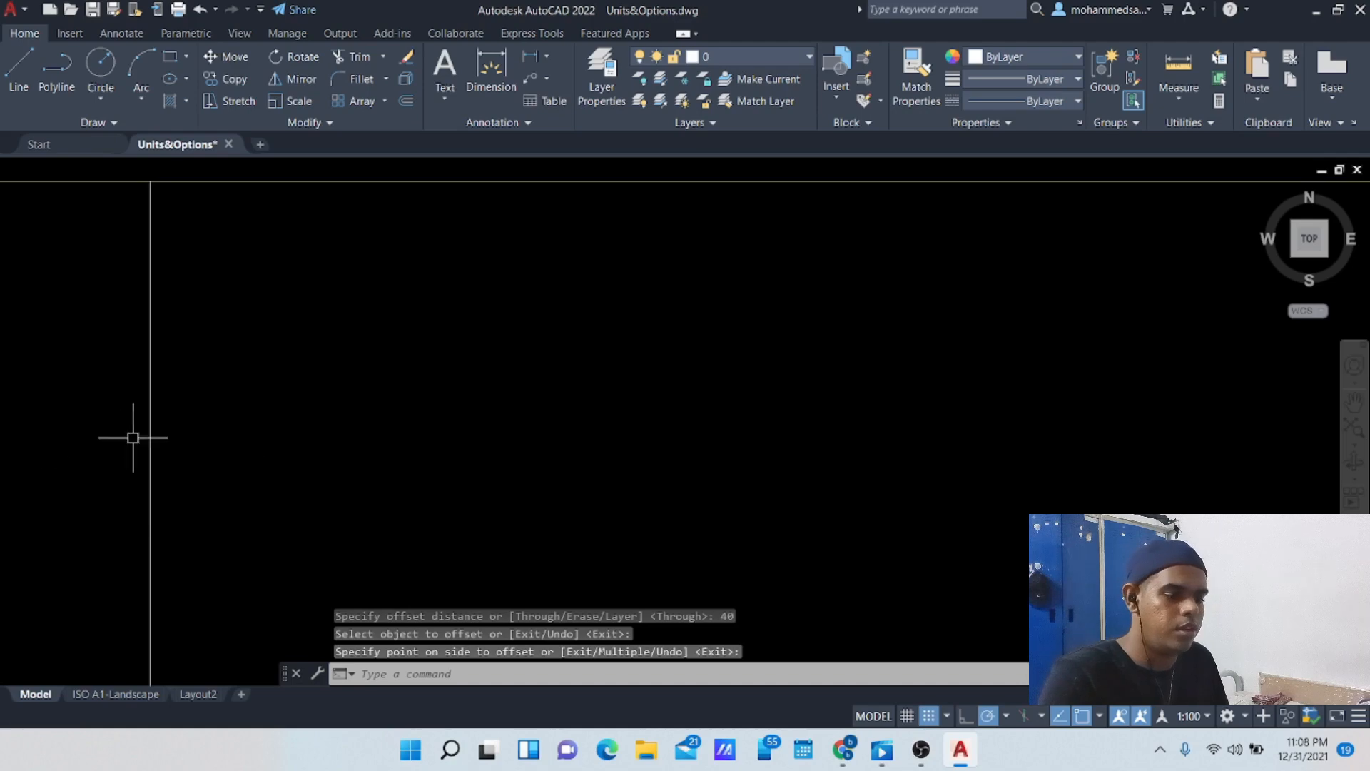
# Step: Offset the new vertical line by 70 units towards the interior of the room, away from the exterior wall
pyautogui.write('off')
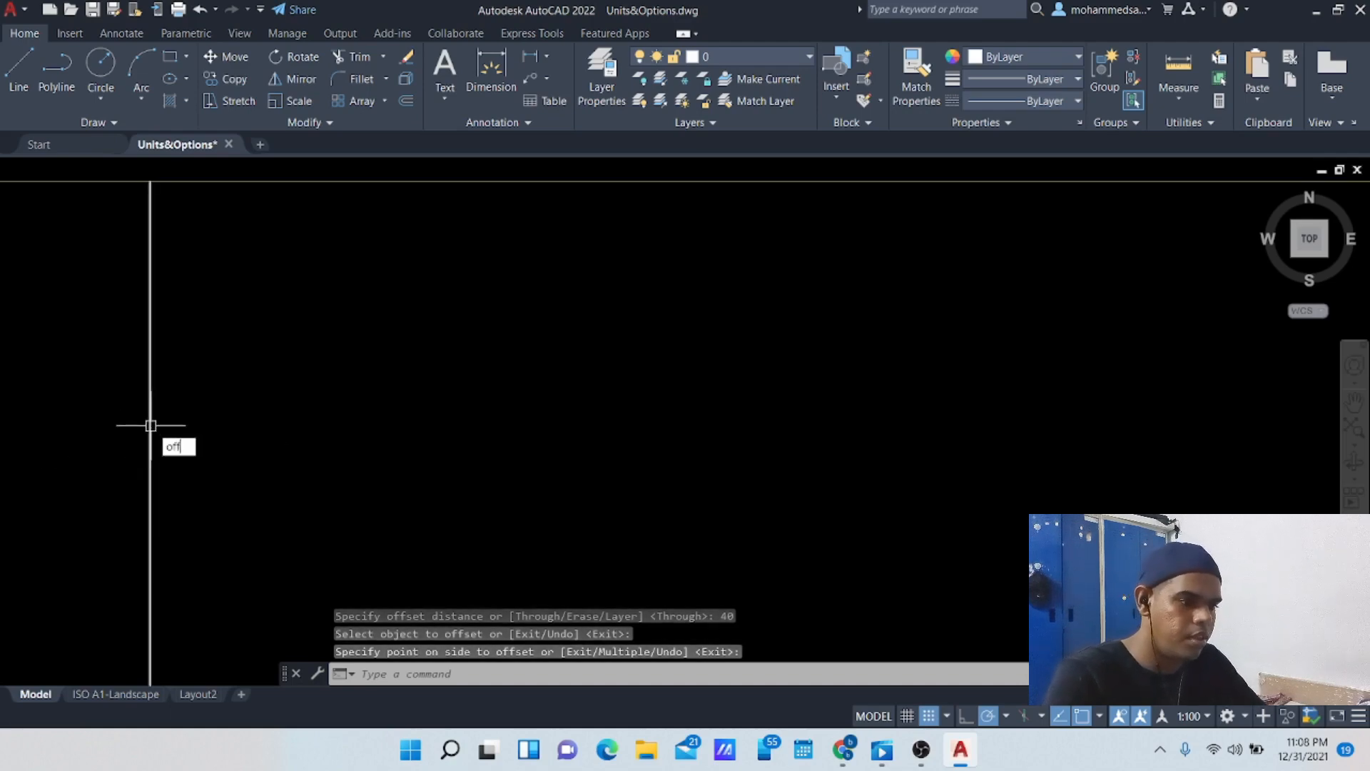
pyautogui.write('set')
pyautogui.press('Return')
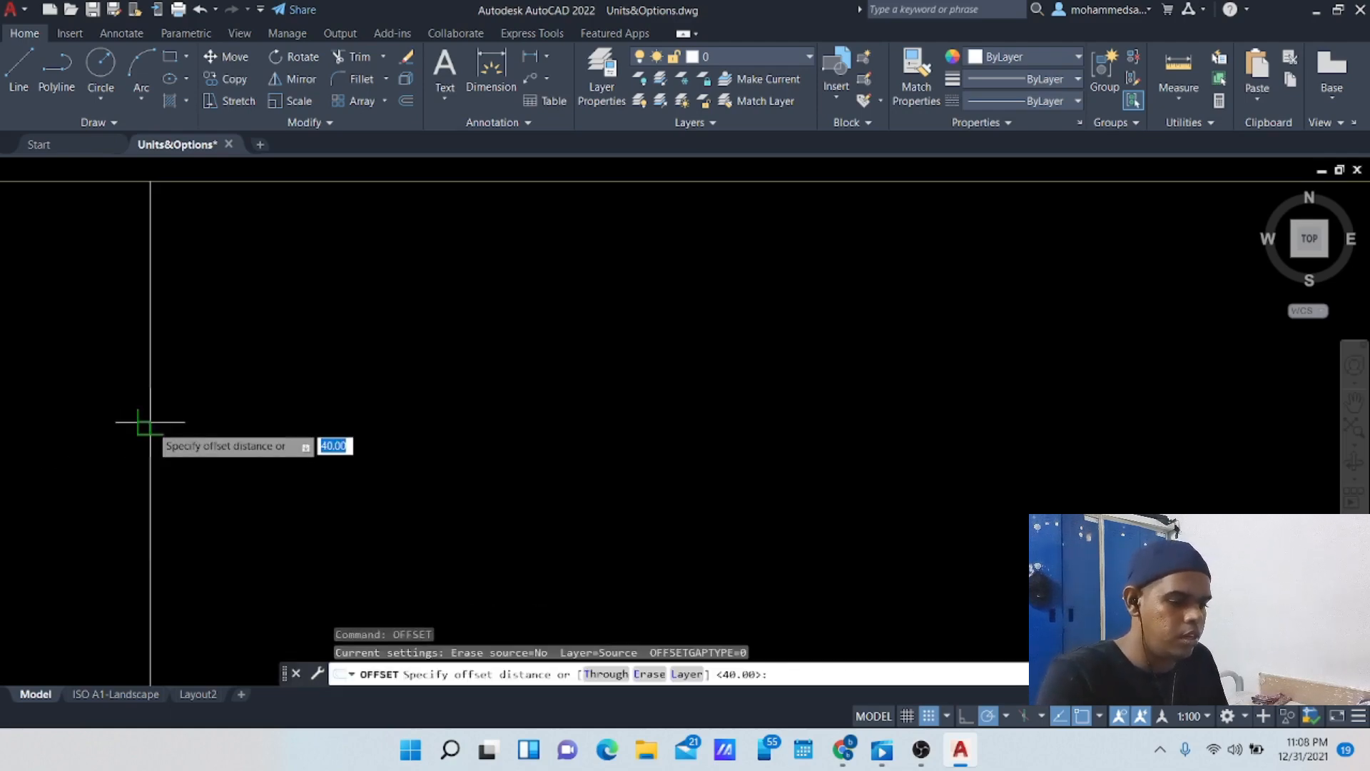
pyautogui.write('70')
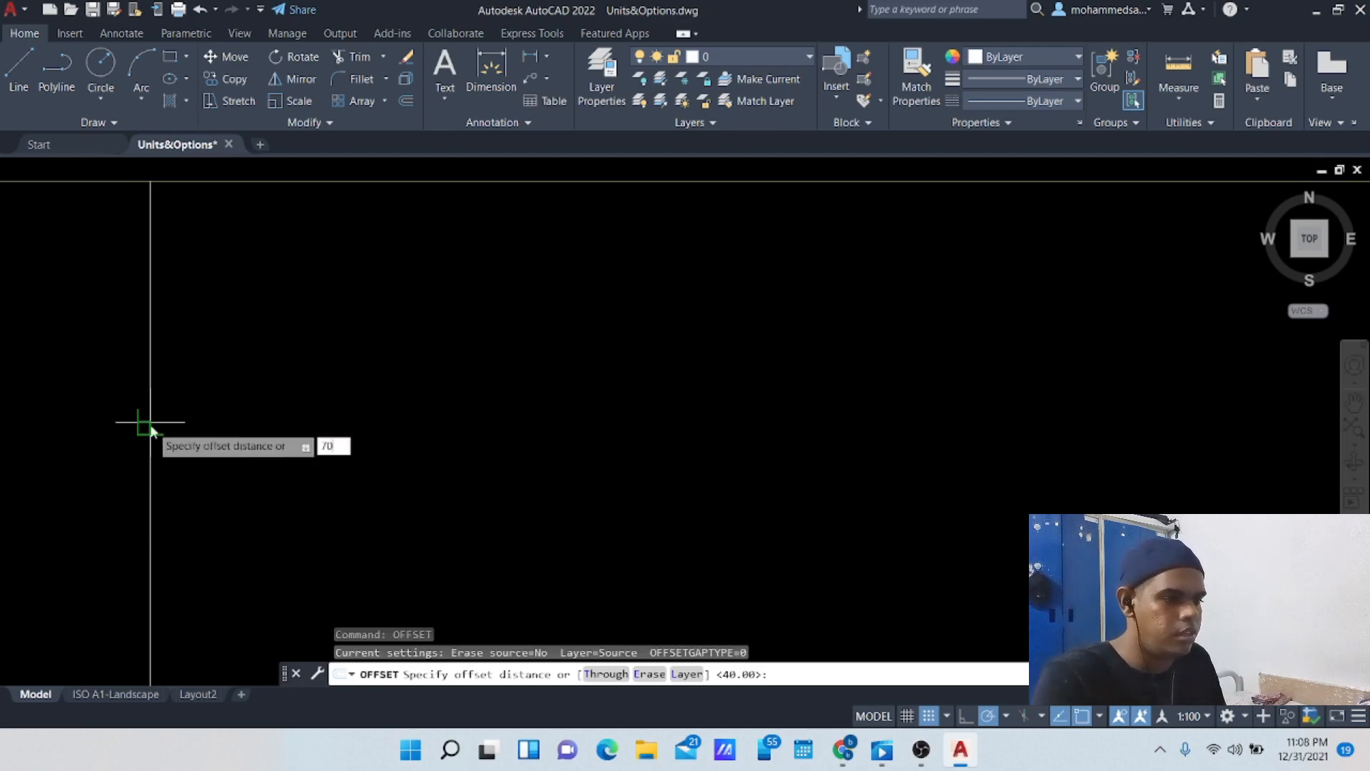
pyautogui.press('Return')
pyautogui.click(150, 424)
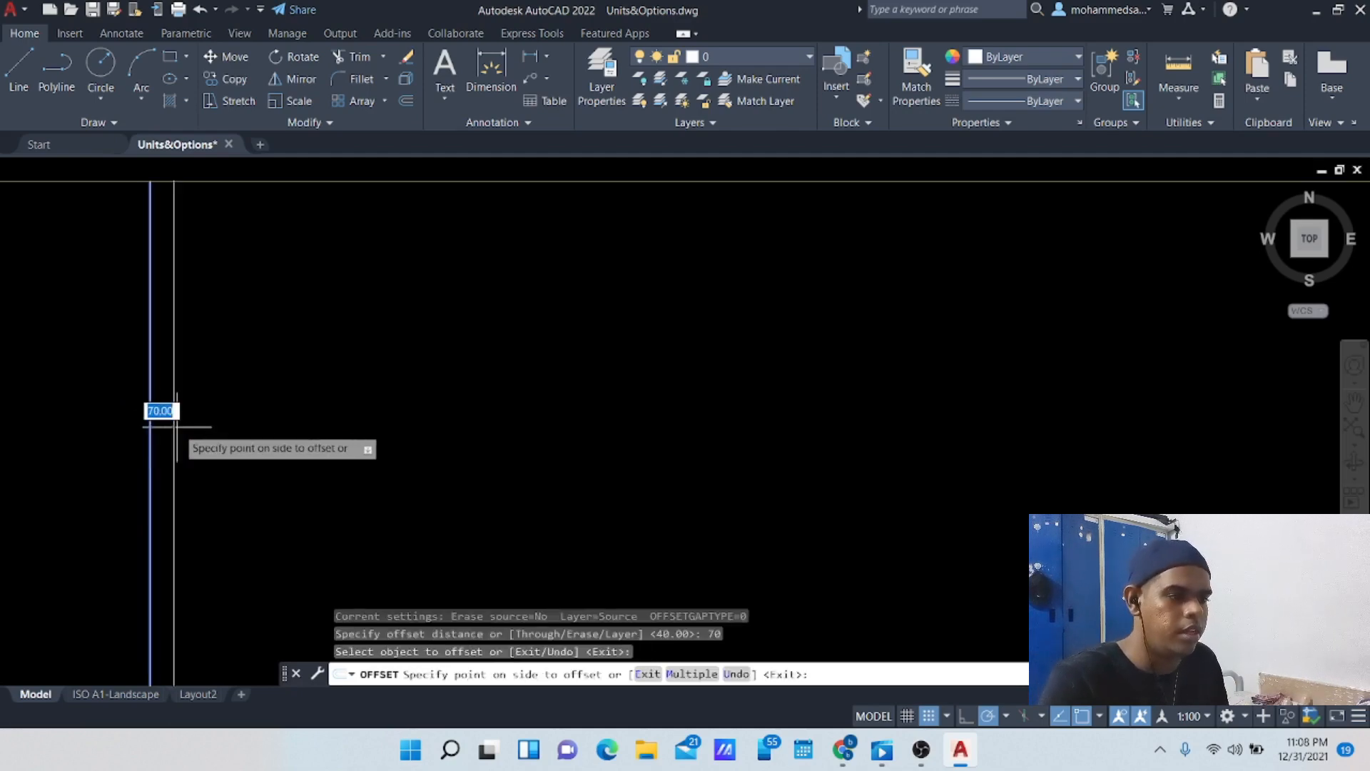
pyautogui.click(176, 427)
pyautogui.scroll(-2, 179, 429)
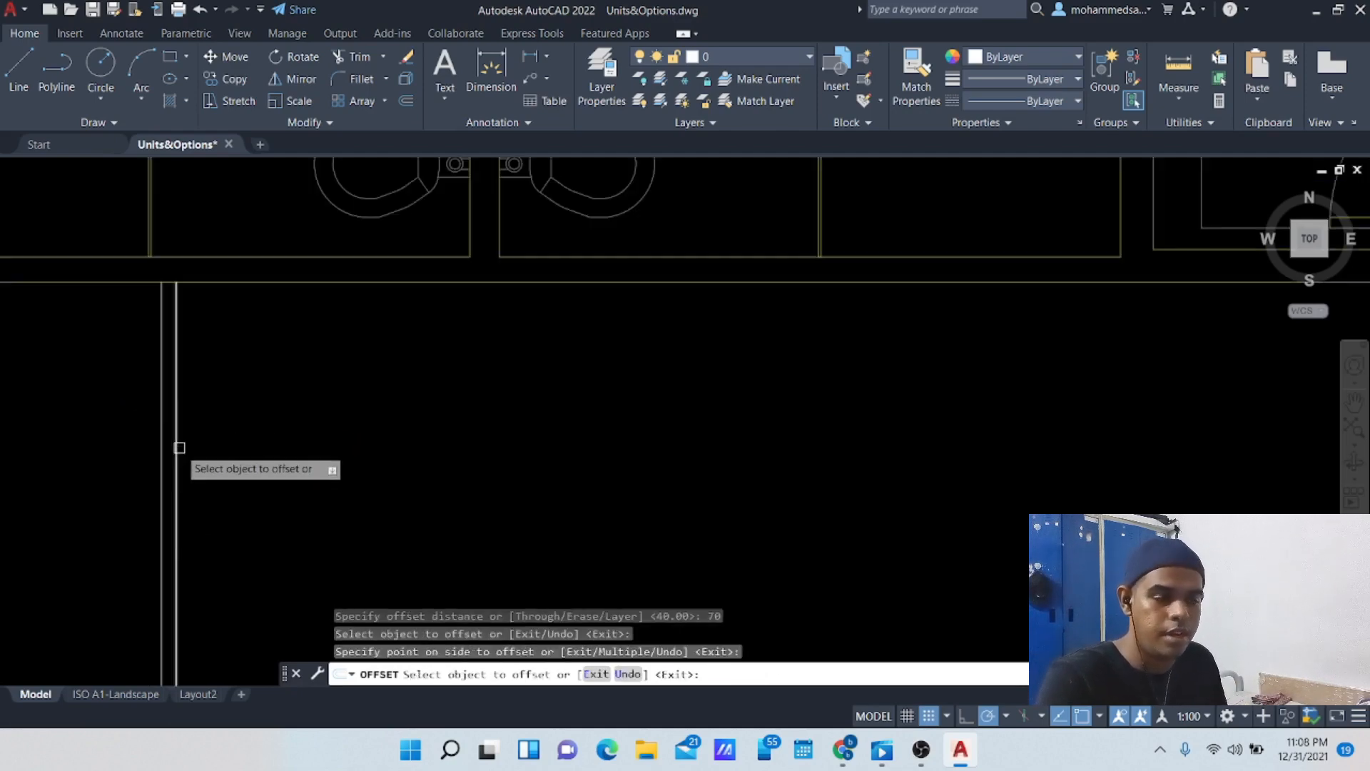
pyautogui.scroll(-2, 136, 457)
pyautogui.moveTo(135, 474)
pyautogui.mouseDown(button='middle')
pyautogui.moveTo(162, 422)
pyautogui.moveTo(338, 283)
pyautogui.mouseUp(button='middle')
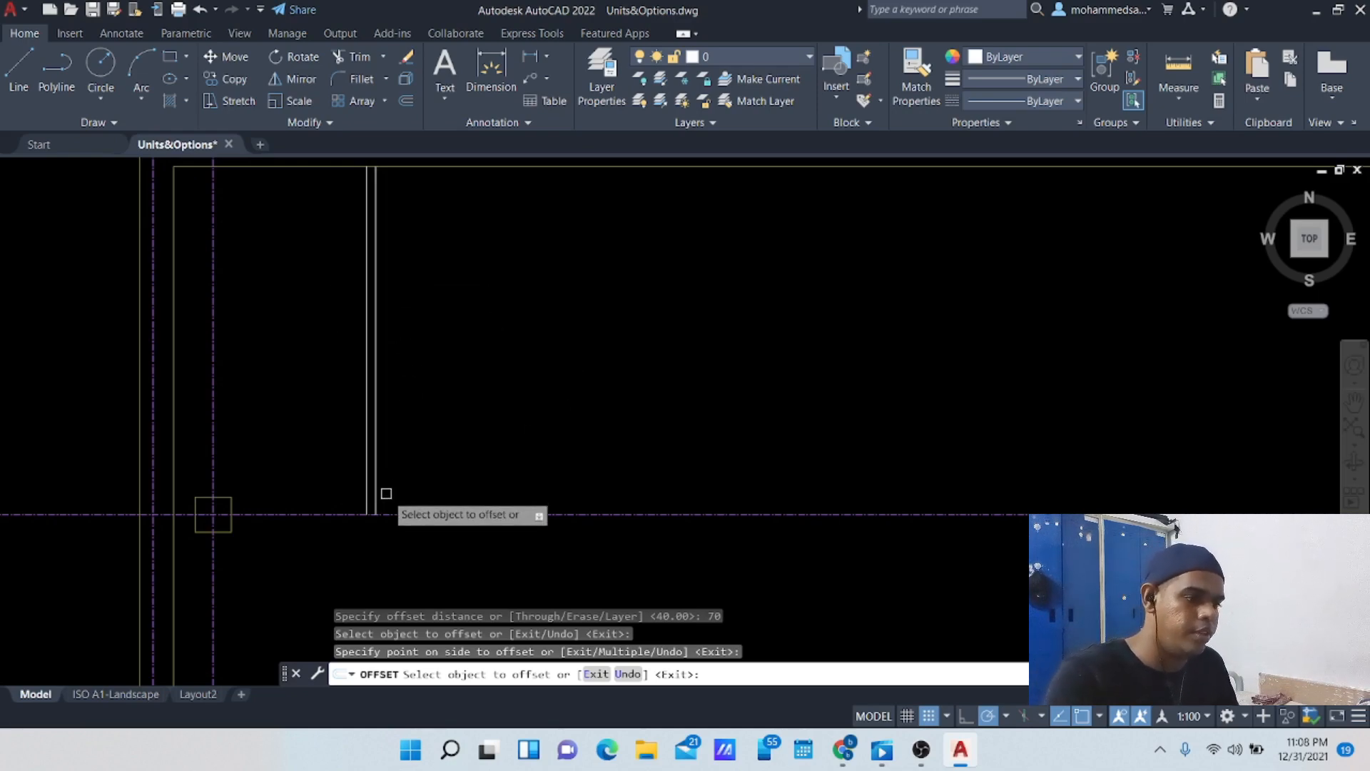
pyautogui.press('Return')
# Step: Draw a short line on grid line C joining the lower ends of the two parallel vertical lines
pyautogui.scroll(6, 386, 551)
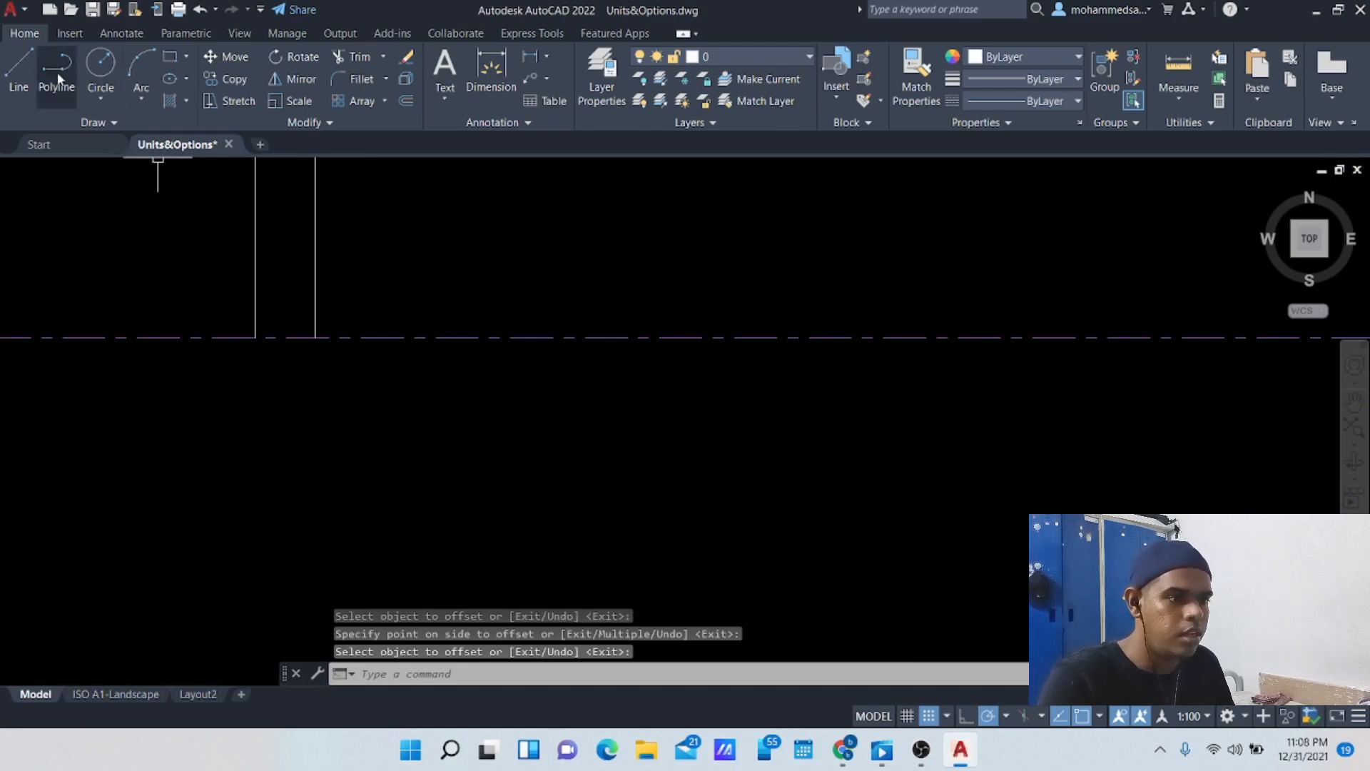
pyautogui.click(19, 71)
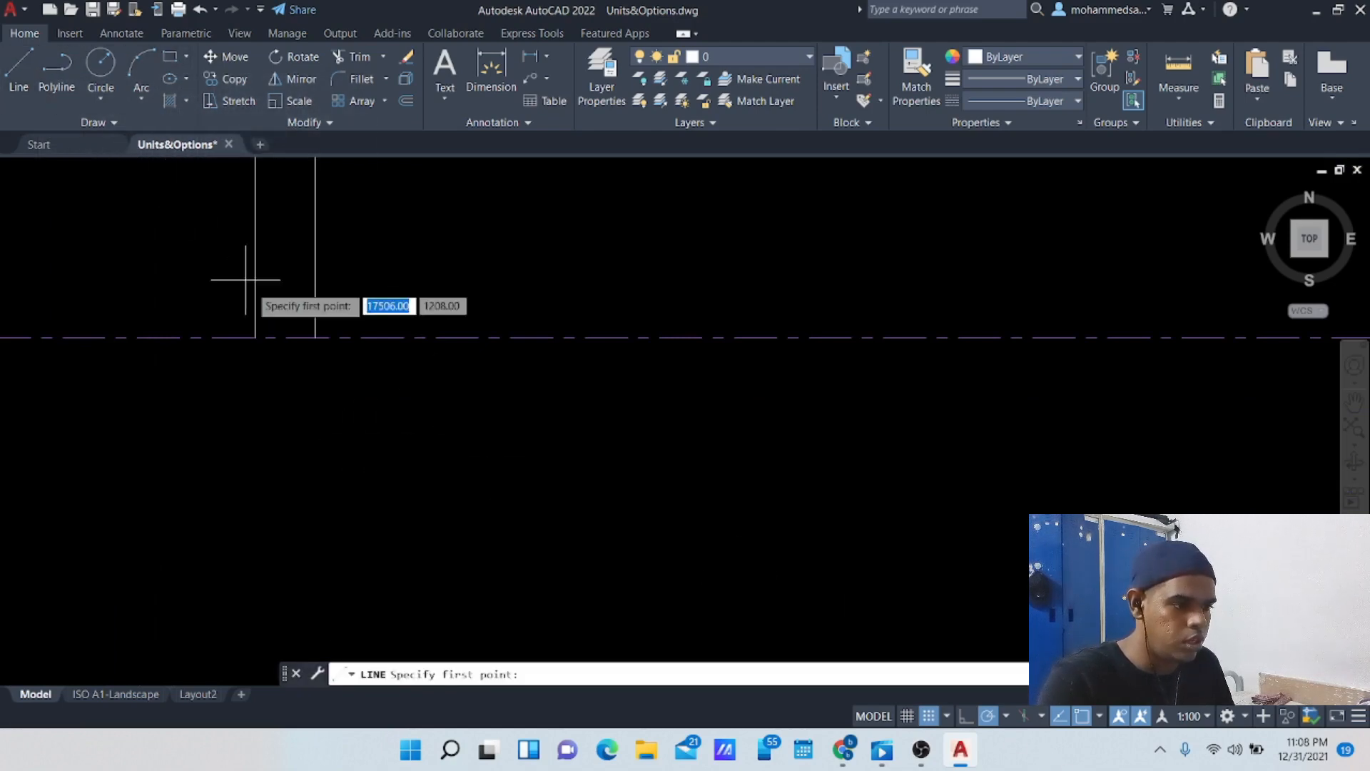
pyautogui.click(256, 337)
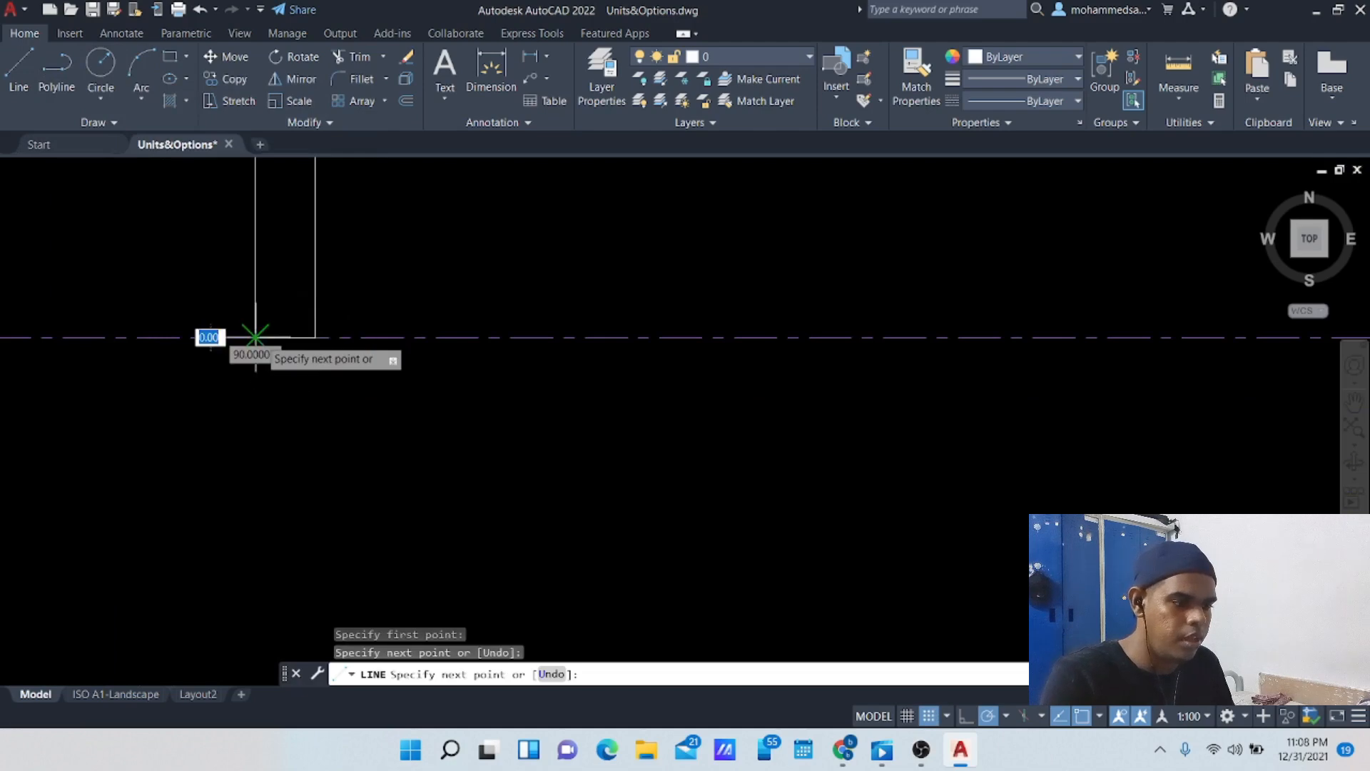
pyautogui.press('Escape')
pyautogui.scroll(-4, 300, 369)
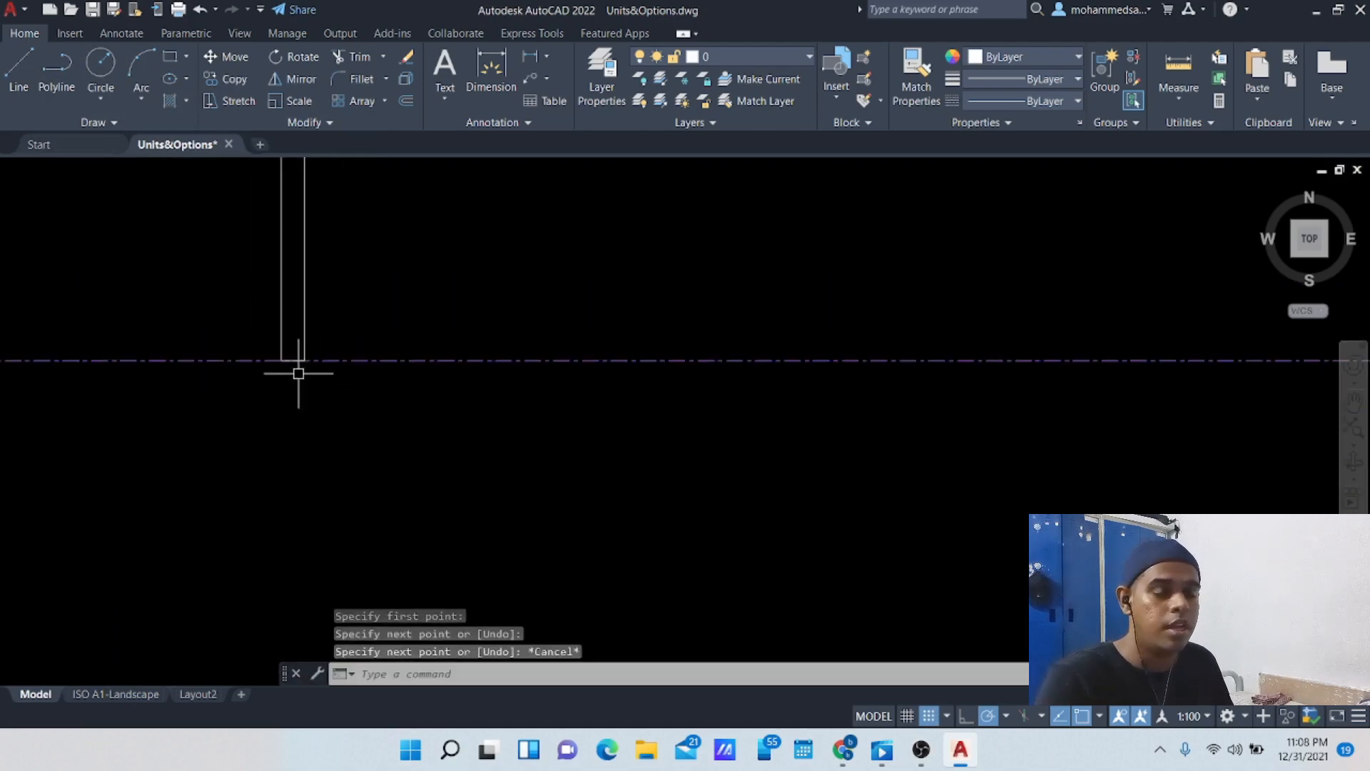
# Step: Check which layer the horizontal wall line above the new partition is on, and clear the selection
pyautogui.scroll(-7, 281, 320)
pyautogui.scroll(2, 286, 257)
pyautogui.moveTo(286, 257)
pyautogui.mouseDown(button='middle')
pyautogui.moveTo(324, 275)
pyautogui.moveTo(318, 293)
pyautogui.moveTo(398, 320)
pyautogui.moveTo(636, 465)
pyautogui.mouseUp(button='middle')
pyautogui.scroll(3, 417, 297)
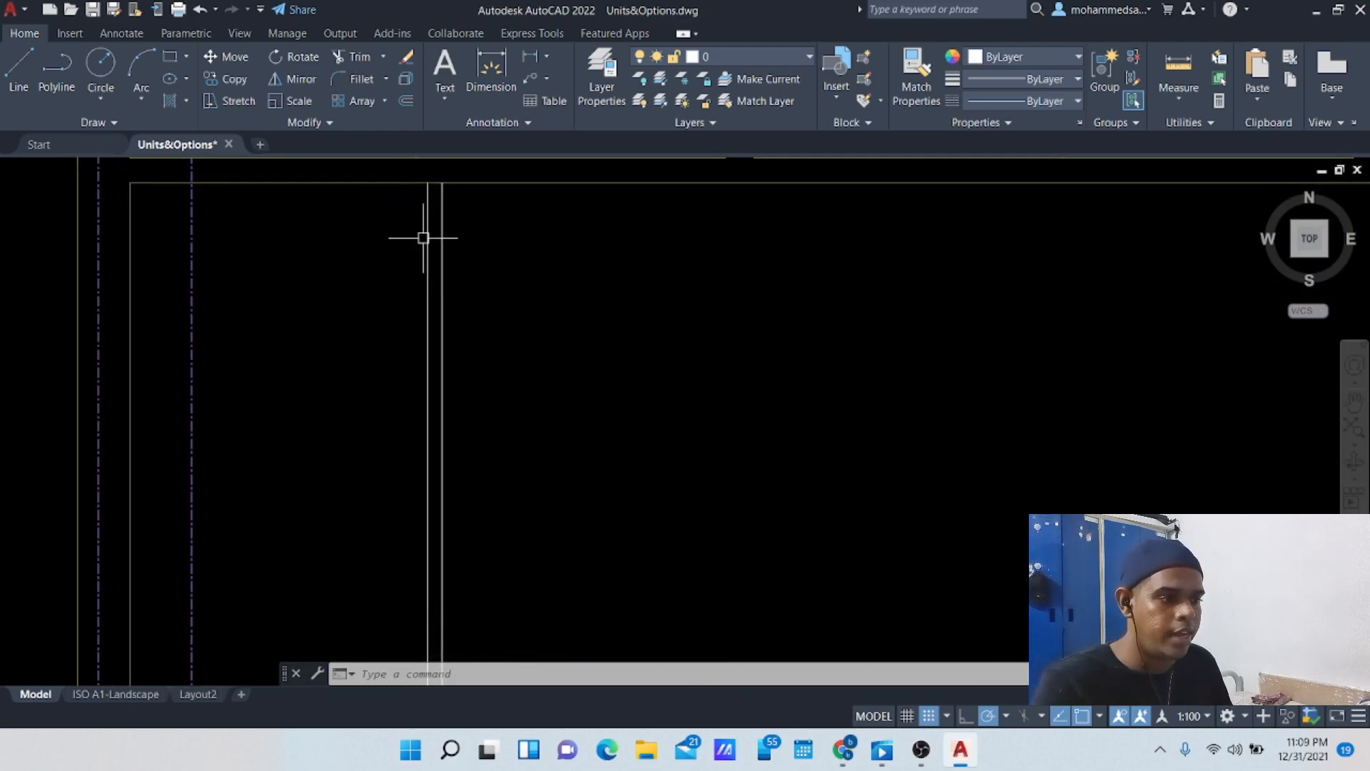
pyautogui.click(312, 183)
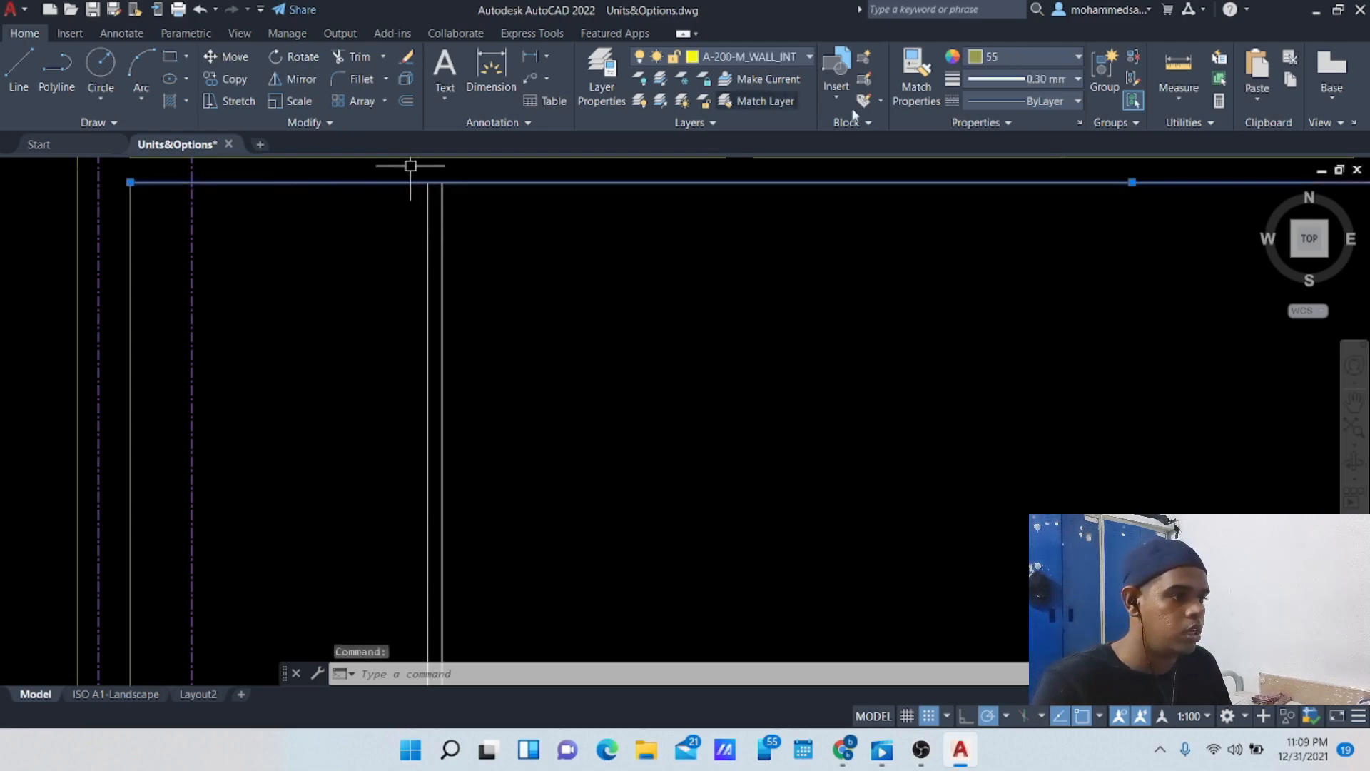
pyautogui.click(775, 57)
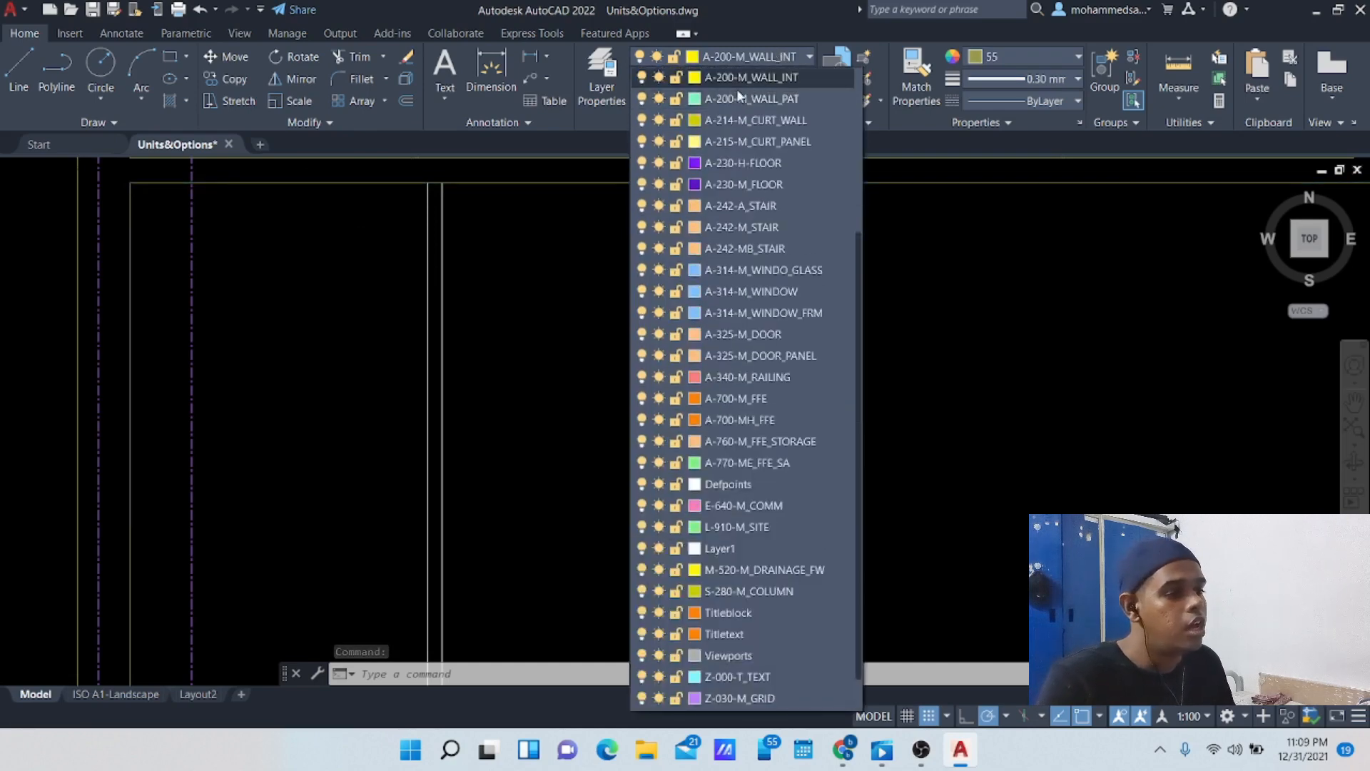
pyautogui.click(439, 234)
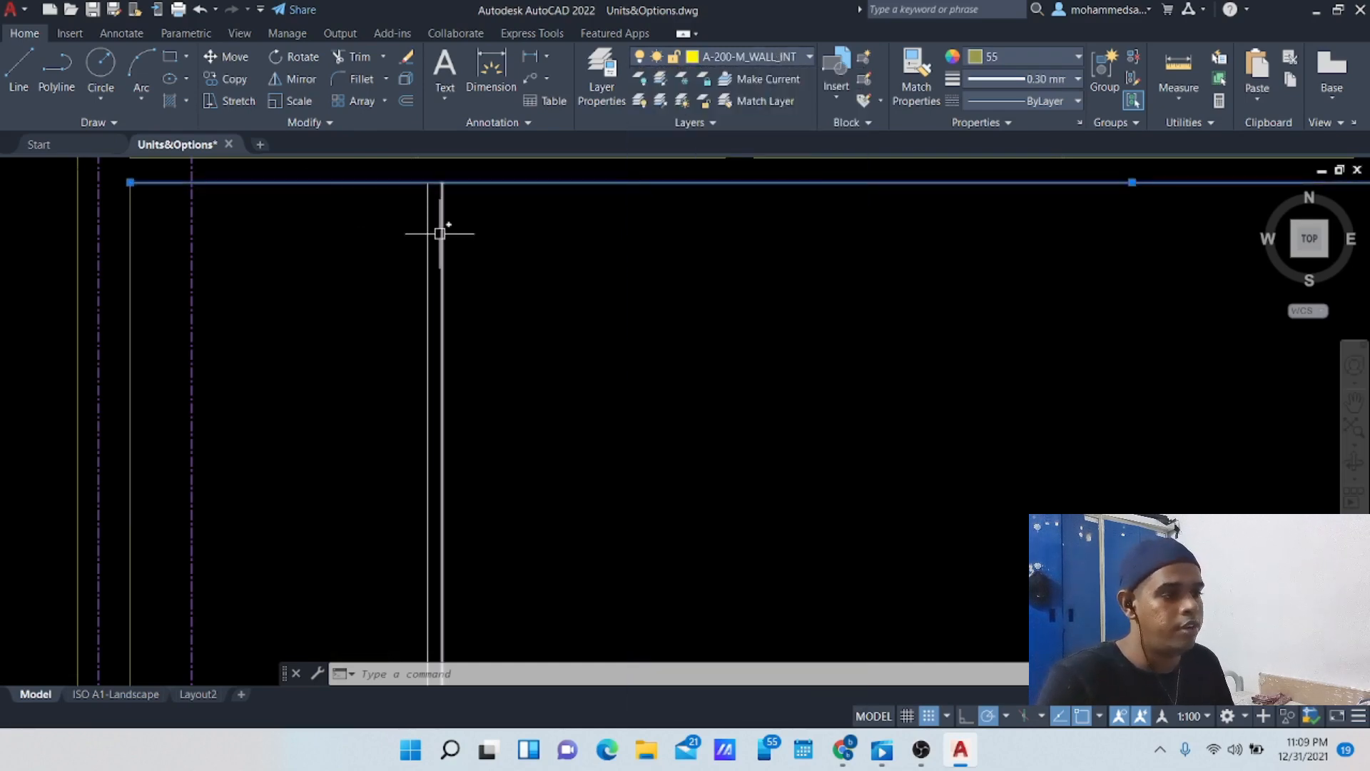
pyautogui.click(441, 234)
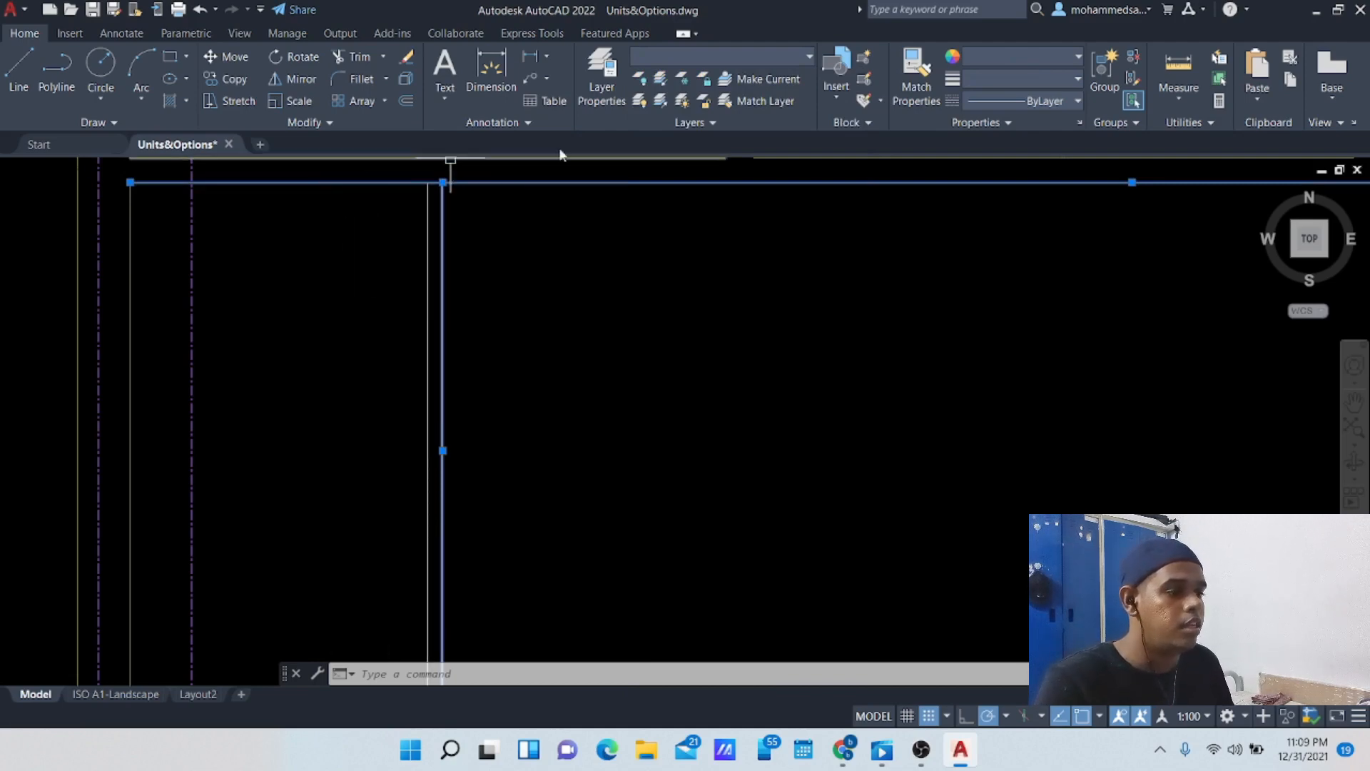
pyautogui.click(467, 219)
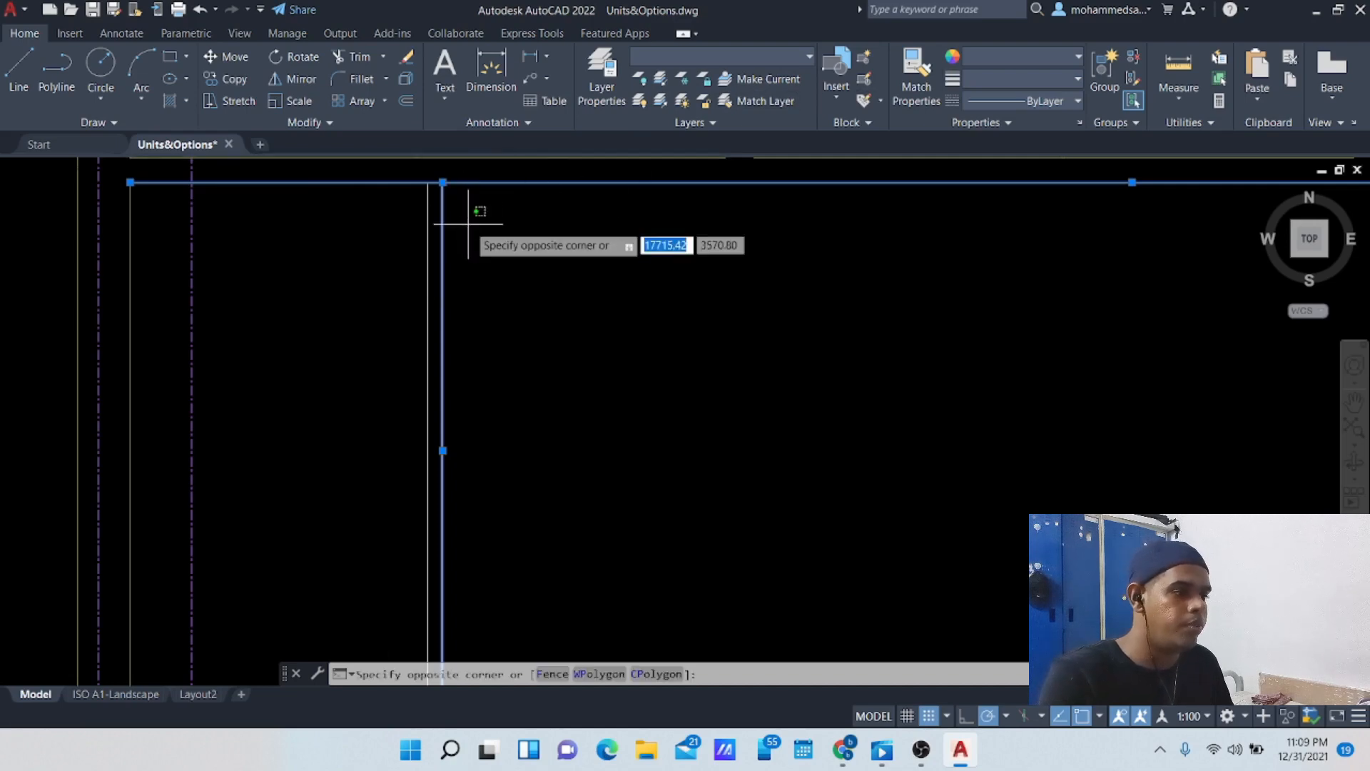
pyautogui.press('Escape')
pyautogui.press('Escape')
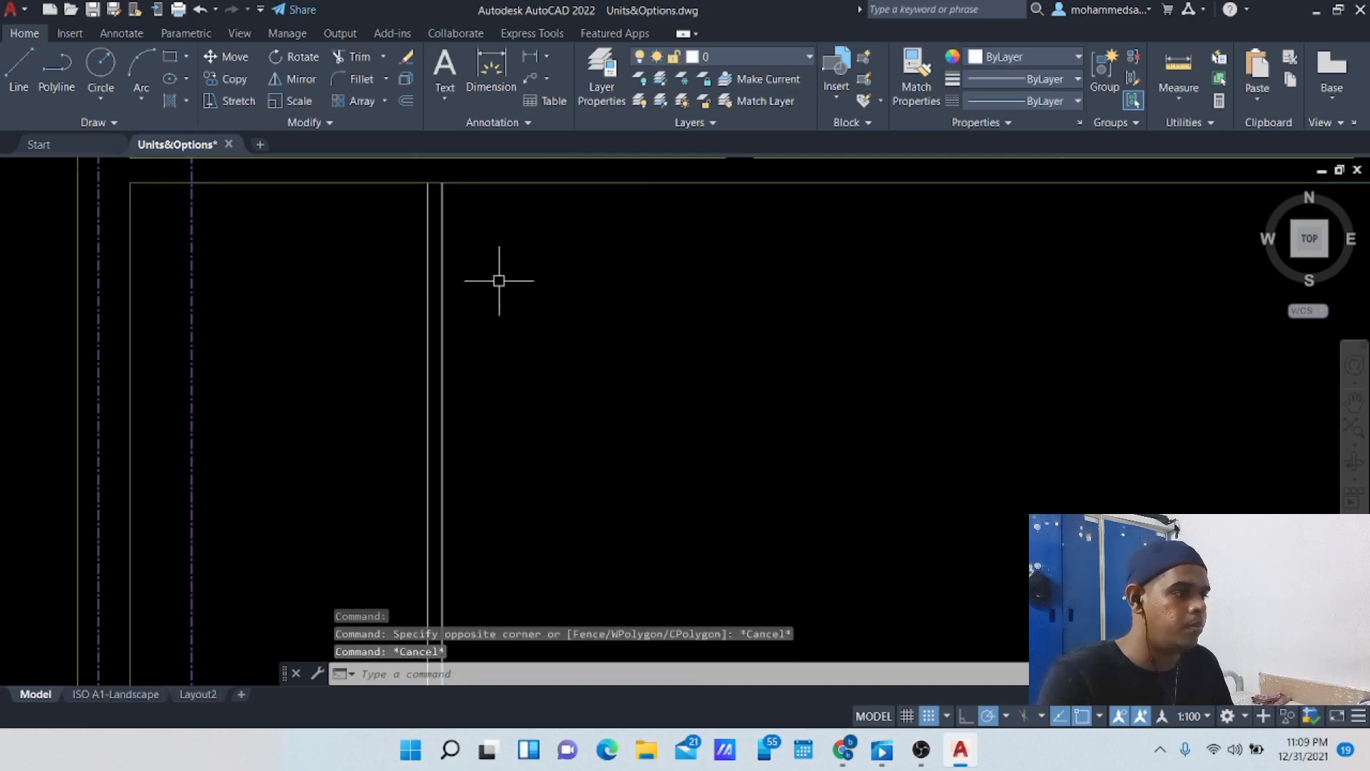
# Step: Match the properties of the horizontal wall line onto the new partition's end line and both vertical lines
pyautogui.click(914, 93)
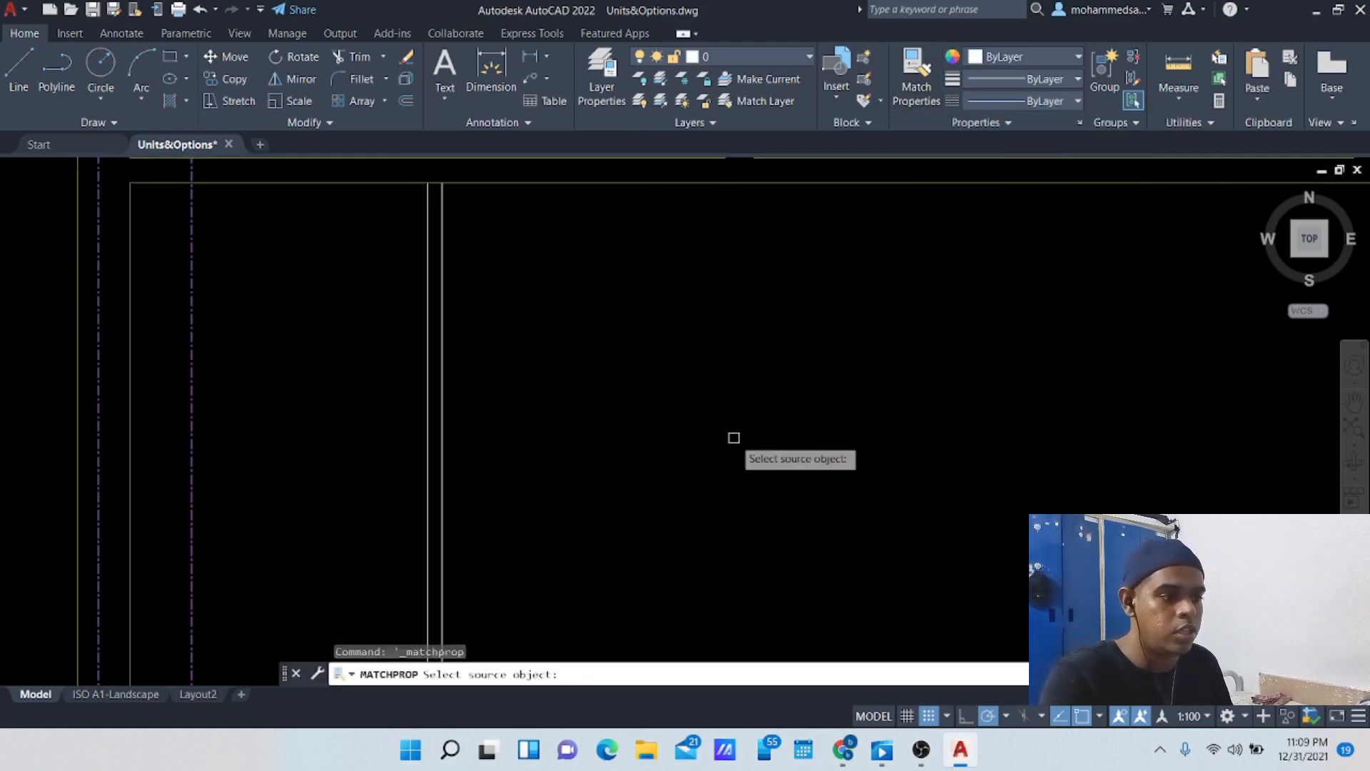
pyautogui.click(545, 184)
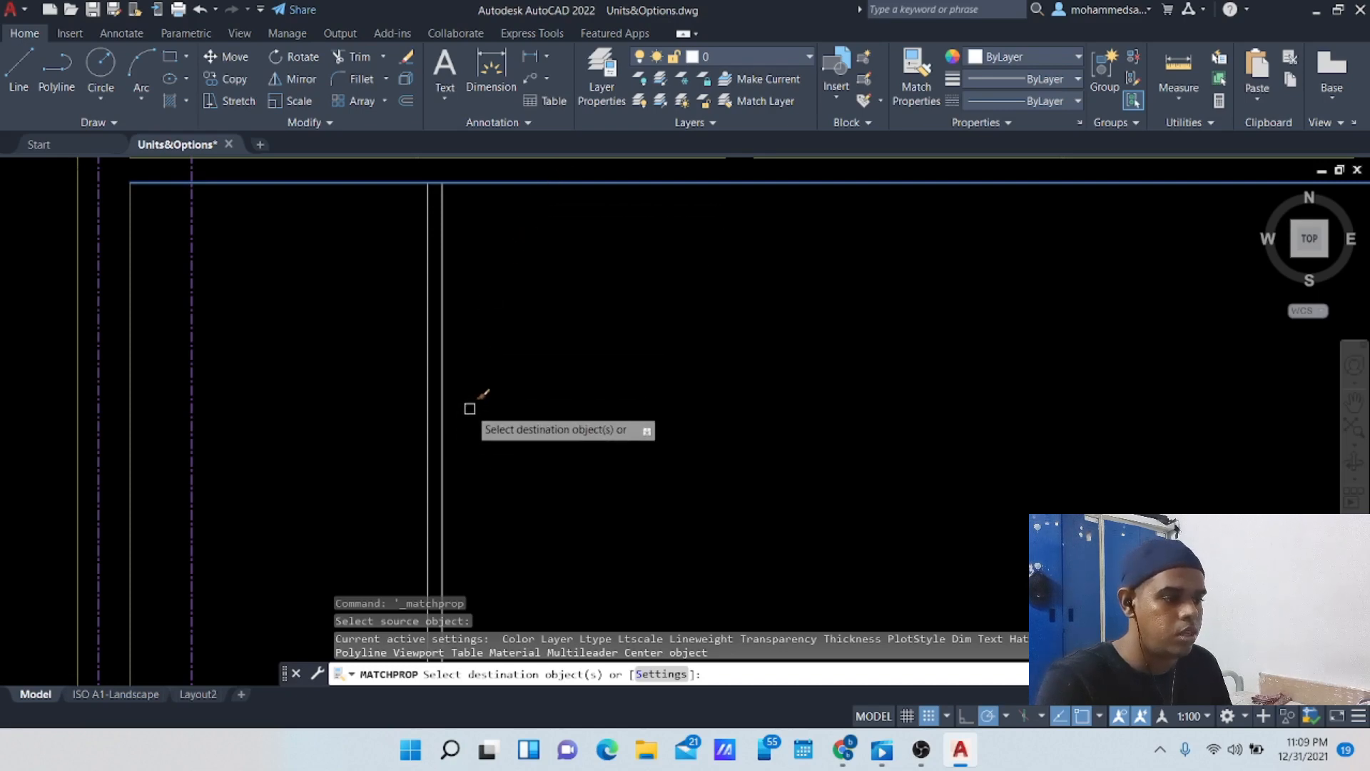
pyautogui.scroll(4, 470, 408)
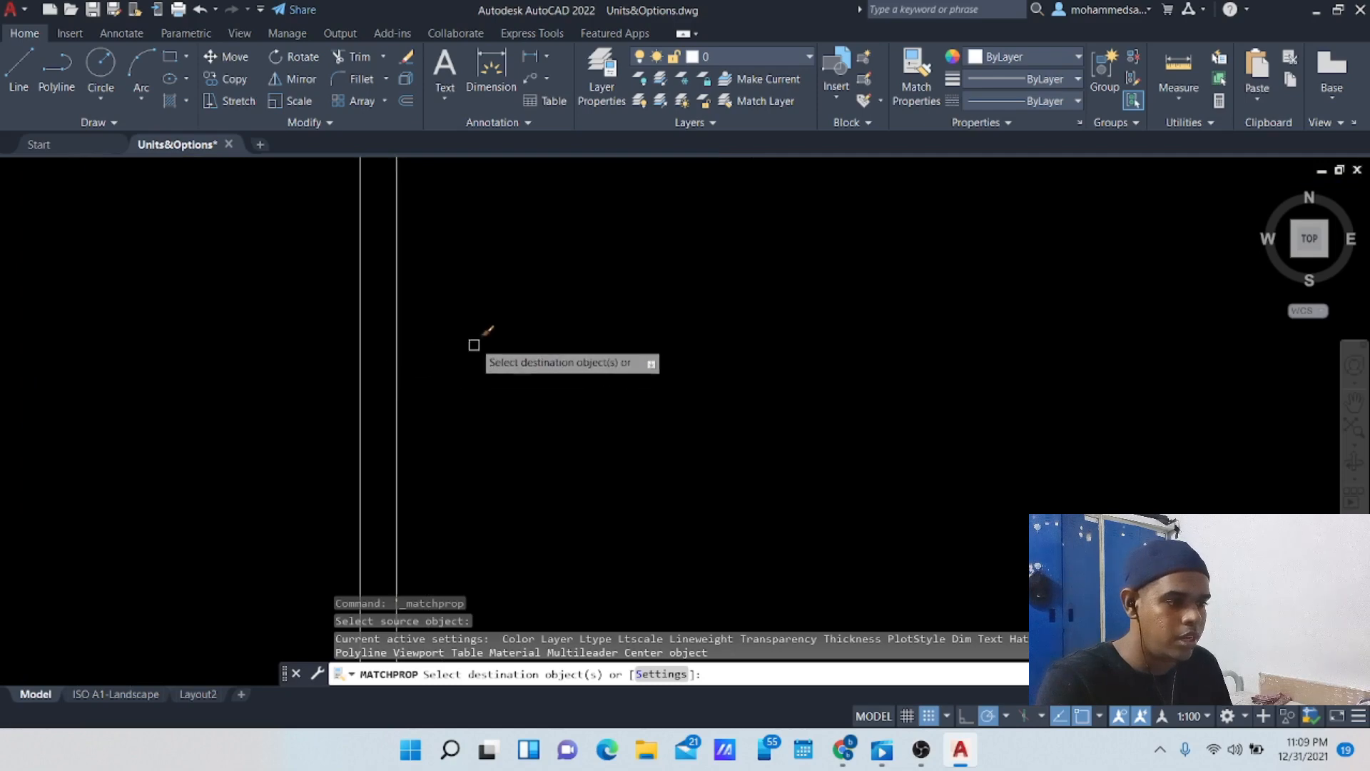
pyautogui.scroll(-4, 352, 322)
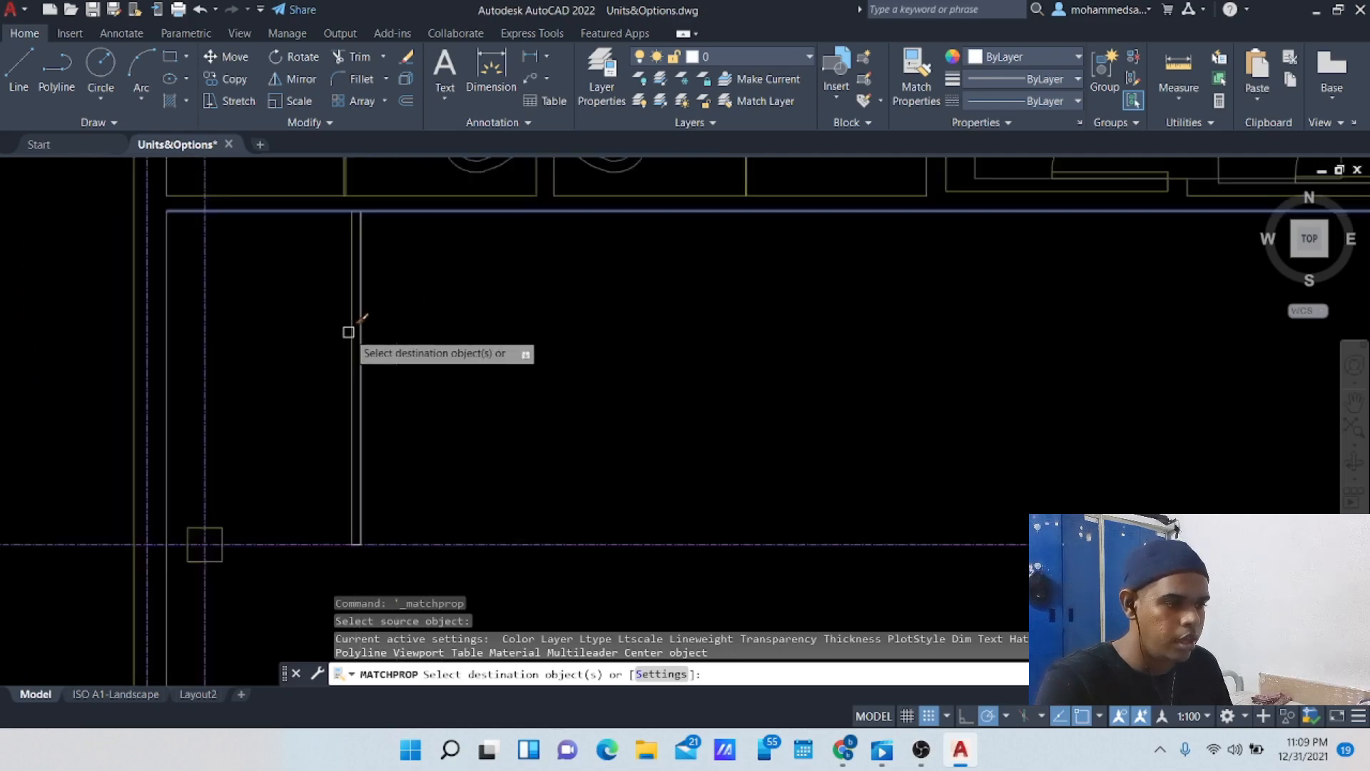
pyautogui.scroll(3, 354, 469)
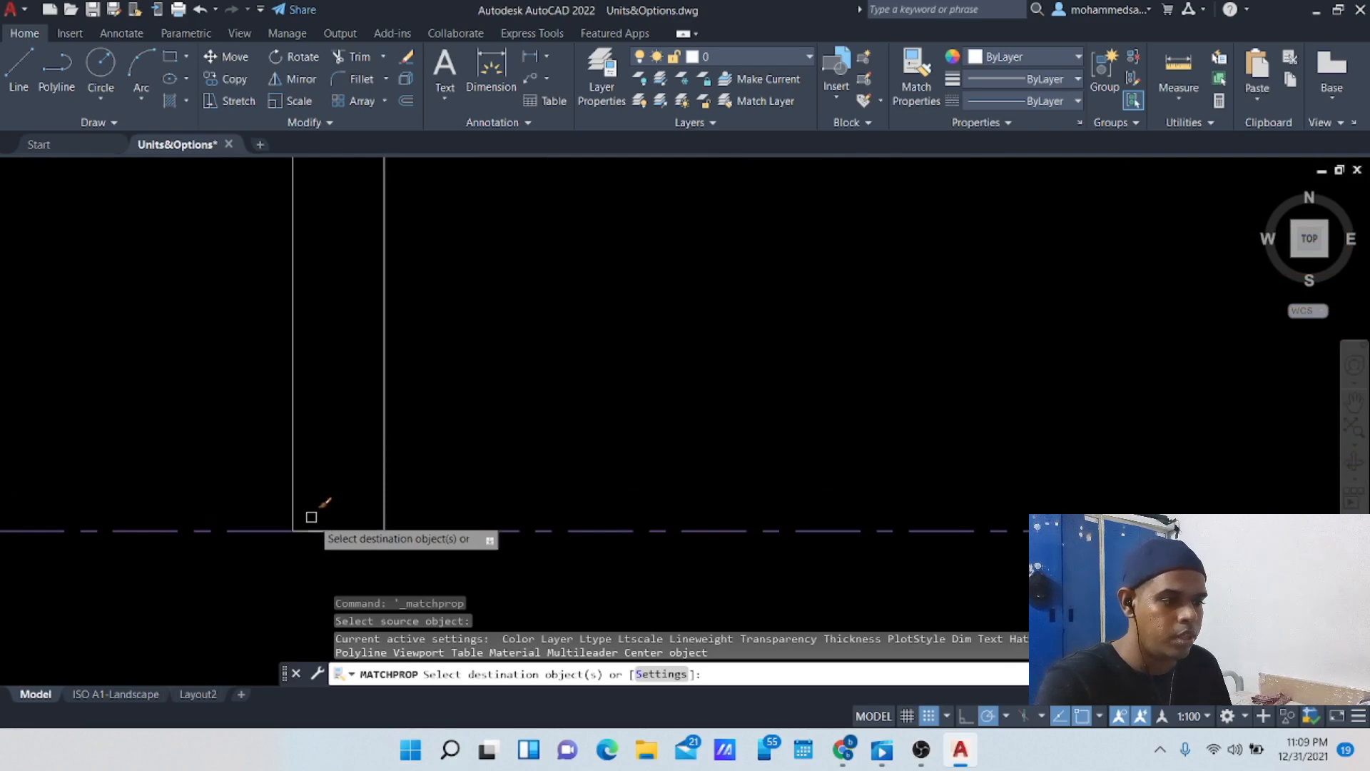
pyautogui.click(319, 529)
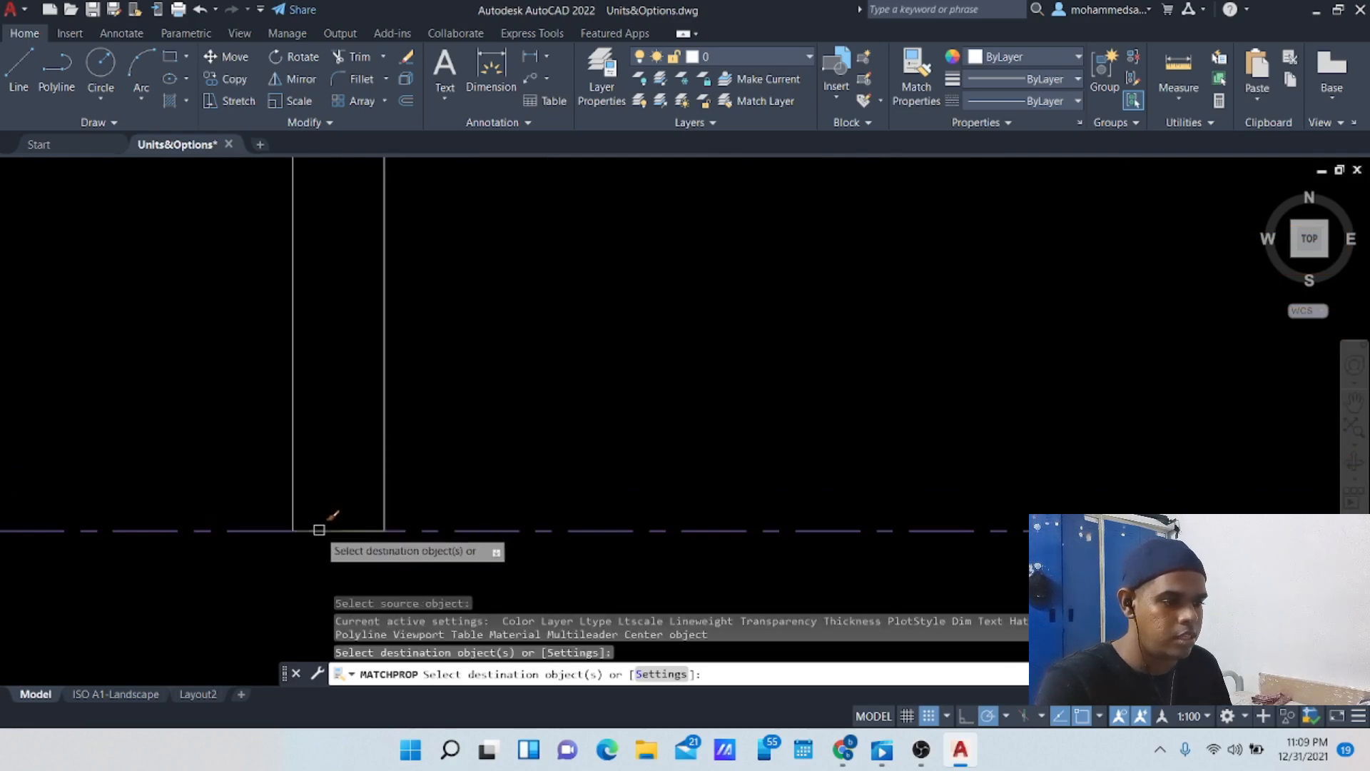
pyautogui.click(295, 480)
pyautogui.click(384, 450)
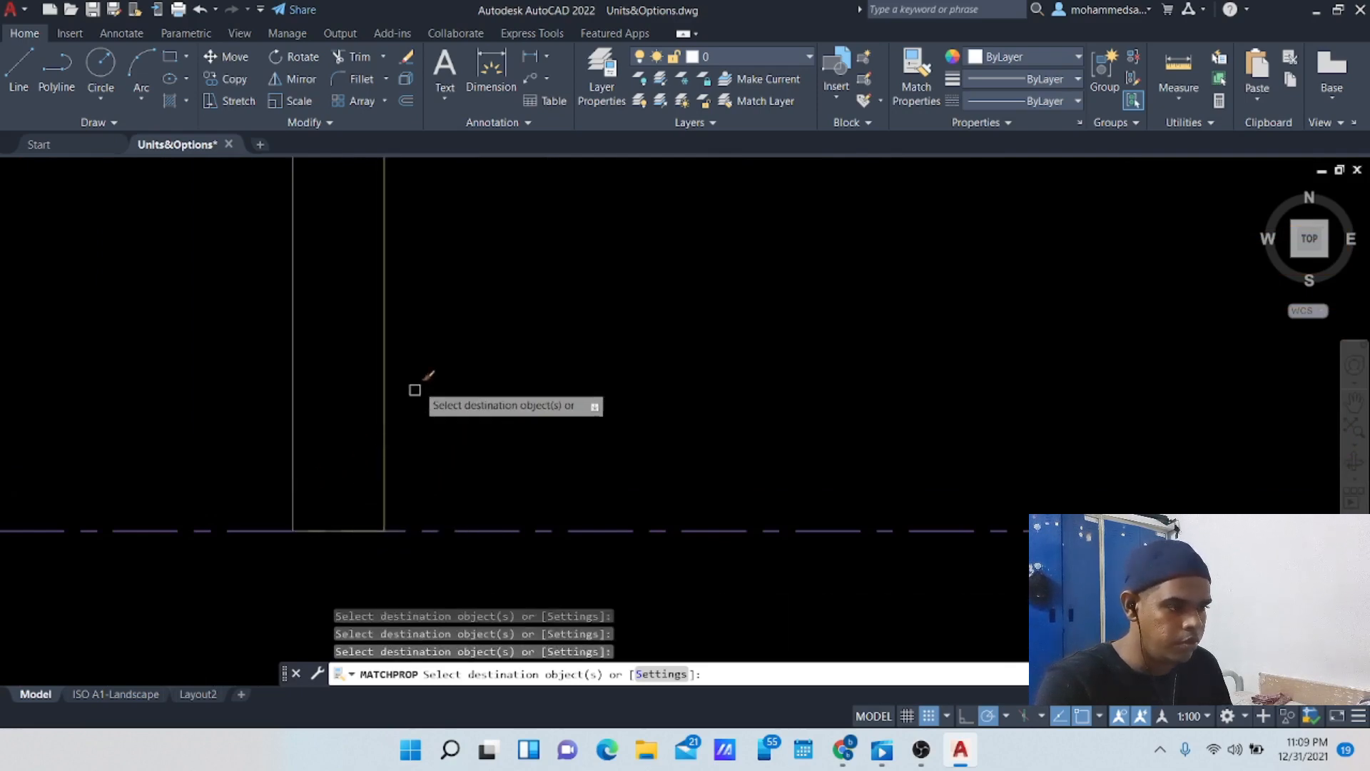
pyautogui.scroll(-5, 497, 284)
pyautogui.scroll(-3, 511, 254)
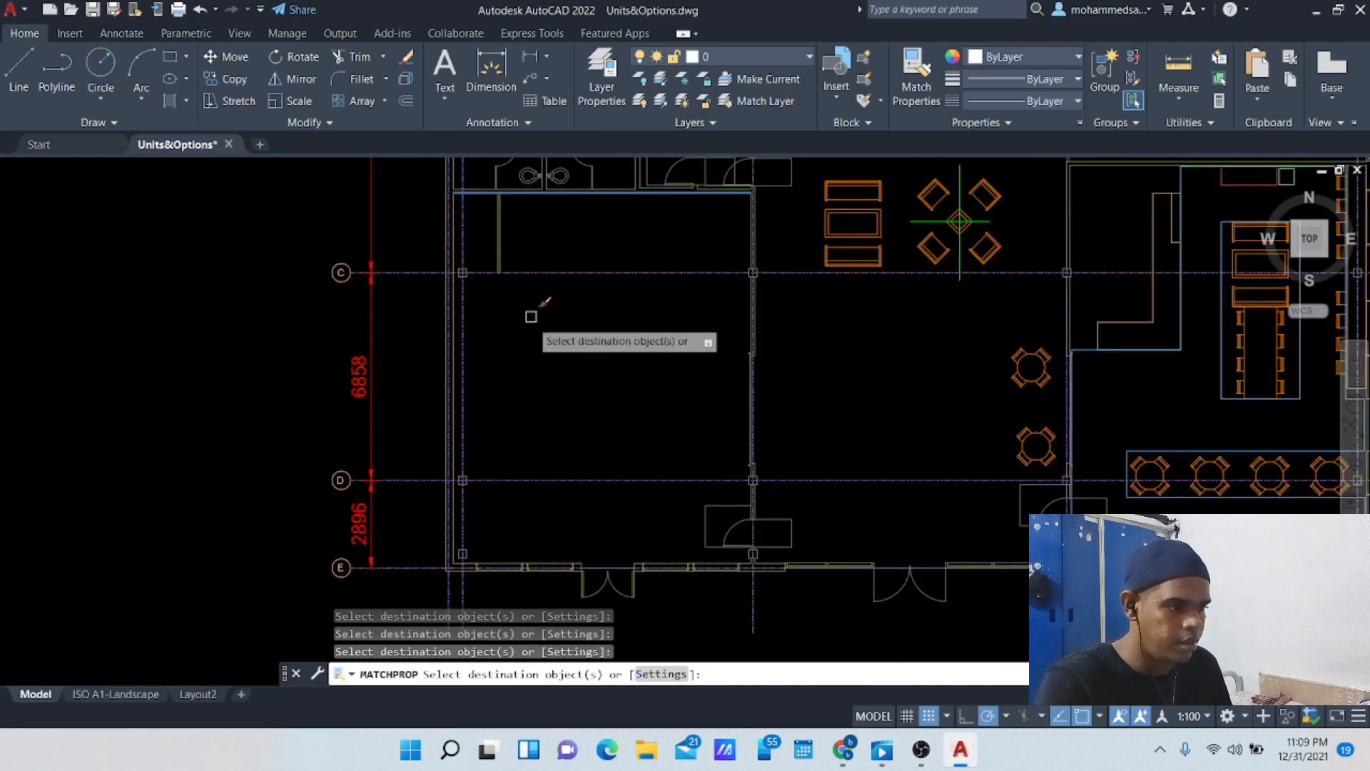
pyautogui.scroll(6, 548, 419)
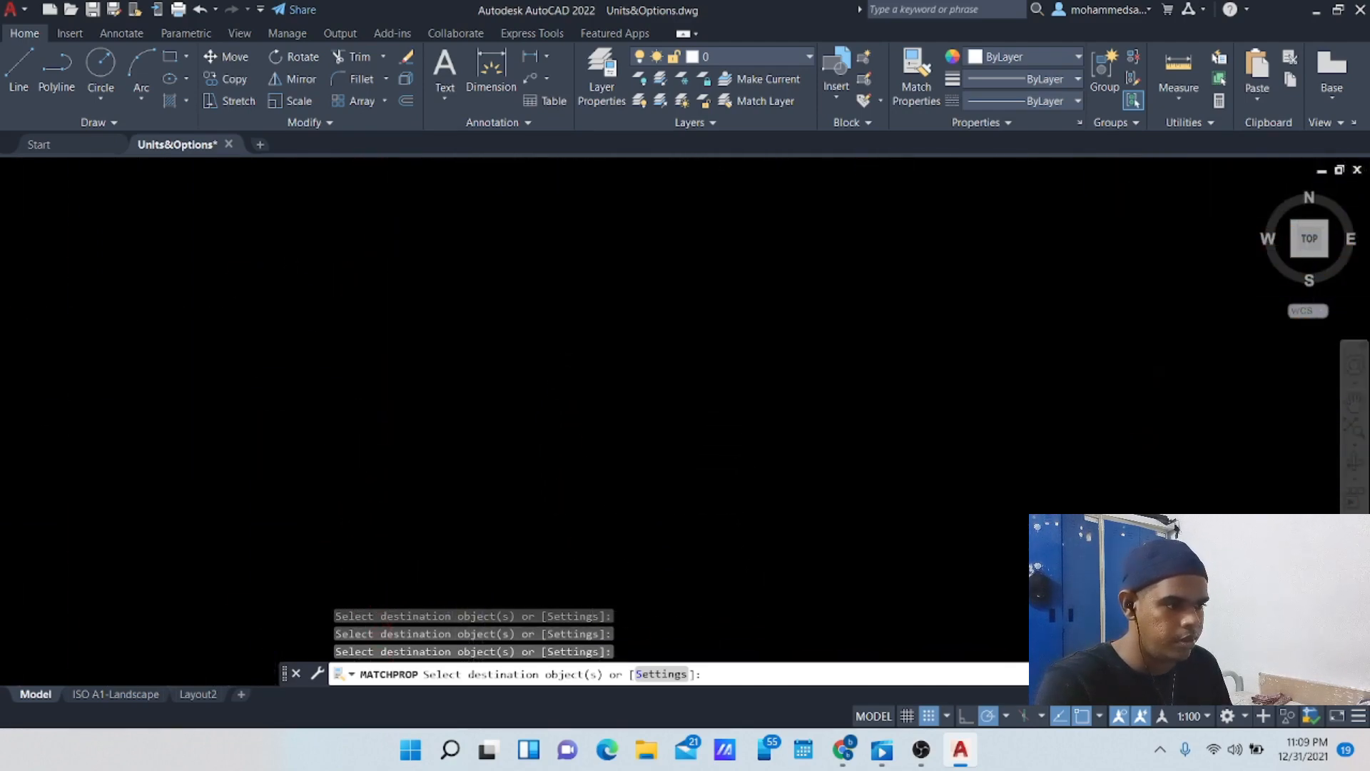
pyautogui.scroll(-2, 499, 330)
pyautogui.scroll(-2, 442, 357)
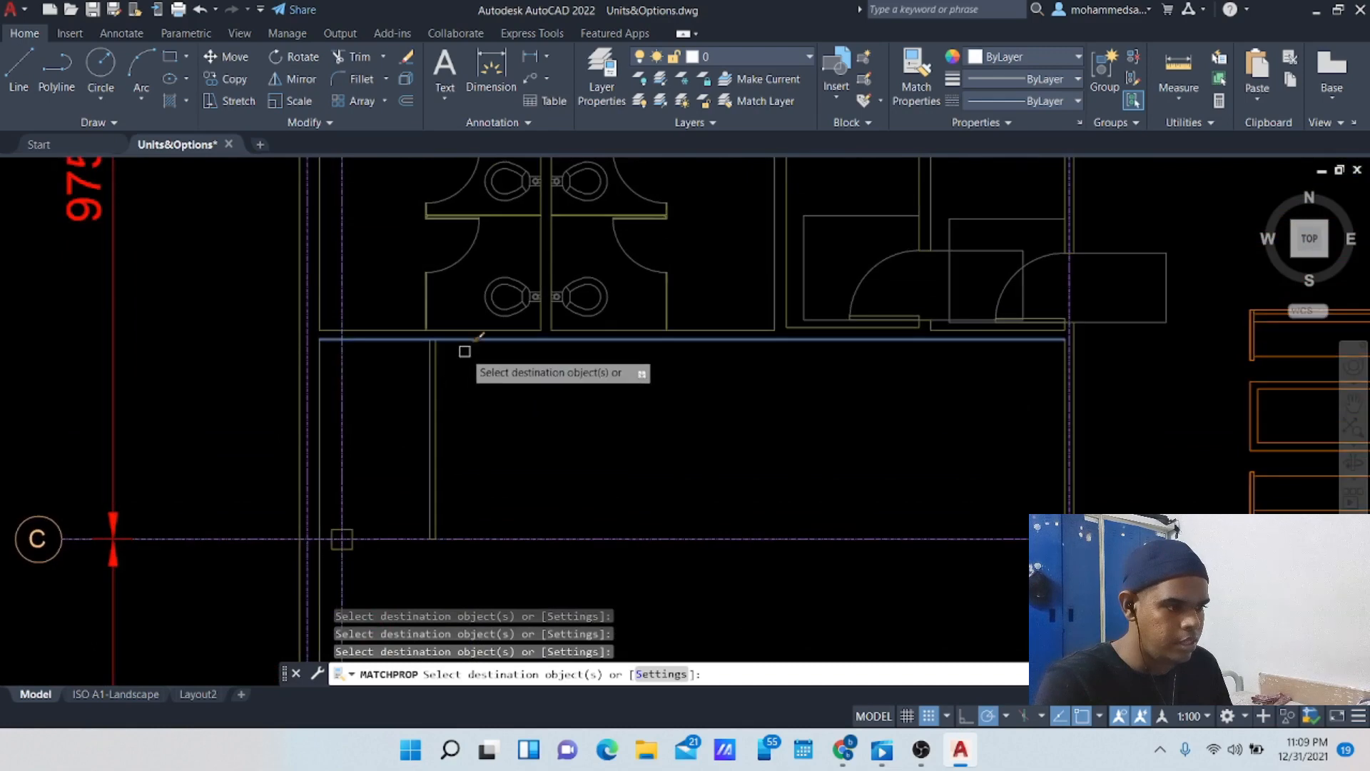
# Step: End the property matching, check the layer shown for the horizontal wall line and the partition lines, and clear the selection
pyautogui.press('Escape')
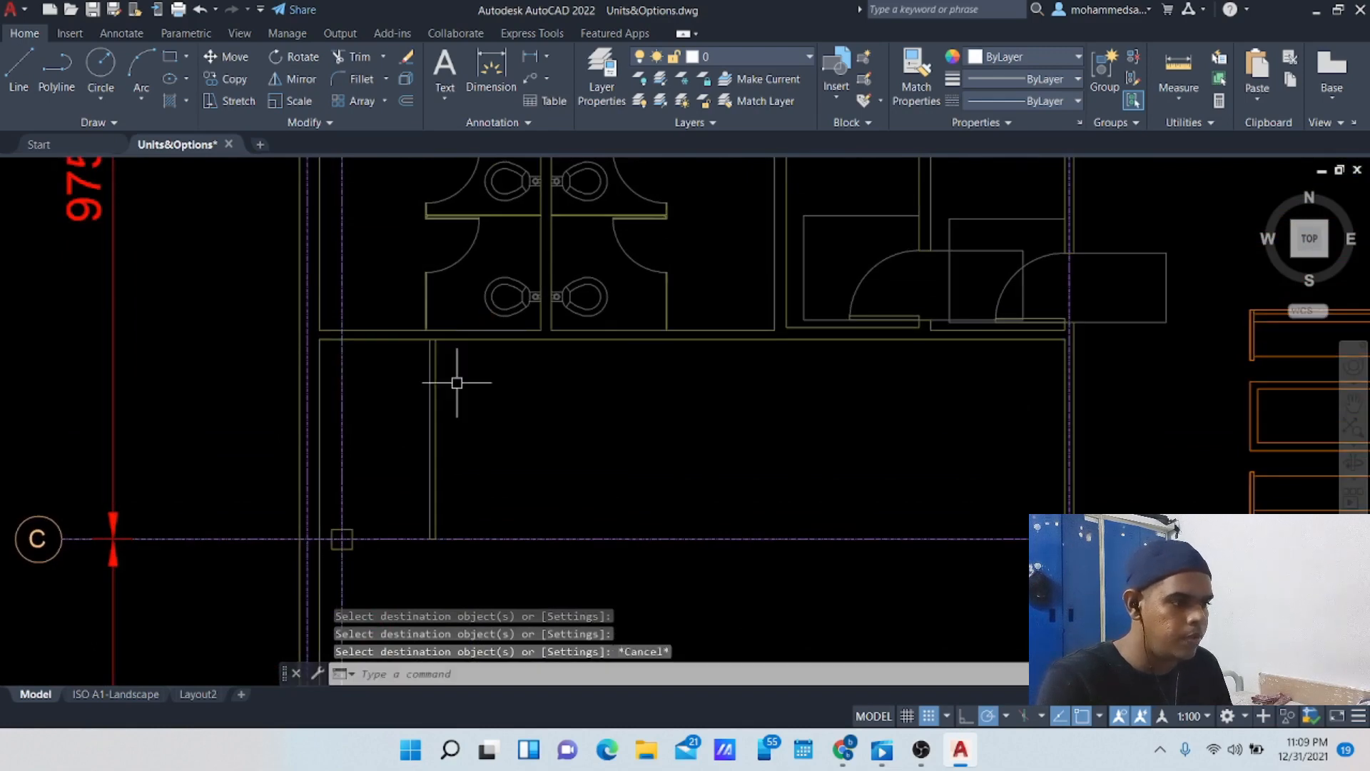
pyautogui.click(476, 341)
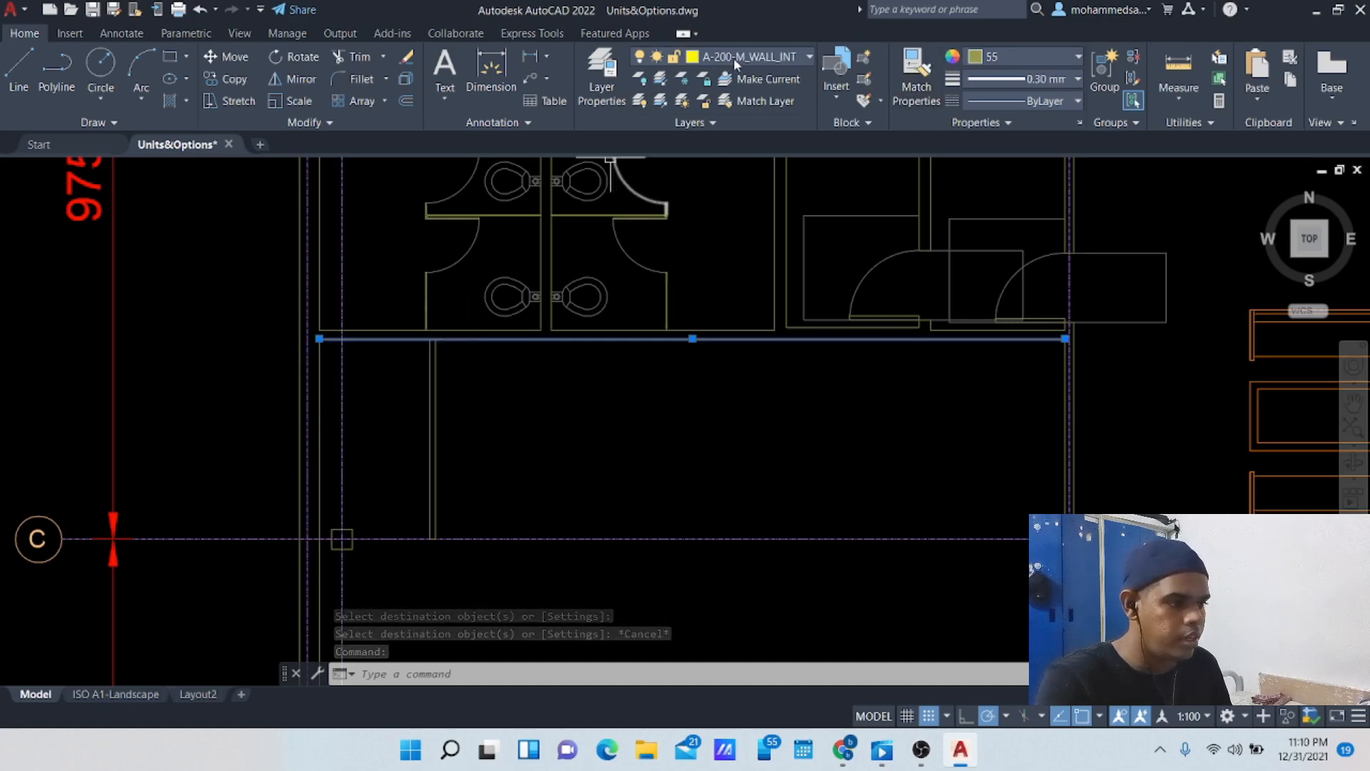
pyautogui.click(436, 386)
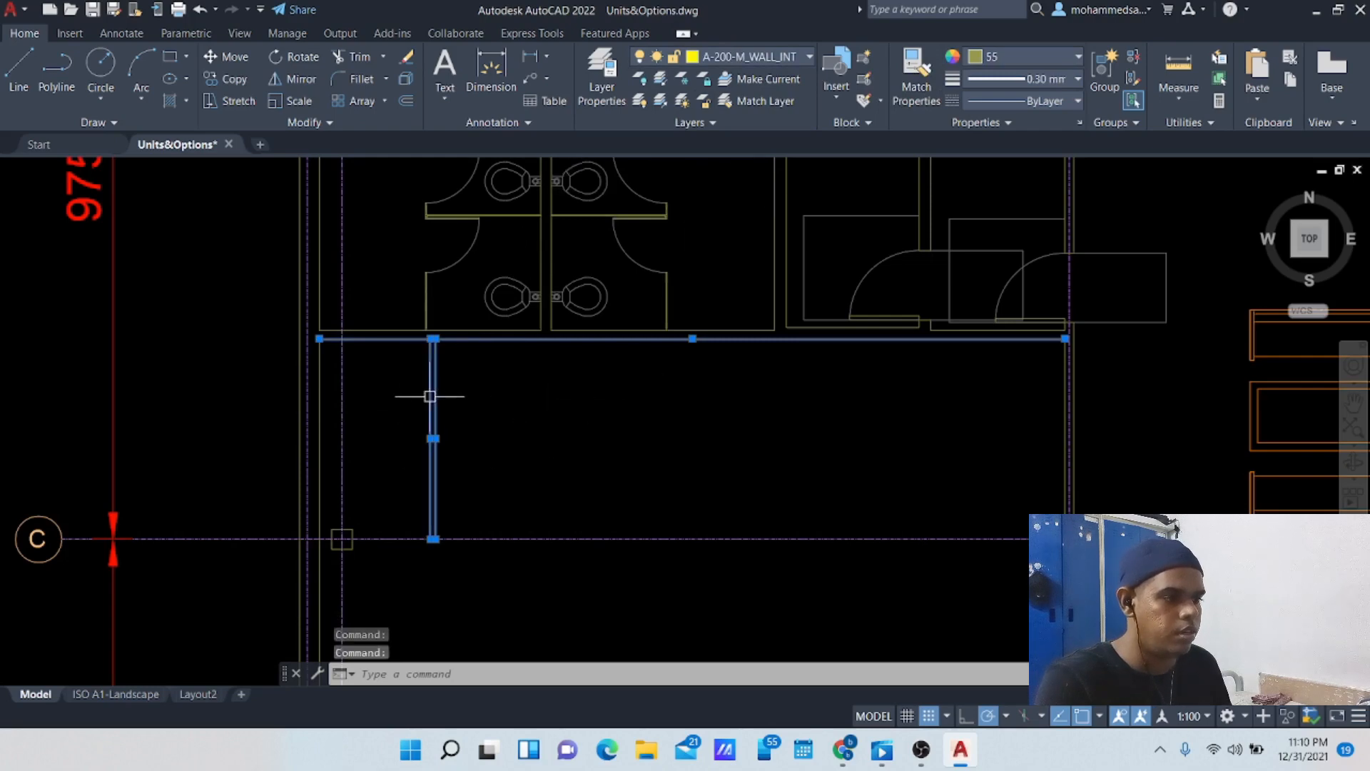
pyautogui.click(544, 448)
pyautogui.press('Escape')
pyautogui.press('Escape')
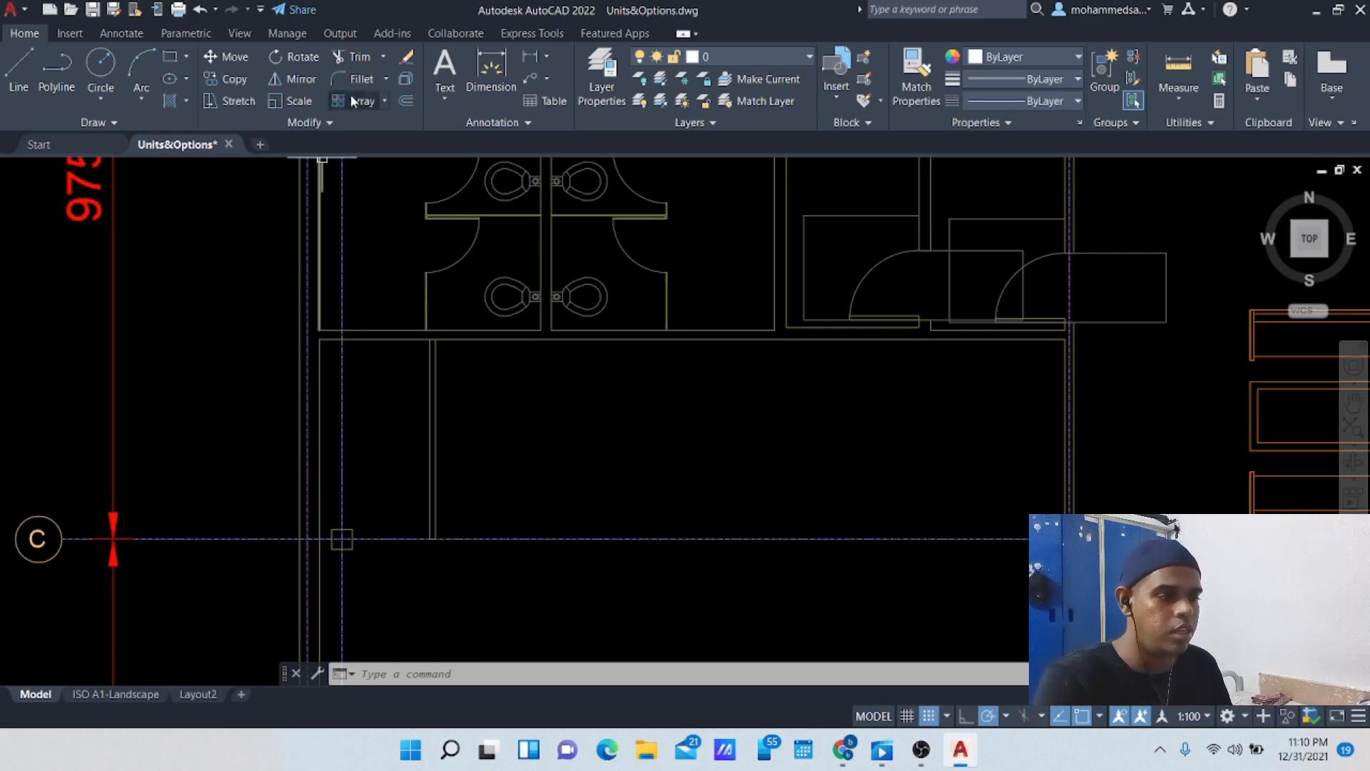
# Step: Trim the piece of the horizontal wall line between the two vertical lines of the new partition
pyautogui.scroll(4, 468, 382)
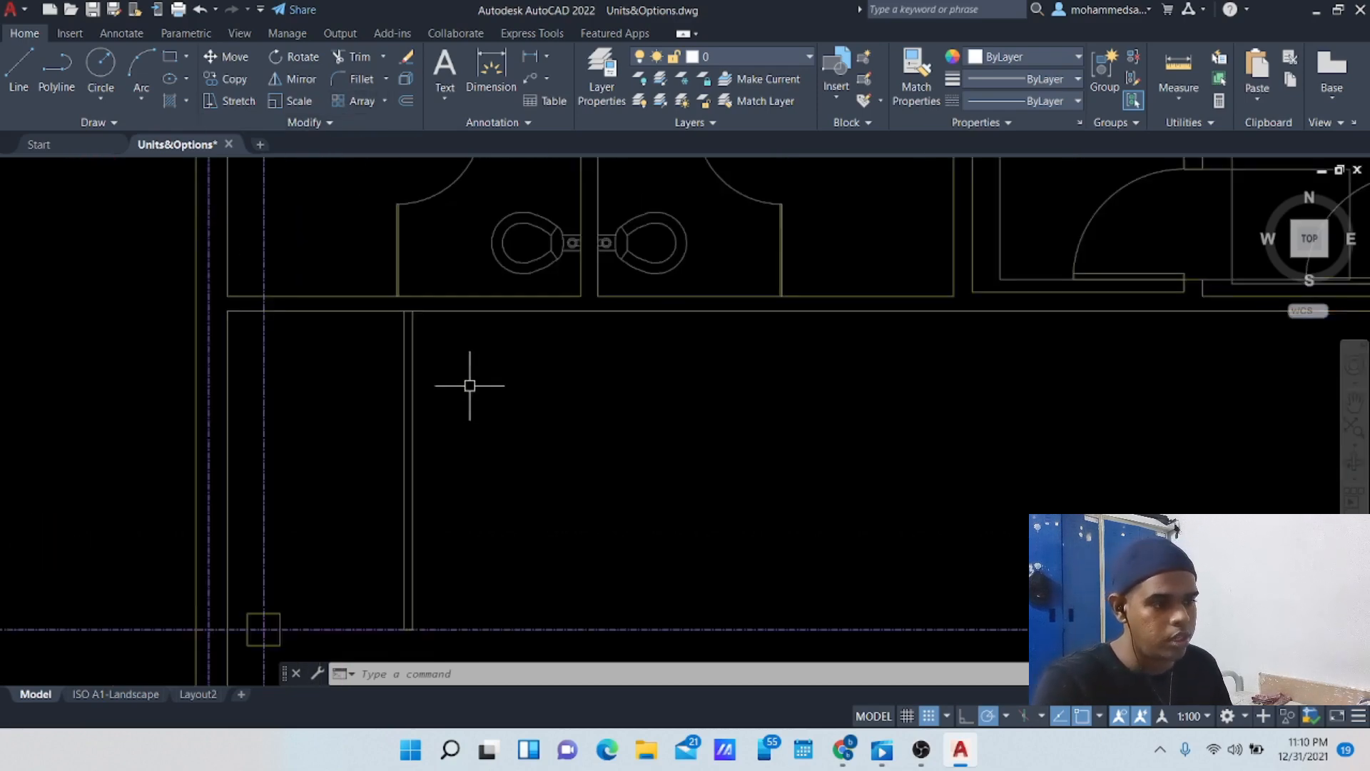
pyautogui.click(351, 58)
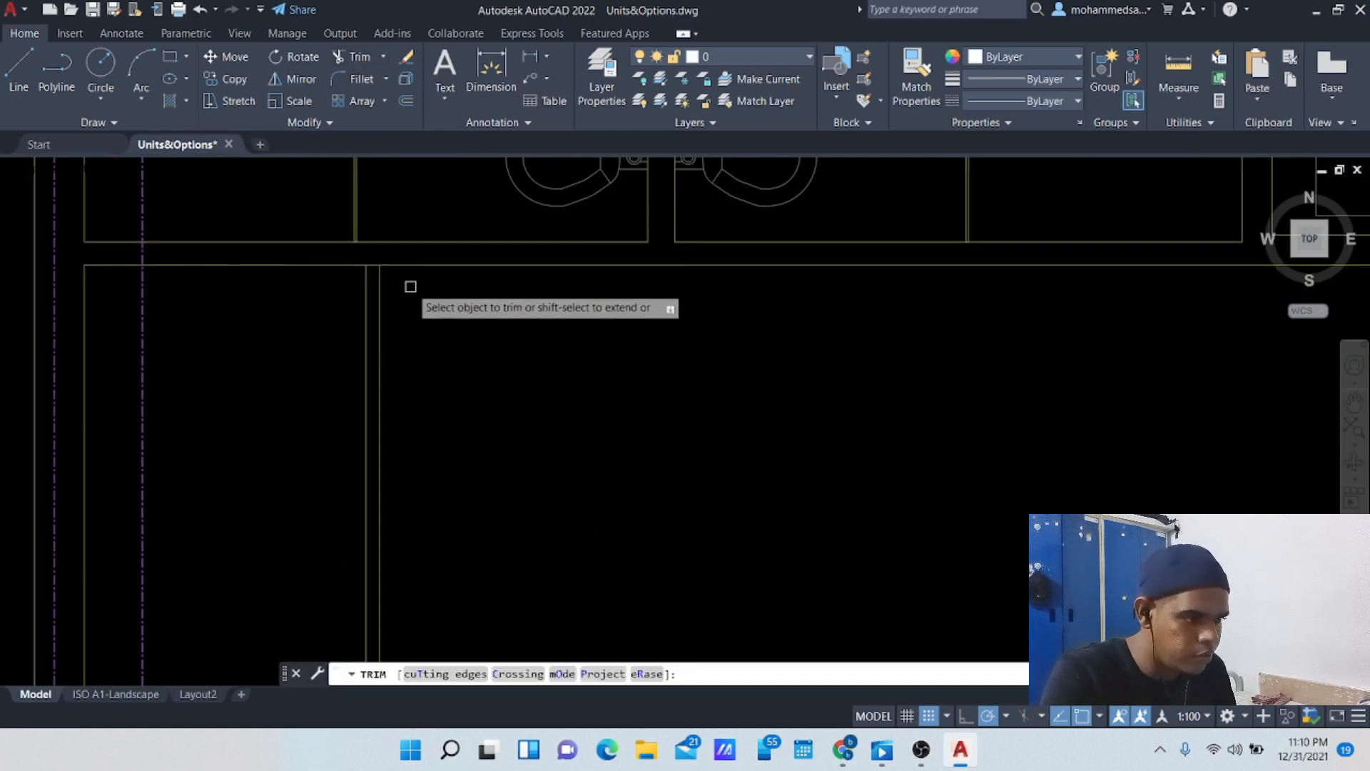
pyautogui.scroll(10, 373, 266)
pyautogui.click(371, 248)
pyautogui.scroll(-2, 369, 311)
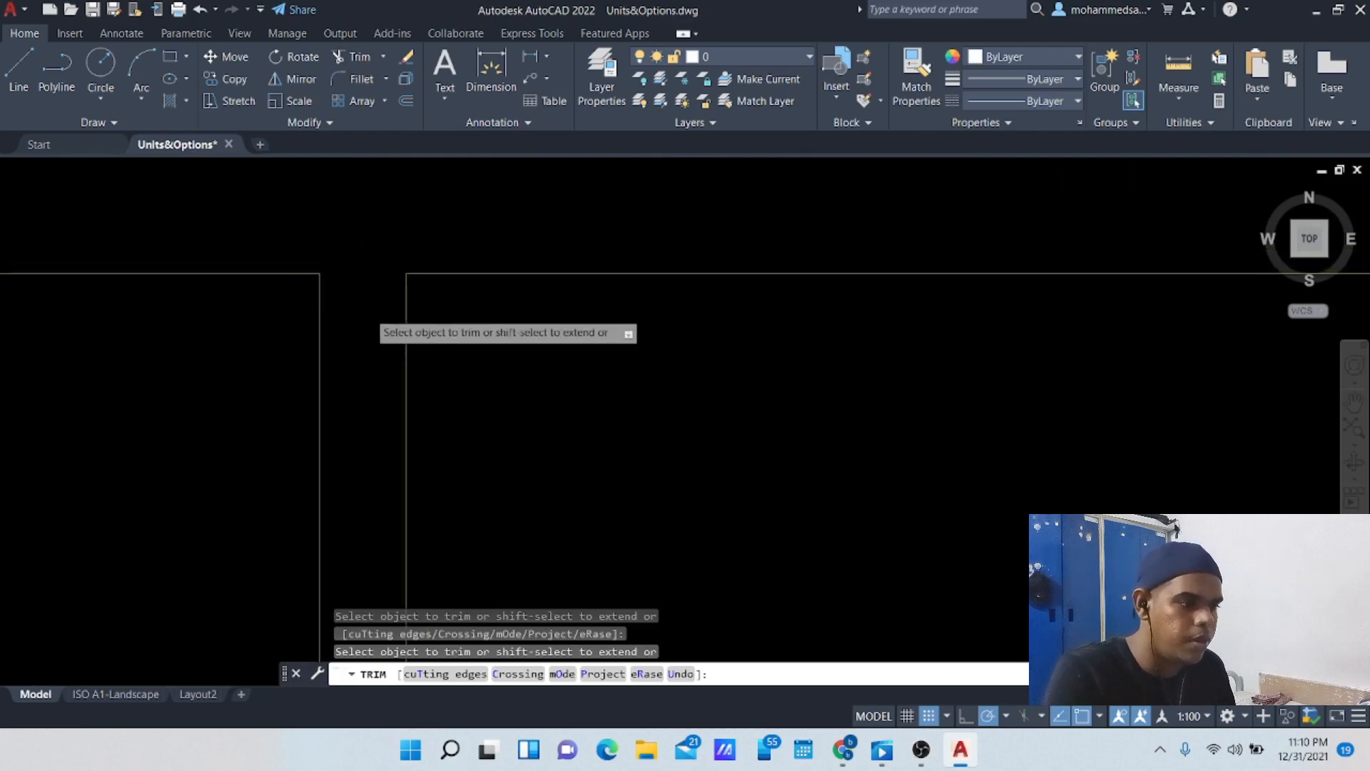
pyautogui.scroll(-2, 369, 314)
pyautogui.press('Escape')
pyautogui.scroll(-2, 353, 357)
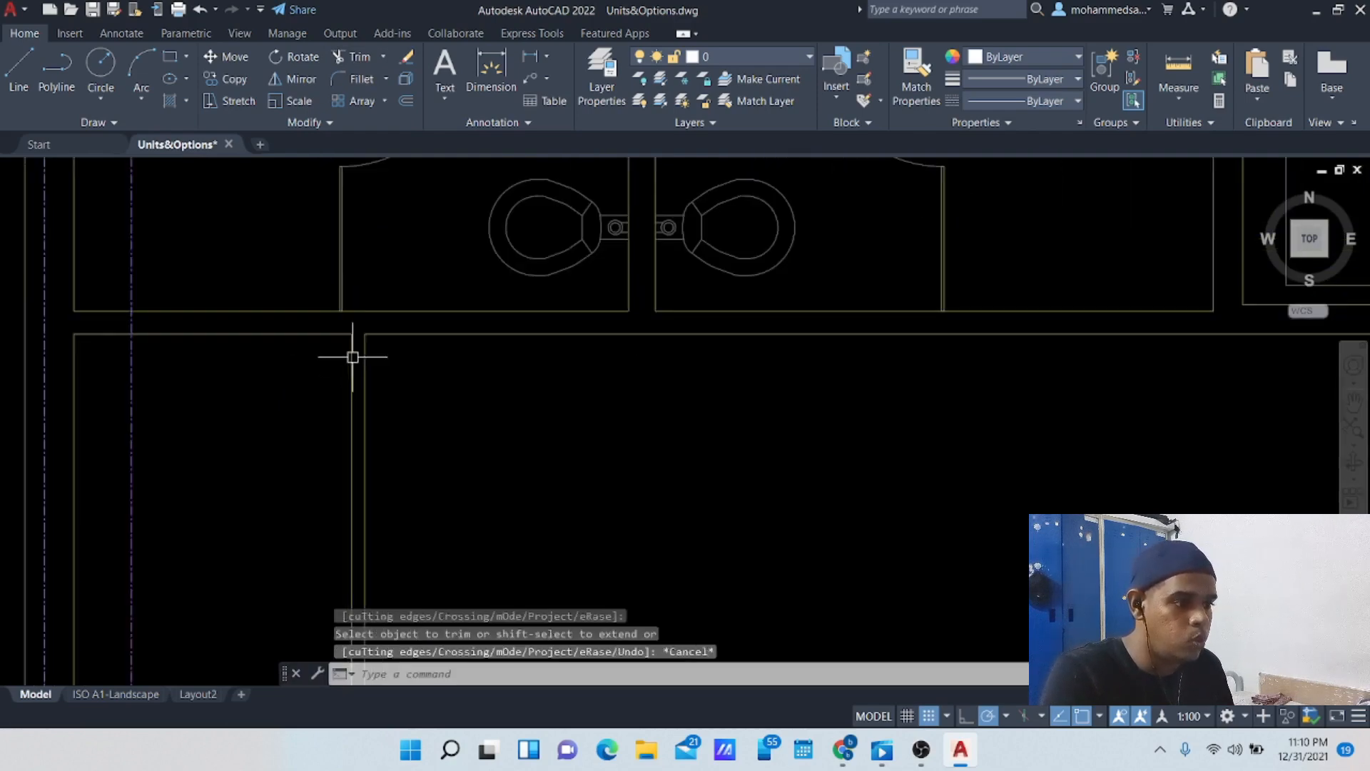
# Step: Create a rectangular array from the new partition's two vertical lines and its short end line on grid line C
pyautogui.moveTo(383, 355); pyautogui.dragTo(399, 225, button='middle')
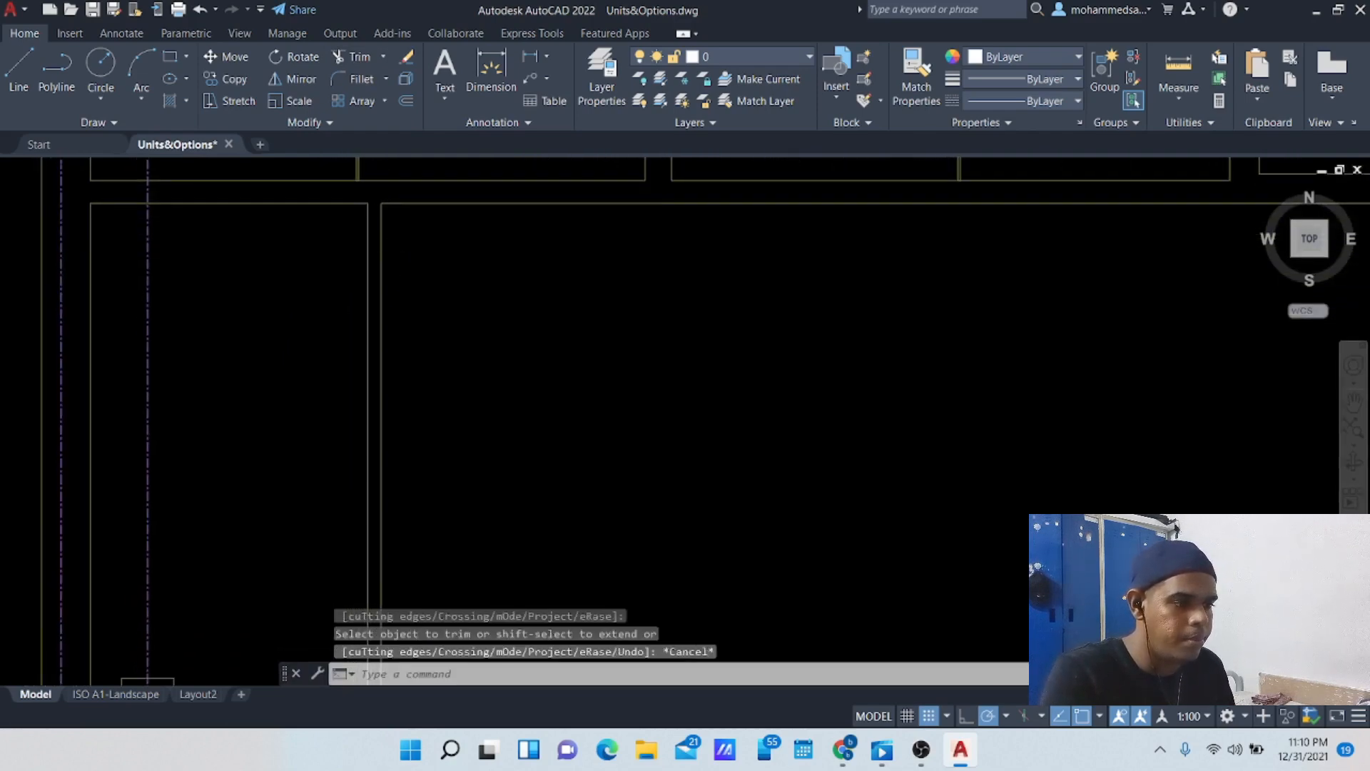
pyautogui.moveTo(352, 449); pyautogui.dragTo(391, 273, button='middle')
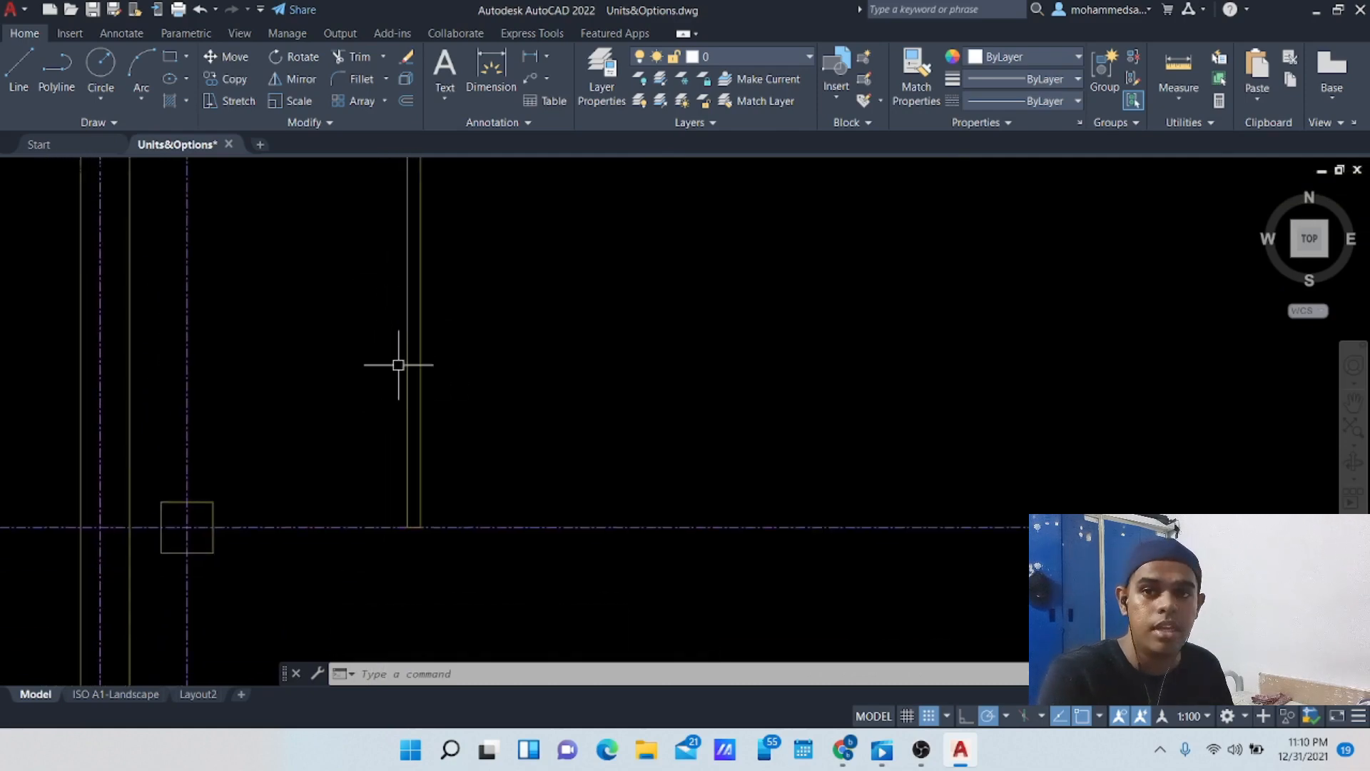
pyautogui.scroll(3, 399, 365)
pyautogui.scroll(-6, 398, 365)
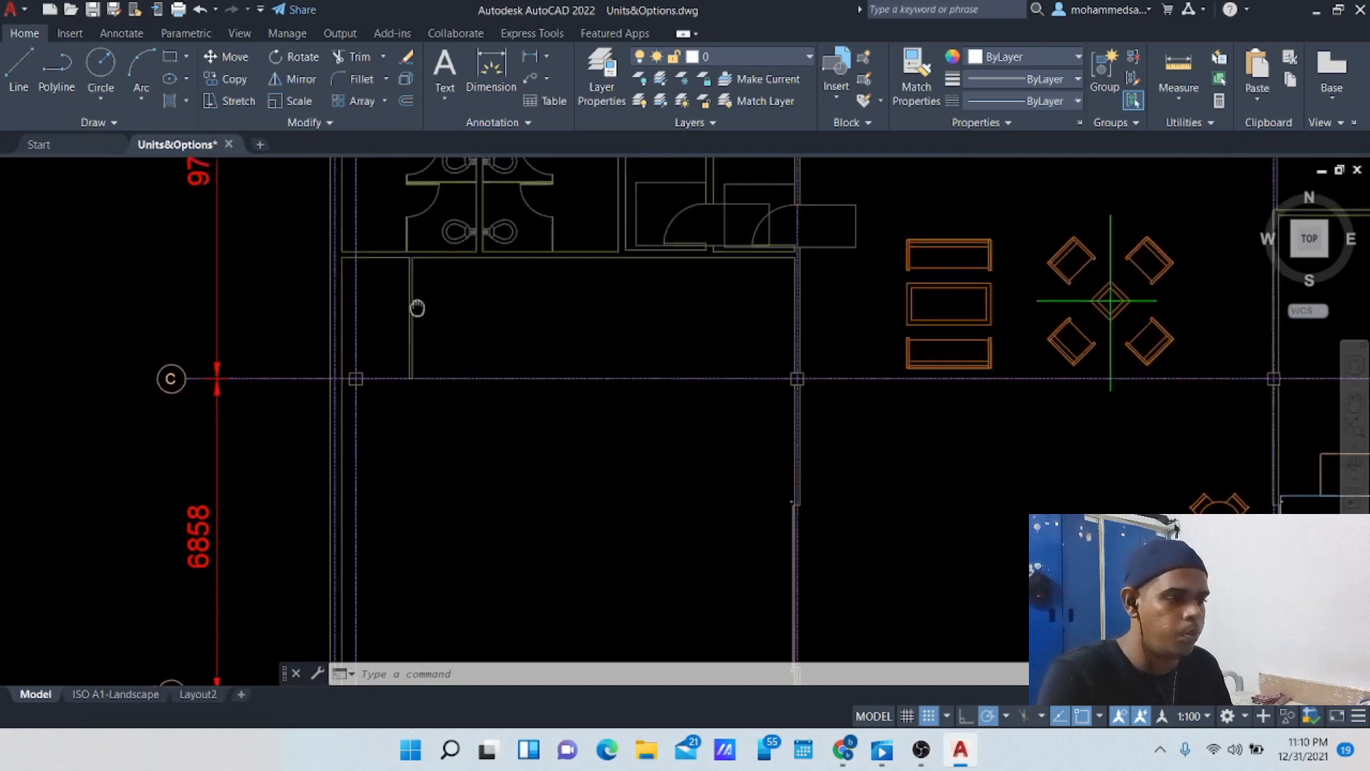
pyautogui.scroll(5, 457, 403)
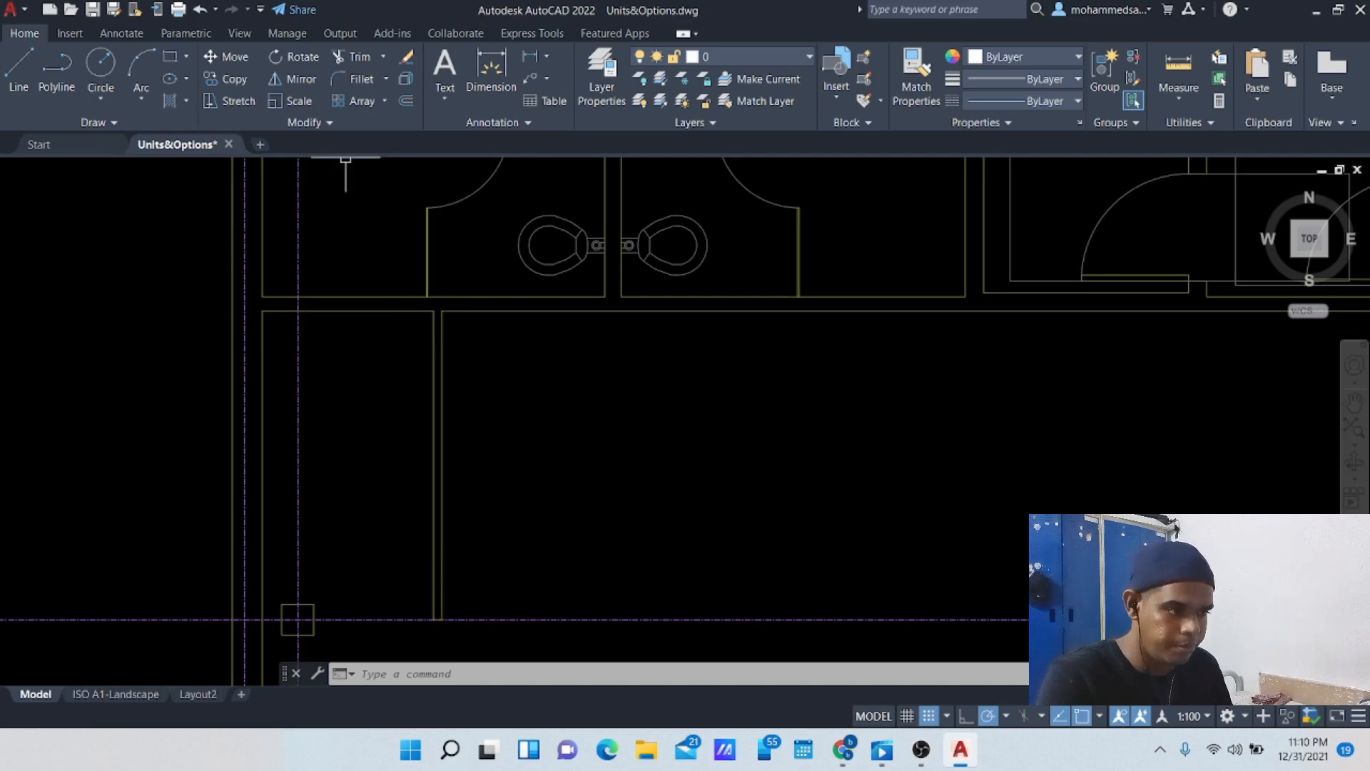
pyautogui.click(364, 99)
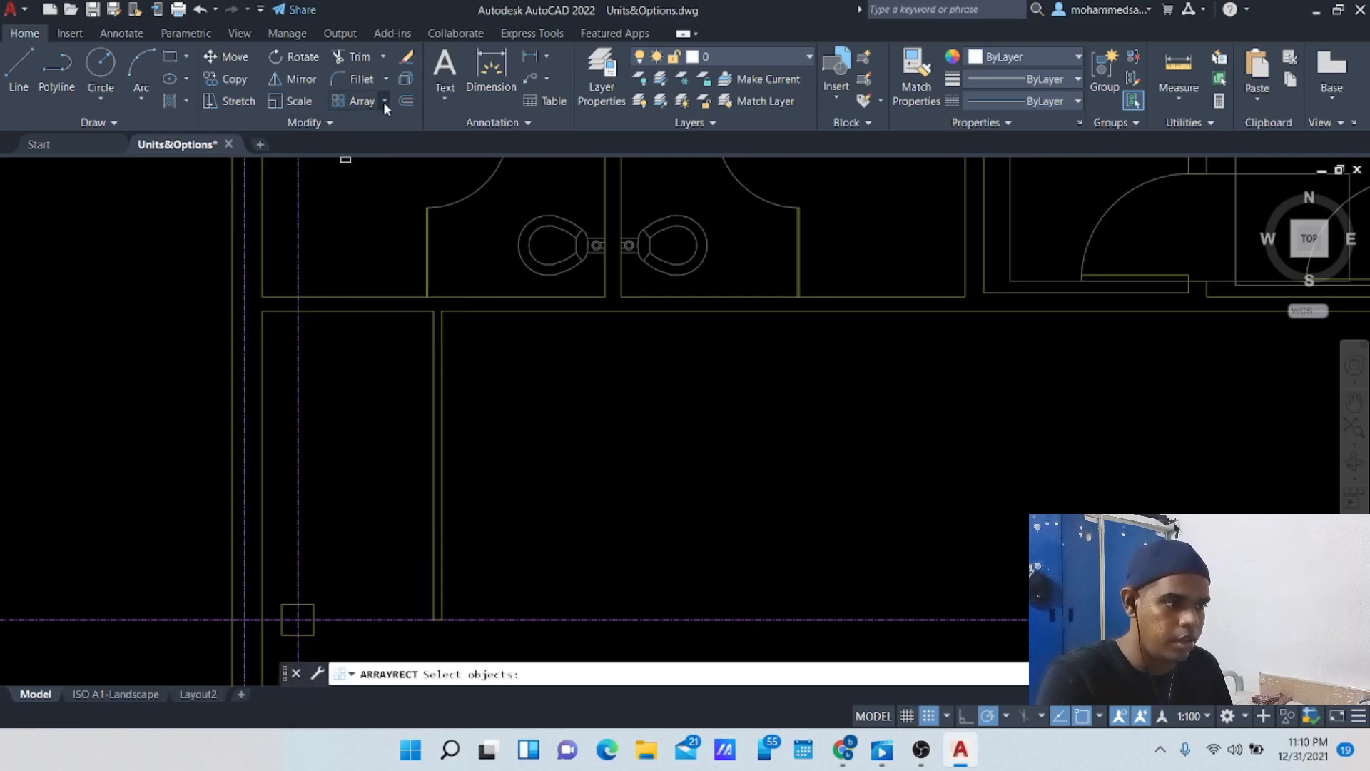
pyautogui.click(385, 101)
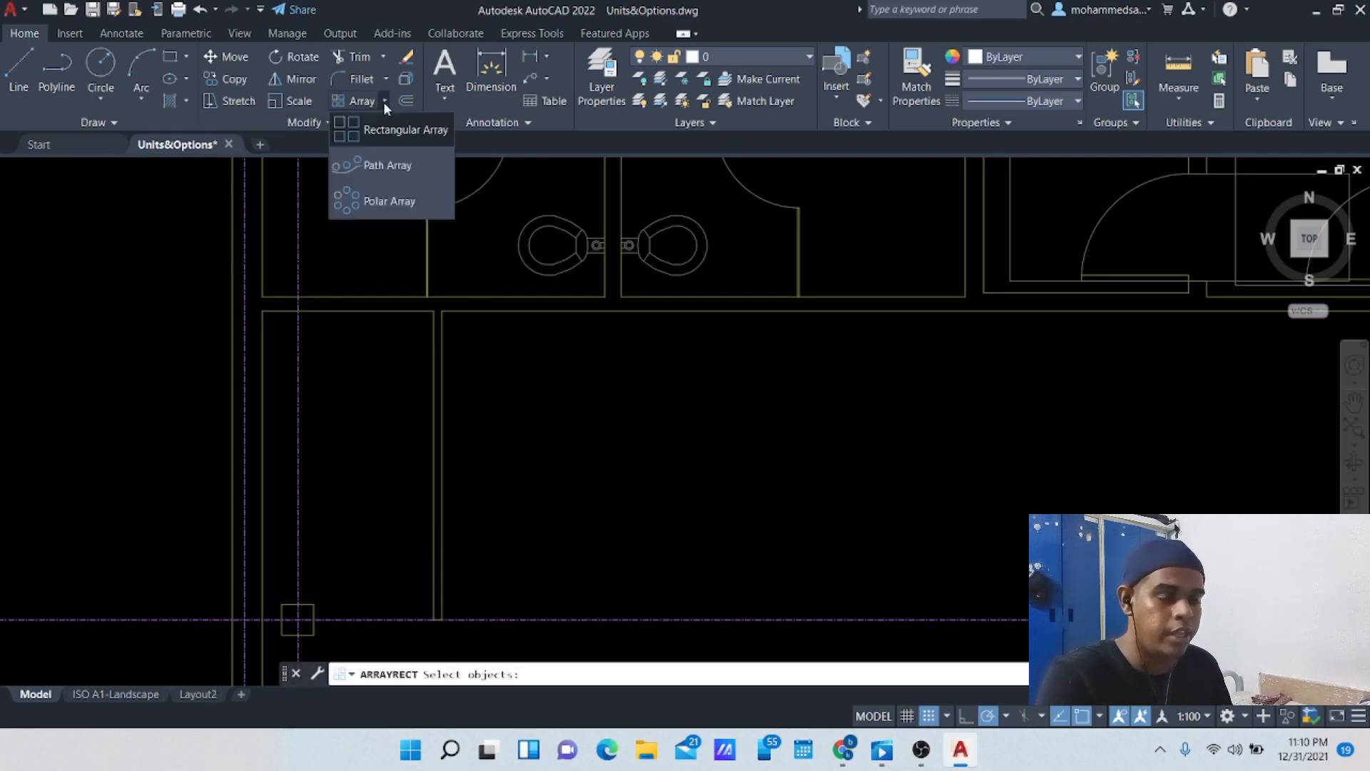
pyautogui.click(409, 132)
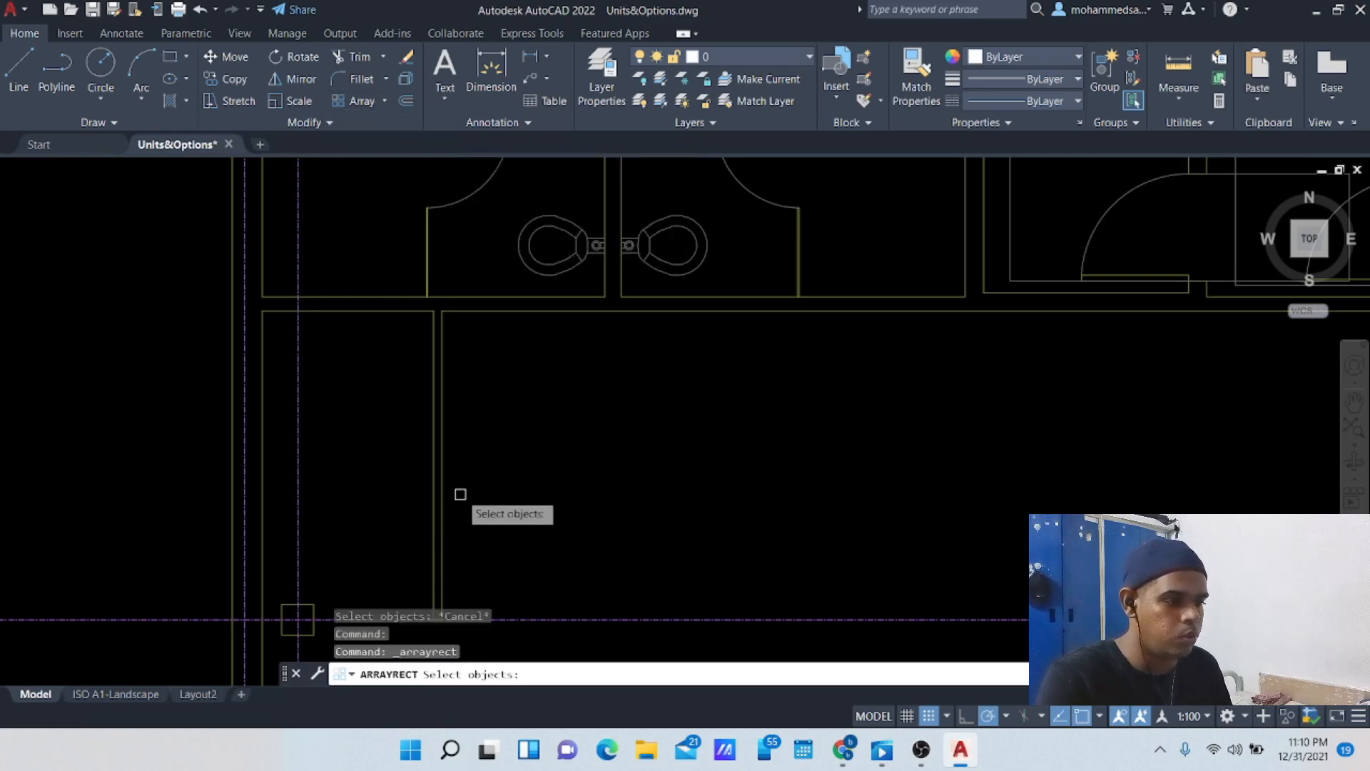
pyautogui.click(436, 483)
pyautogui.click(434, 482)
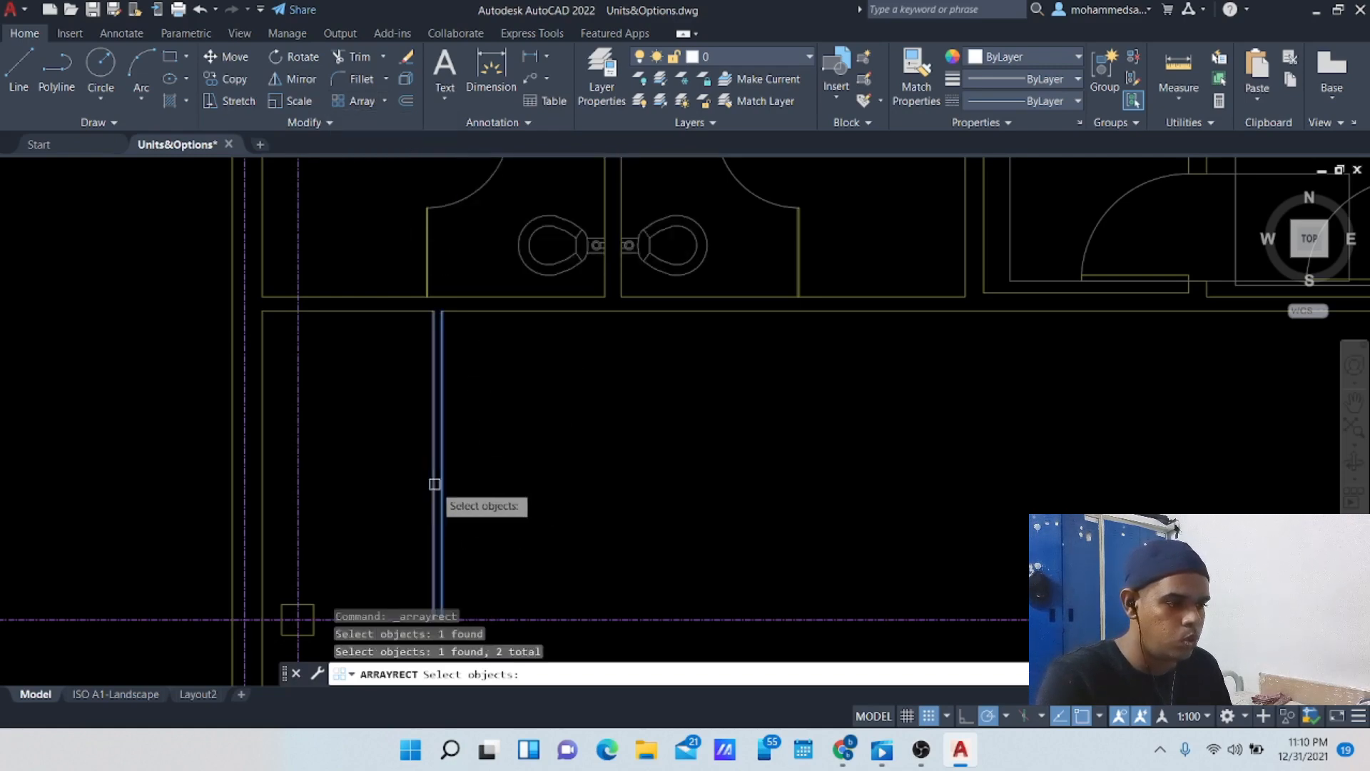
pyautogui.scroll(5, 446, 507)
pyautogui.scroll(-5, 429, 507)
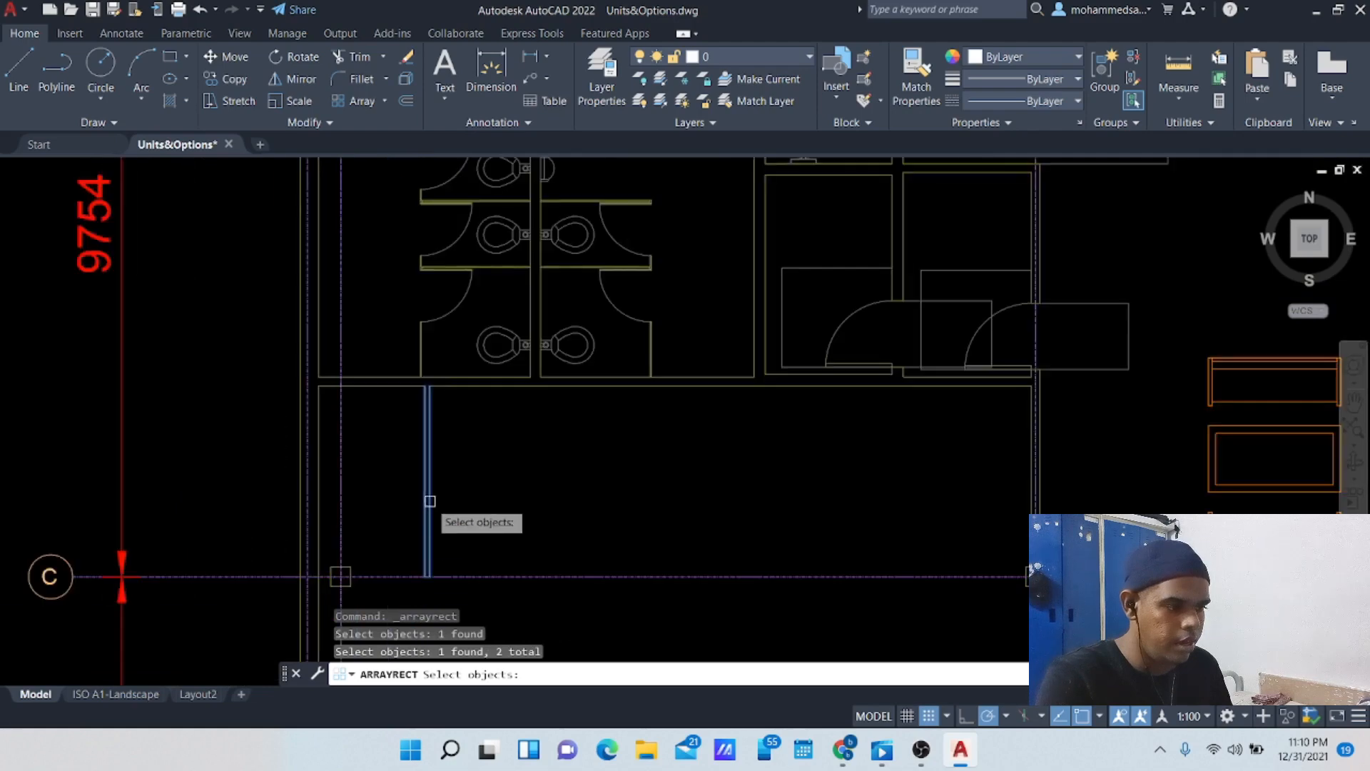
pyautogui.scroll(5, 455, 346)
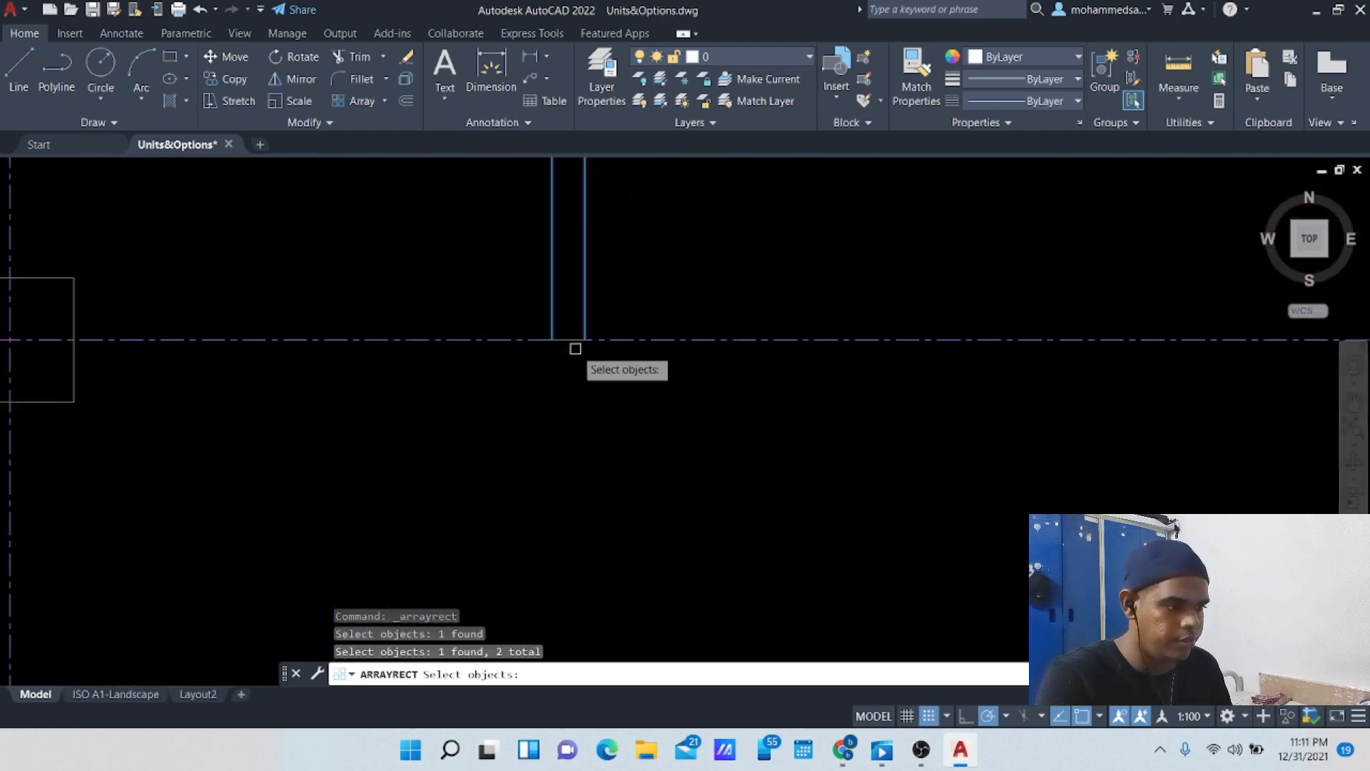
pyautogui.click(571, 341)
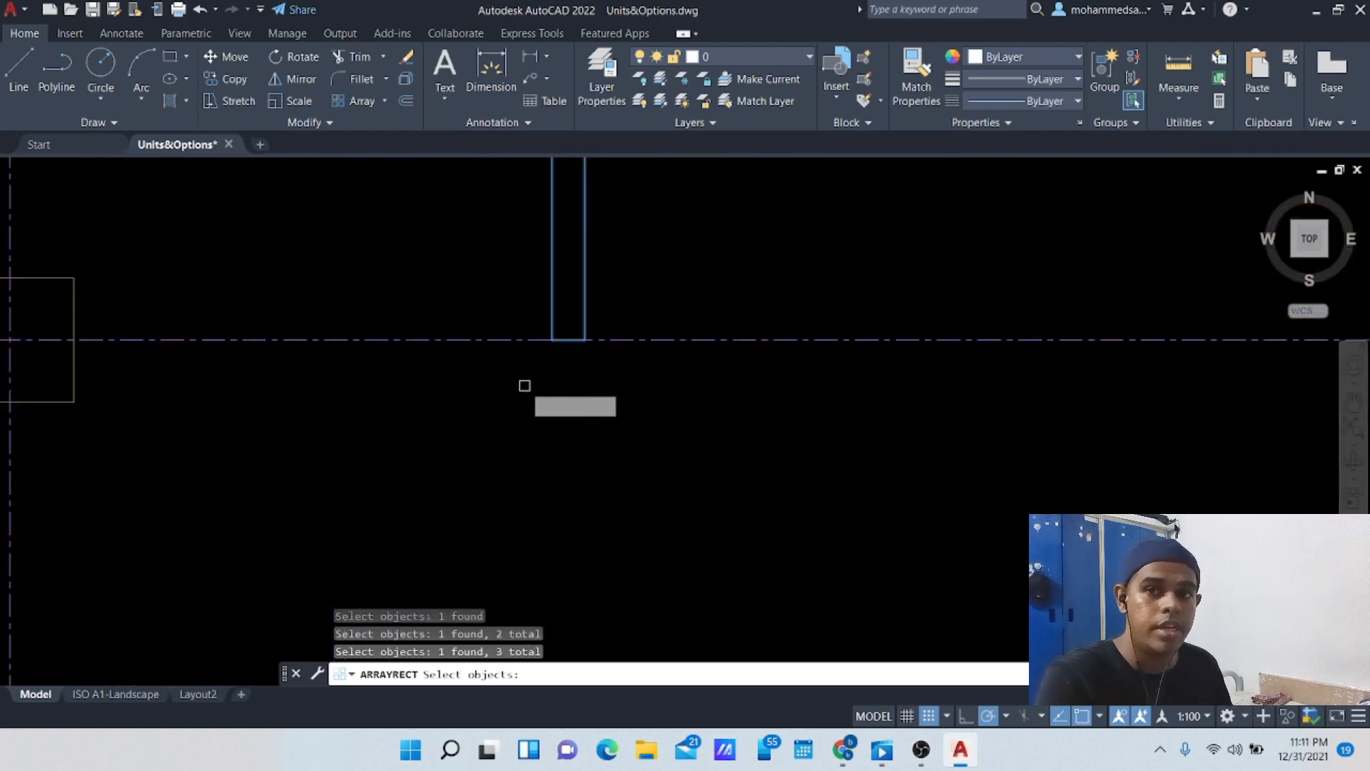
pyautogui.press('Return')
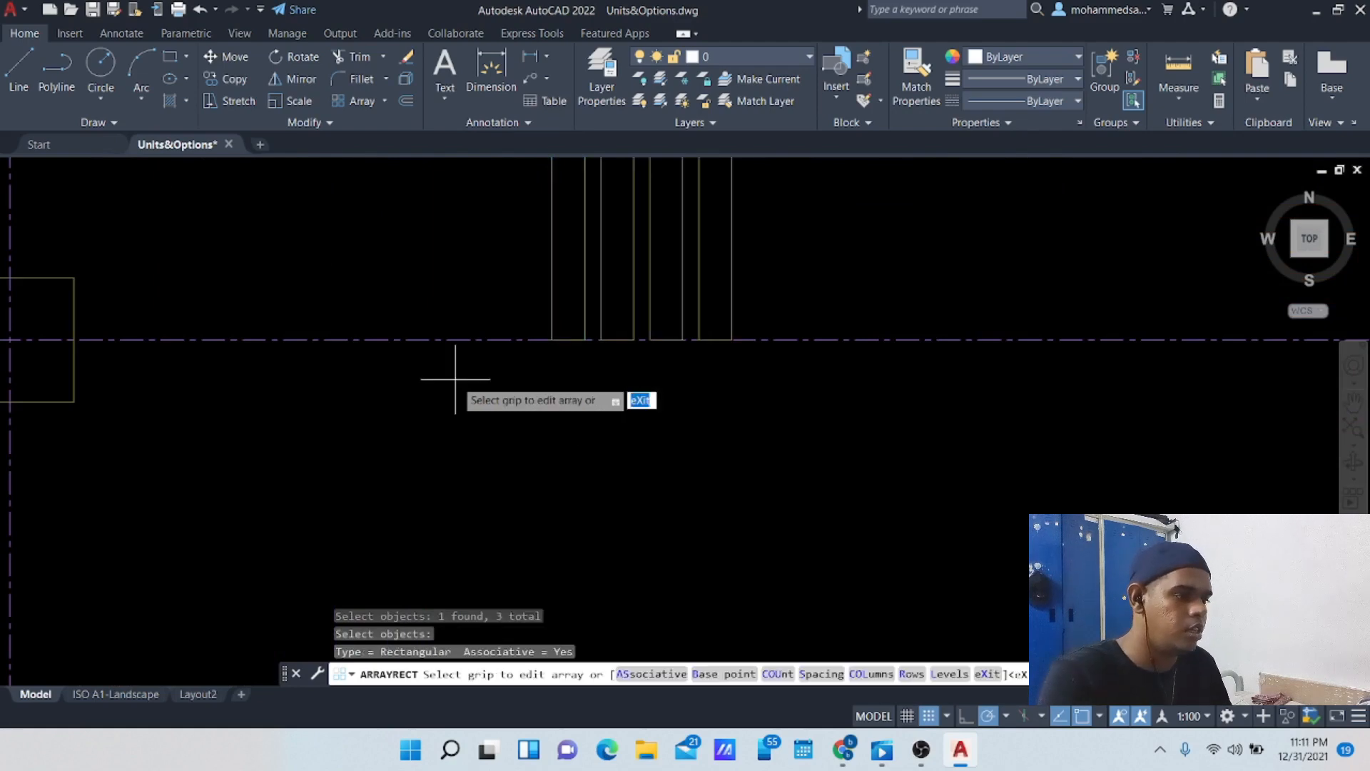
# Step: Try 10 columns for the partition array, and set the column count back to 4
pyautogui.scroll(-4, 668, 389)
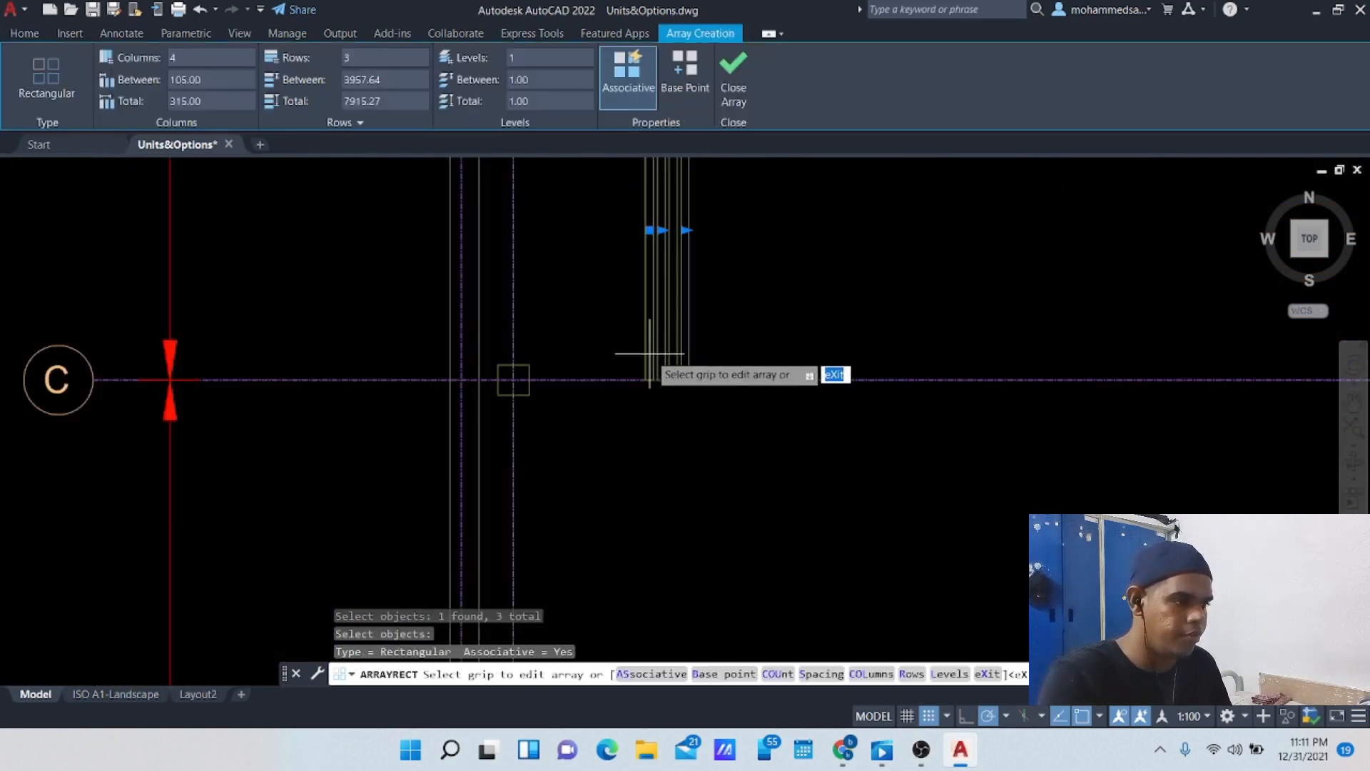
pyautogui.moveTo(652, 358); pyautogui.dragTo(600, 540, button='middle')
pyautogui.scroll(3, 624, 291)
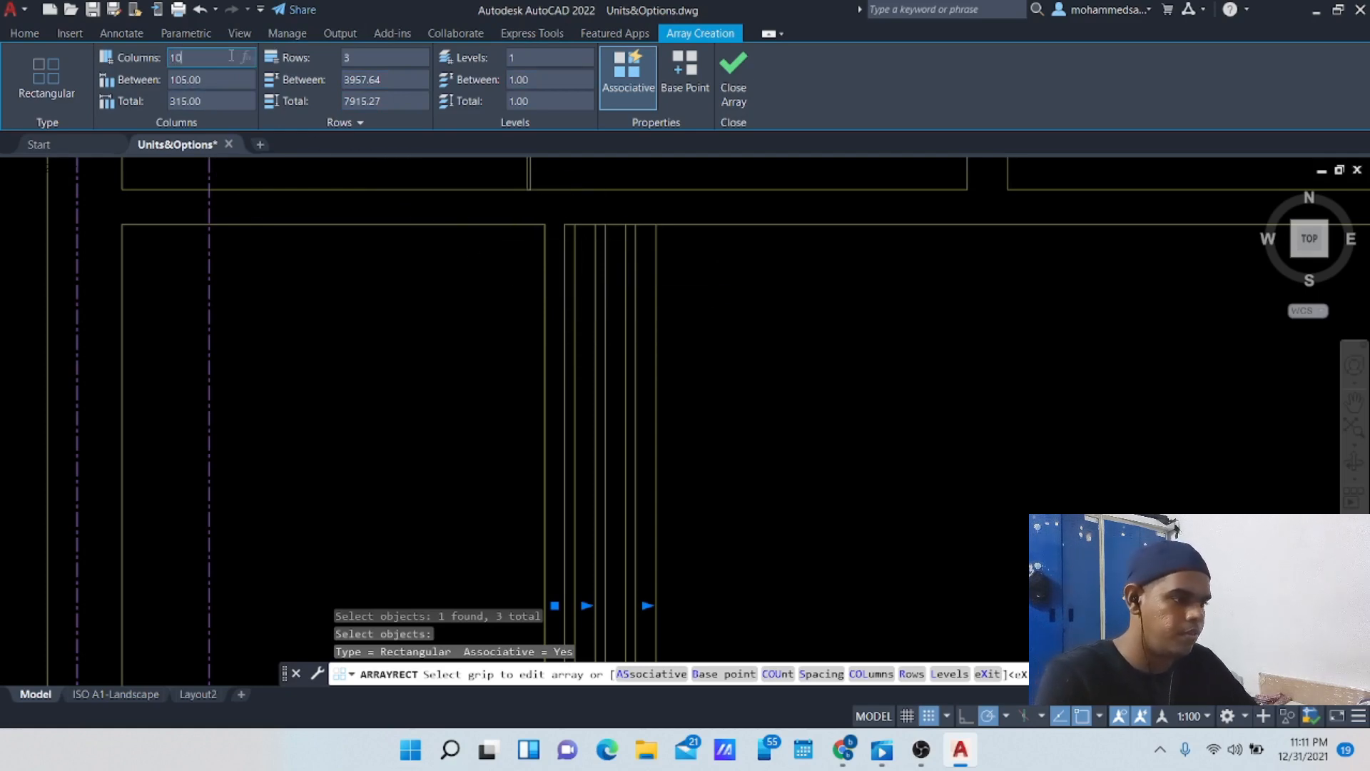
pyautogui.press('Return')
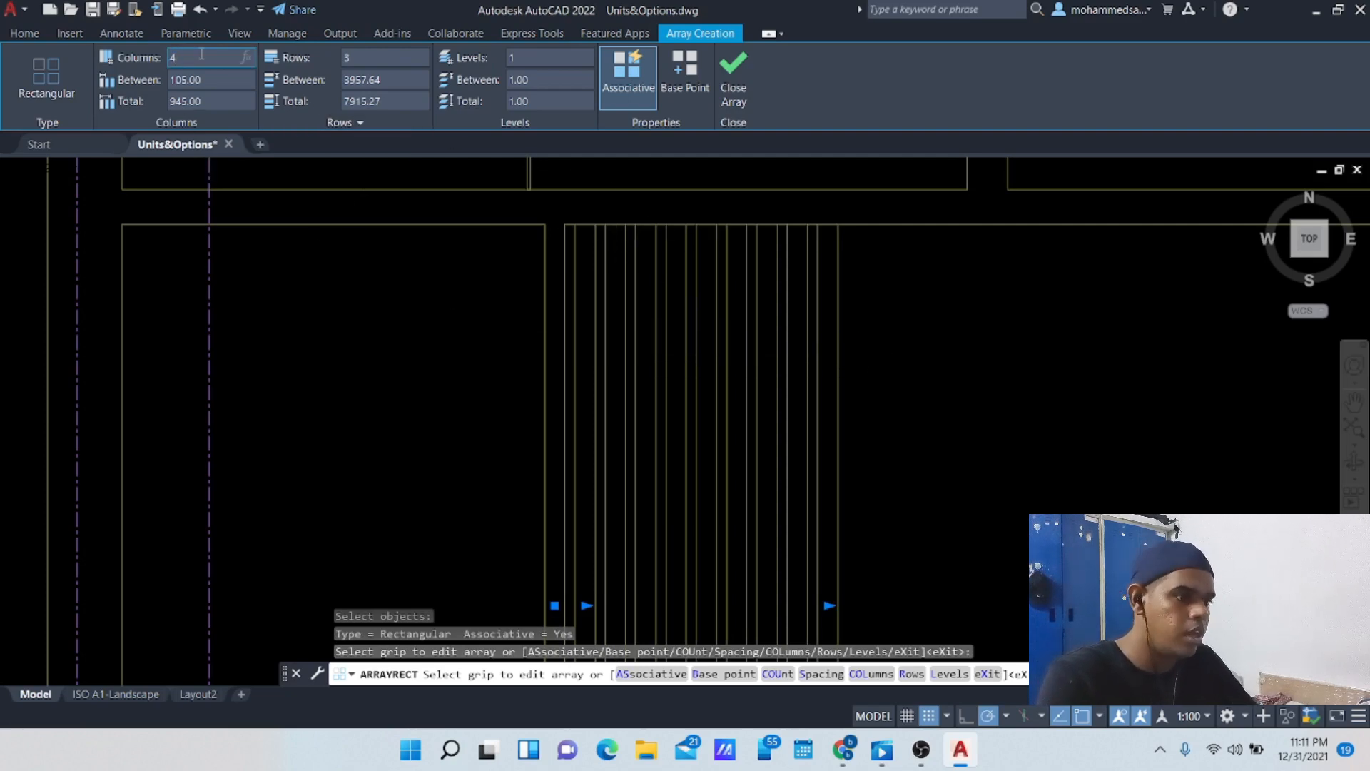
pyautogui.press('Return')
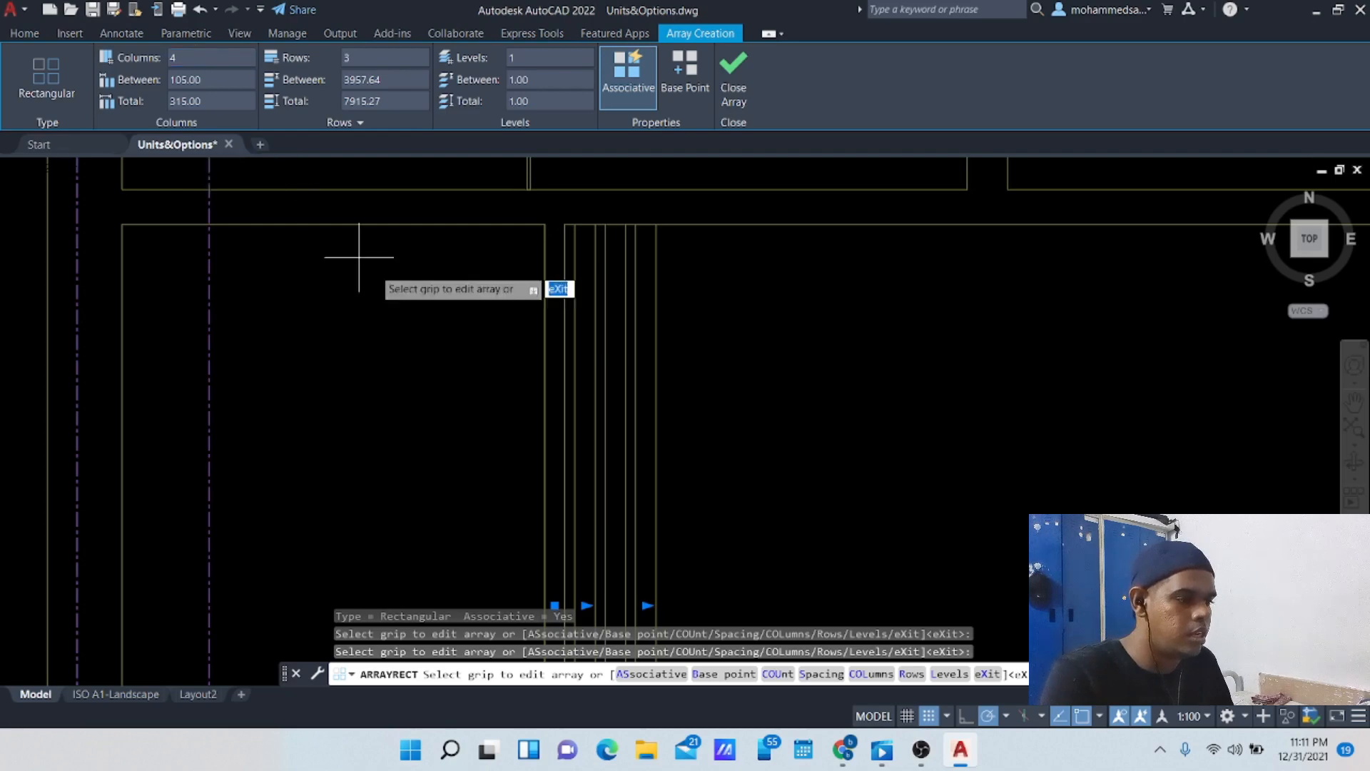
# Step: Set the spacing between the partition array's columns to 2300 and end the array command
pyautogui.scroll(-3, 541, 342)
pyautogui.moveTo(514, 297); pyautogui.dragTo(487, 13, button='middle')
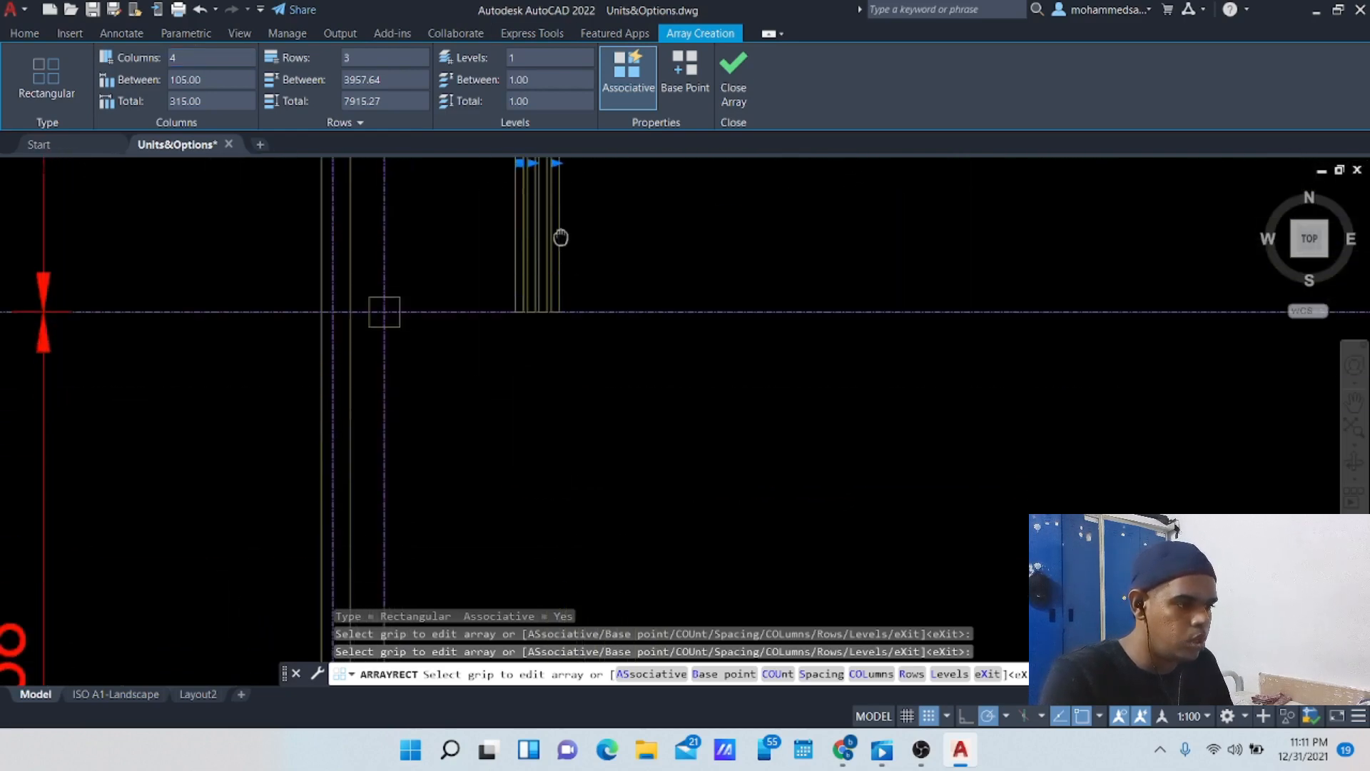
pyautogui.moveTo(560, 238); pyautogui.dragTo(614, 421, button='middle')
pyautogui.scroll(6, 584, 346)
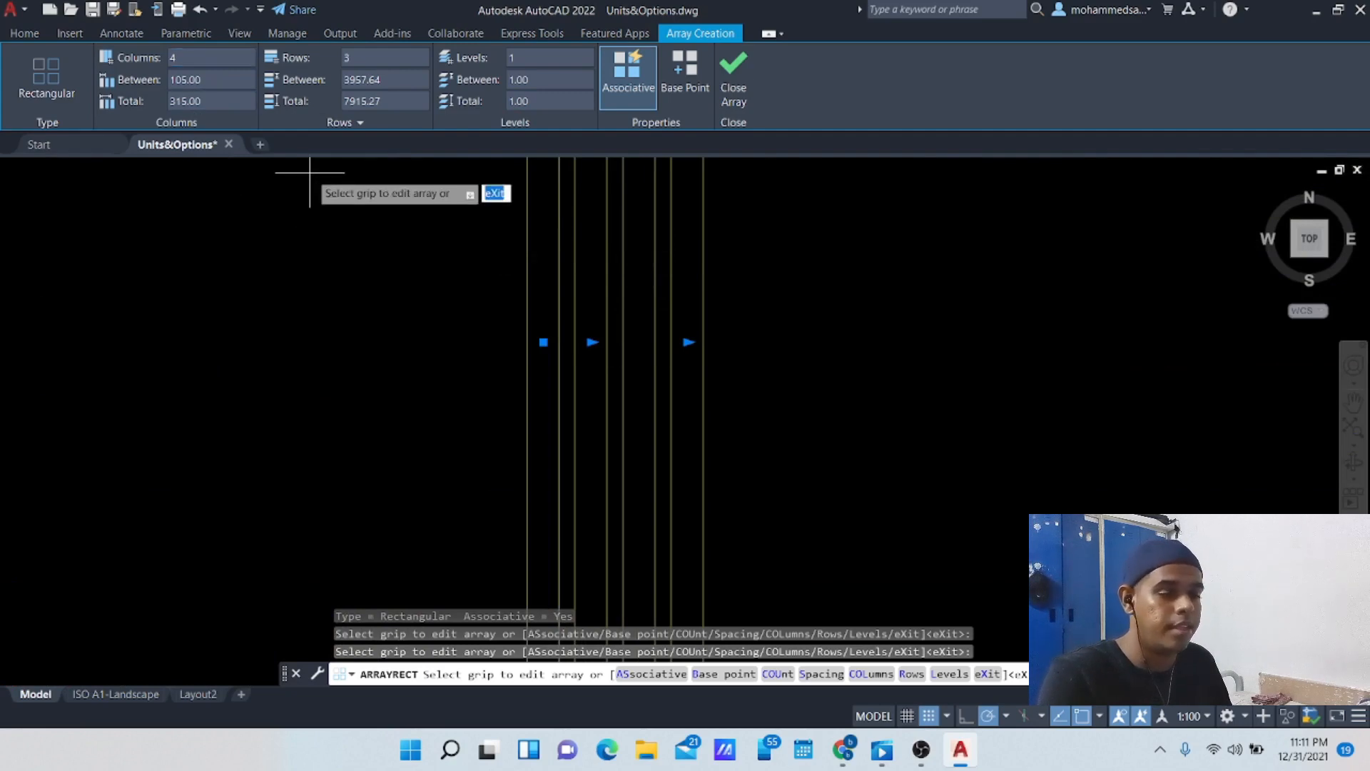
pyautogui.scroll(6, 319, 276)
pyautogui.scroll(-6, 320, 277)
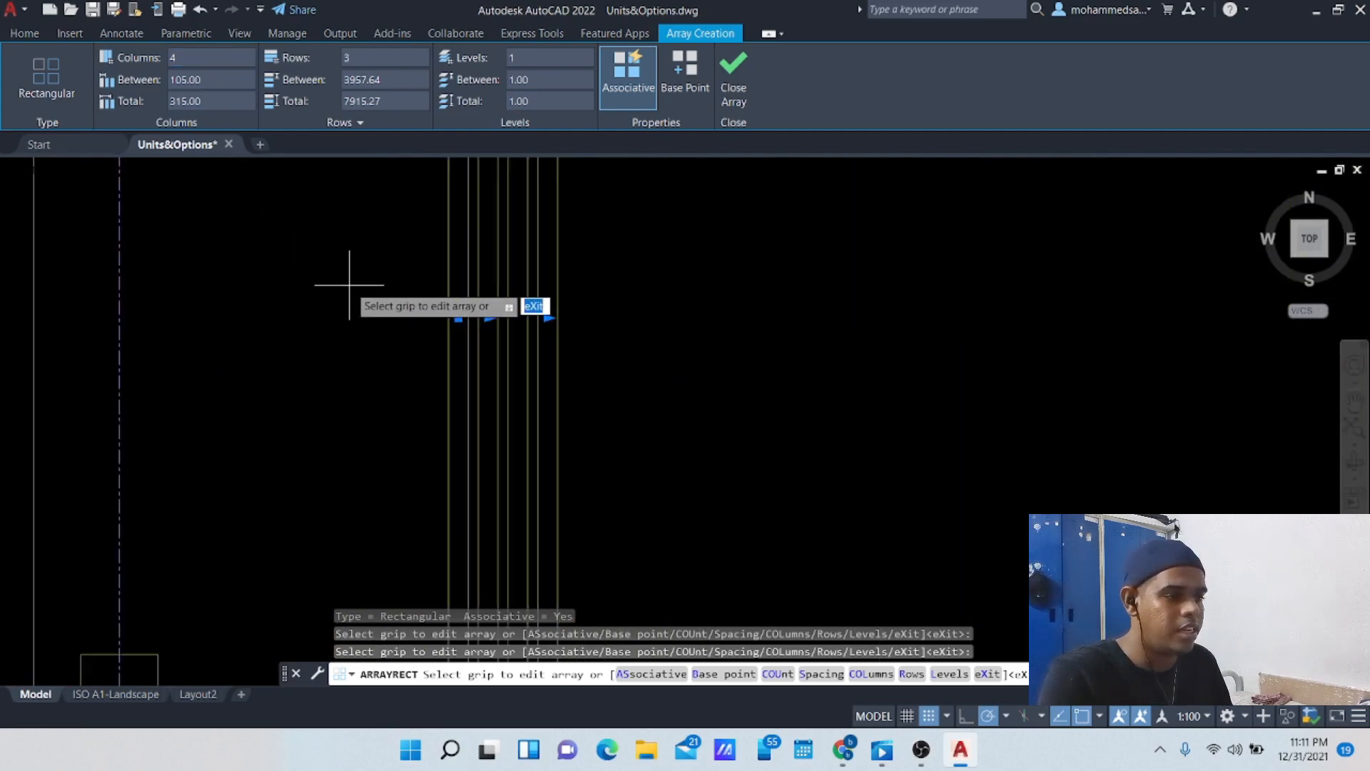
pyautogui.click(238, 81)
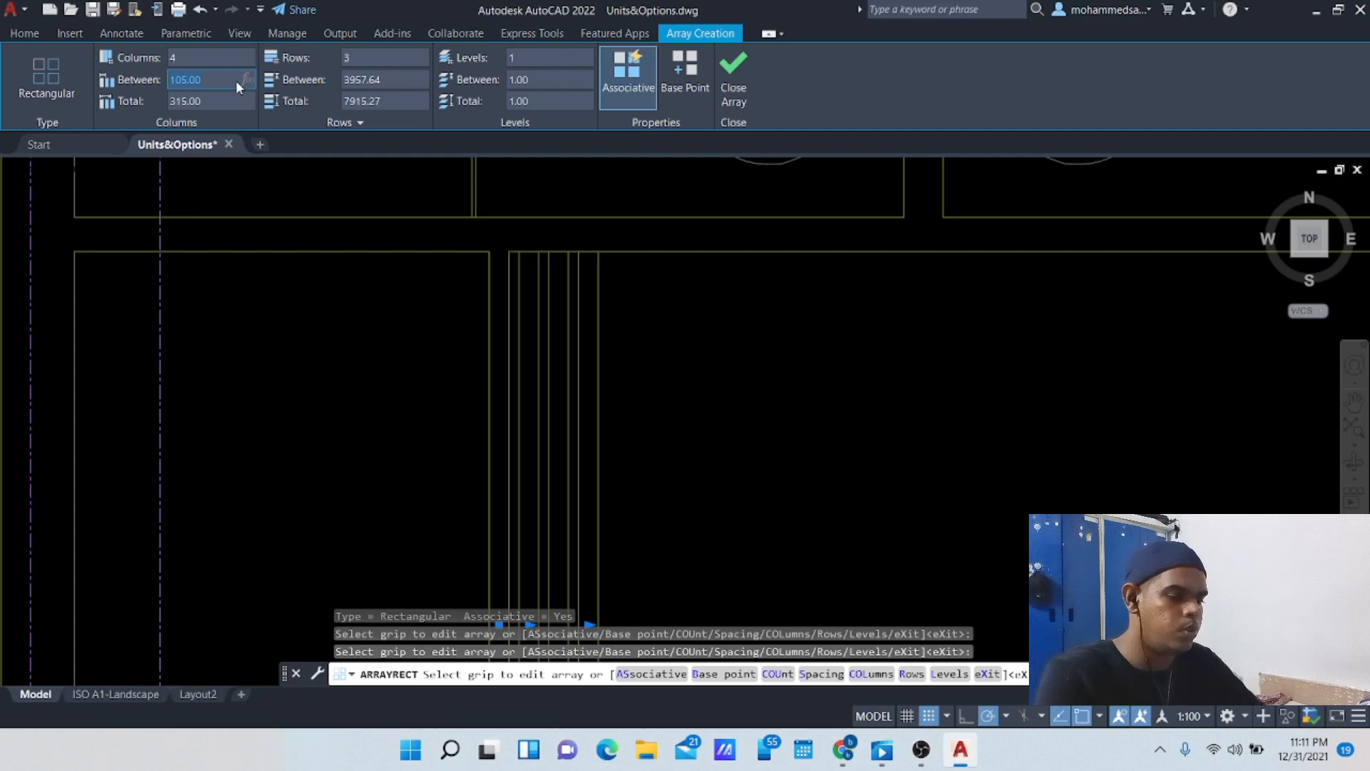
pyautogui.write('20')
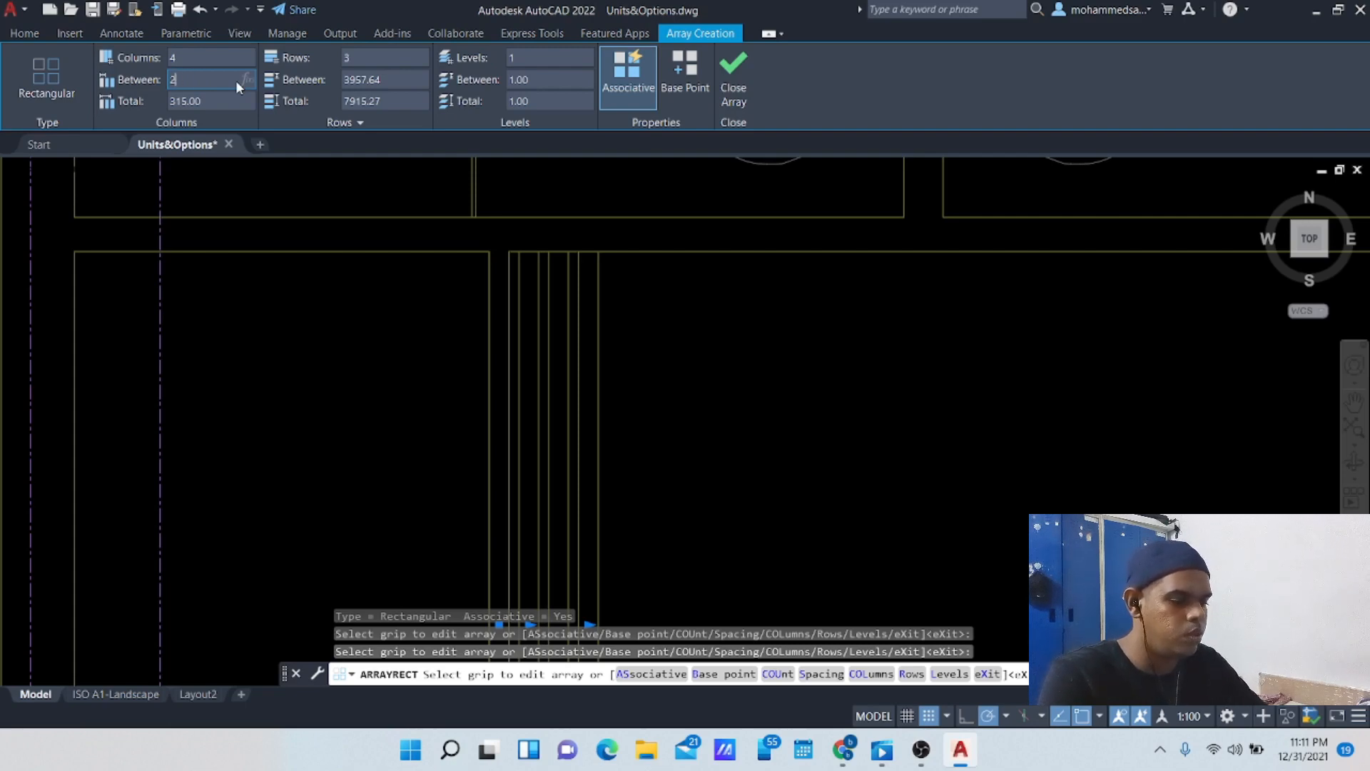
pyautogui.press('BackSpace')
pyautogui.write('300')
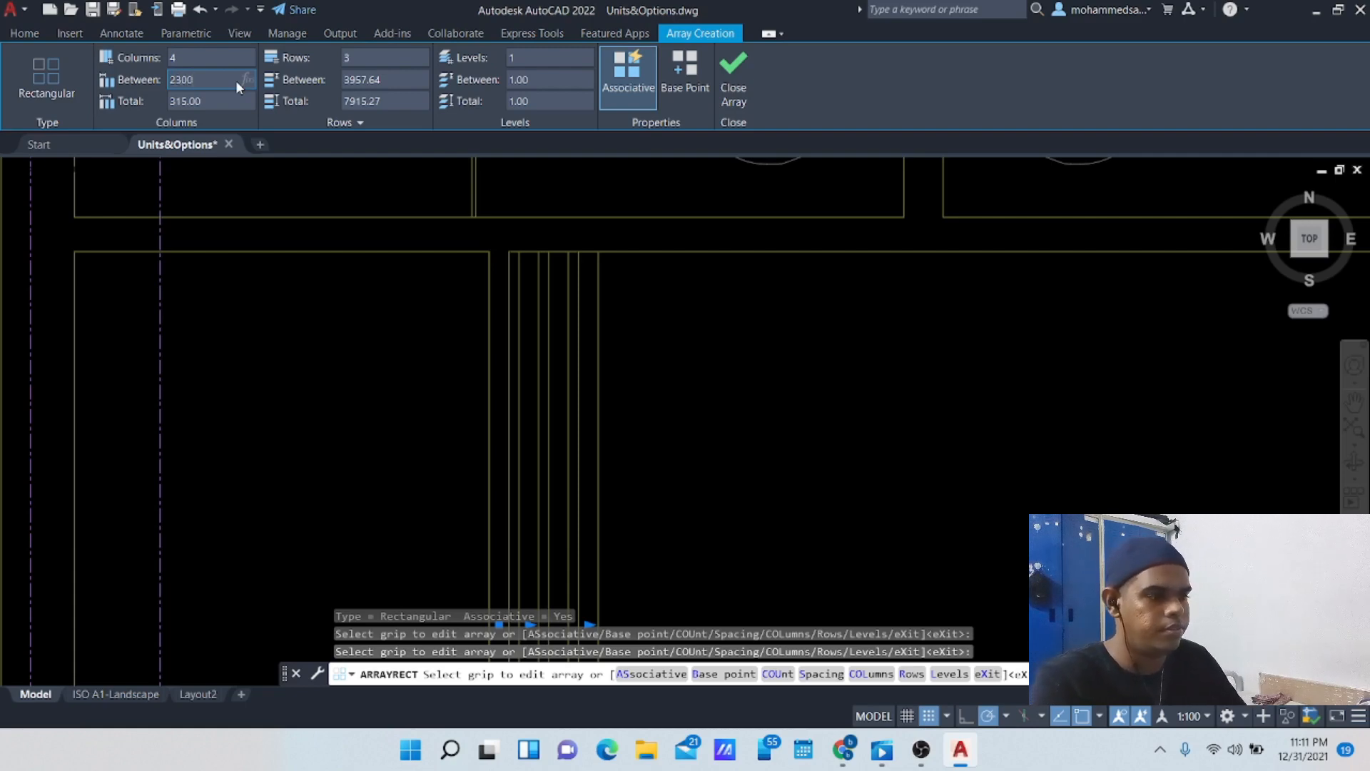
pyautogui.press('Return')
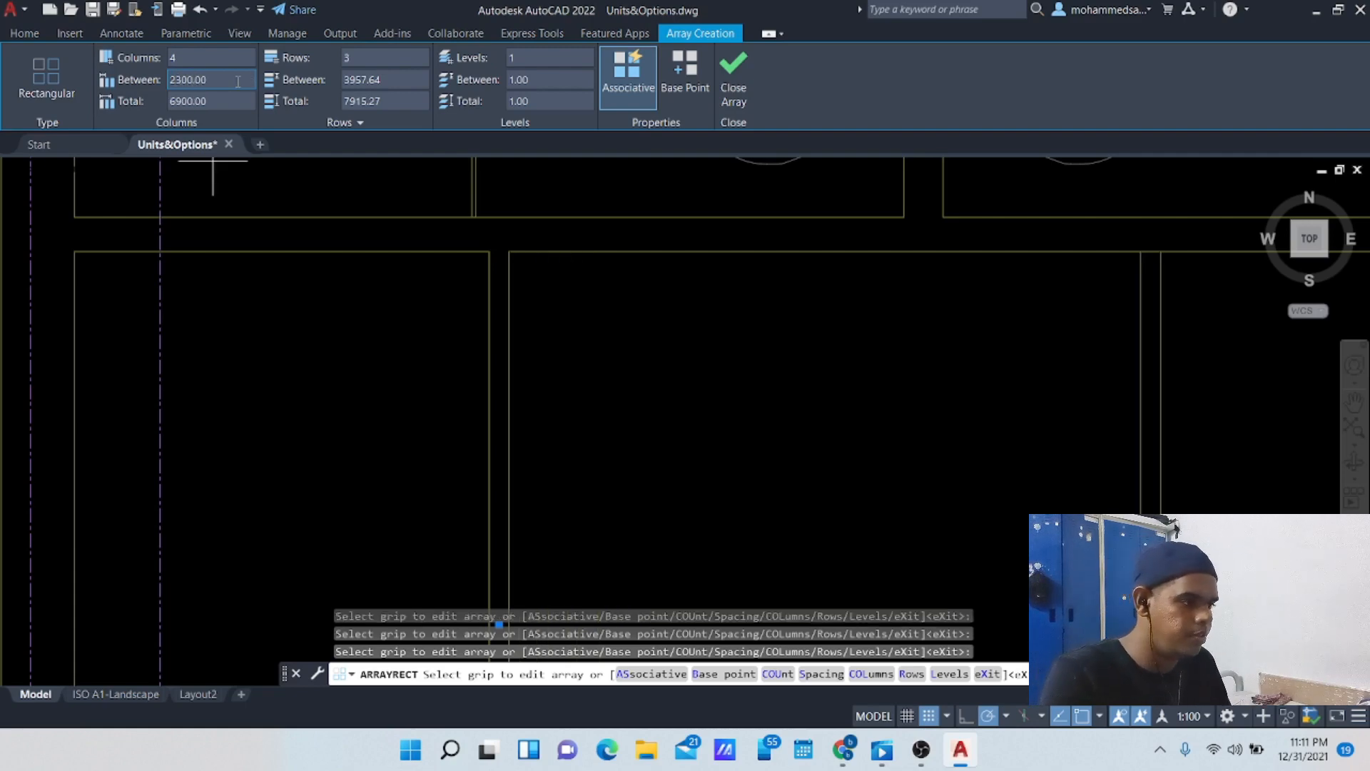
pyautogui.scroll(-5, 735, 382)
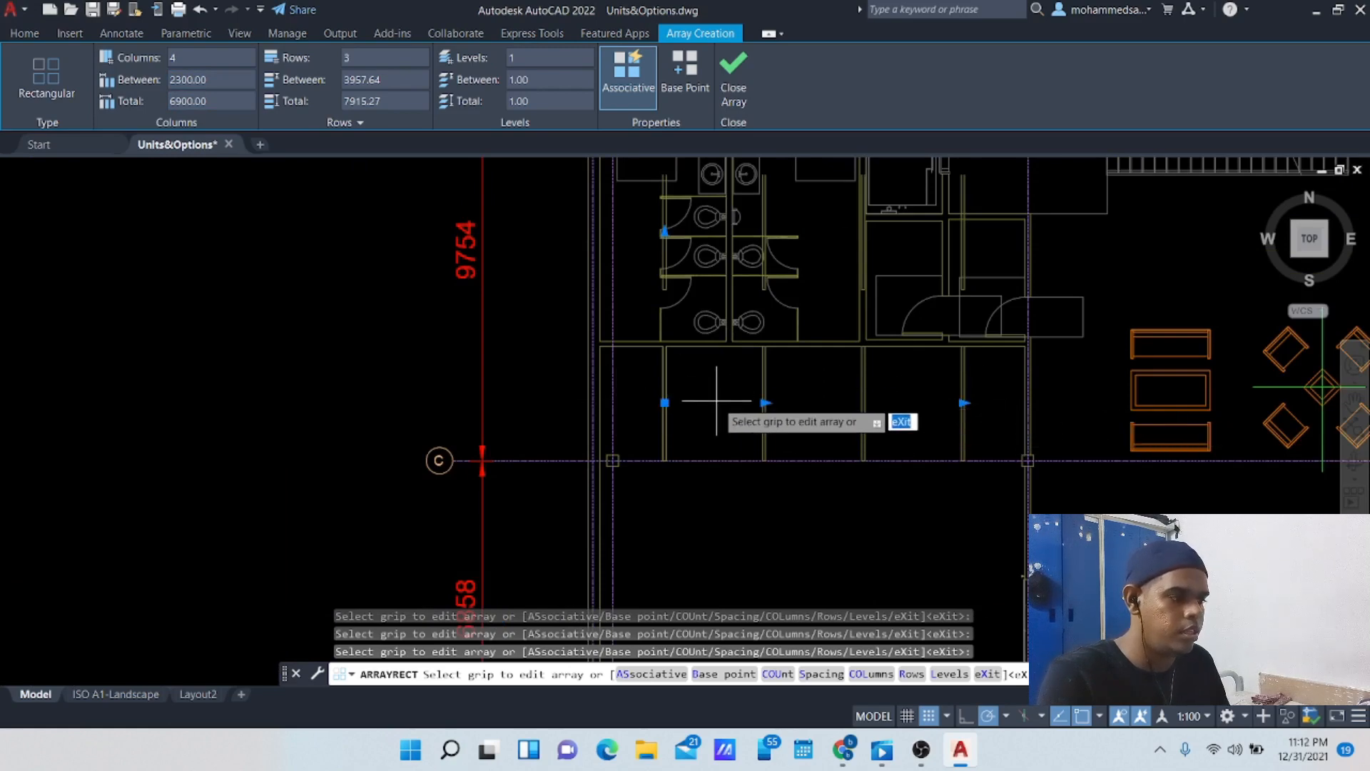
pyautogui.scroll(4, 728, 393)
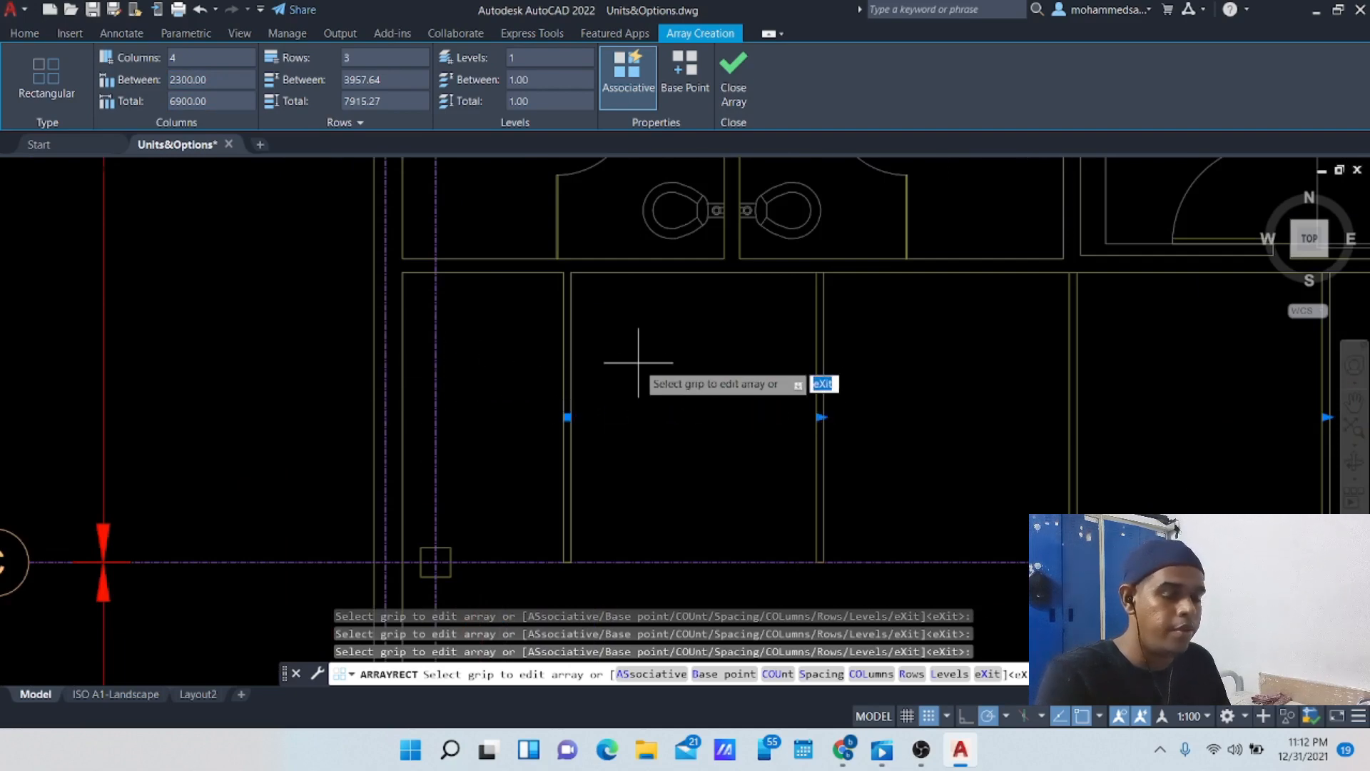
pyautogui.scroll(4, 665, 339)
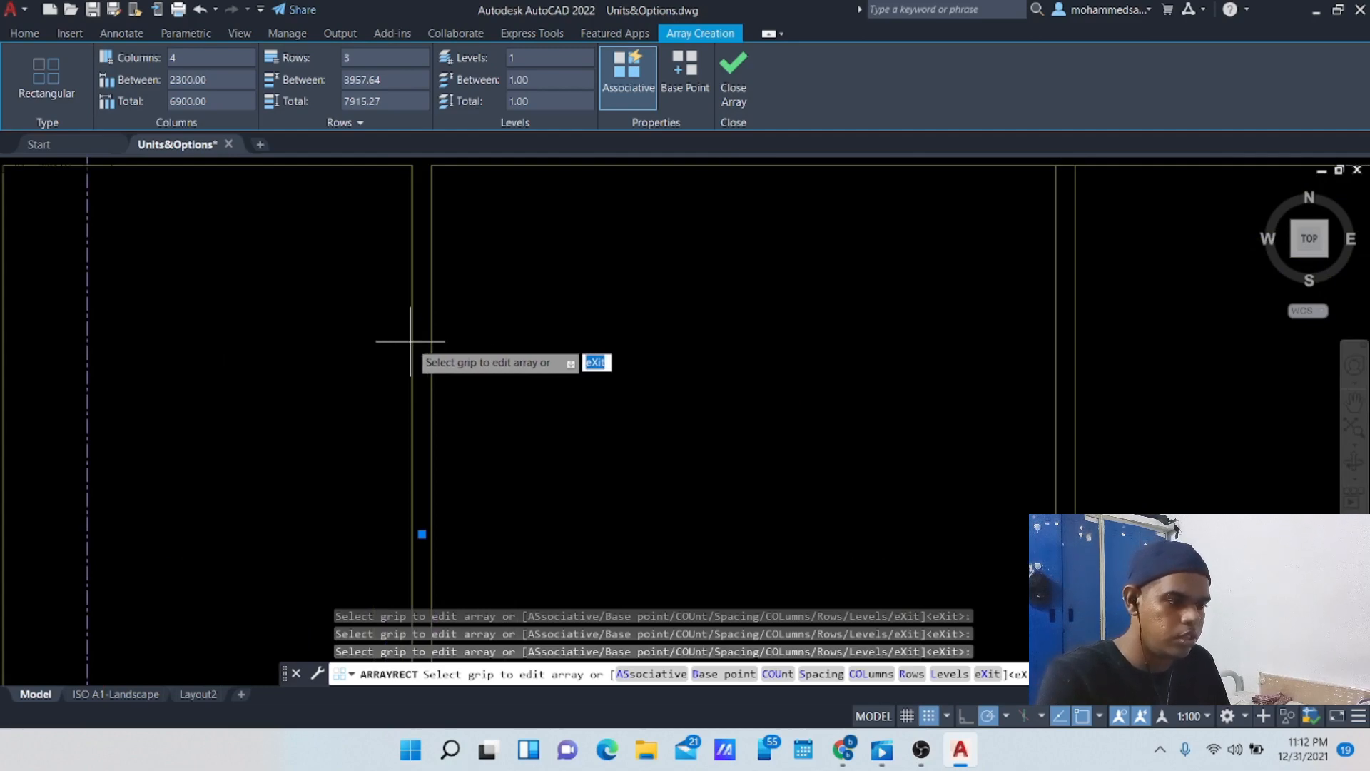
pyautogui.press('Escape')
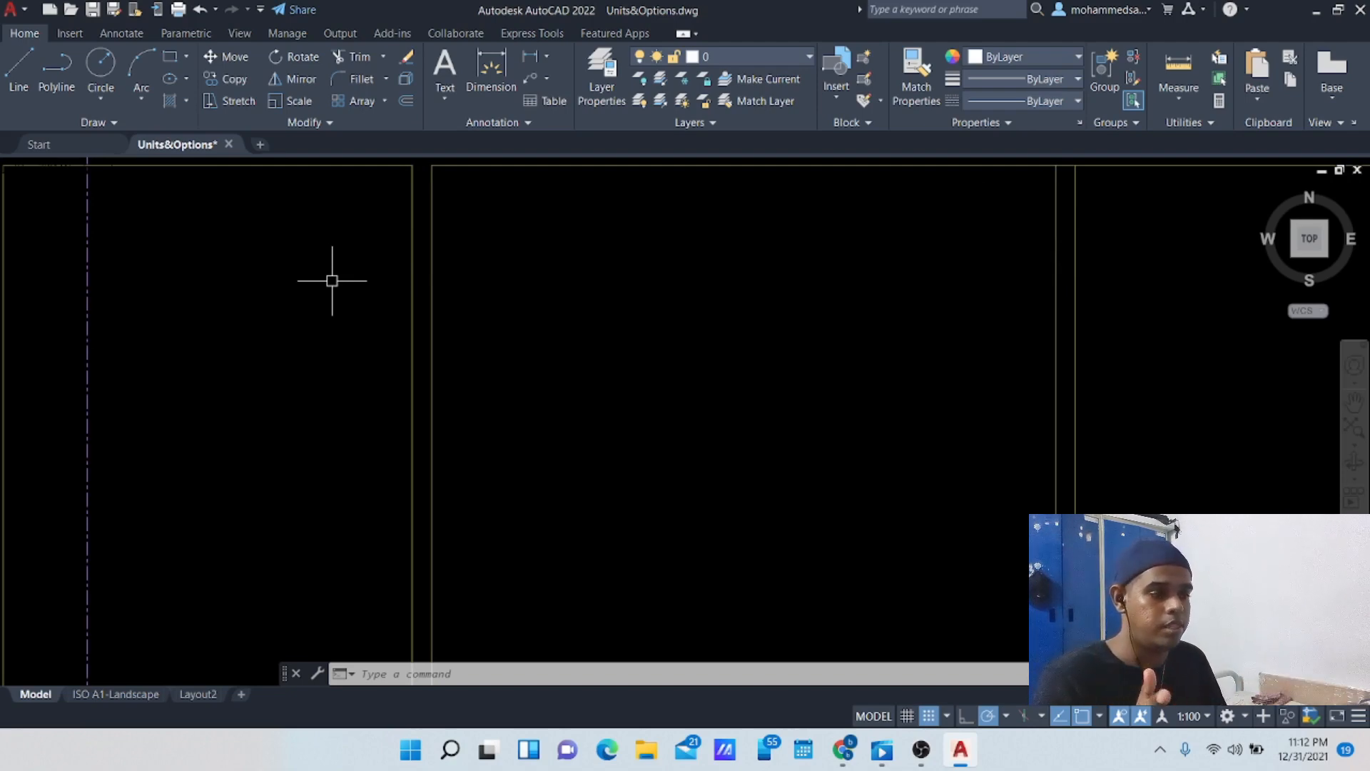
# Step: Trim the pieces of the horizontal wall line between the two vertical lines of each of the three arrayed partitions
pyautogui.moveTo(753, 393)
pyautogui.mouseDown(button='middle')
pyautogui.moveTo(713, 436)
pyautogui.moveTo(649, 437)
pyautogui.mouseUp(button='middle')
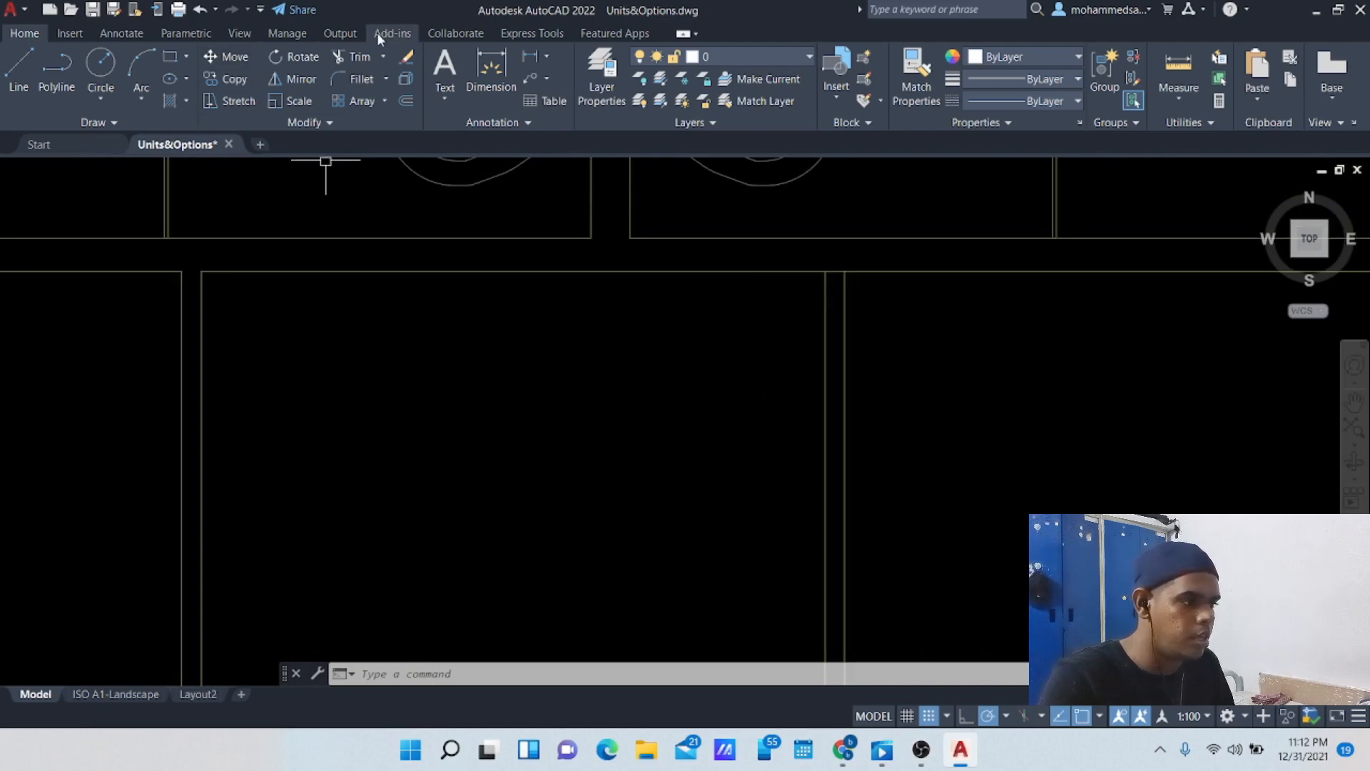
pyautogui.click(354, 56)
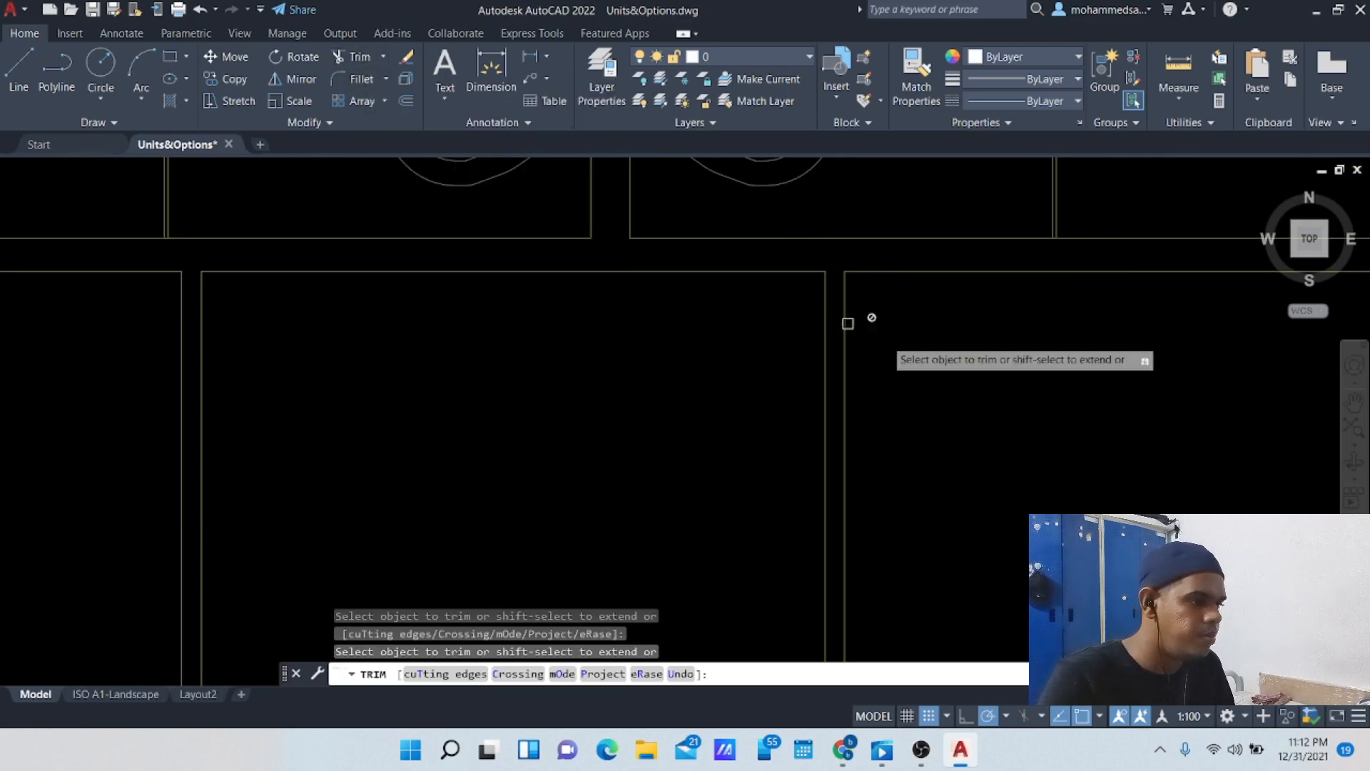
pyautogui.moveTo(949, 359); pyautogui.dragTo(240, 413, button='middle')
pyautogui.click(774, 326)
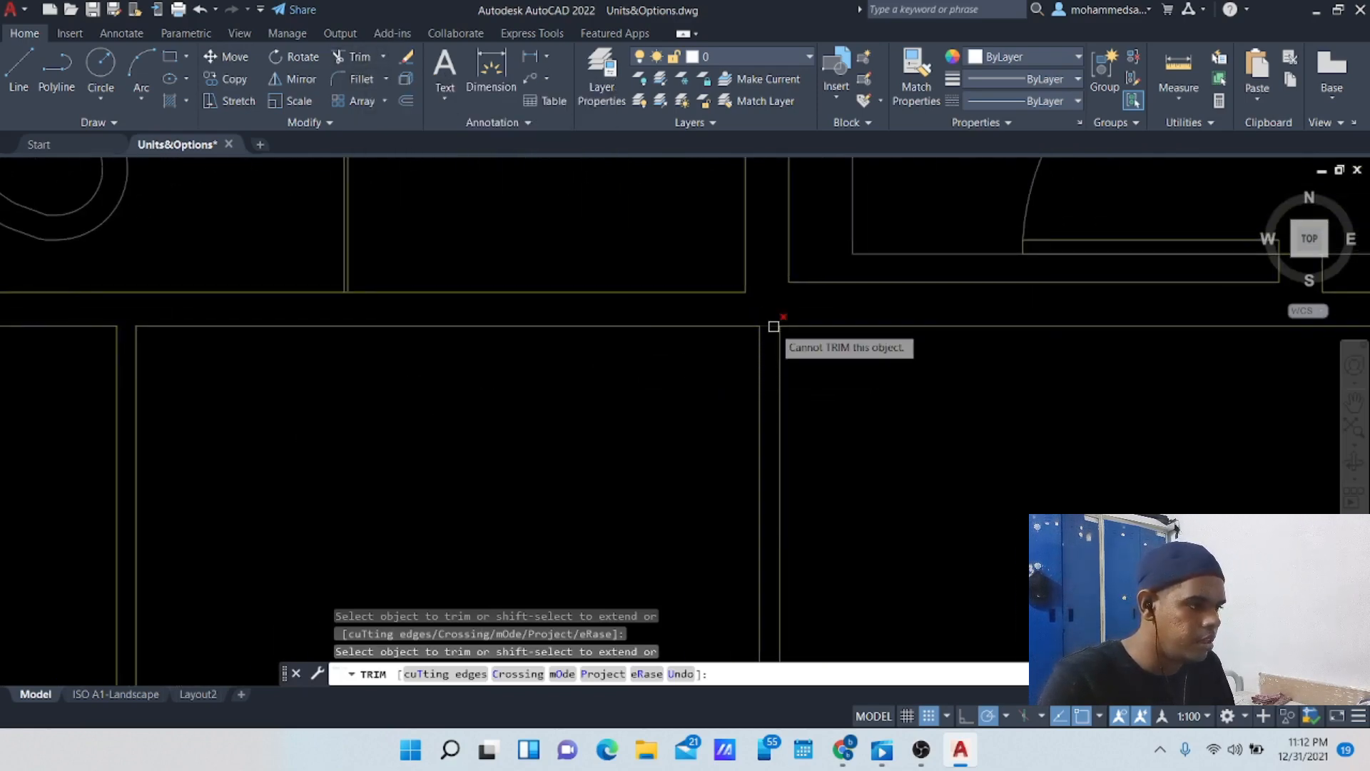
pyautogui.moveTo(868, 360)
pyautogui.mouseDown(button='middle')
pyautogui.moveTo(623, 456)
pyautogui.moveTo(362, 472)
pyautogui.mouseUp(button='middle')
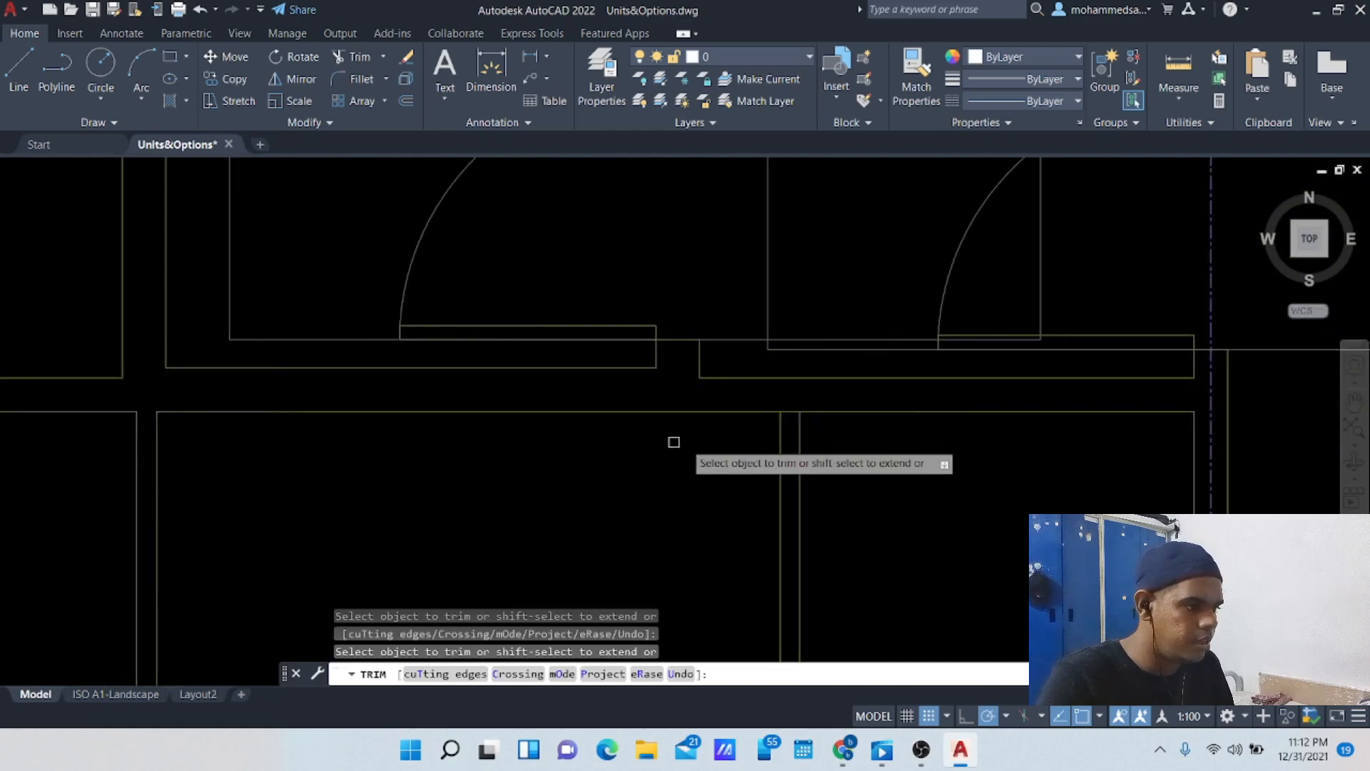
pyautogui.click(791, 411)
pyautogui.moveTo(555, 480); pyautogui.dragTo(1040, 257, button='middle')
pyautogui.scroll(-6, 878, 270)
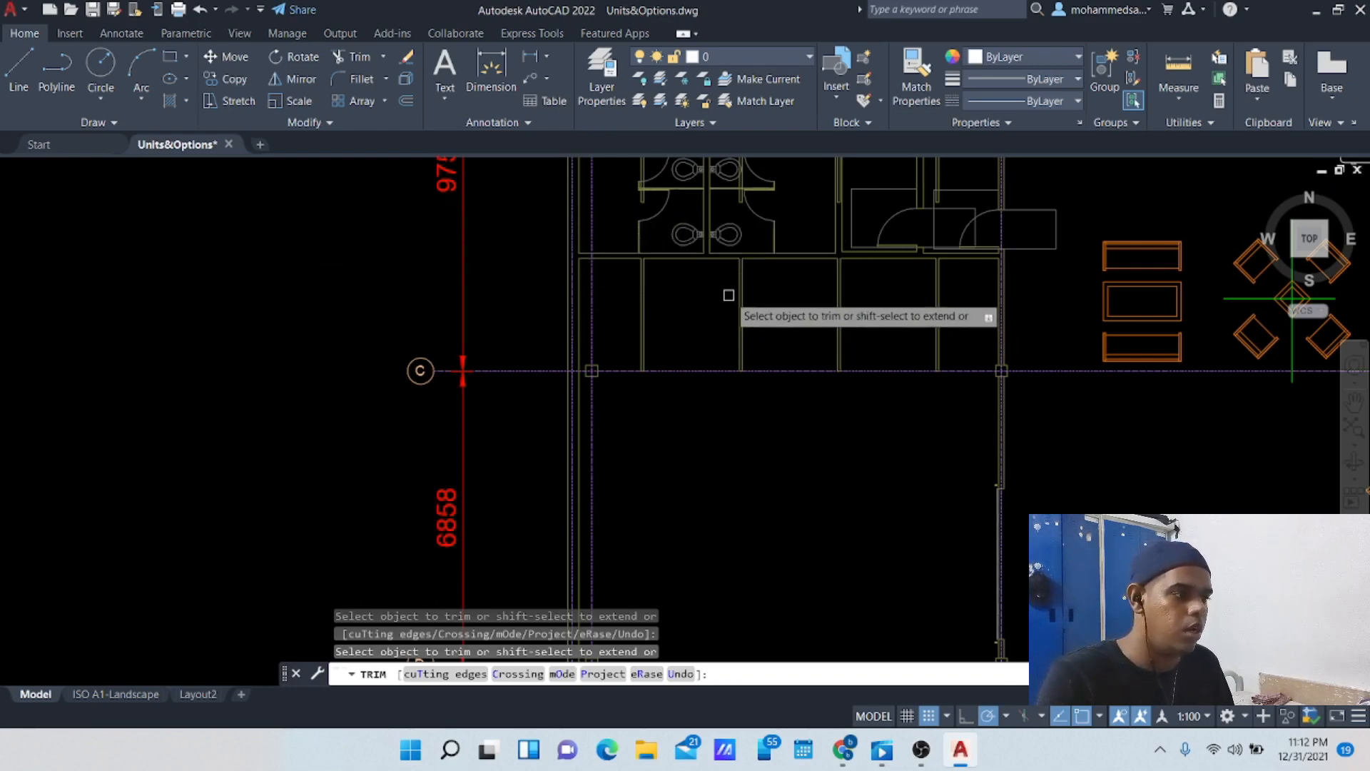
pyautogui.press('Escape')
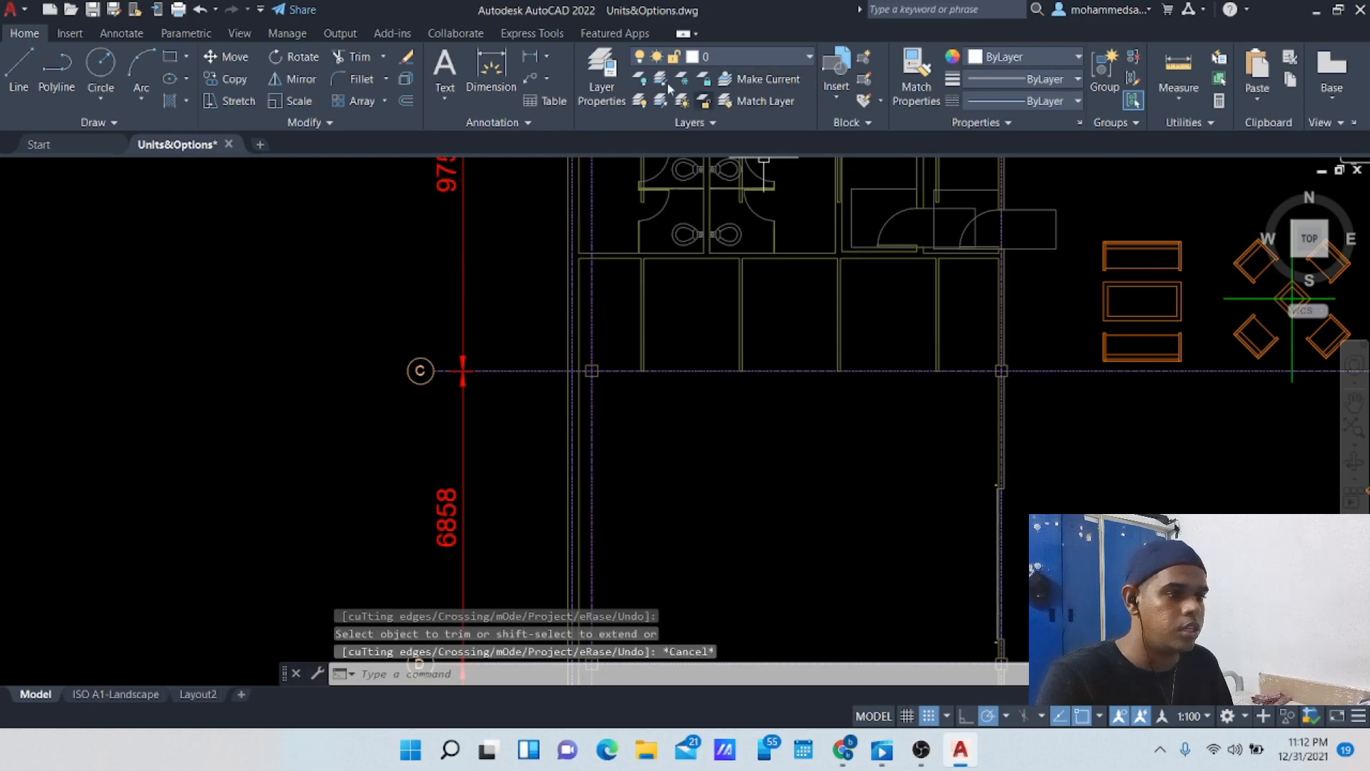
# Step: Open the blocks of Home - Space Planner.dwg from the DesignCenter sample folder
pyautogui.click(242, 33)
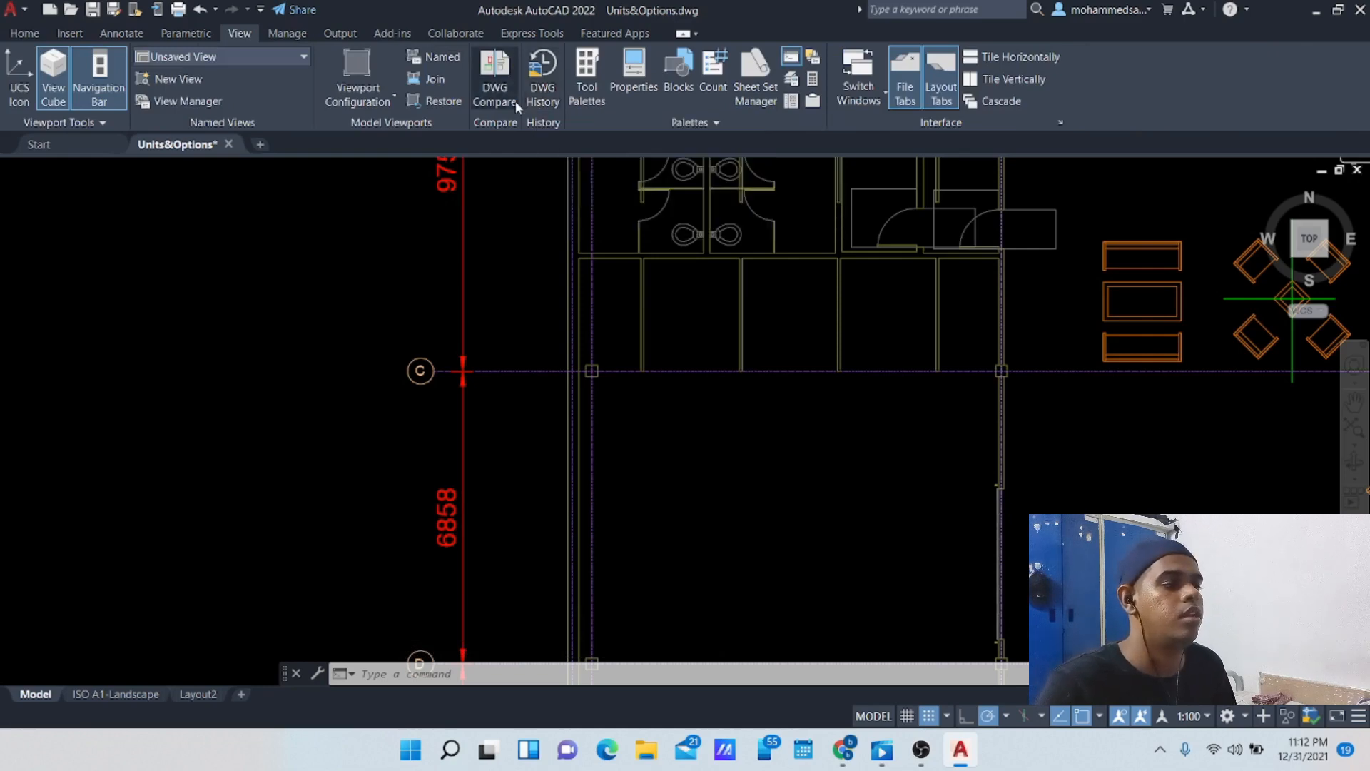
pyautogui.click(791, 102)
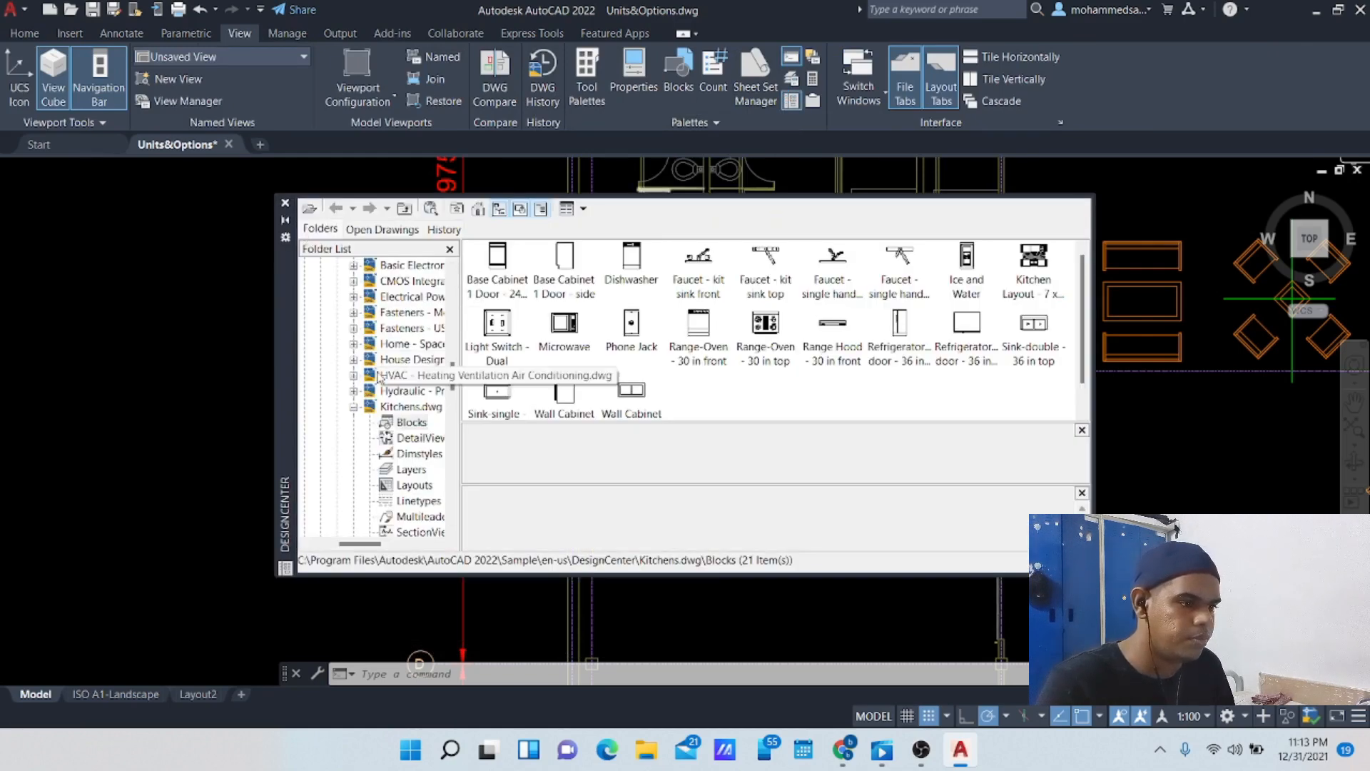
pyautogui.scroll(1, 389, 300)
pyautogui.click(395, 265)
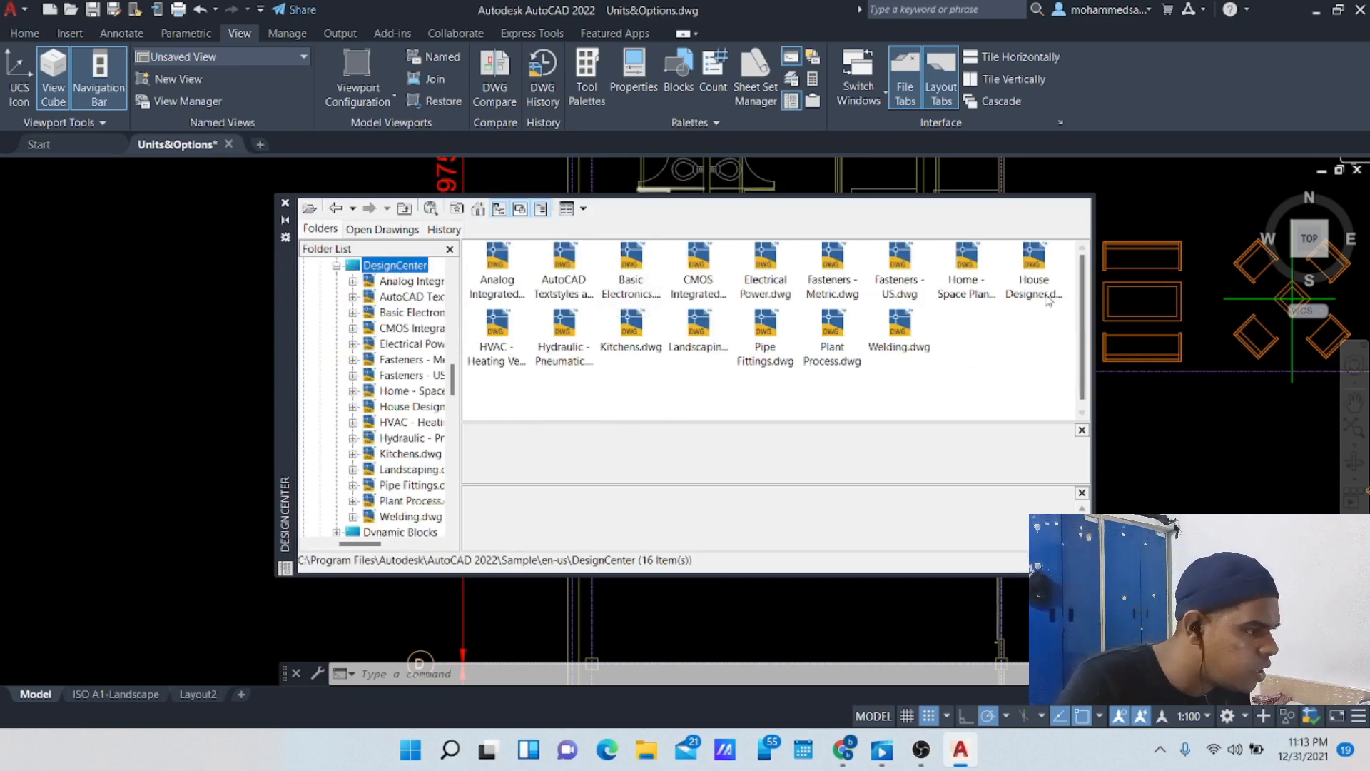
pyautogui.click(960, 293)
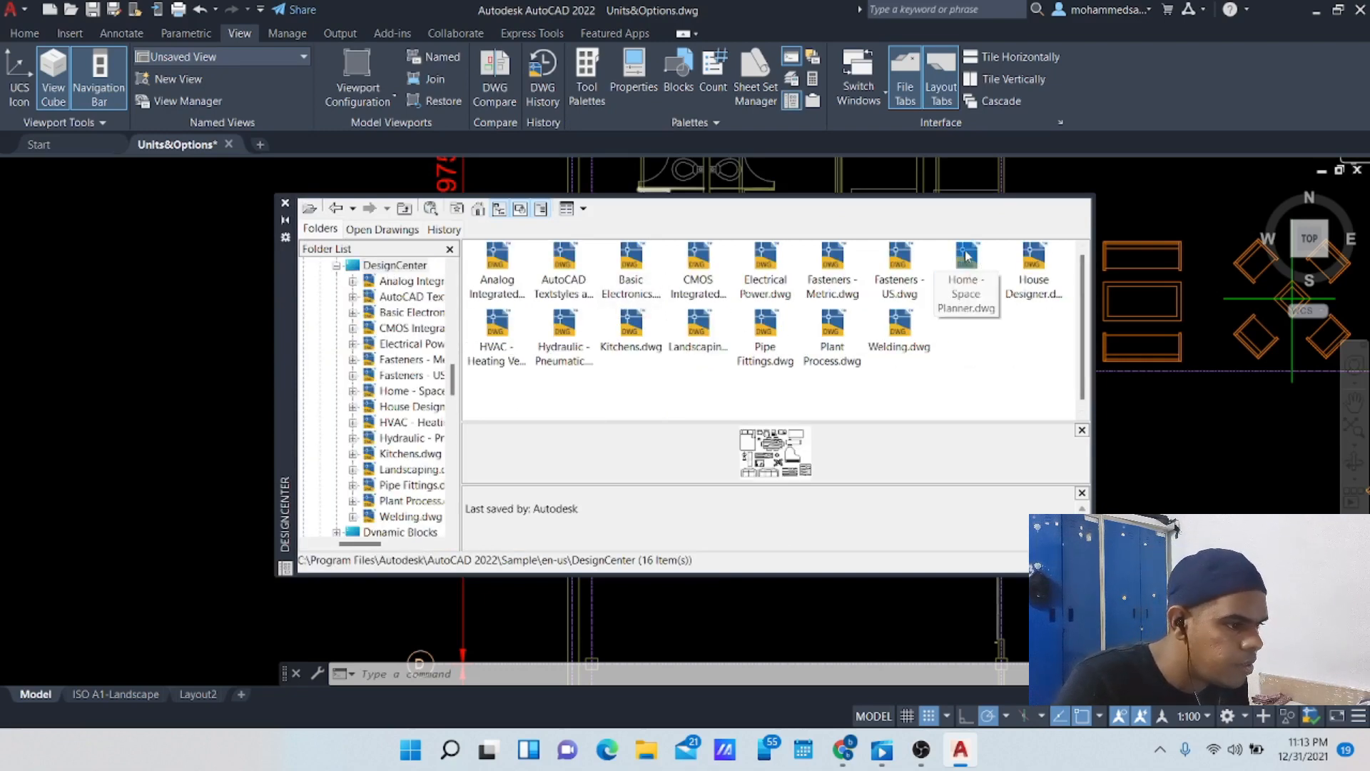
pyautogui.doubleClick(966, 258)
pyautogui.doubleClick(497, 260)
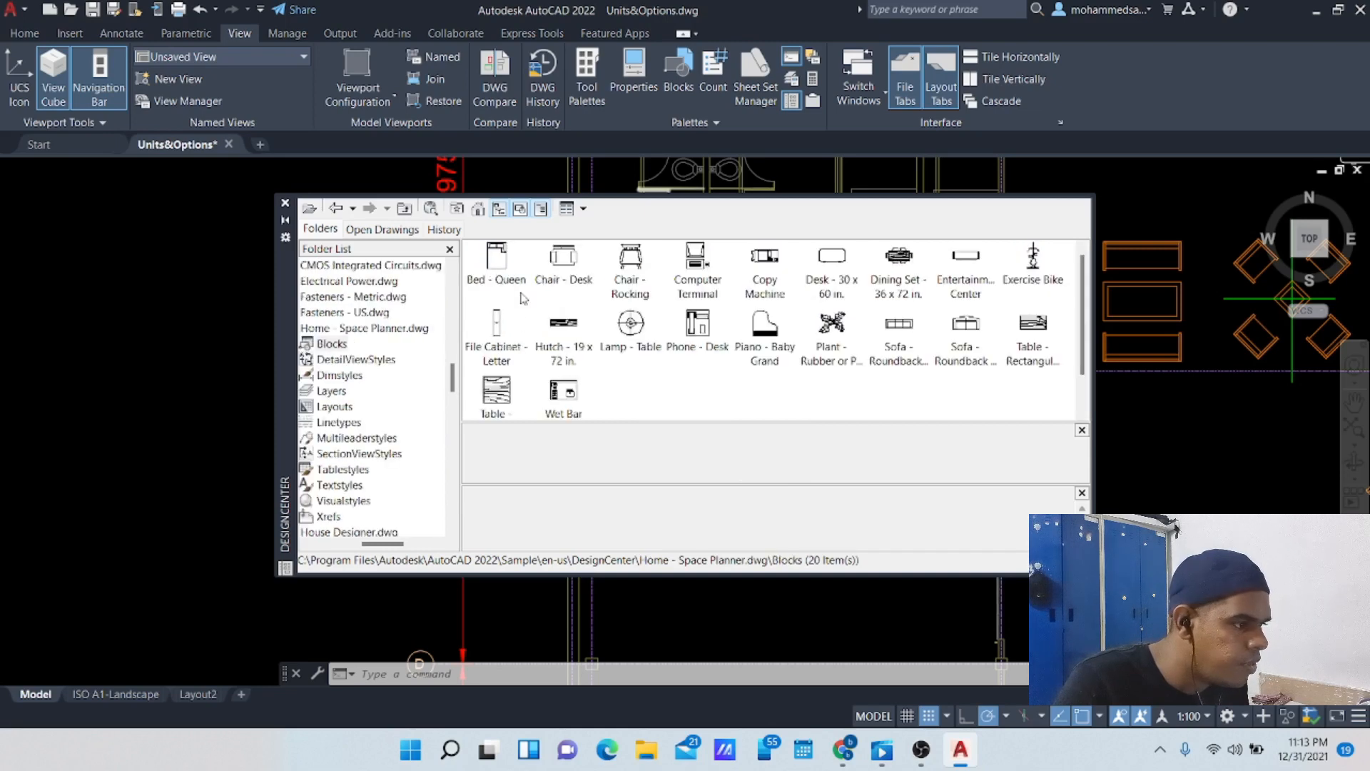
# Step: Insert the Desk - 30 x 60 in. block outside the plan, below the orange furniture, and close DesignCenter
pyautogui.click(832, 257)
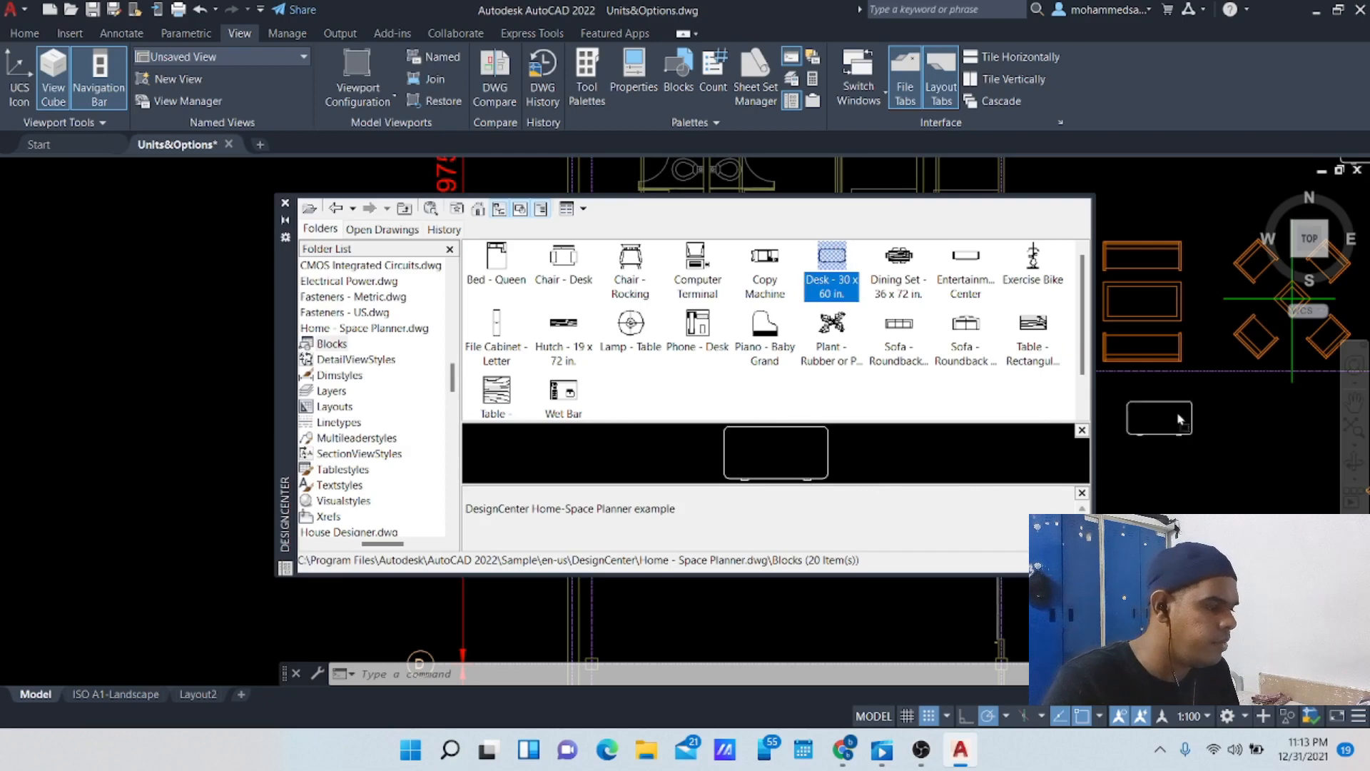
pyautogui.moveTo(1179, 419); pyautogui.dragTo(1222, 462)
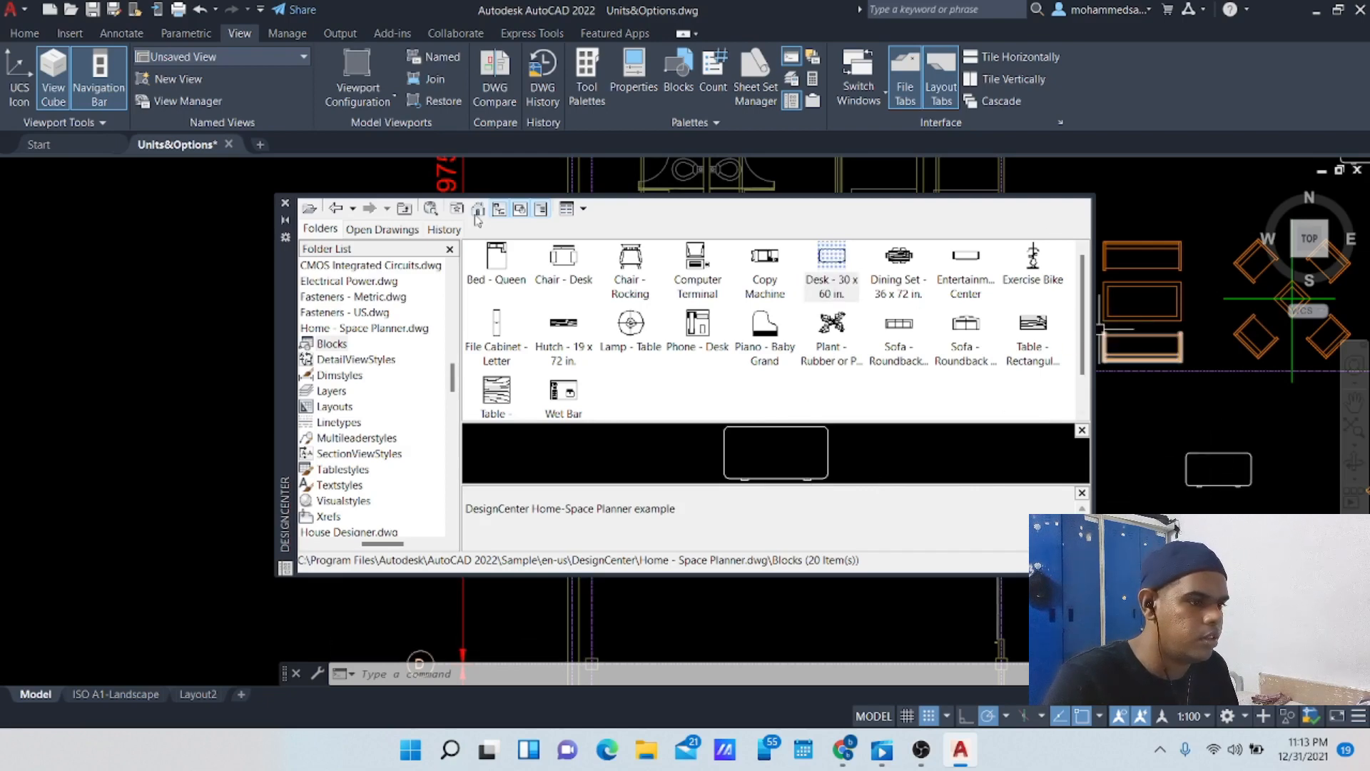
pyautogui.click(285, 204)
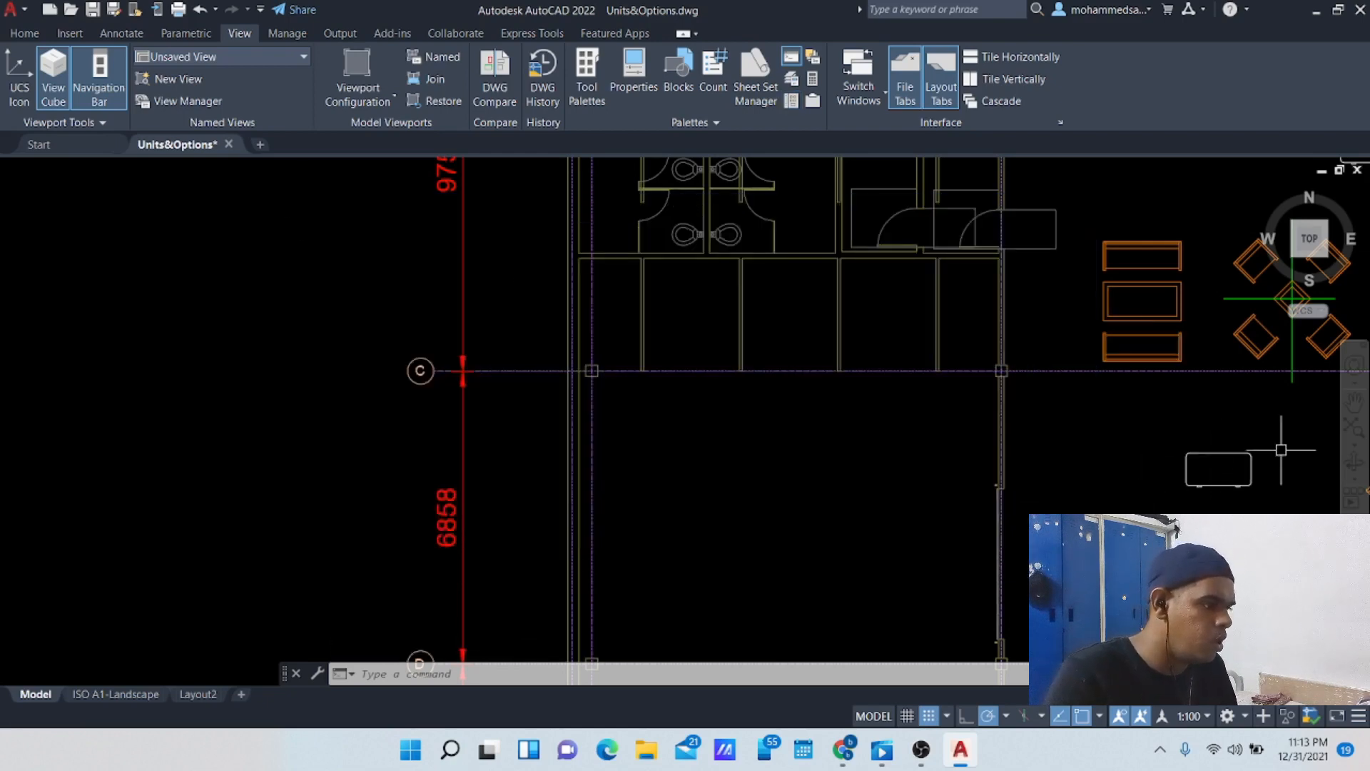
# Step: Move the desk by its top edge midpoint into the bay between the second and third partitions
pyautogui.click(1219, 455)
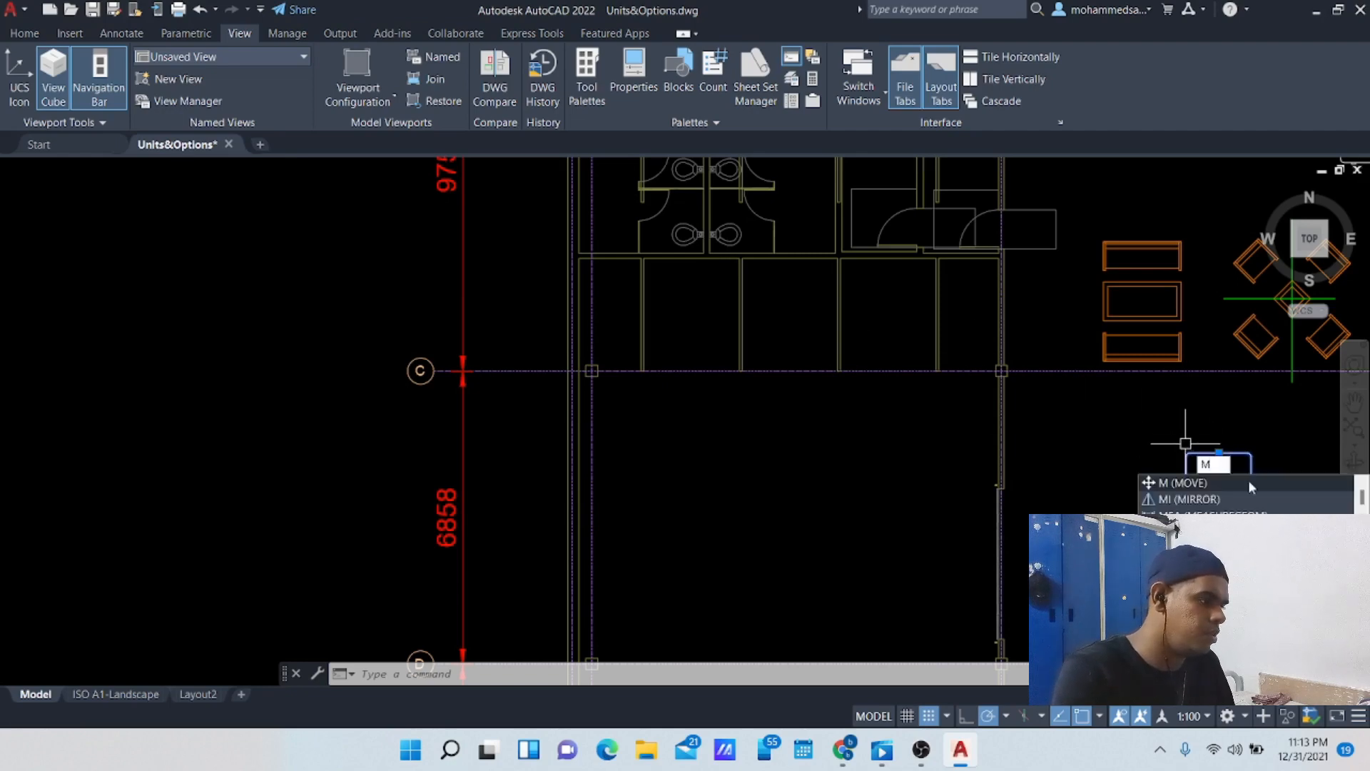
pyautogui.click(1248, 483)
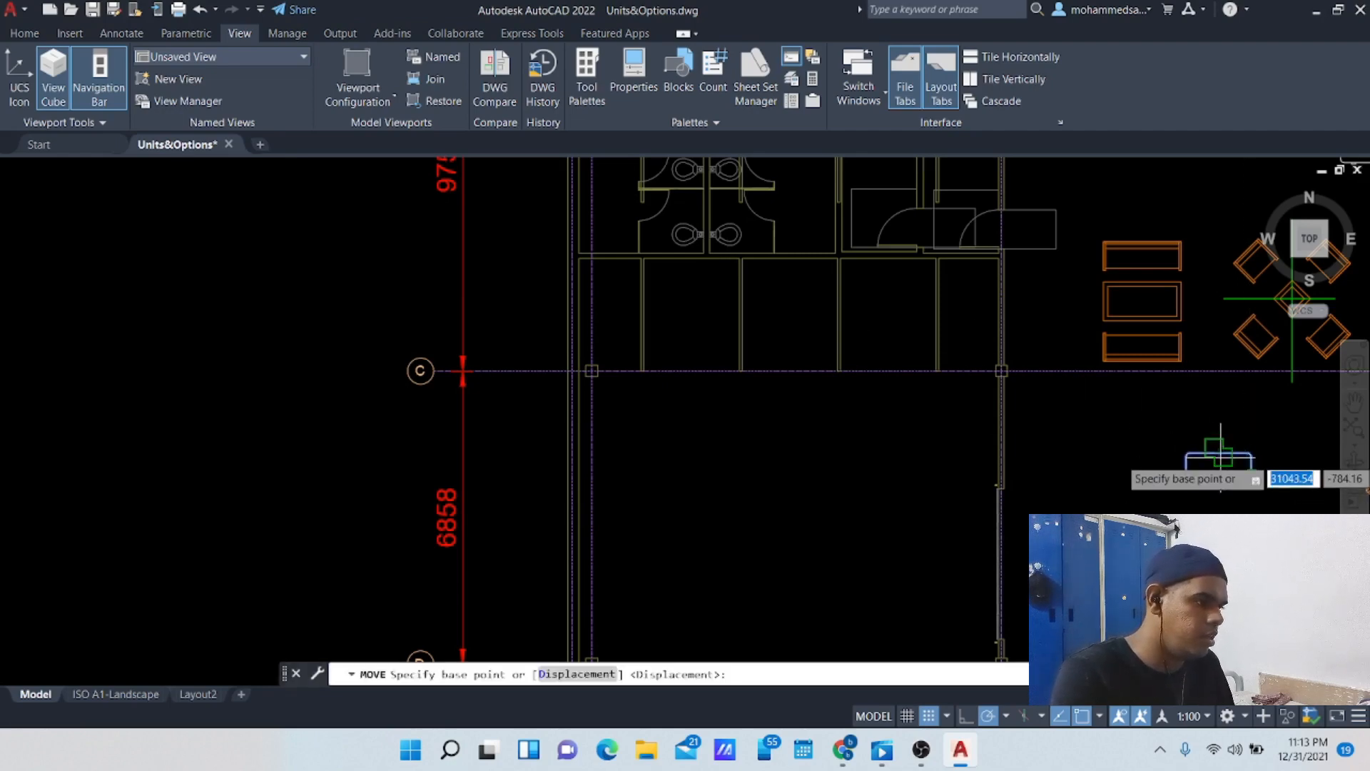
pyautogui.click(1219, 453)
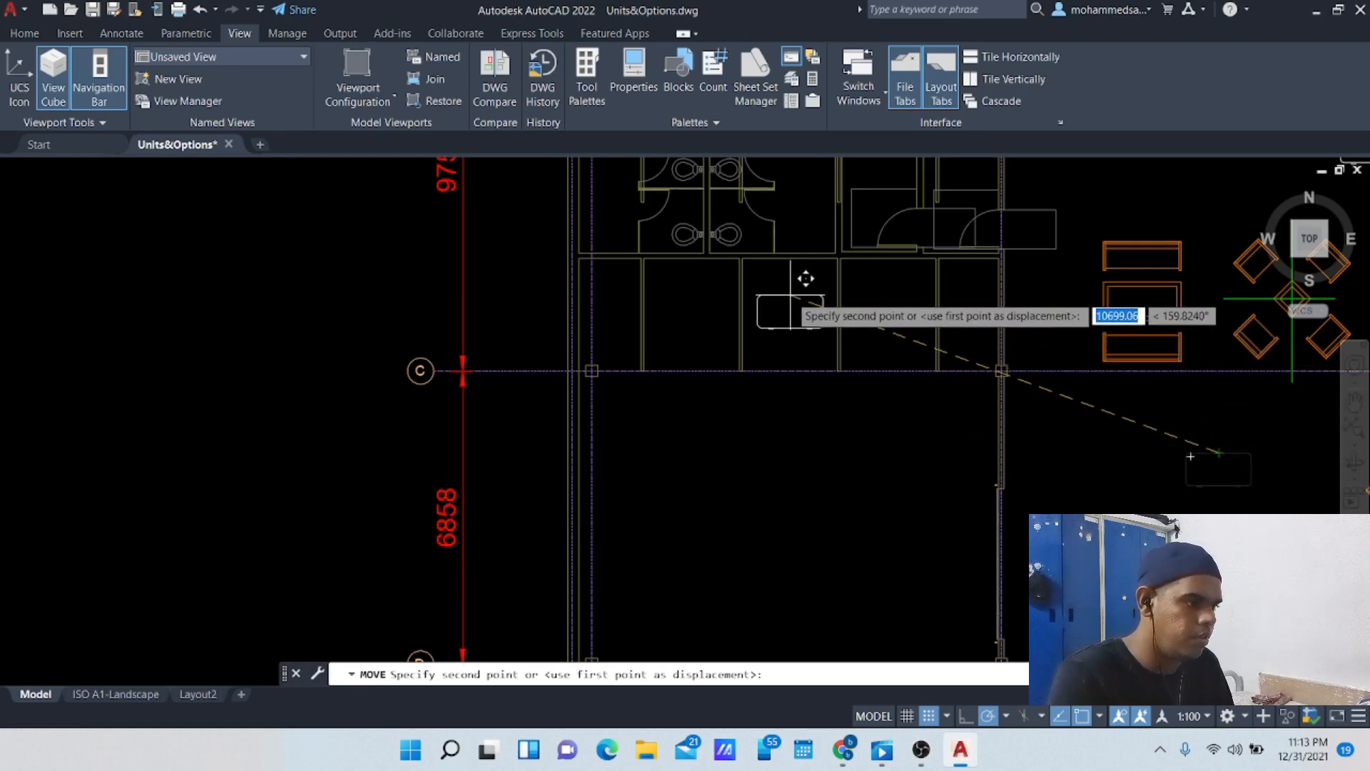
pyautogui.click(790, 312)
# Step: Scale the desk down to roughly half its size about a base point at its centre
pyautogui.scroll(5, 800, 332)
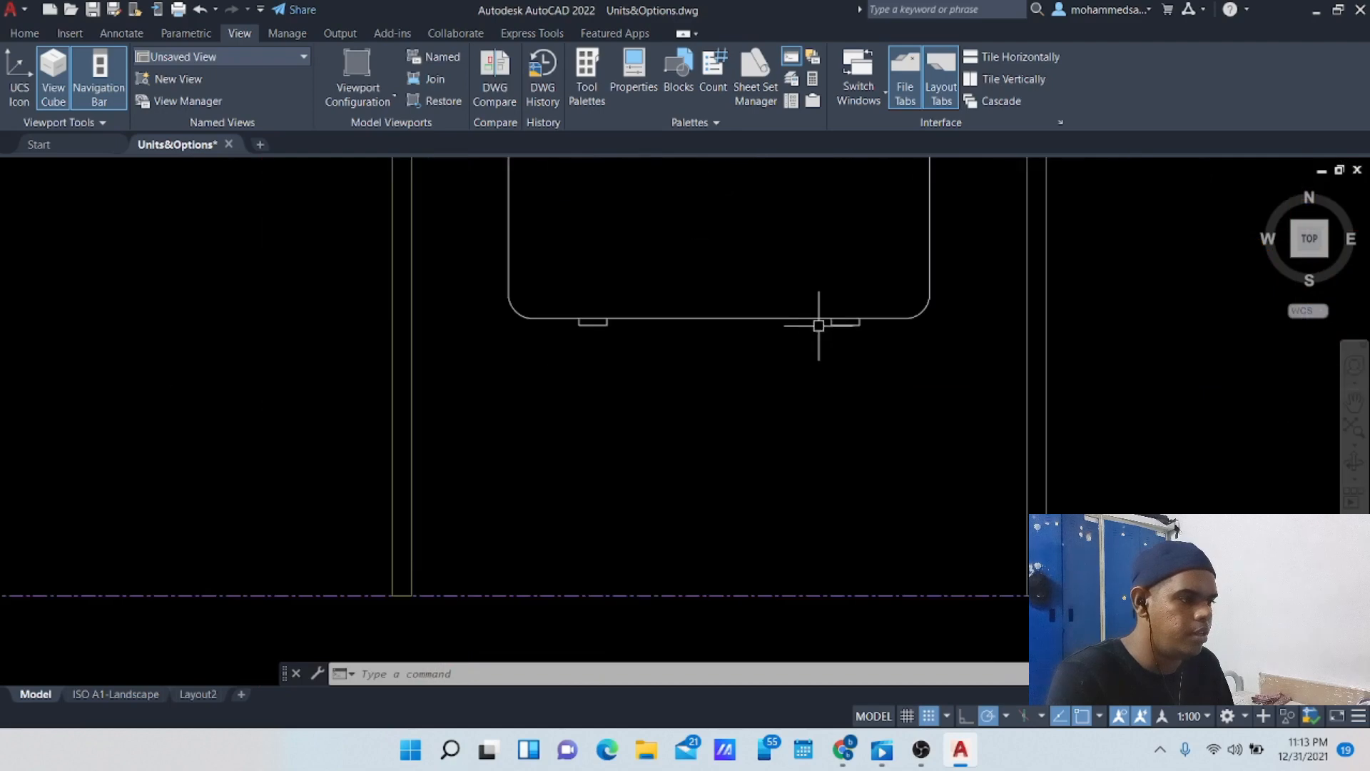
pyautogui.click(827, 326)
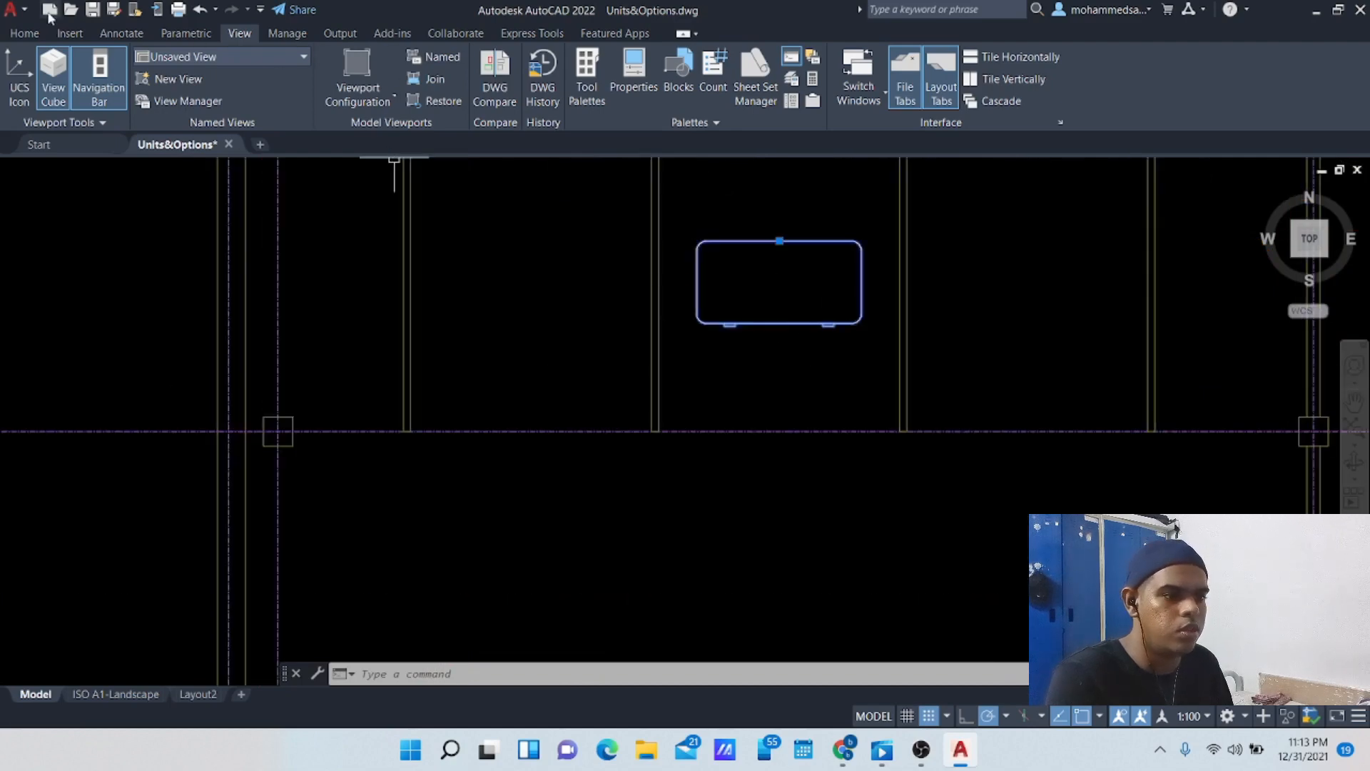
pyautogui.click(29, 33)
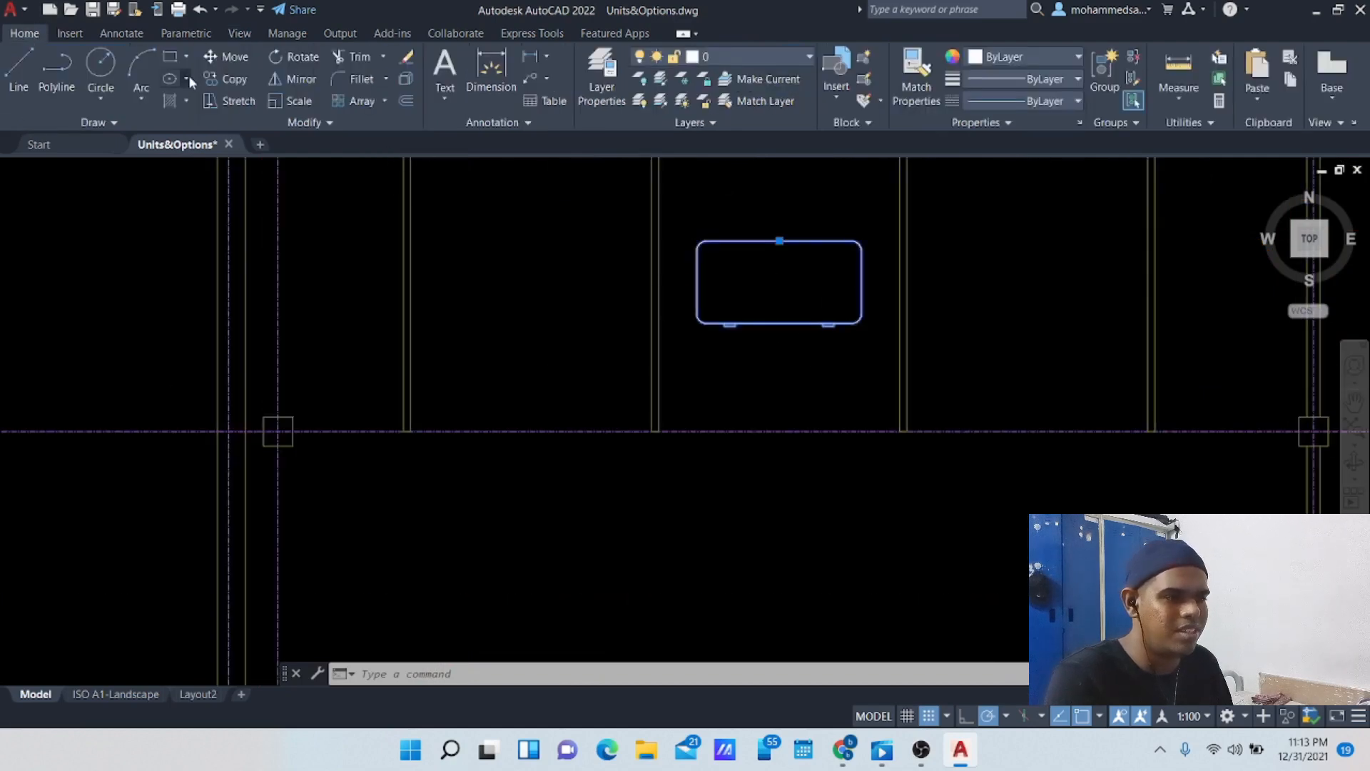
pyautogui.click(293, 102)
pyautogui.click(780, 280)
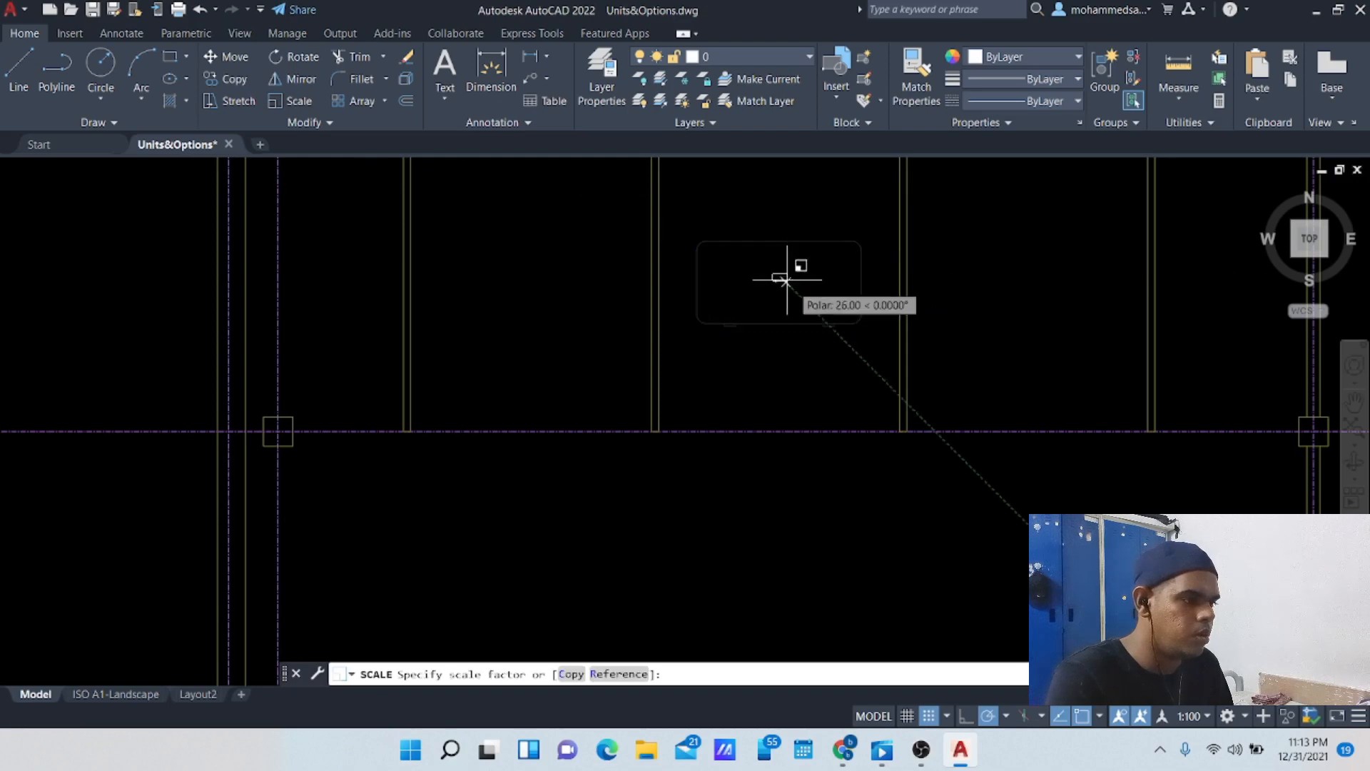
pyautogui.click(818, 298)
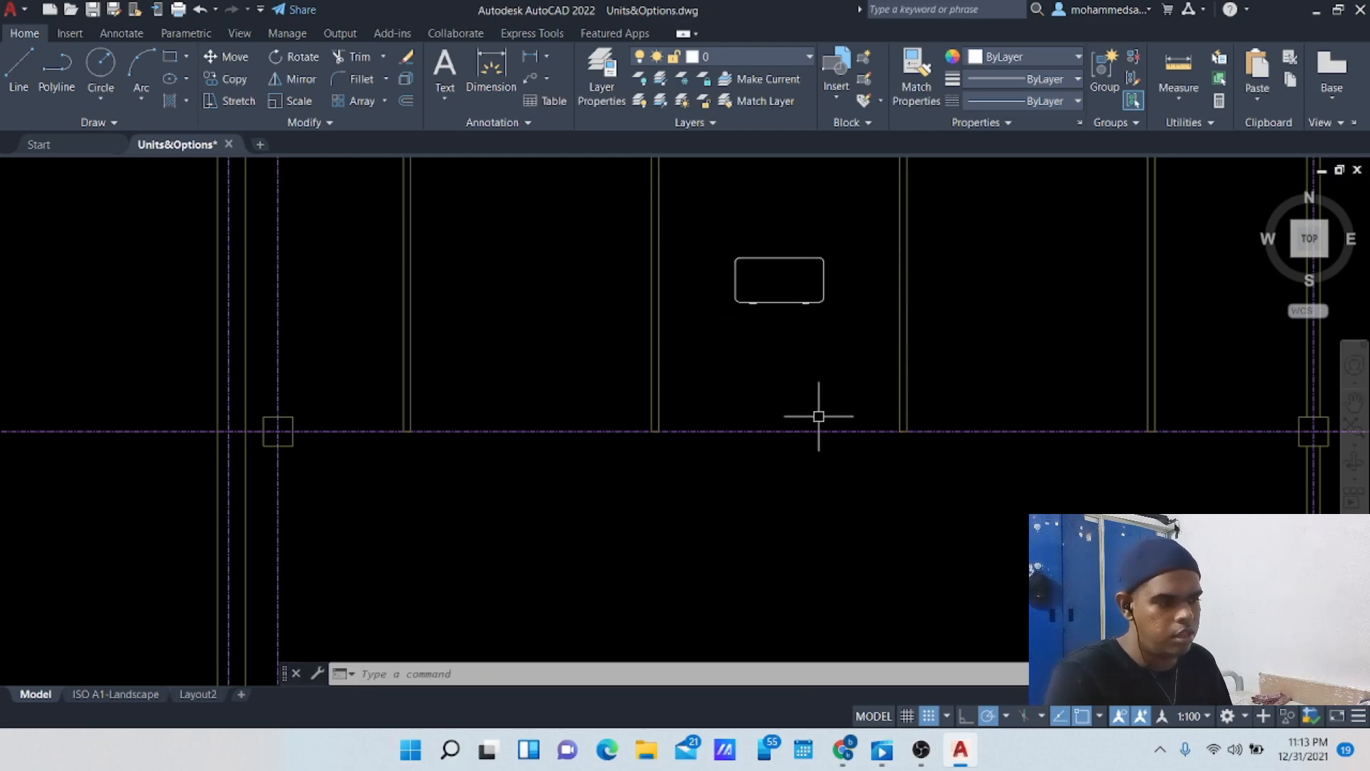
# Step: Create a rectangular array from the scaled desk
pyautogui.scroll(-4, 853, 350)
pyautogui.scroll(4, 838, 318)
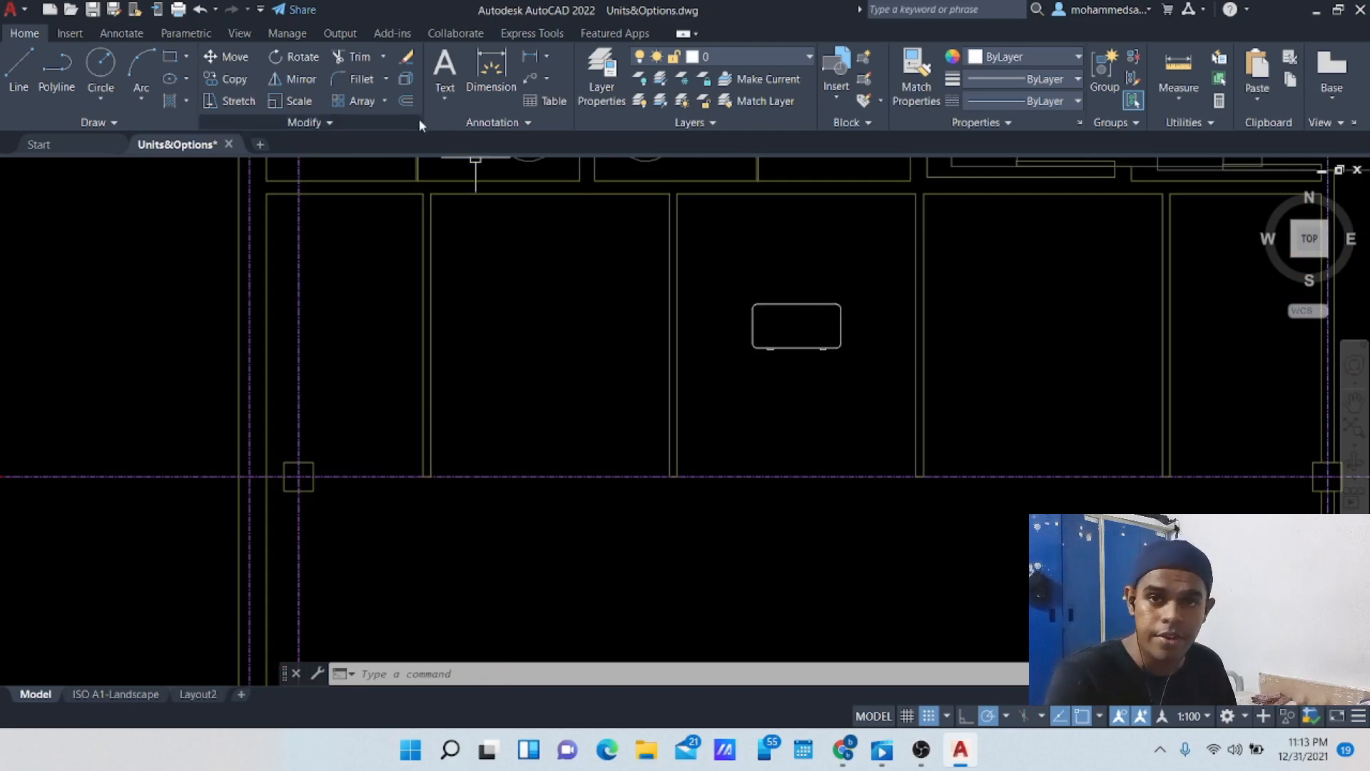
pyautogui.click(360, 101)
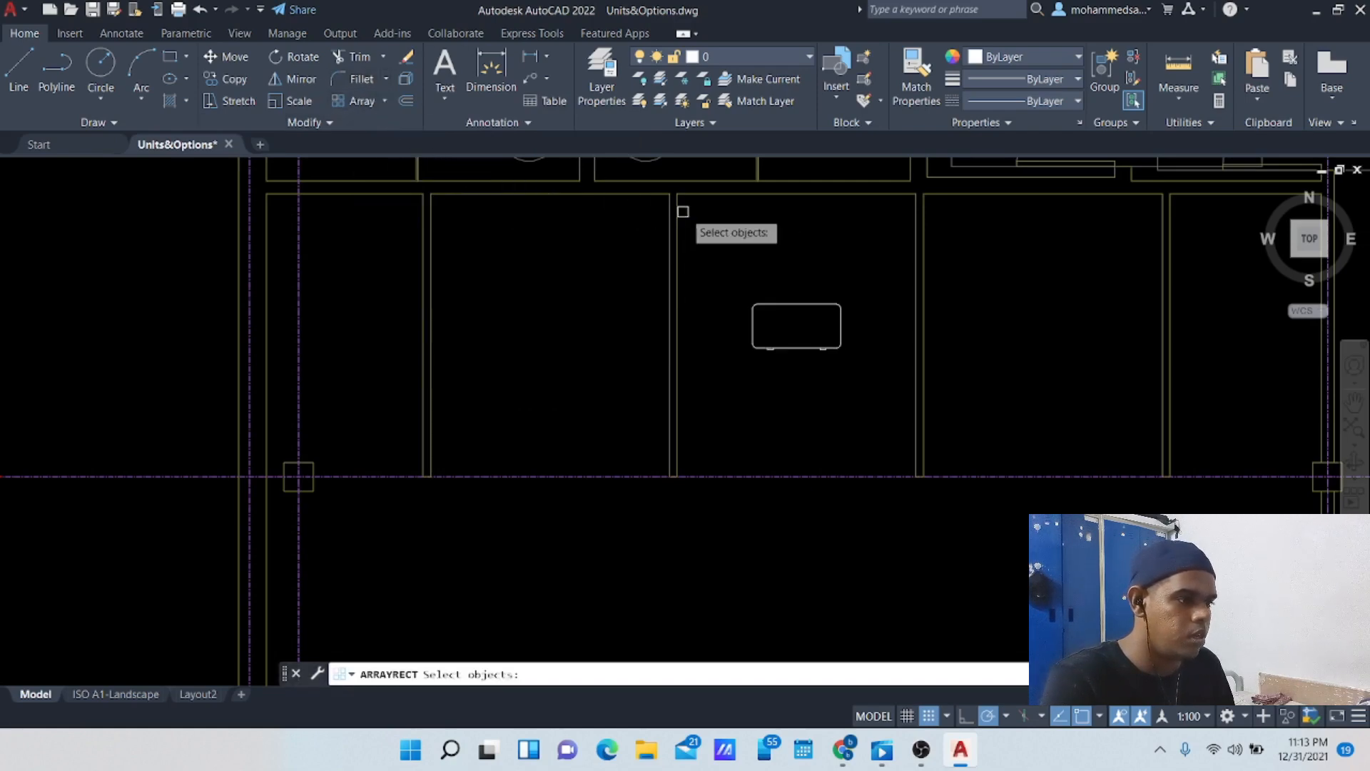
pyautogui.click(383, 101)
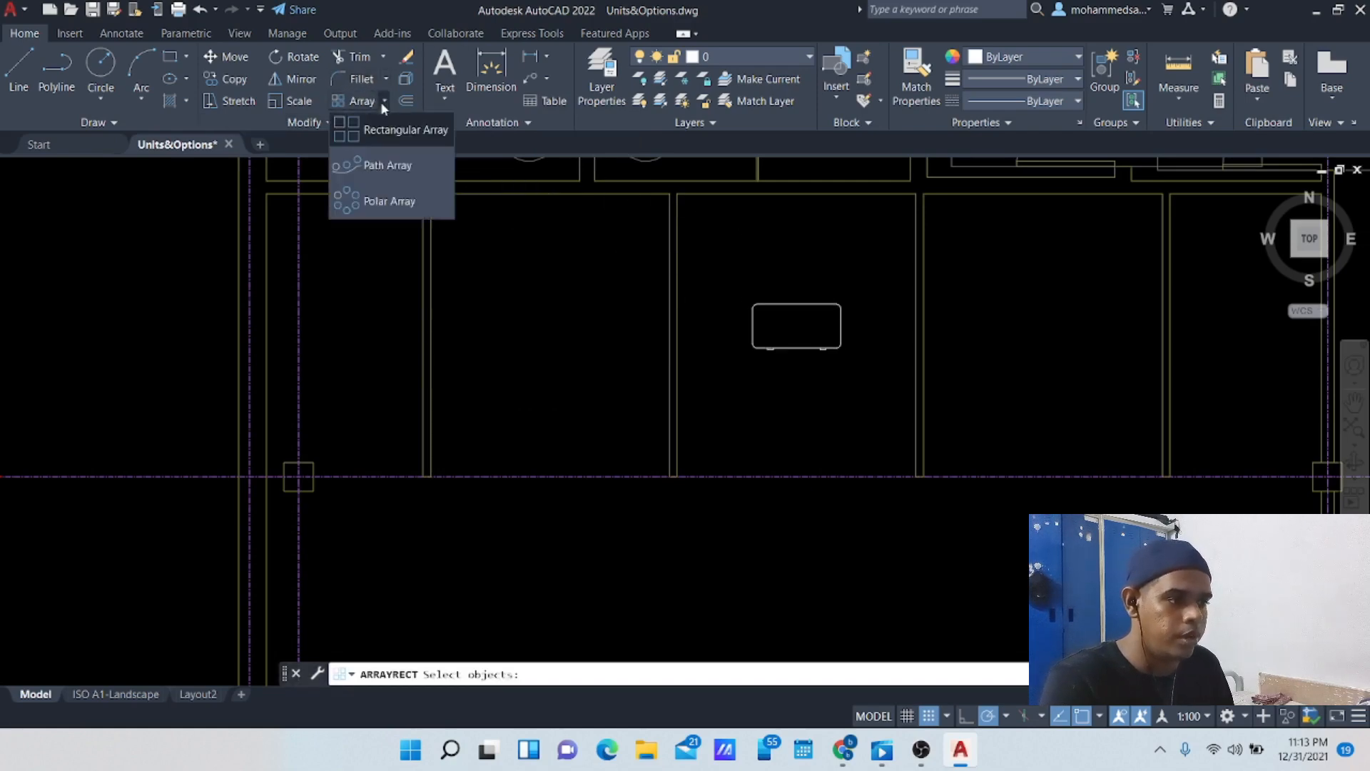
pyautogui.click(394, 130)
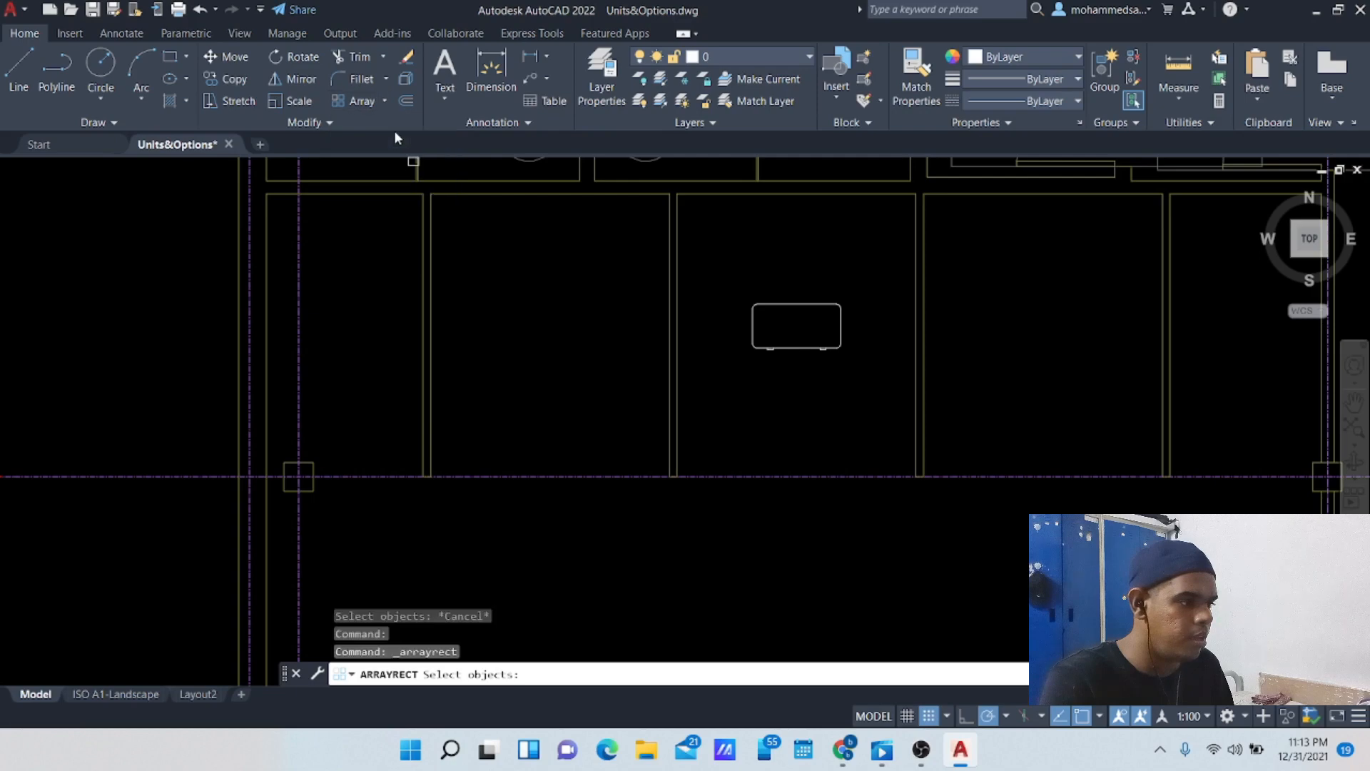
pyautogui.click(811, 299)
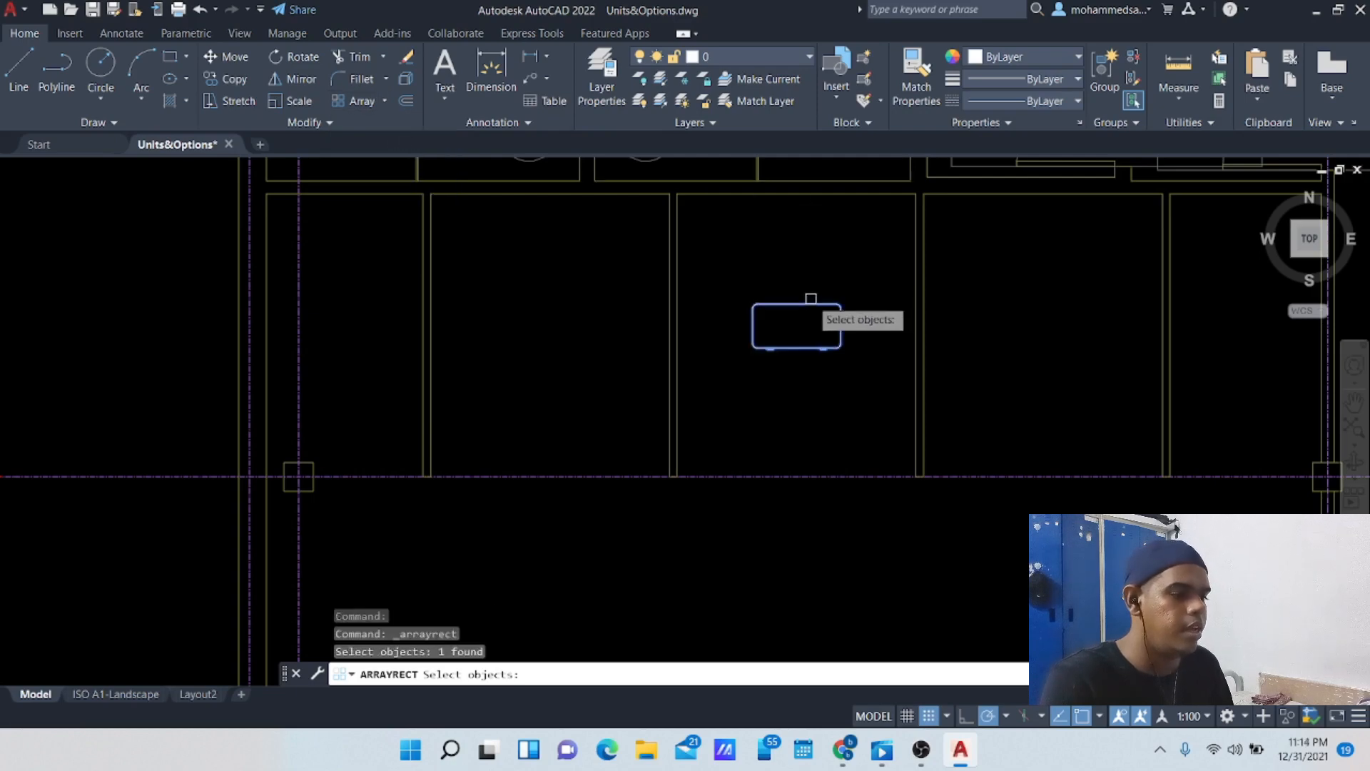
pyautogui.press('Return')
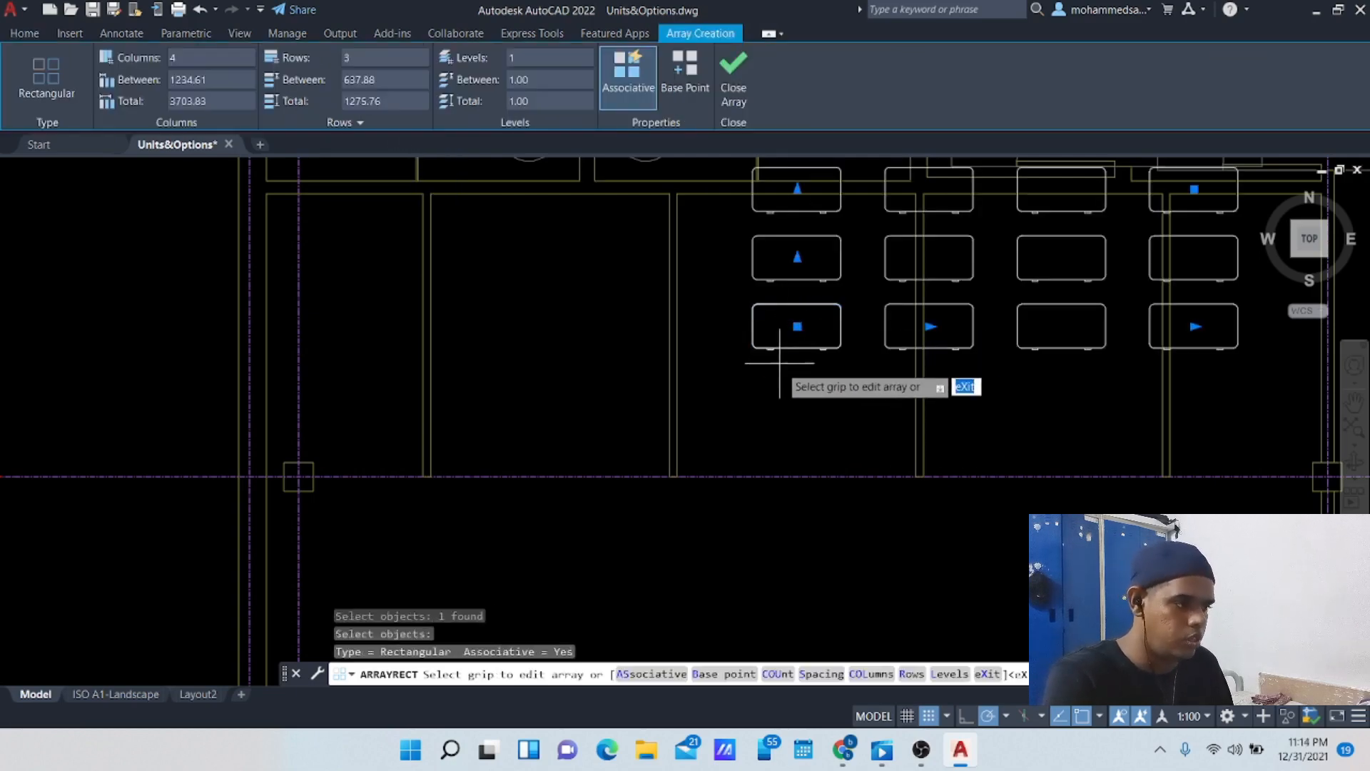
# Step: Set the desk array to 1 row and 3 columns with 2300 between columns, and end the array command
pyautogui.scroll(3, 800, 372)
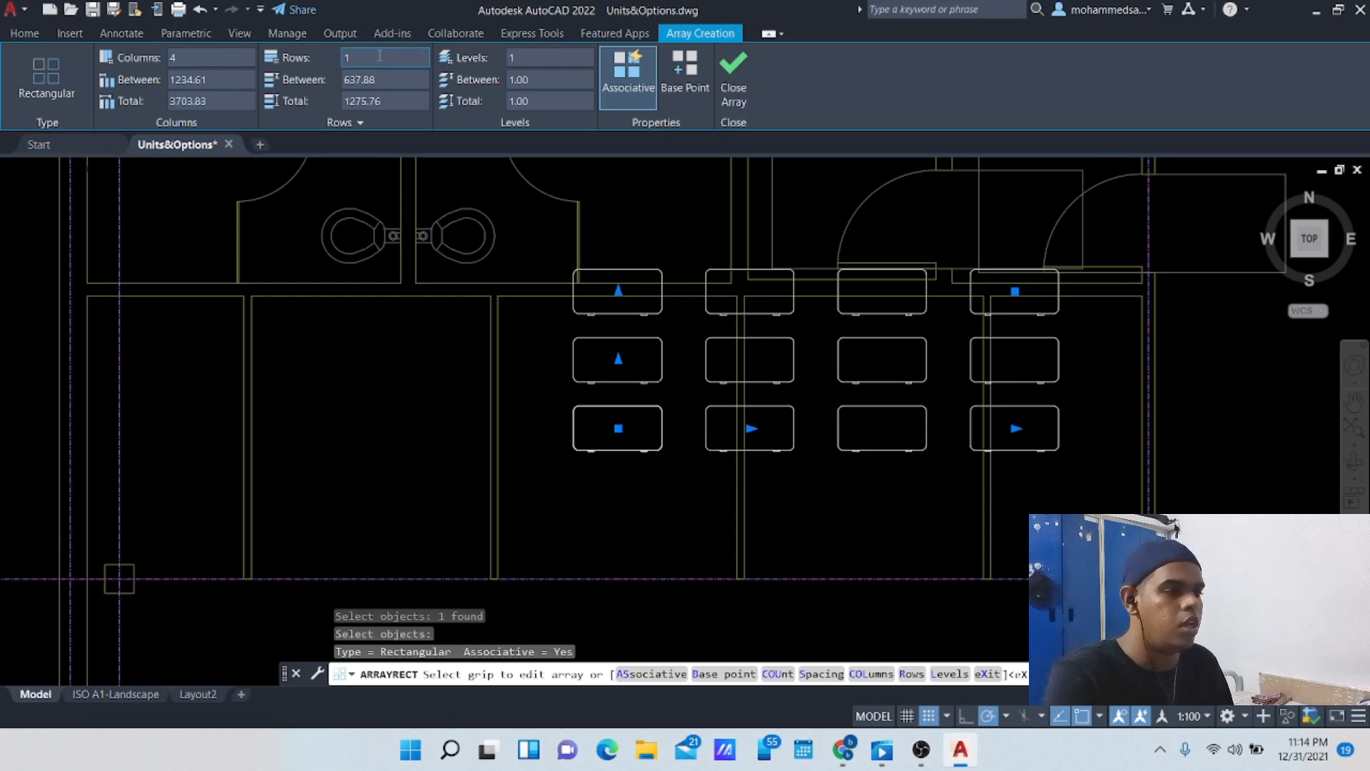
pyautogui.click(380, 56)
pyautogui.write('1')
pyautogui.press('Return')
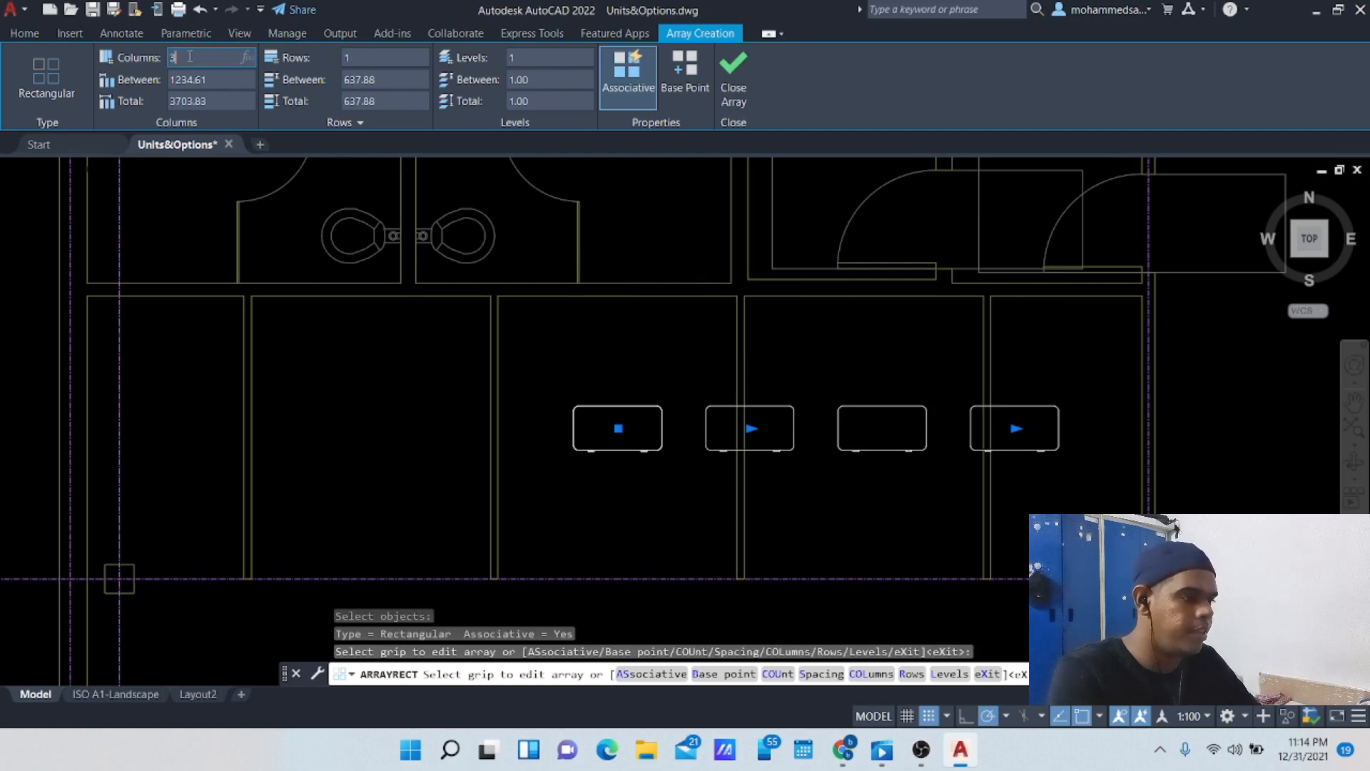
pyautogui.press('Return')
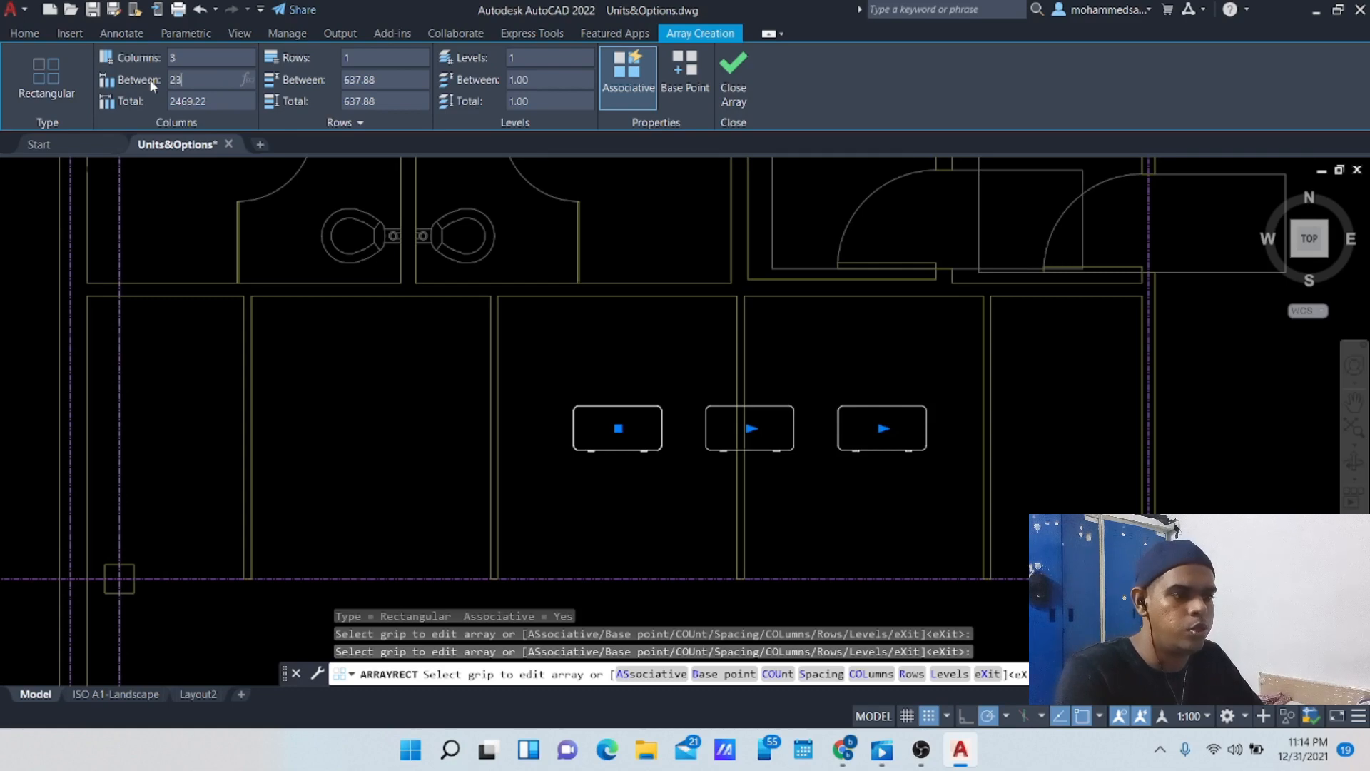
pyautogui.press('Return')
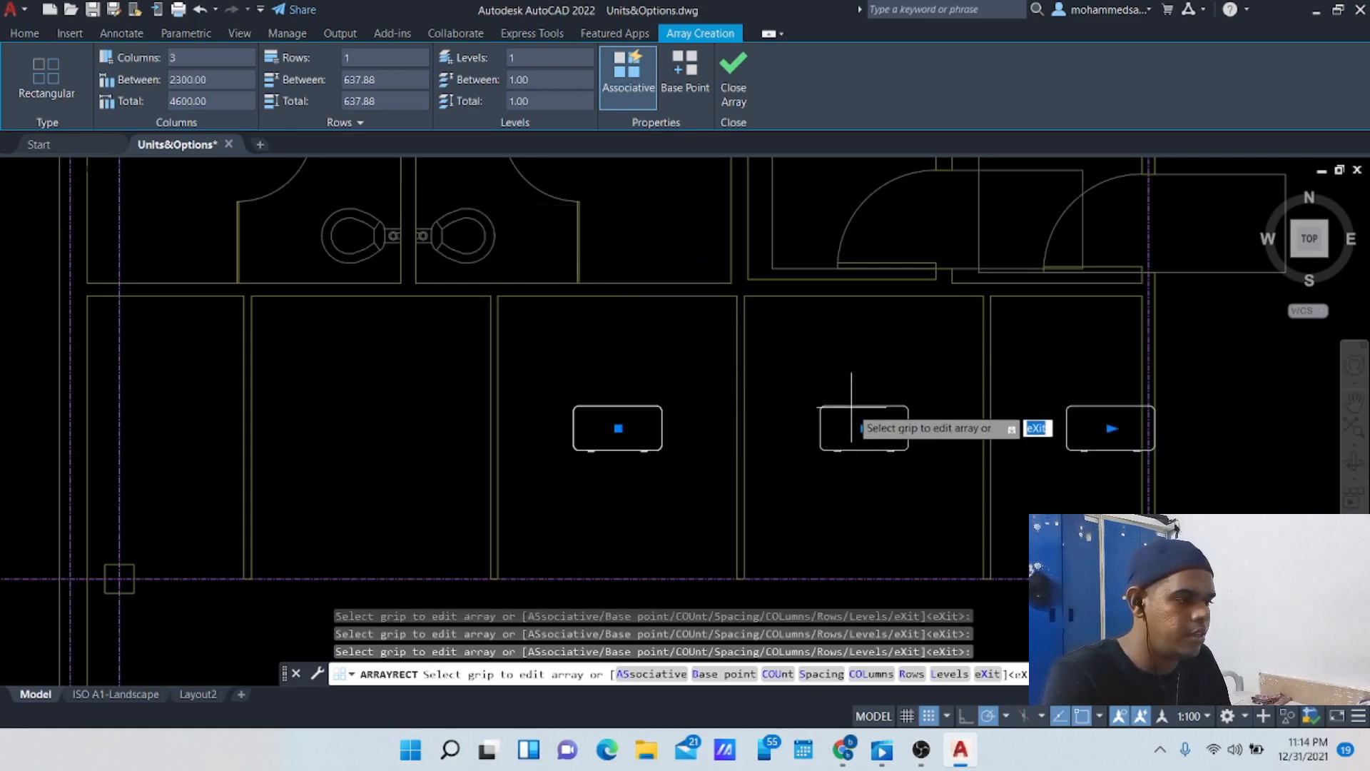
pyautogui.press('Return')
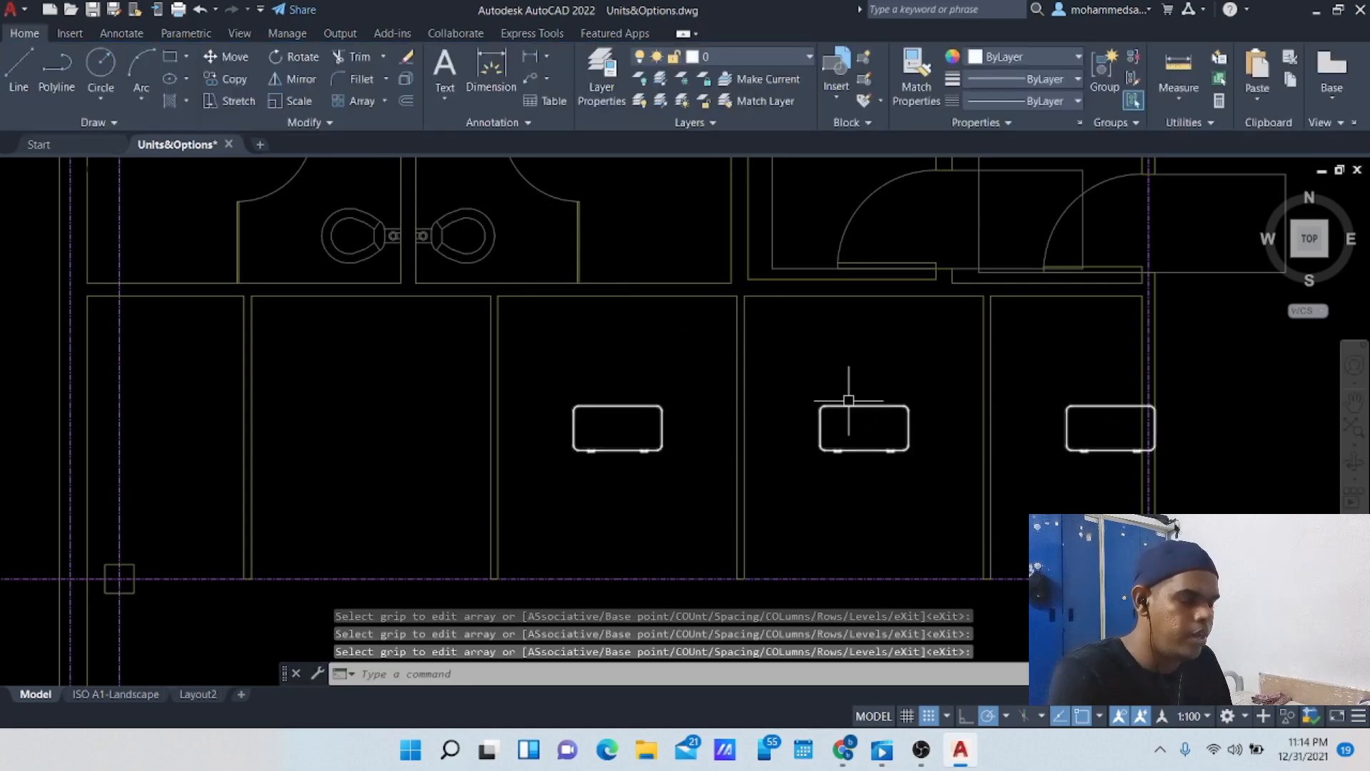
# Step: Move the desk array one bay to the left so each desk sits in a full bay between two partitions
pyautogui.click(857, 408)
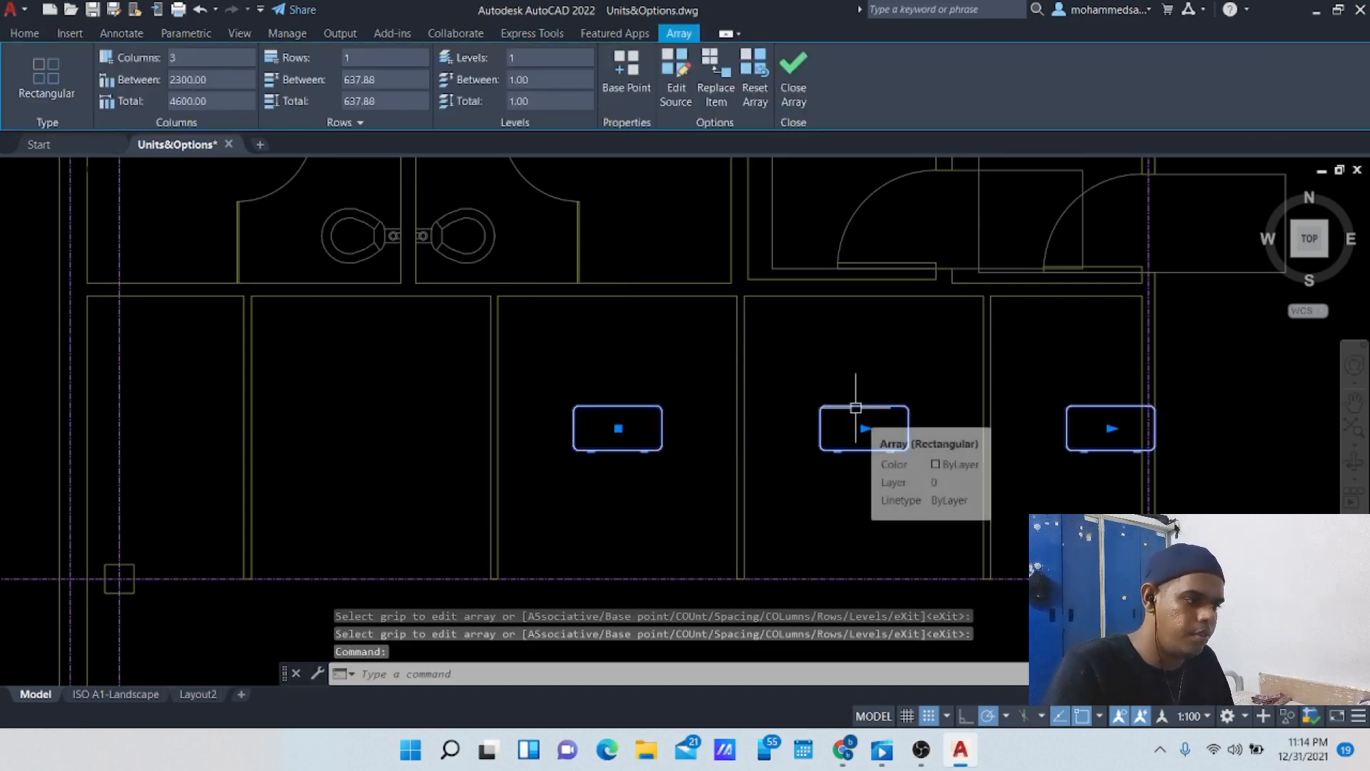
pyautogui.click(856, 408)
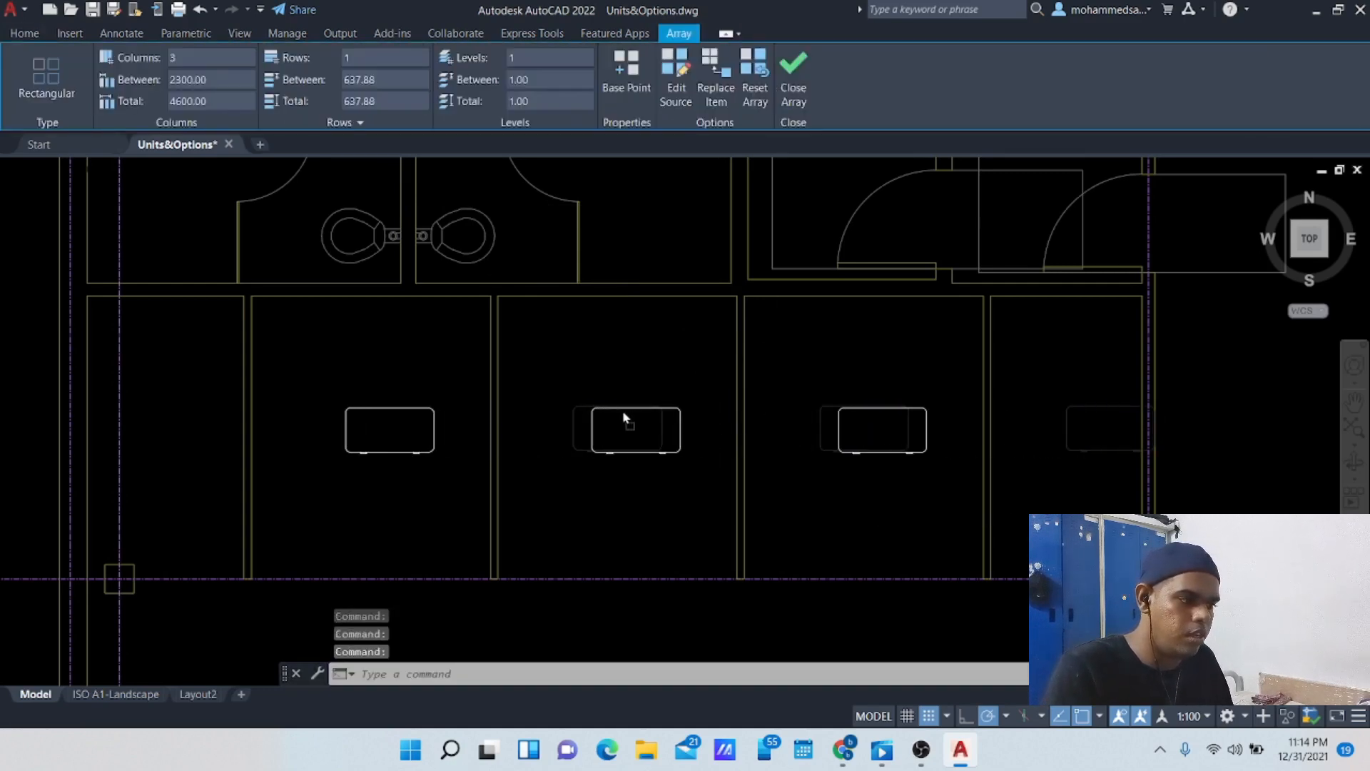
pyautogui.click(606, 418)
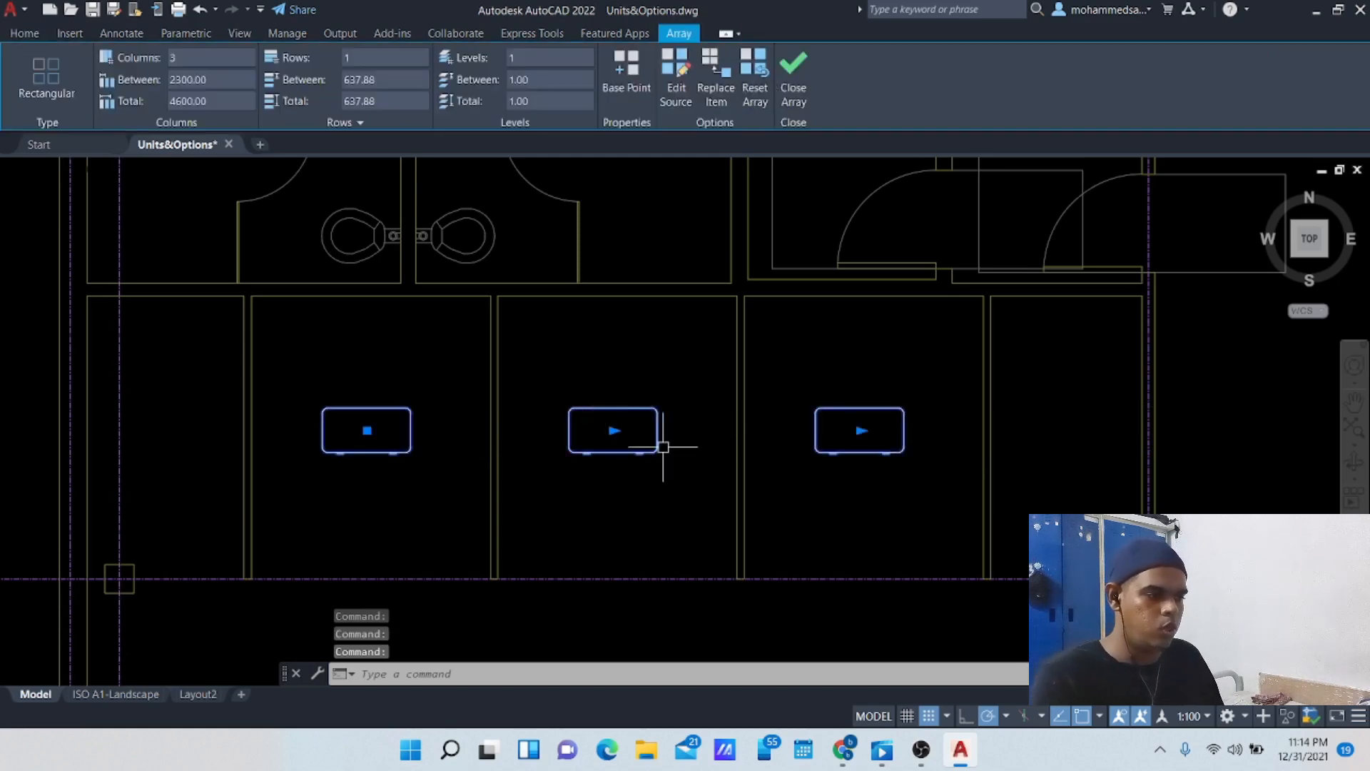
pyautogui.click(818, 501)
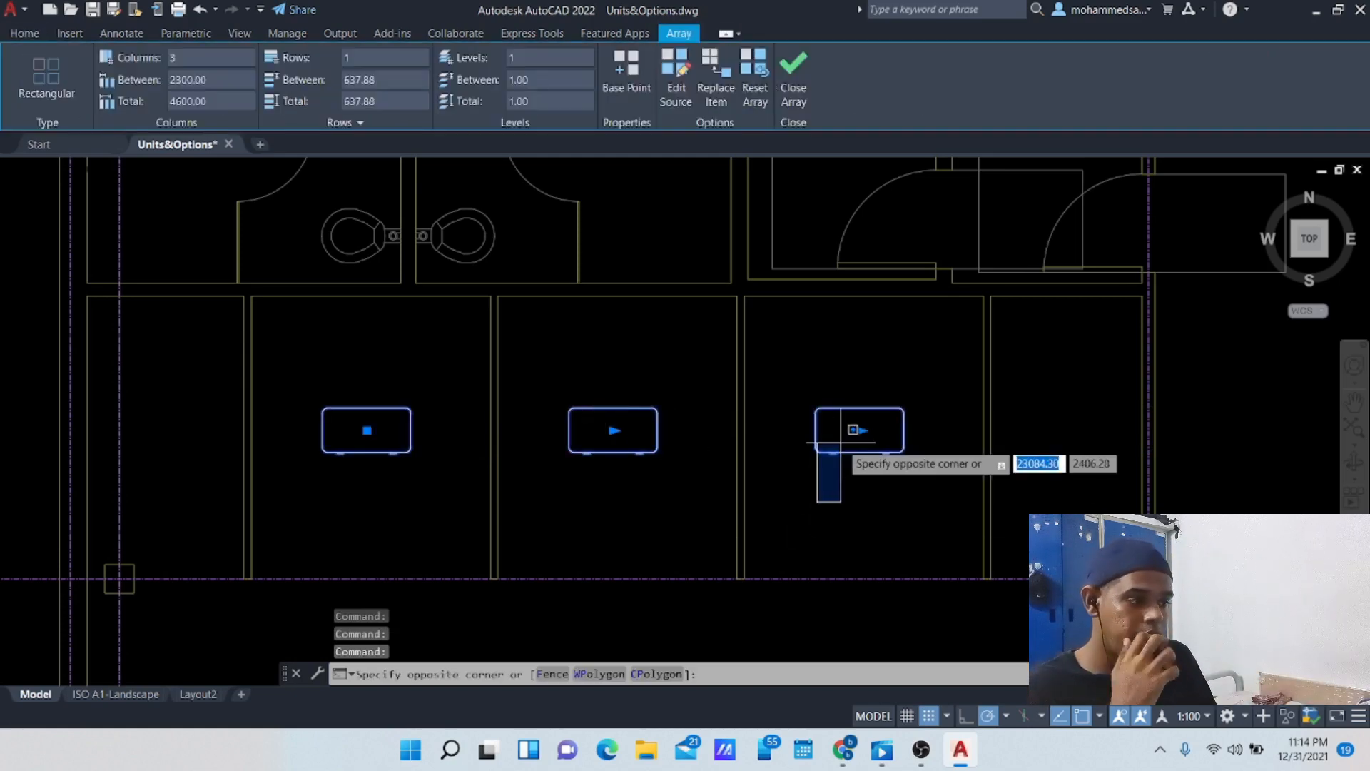
pyautogui.click(818, 523)
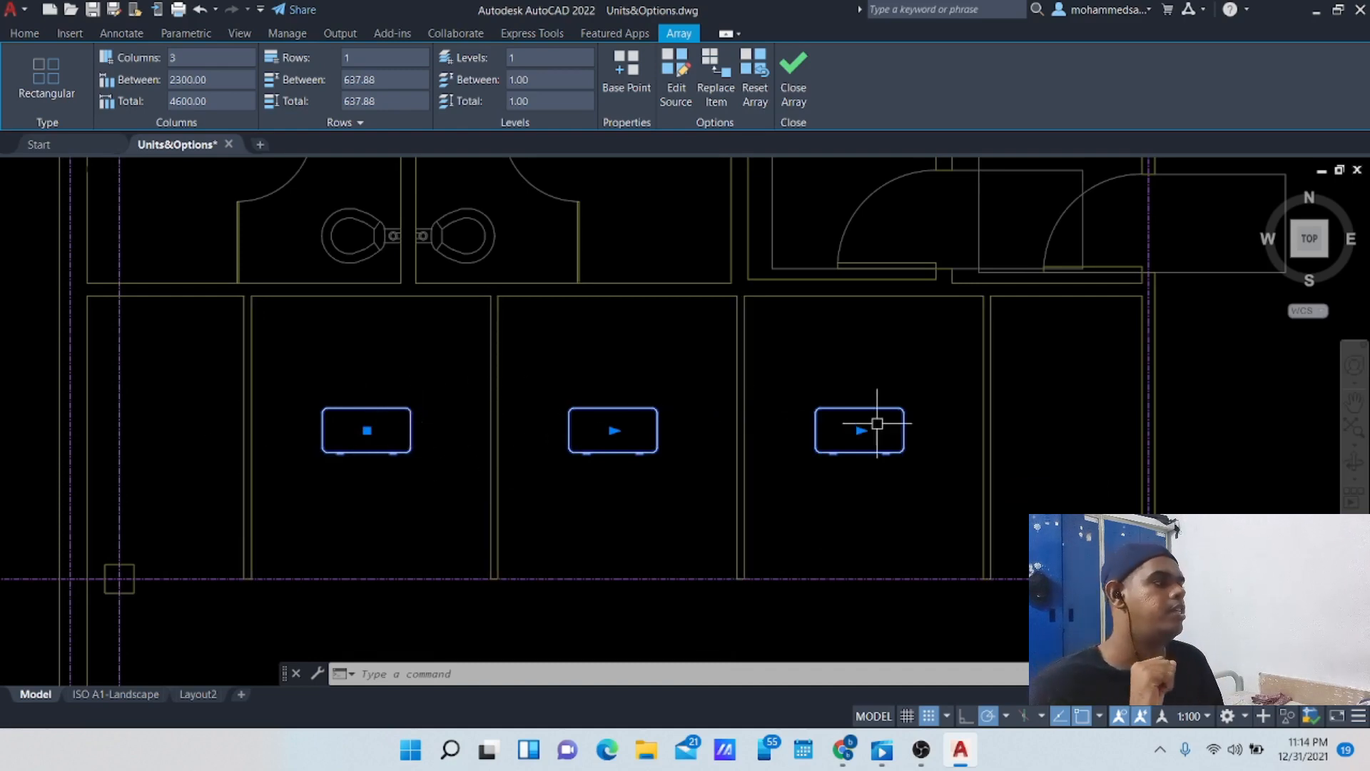
pyautogui.click(1014, 414)
pyautogui.click(820, 367)
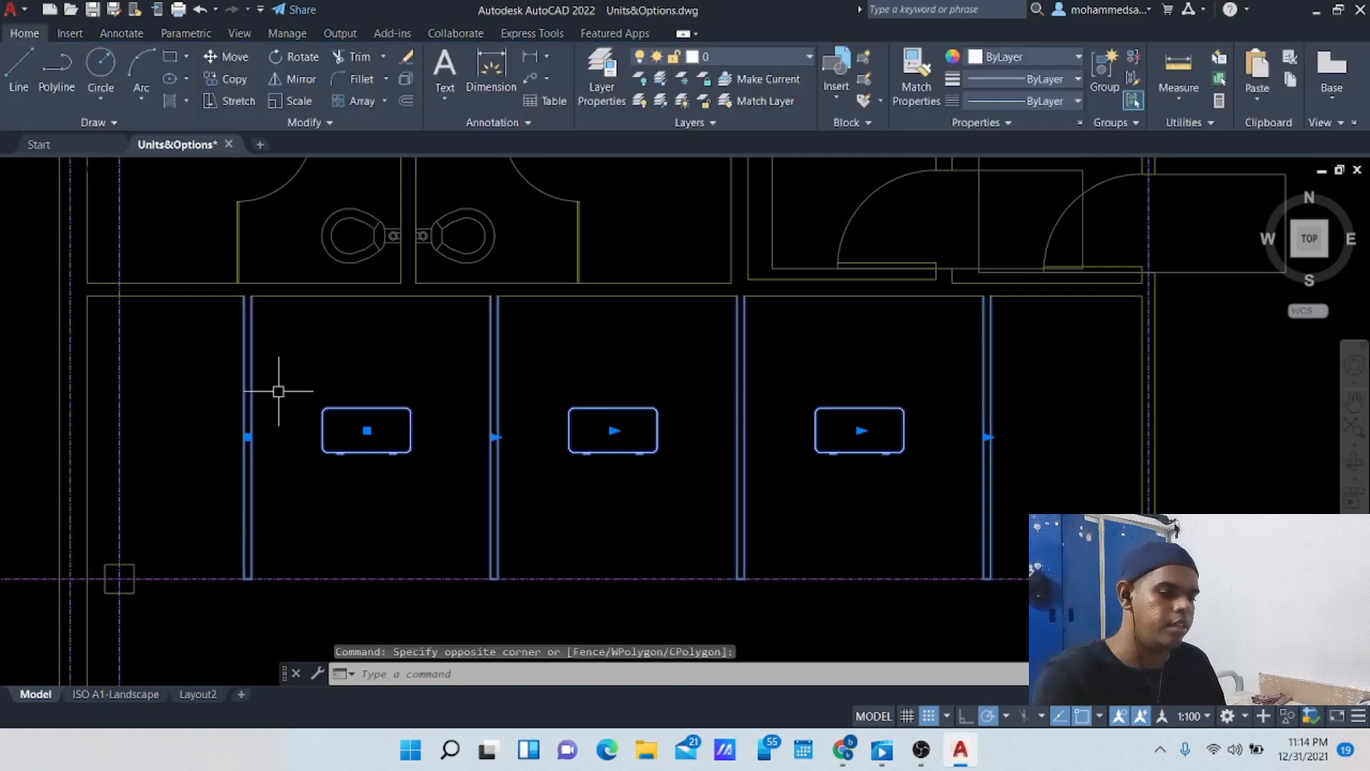
pyautogui.press('Escape')
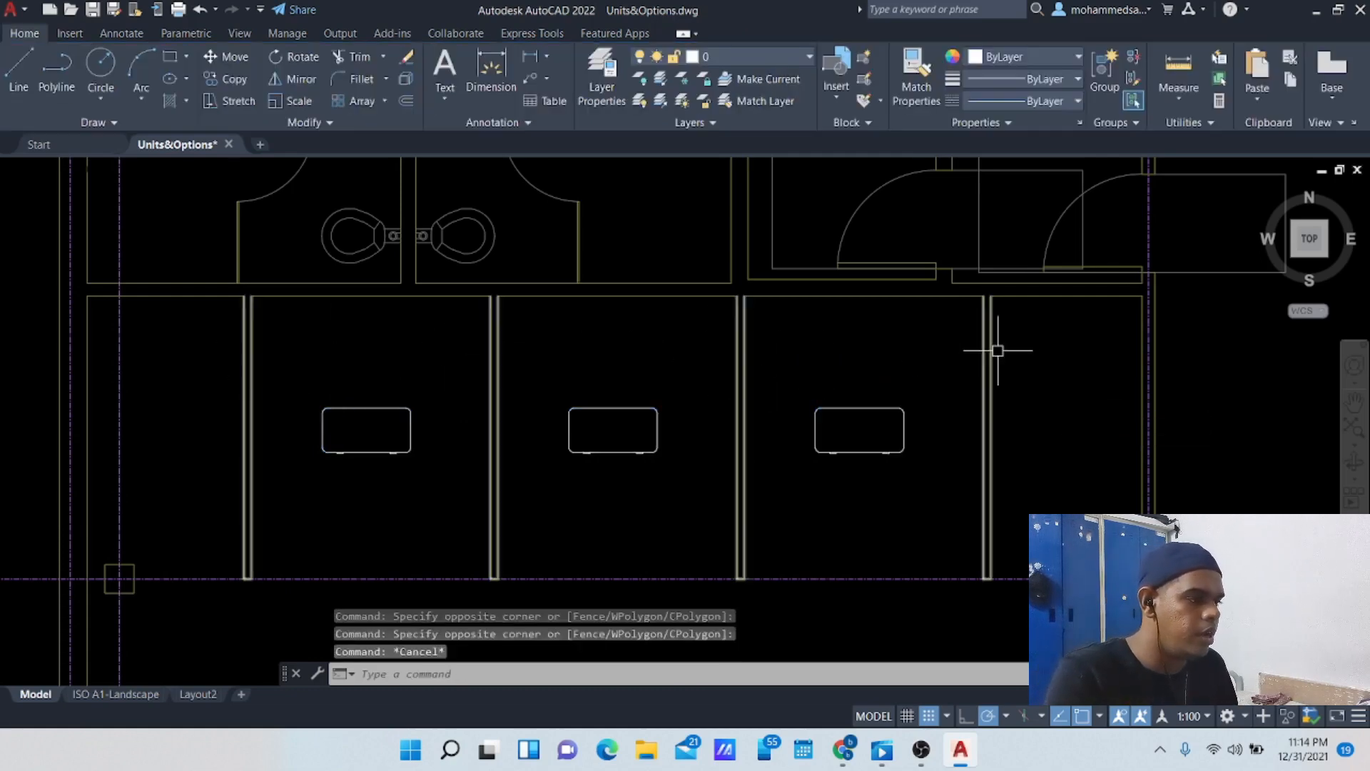
# Step: Examine where the rightmost partition meets the horizontal wall below the toilets, and select the wall segment to its right
pyautogui.scroll(-5, 664, 342)
pyautogui.scroll(5, 636, 342)
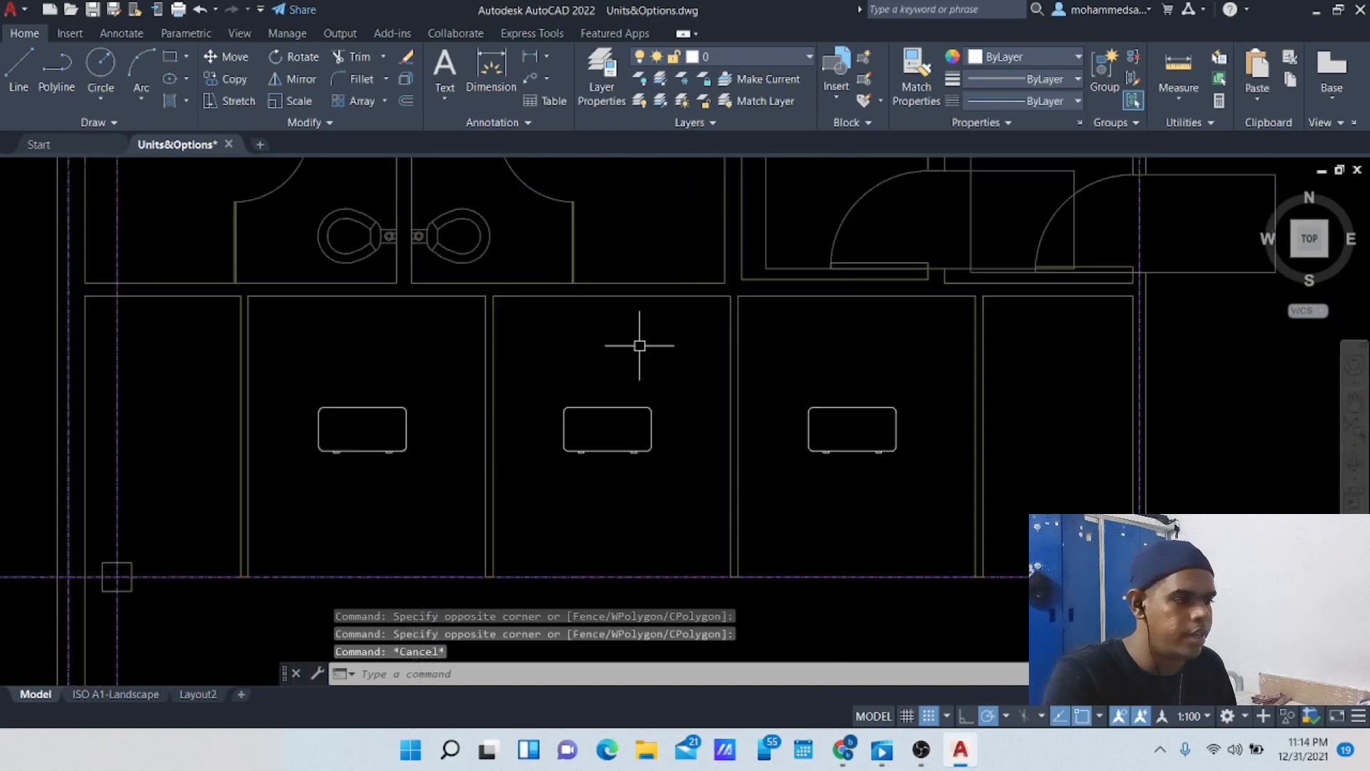
pyautogui.moveTo(846, 390); pyautogui.dragTo(499, 388, button='middle')
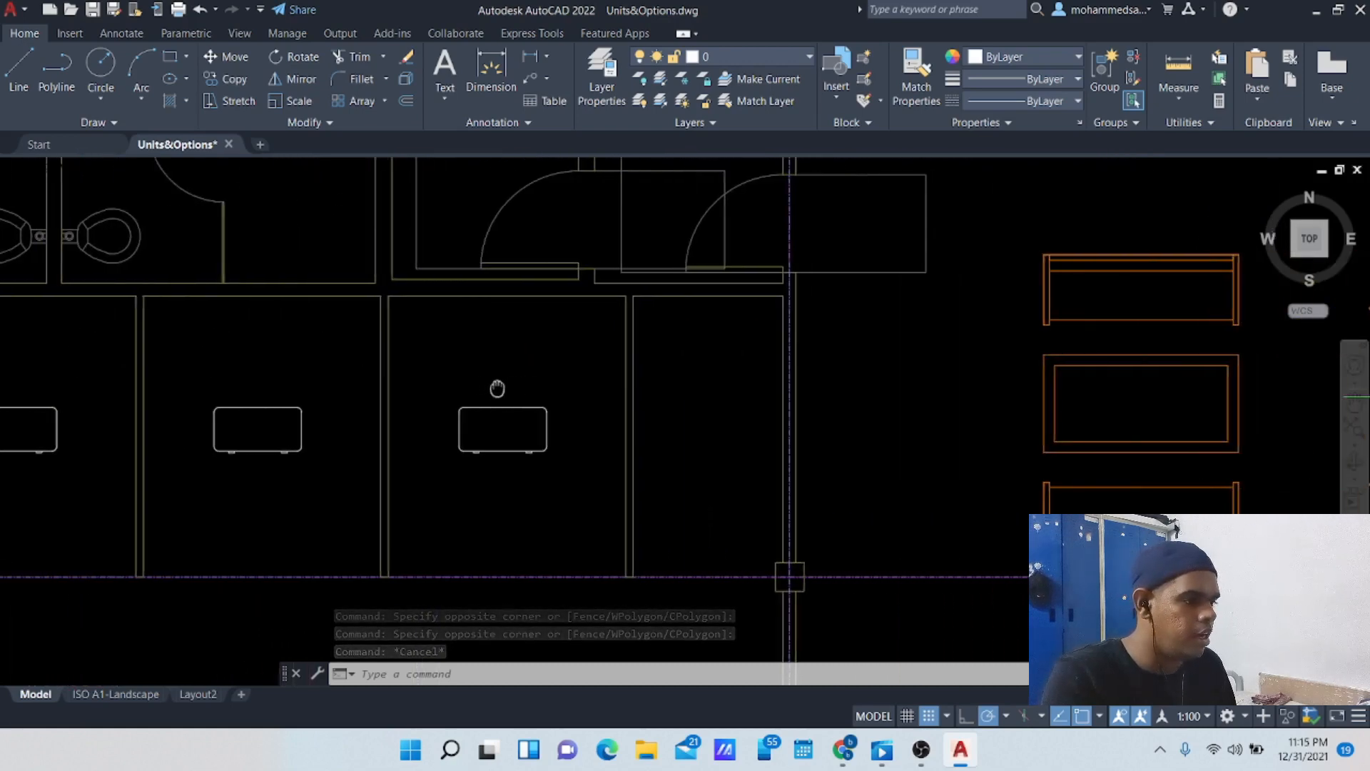
pyautogui.scroll(-4, 601, 354)
pyautogui.scroll(2, 624, 379)
pyautogui.scroll(4, 545, 358)
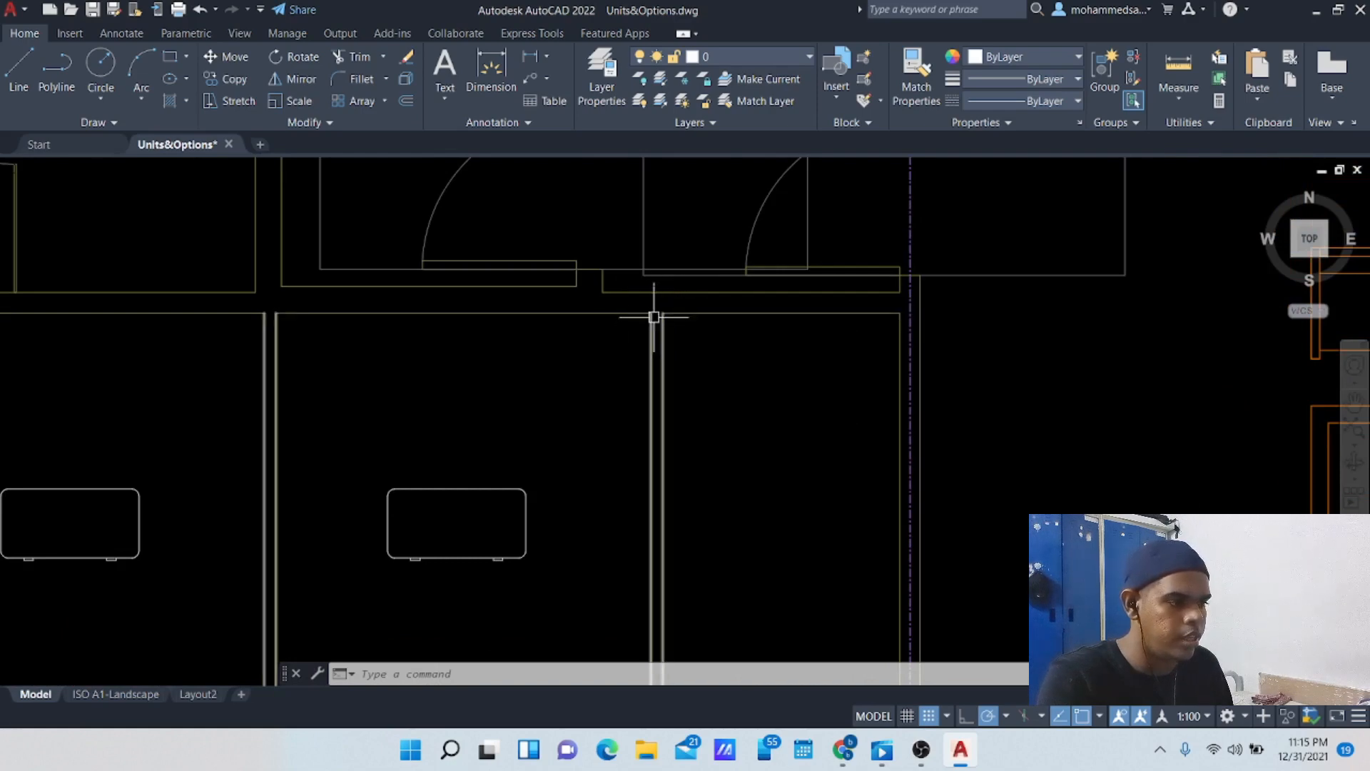
pyautogui.scroll(5, 649, 307)
pyautogui.moveTo(645, 202); pyautogui.dragTo(638, 398, button='middle')
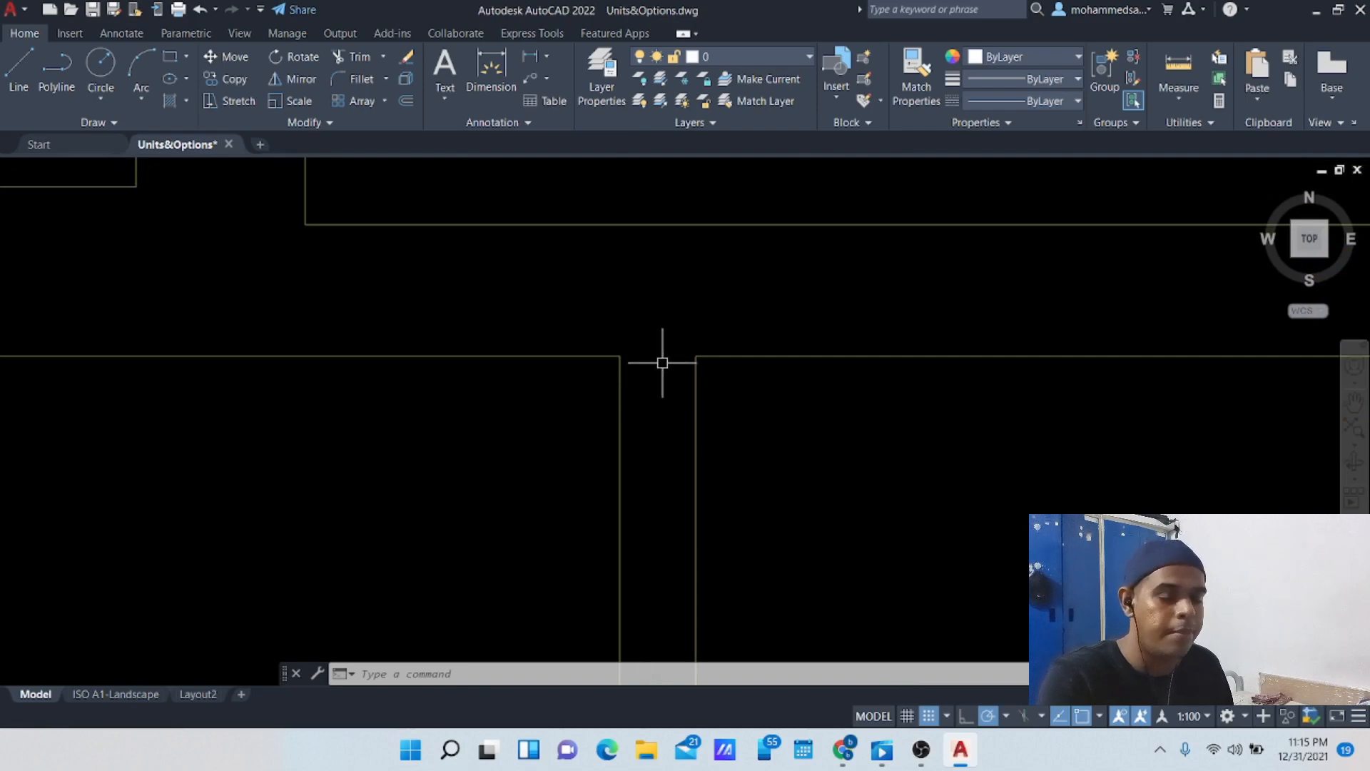
pyautogui.scroll(-3, 735, 385)
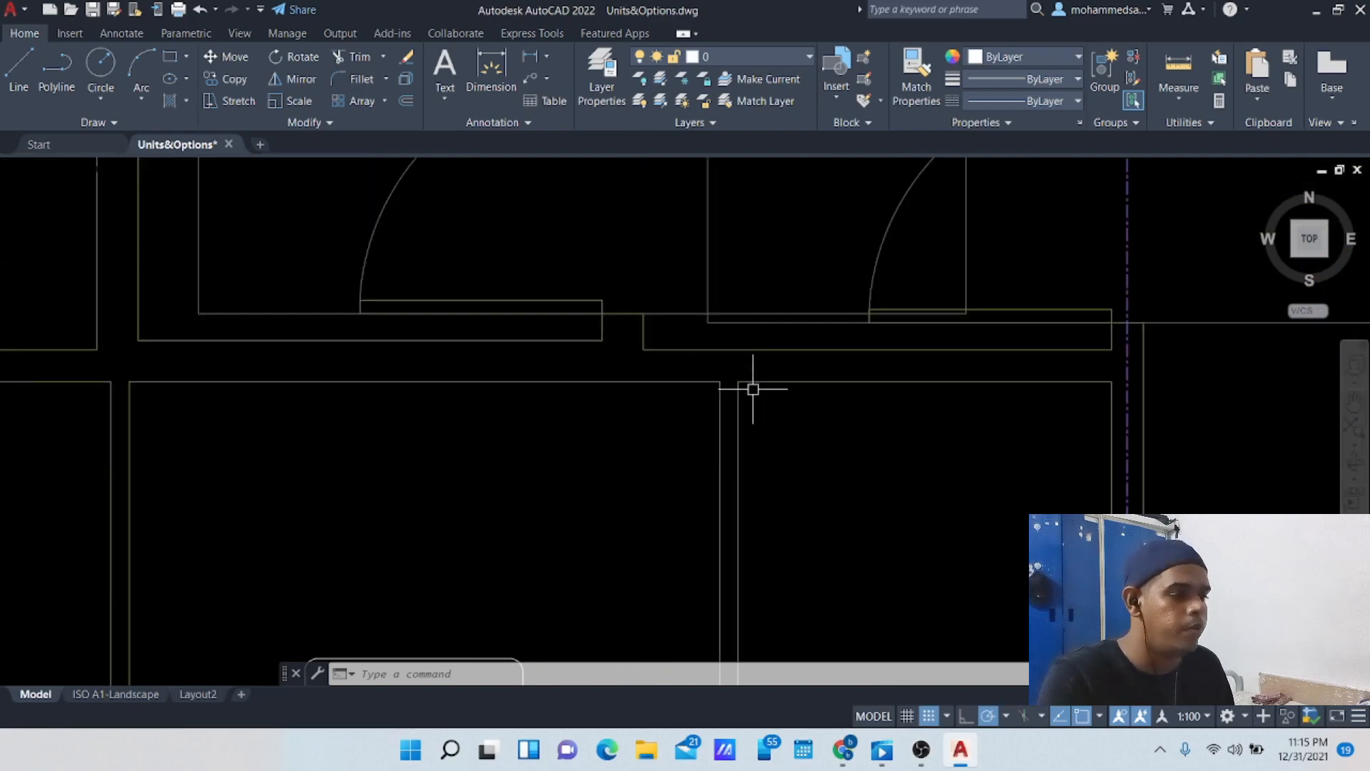
pyautogui.click(809, 380)
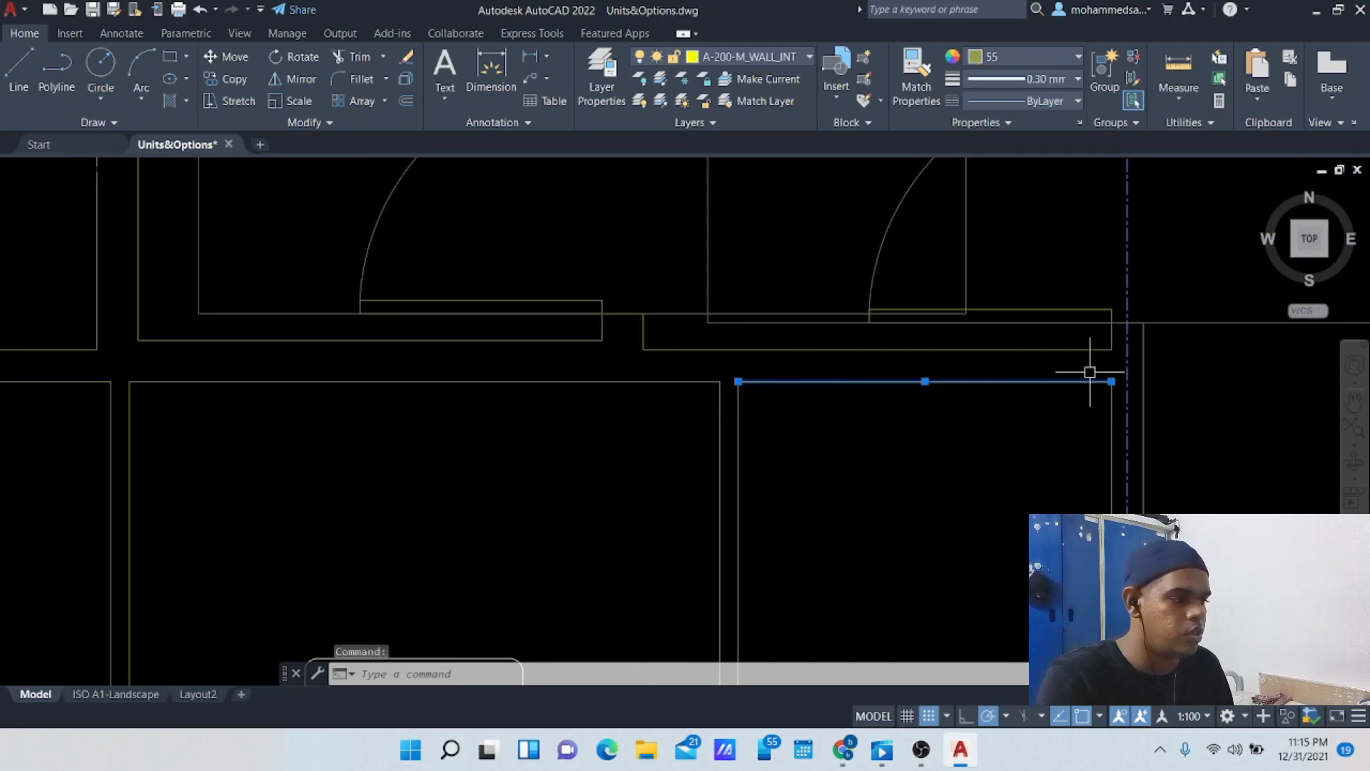
# Step: Draw a long line sloping down to the right in the empty area to the right of the floor plan
pyautogui.scroll(-5, 1005, 403)
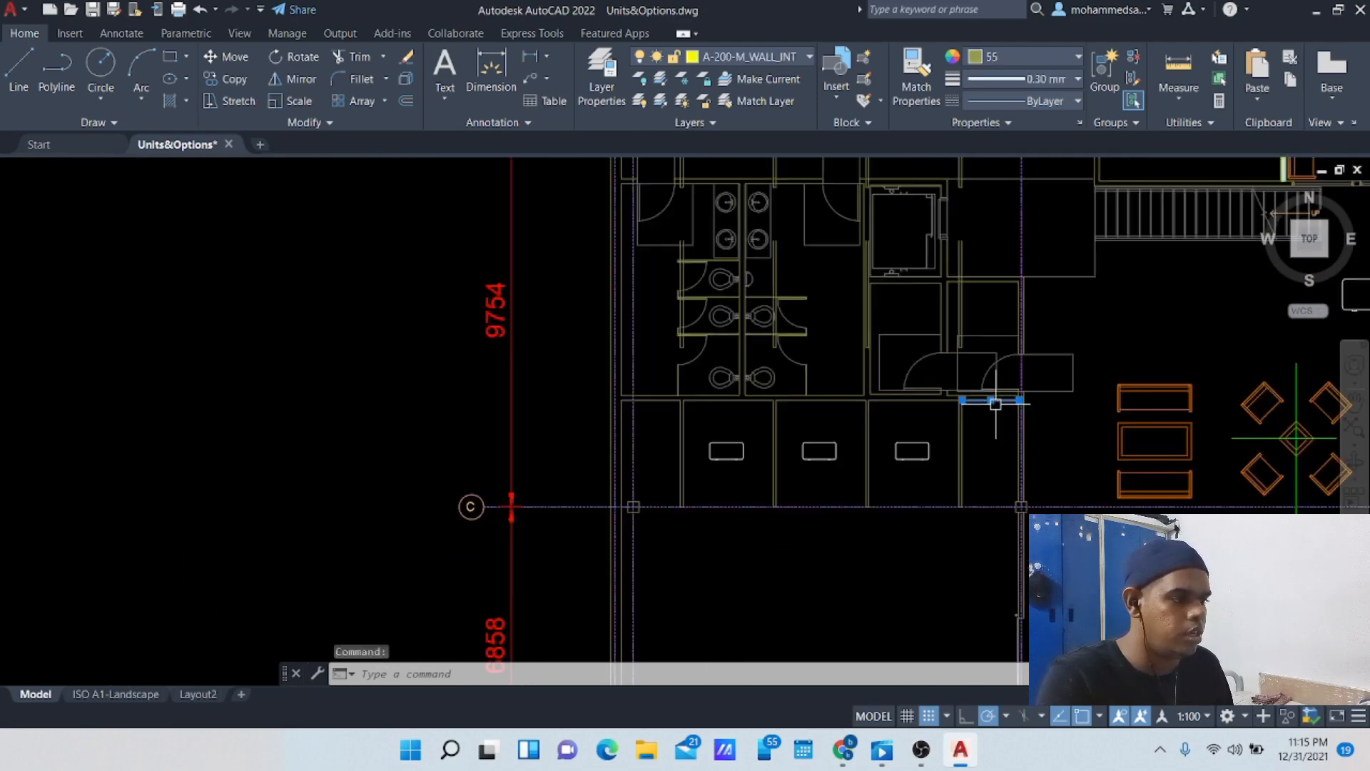
pyautogui.scroll(-2, 1046, 397)
pyautogui.moveTo(1056, 389); pyautogui.dragTo(335, 516, button='middle')
pyautogui.scroll(-2, 645, 483)
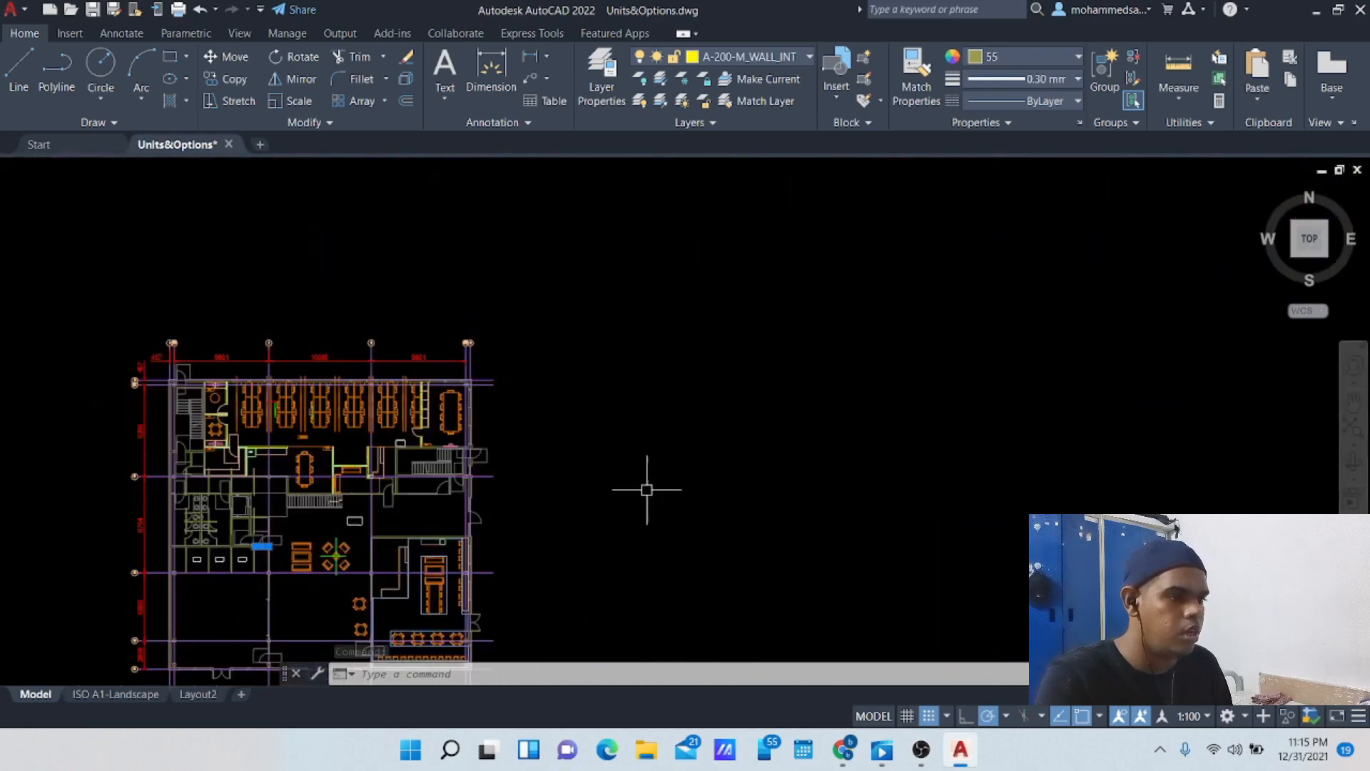
pyautogui.moveTo(645, 483)
pyautogui.mouseDown(button='middle')
pyautogui.moveTo(400, 299)
pyautogui.moveTo(519, 368)
pyautogui.mouseUp(button='middle')
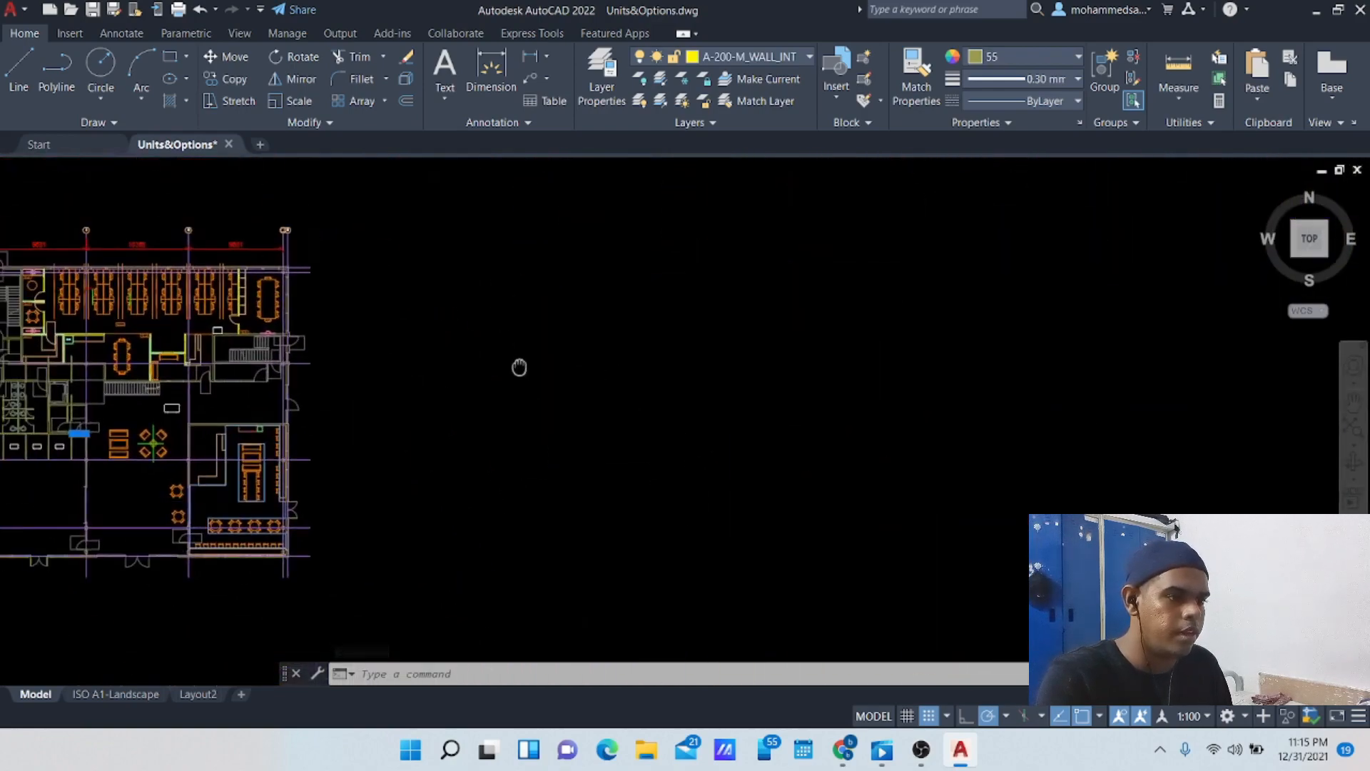
pyautogui.click(18, 71)
pyautogui.click(394, 276)
pyautogui.click(1047, 449)
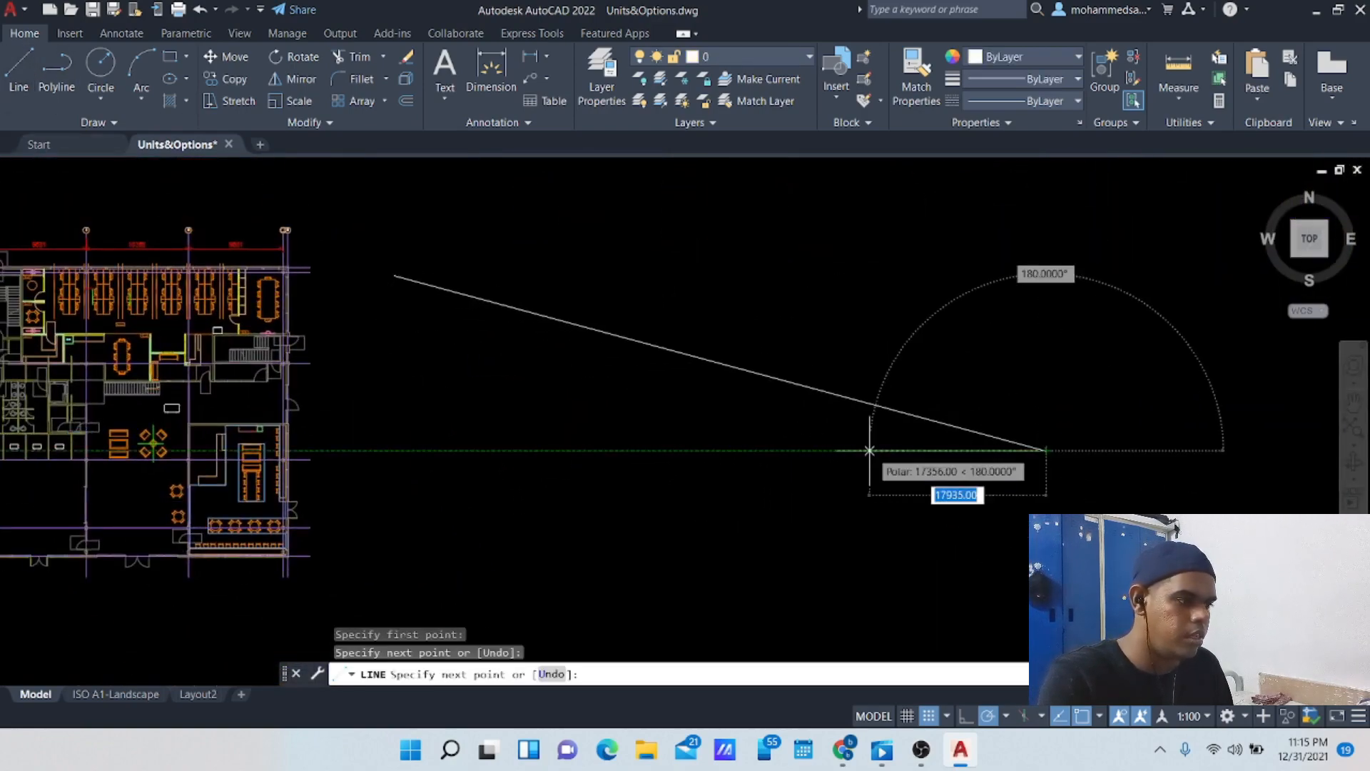
pyautogui.press('Escape')
# Step: Break the sloping line at a single point about a quarter of its length from the upper-left end
pyautogui.click(789, 381)
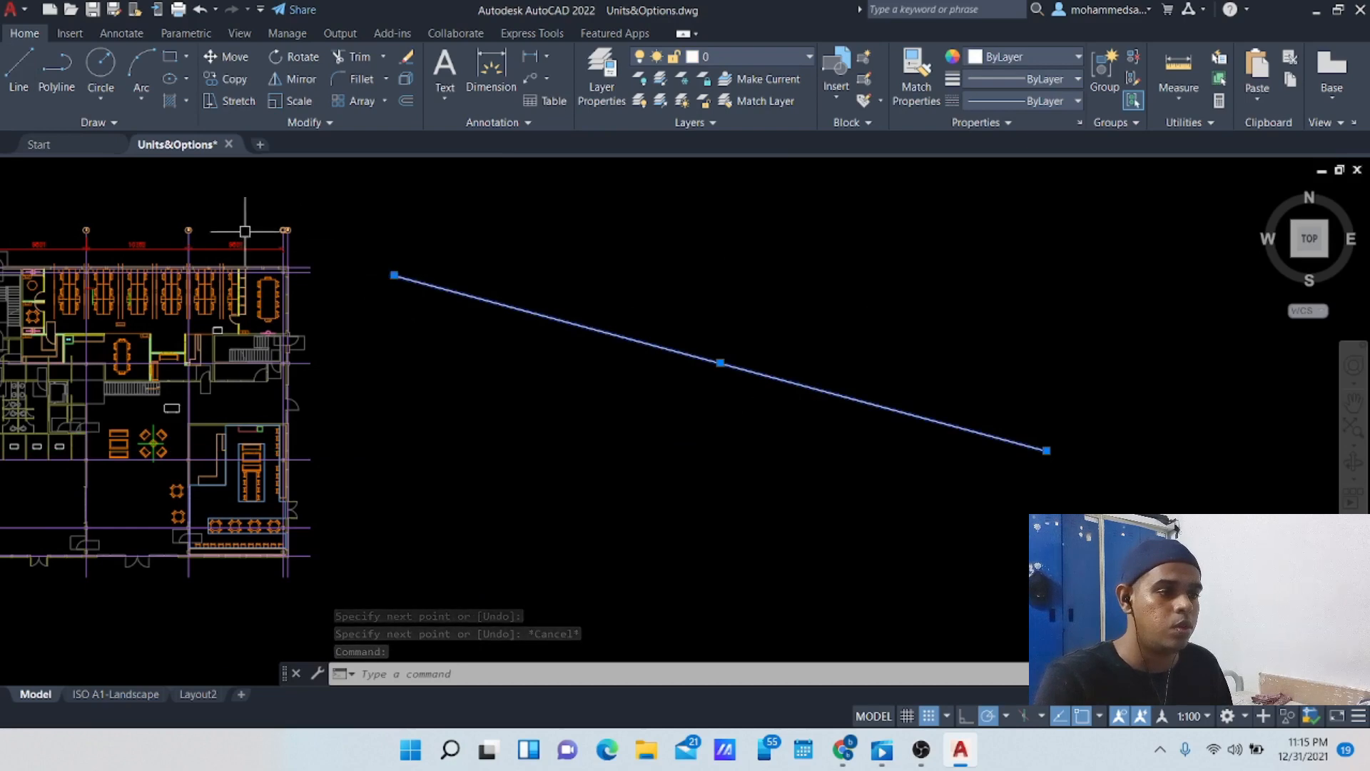
pyautogui.click(699, 326)
pyautogui.press('Escape')
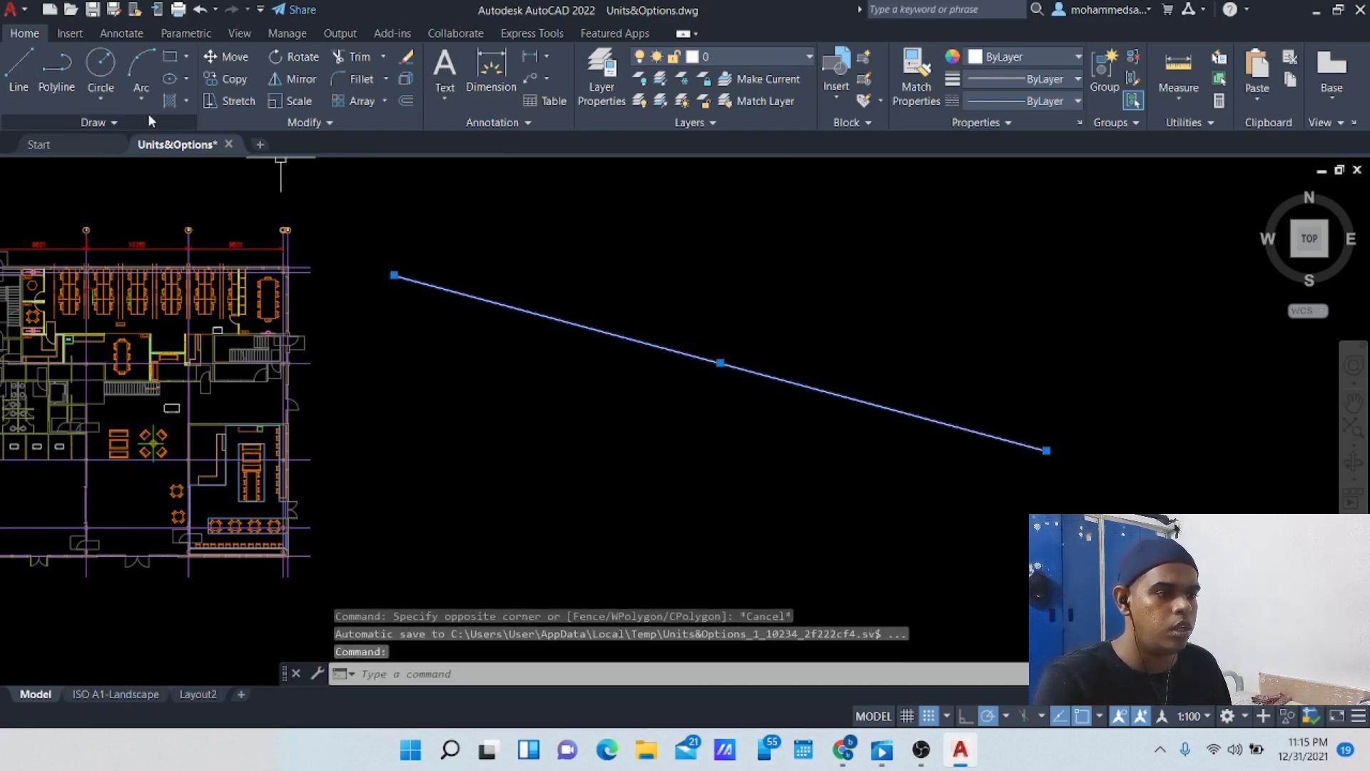
pyautogui.click(307, 122)
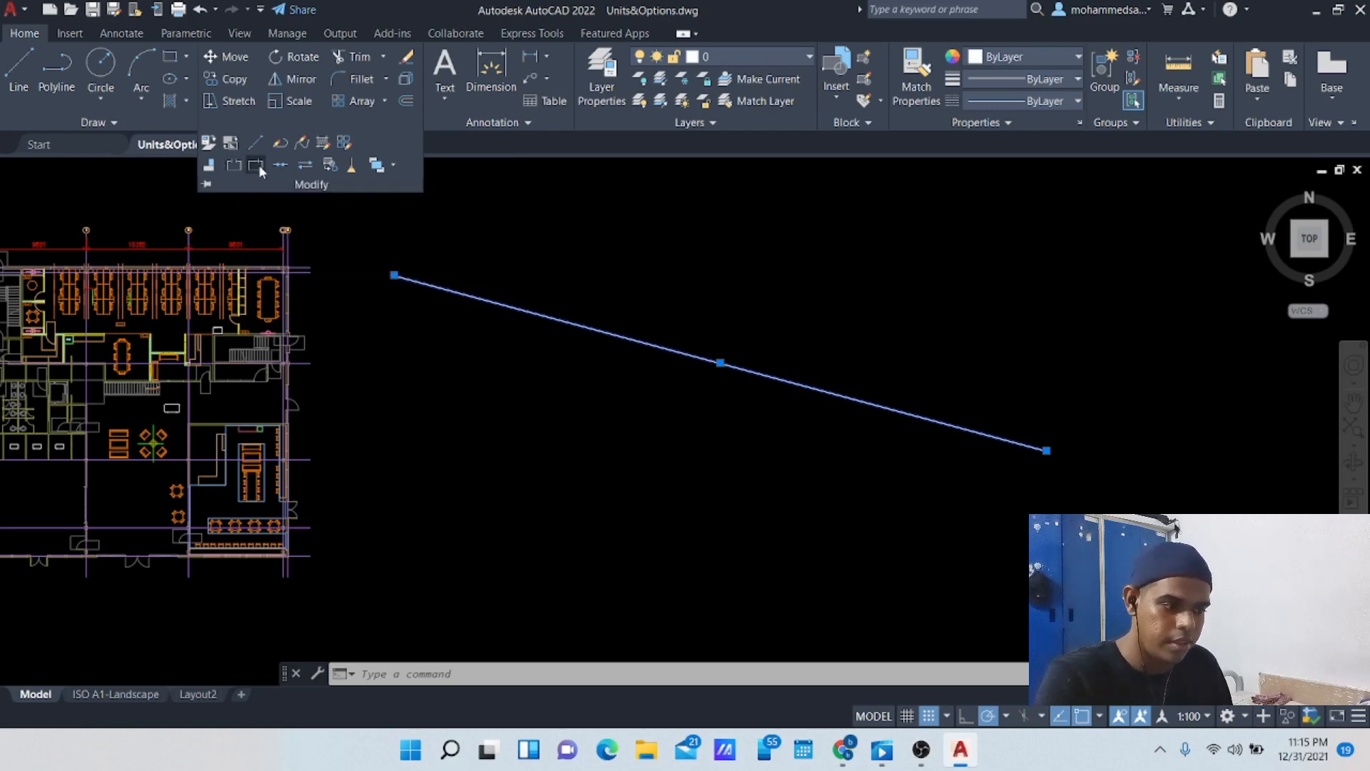
pyautogui.click(258, 164)
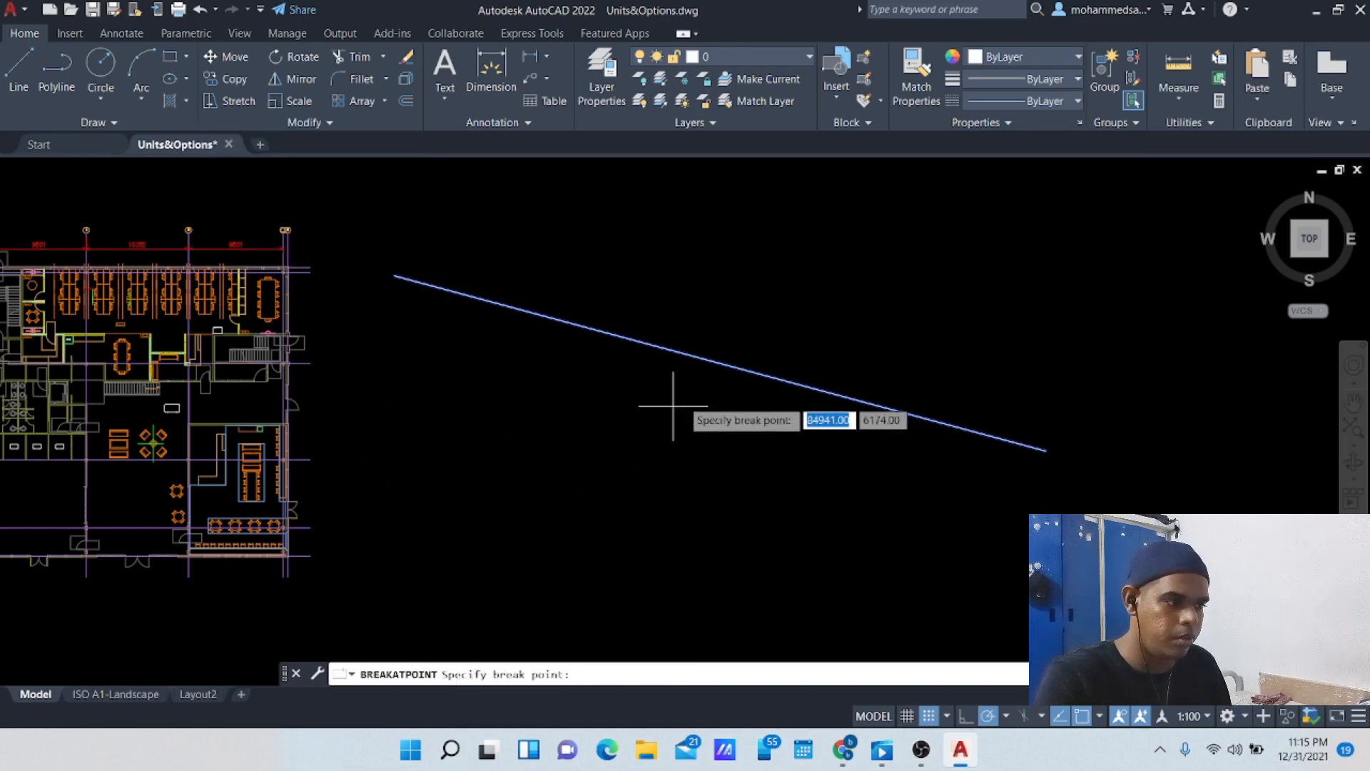
pyautogui.click(557, 320)
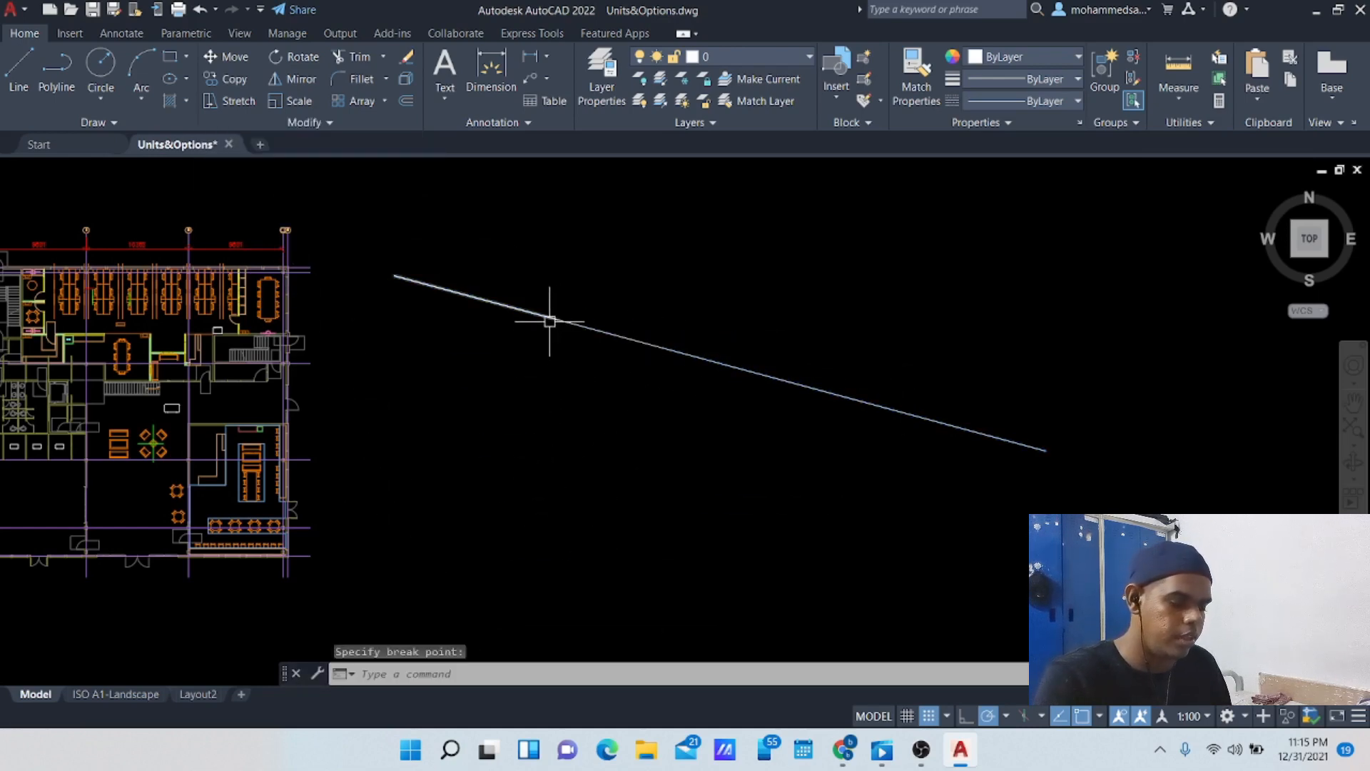
pyautogui.press('Return')
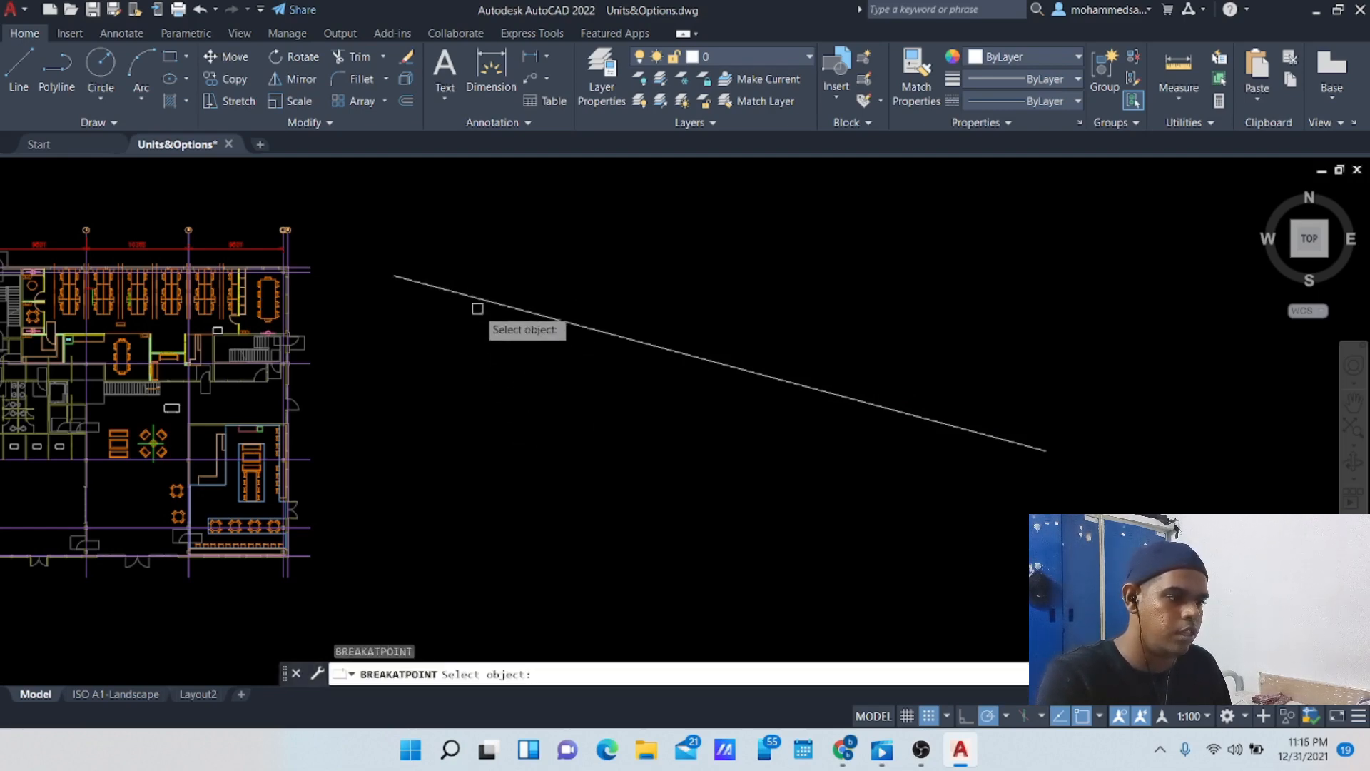
pyautogui.press('Escape')
# Step: Check the two pieces of the split line by selecting them, and move the longer piece up and right, away from the shorter one
pyautogui.click(509, 308)
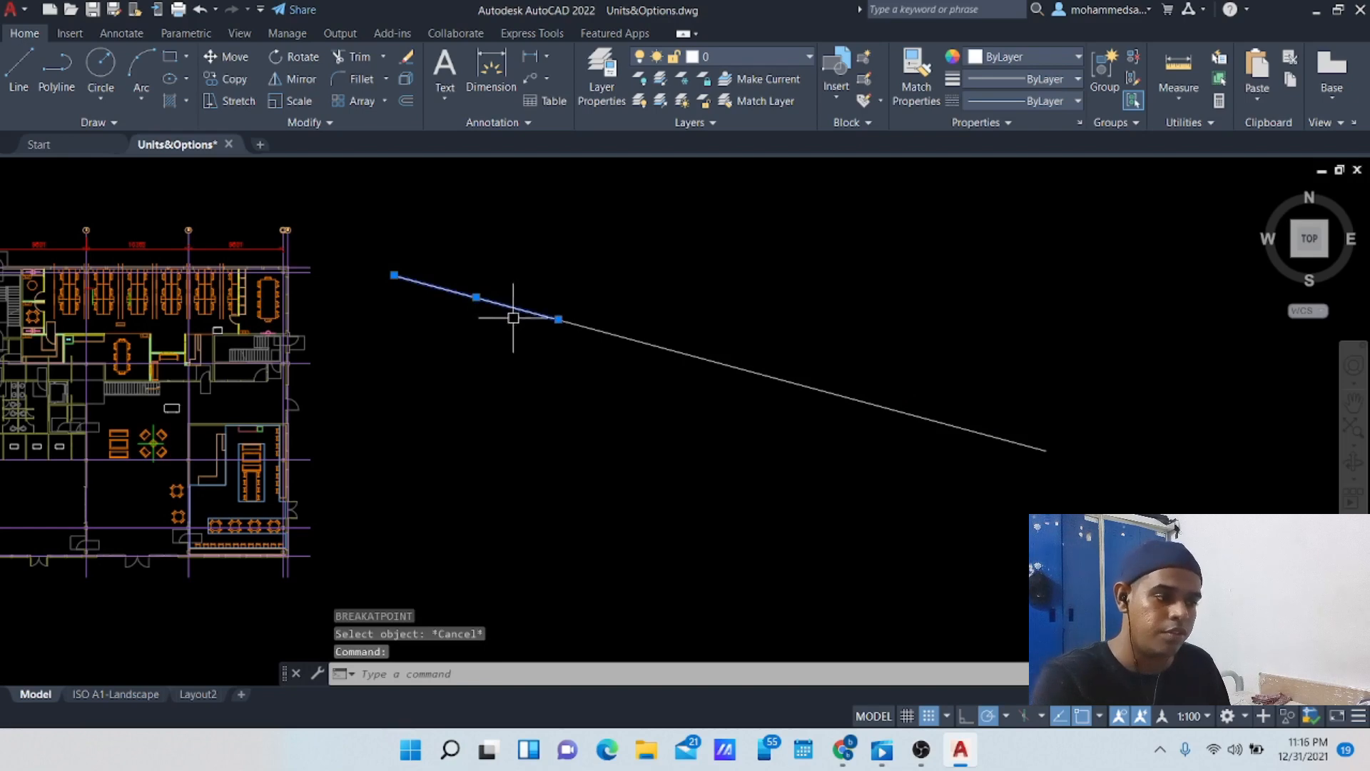
pyautogui.click(639, 334)
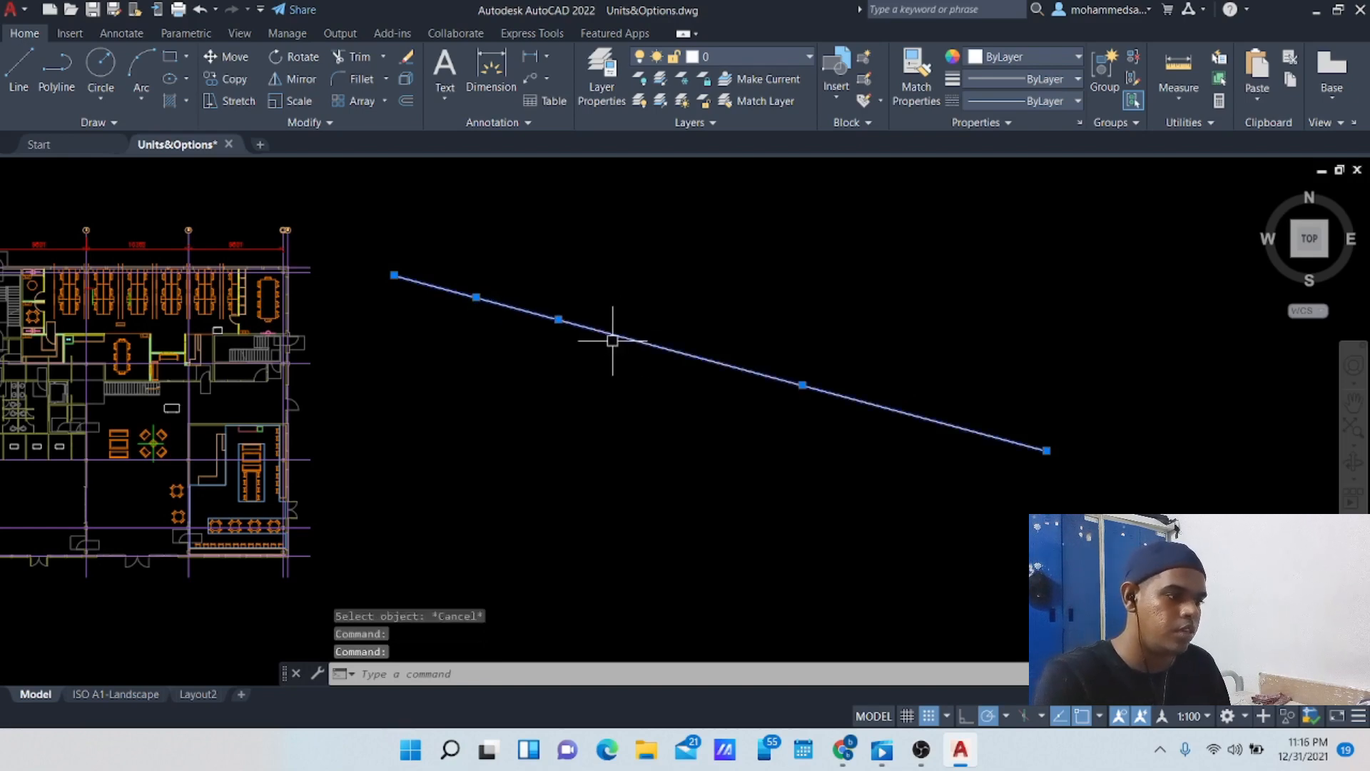
pyautogui.press('Escape')
pyautogui.click(617, 339)
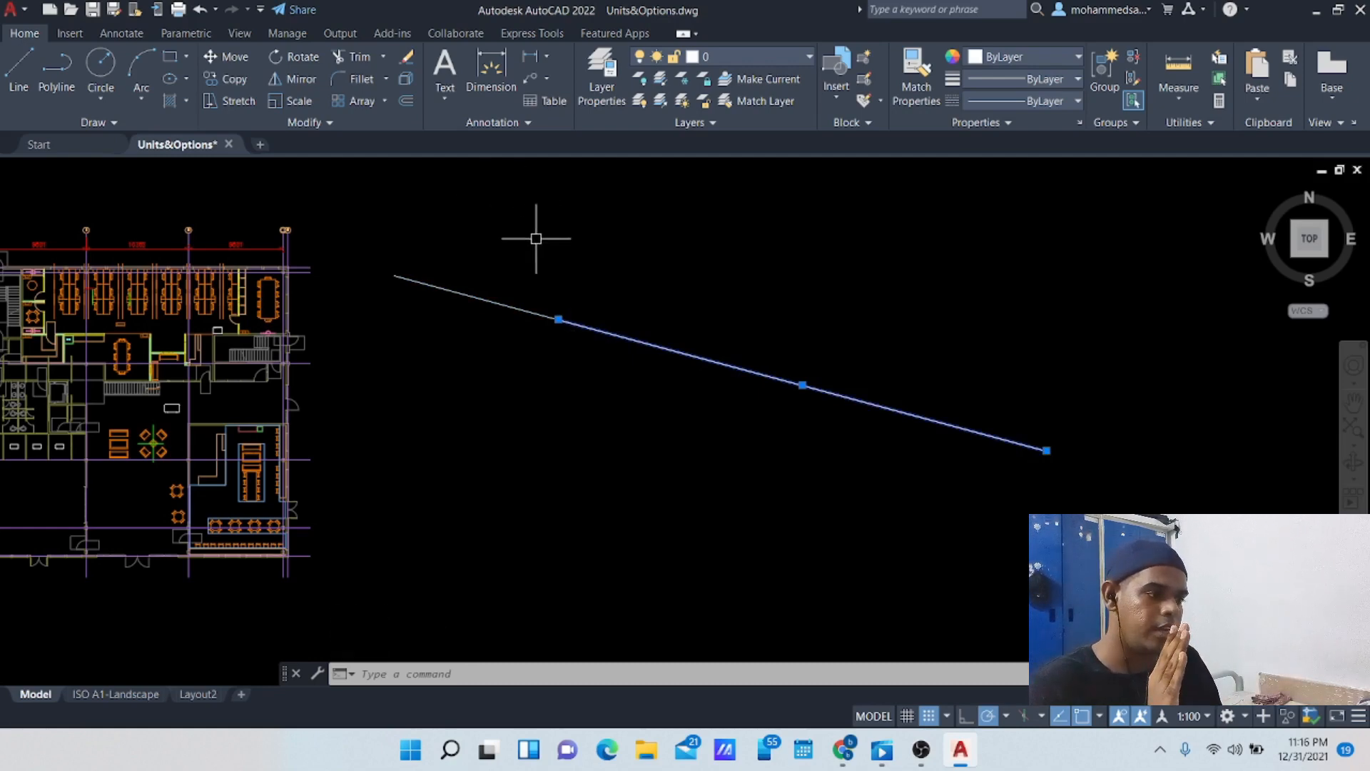
pyautogui.moveTo(629, 337); pyautogui.dragTo(721, 279)
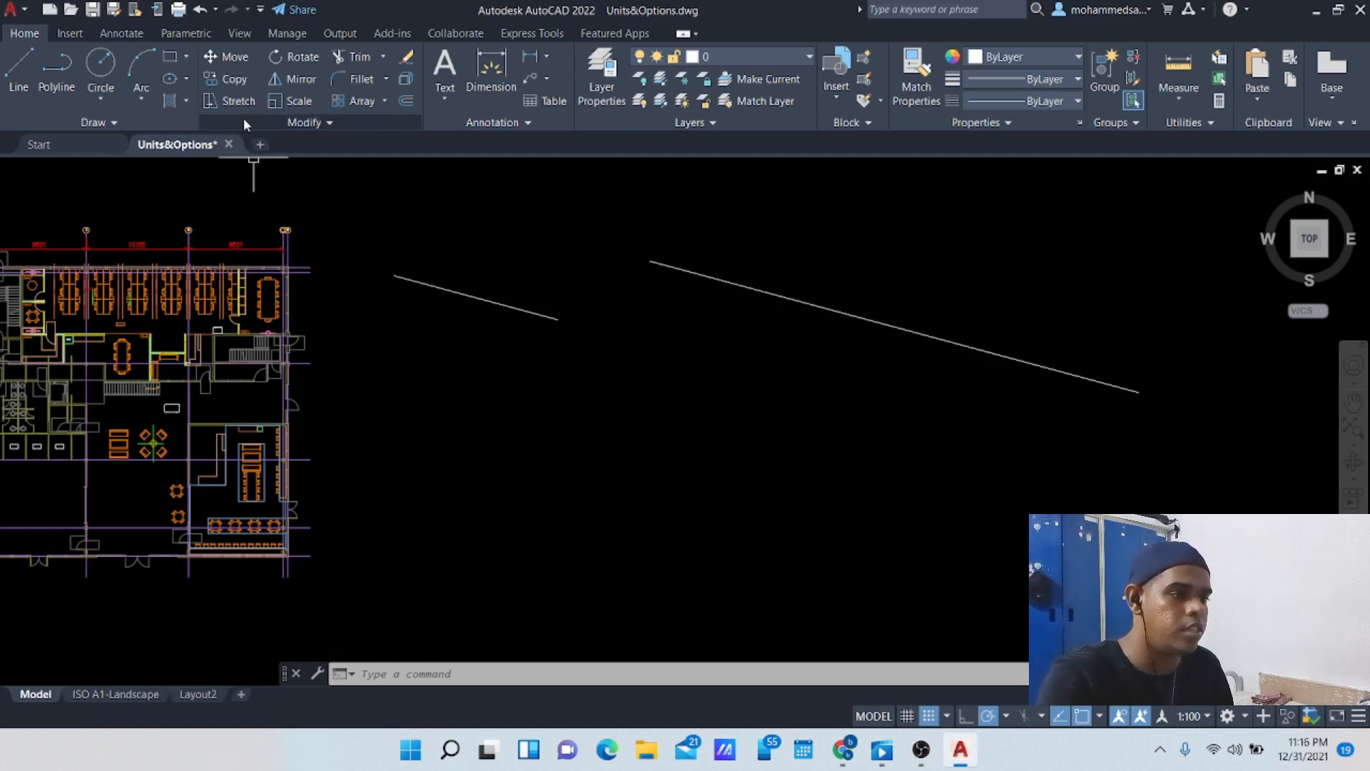
# Step: Break a short gap out of the longer sloping line between two points slightly left of its middle
pyautogui.click(300, 122)
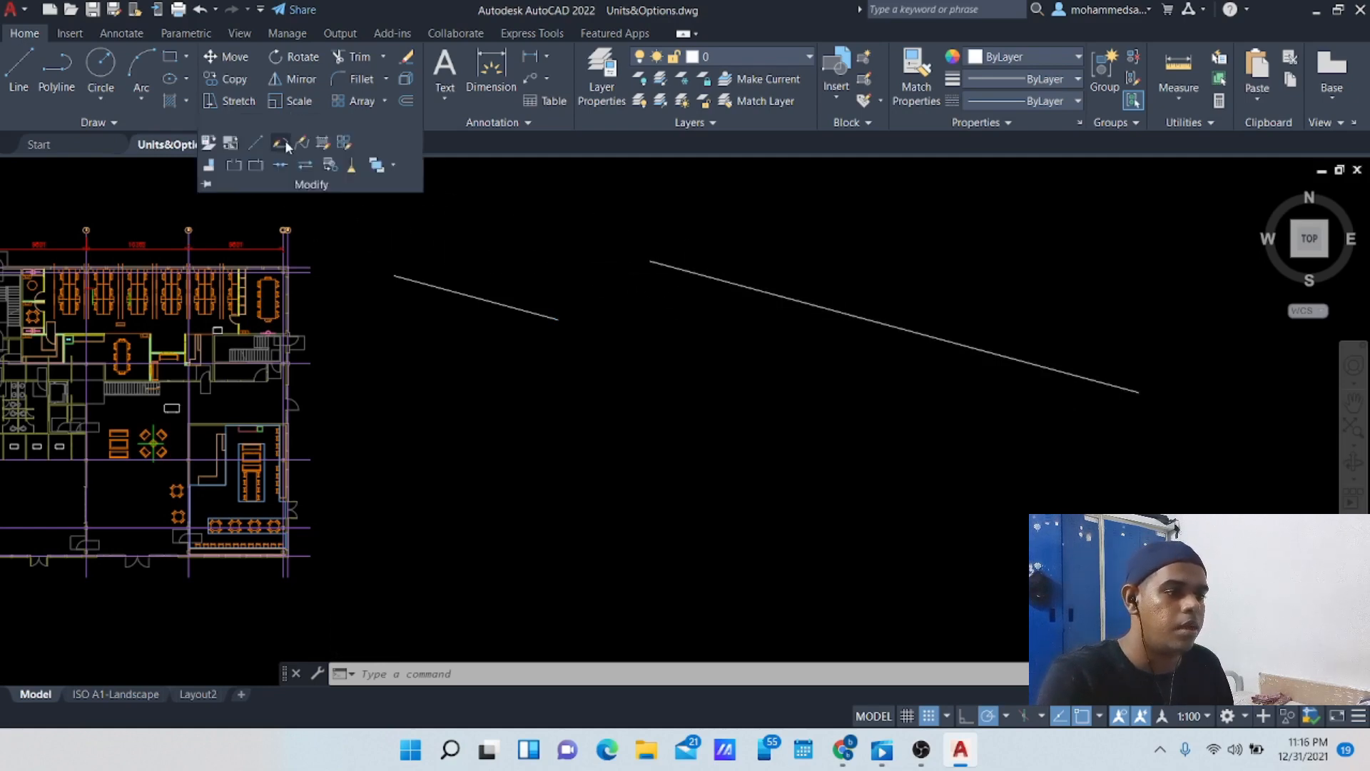
pyautogui.click(242, 168)
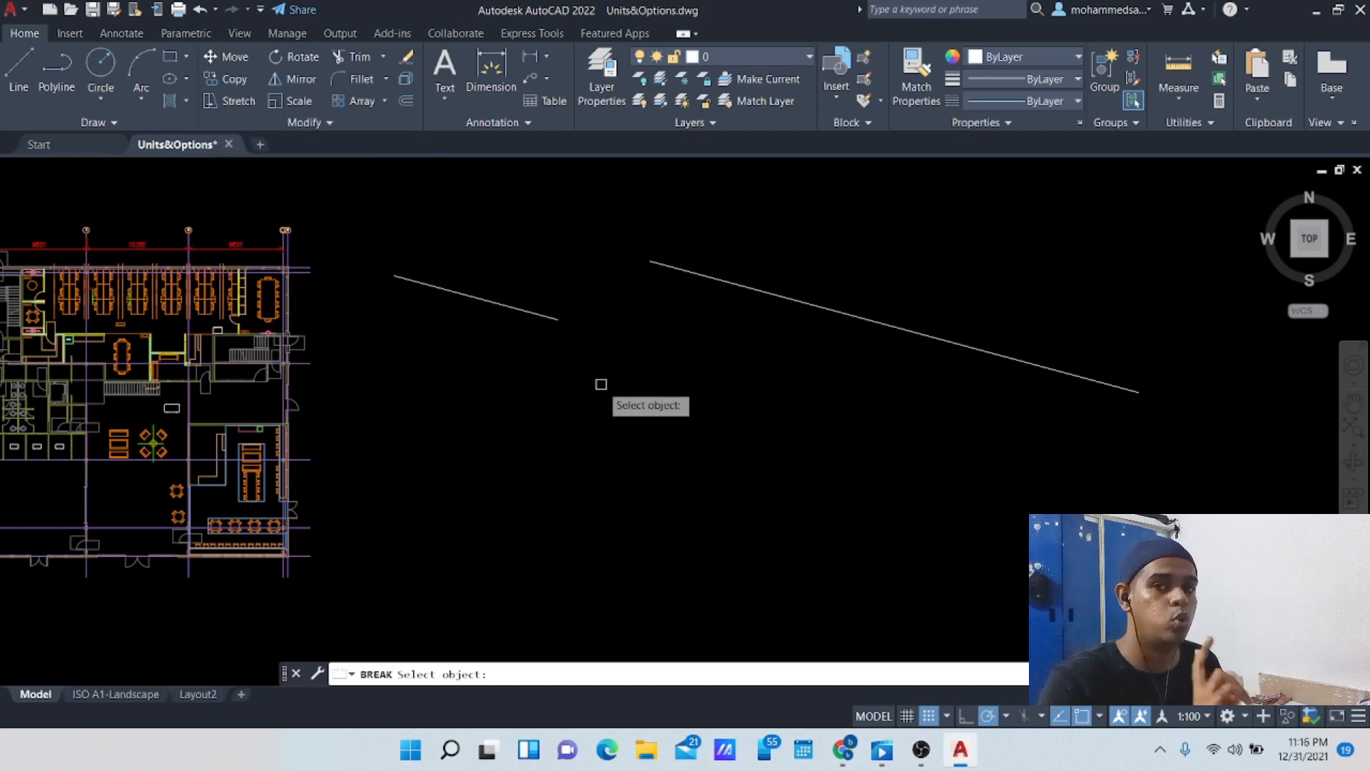
pyautogui.scroll(2, 996, 346)
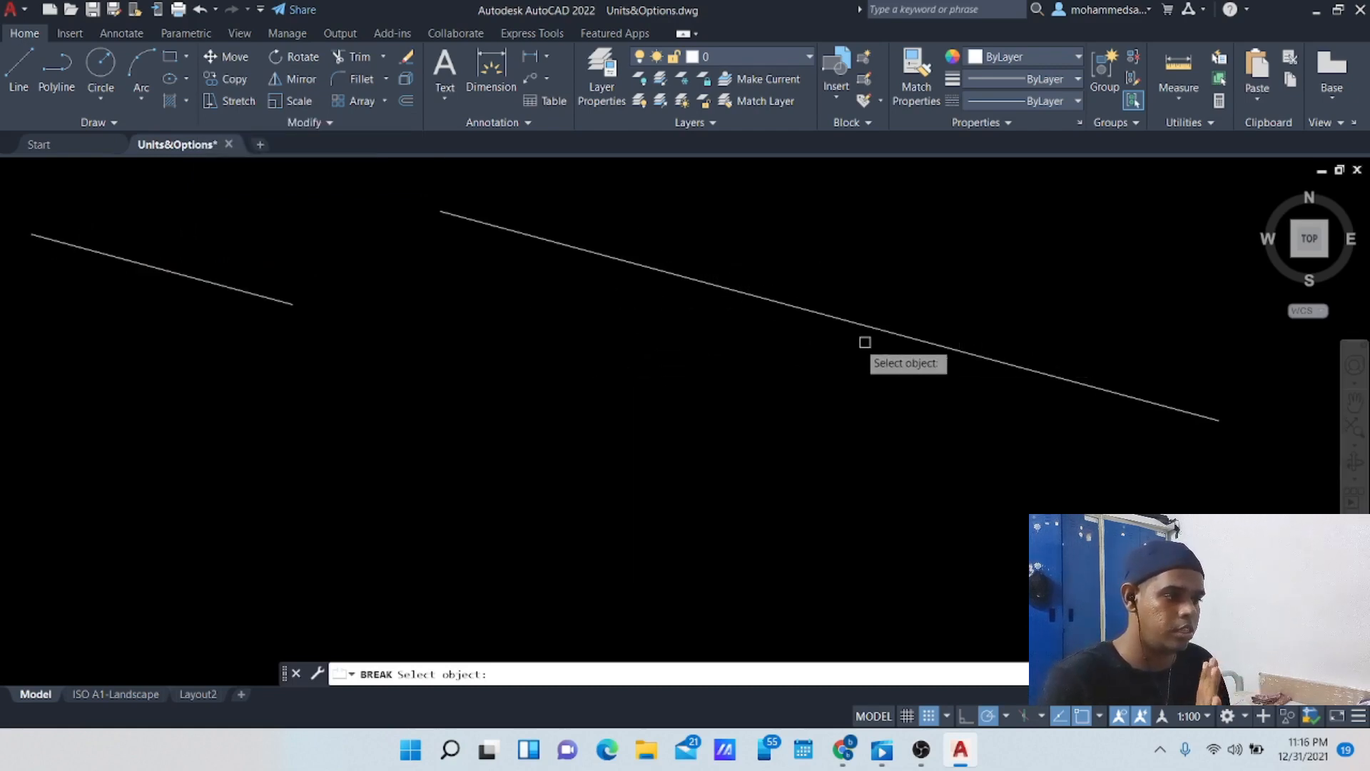
pyautogui.click(719, 283)
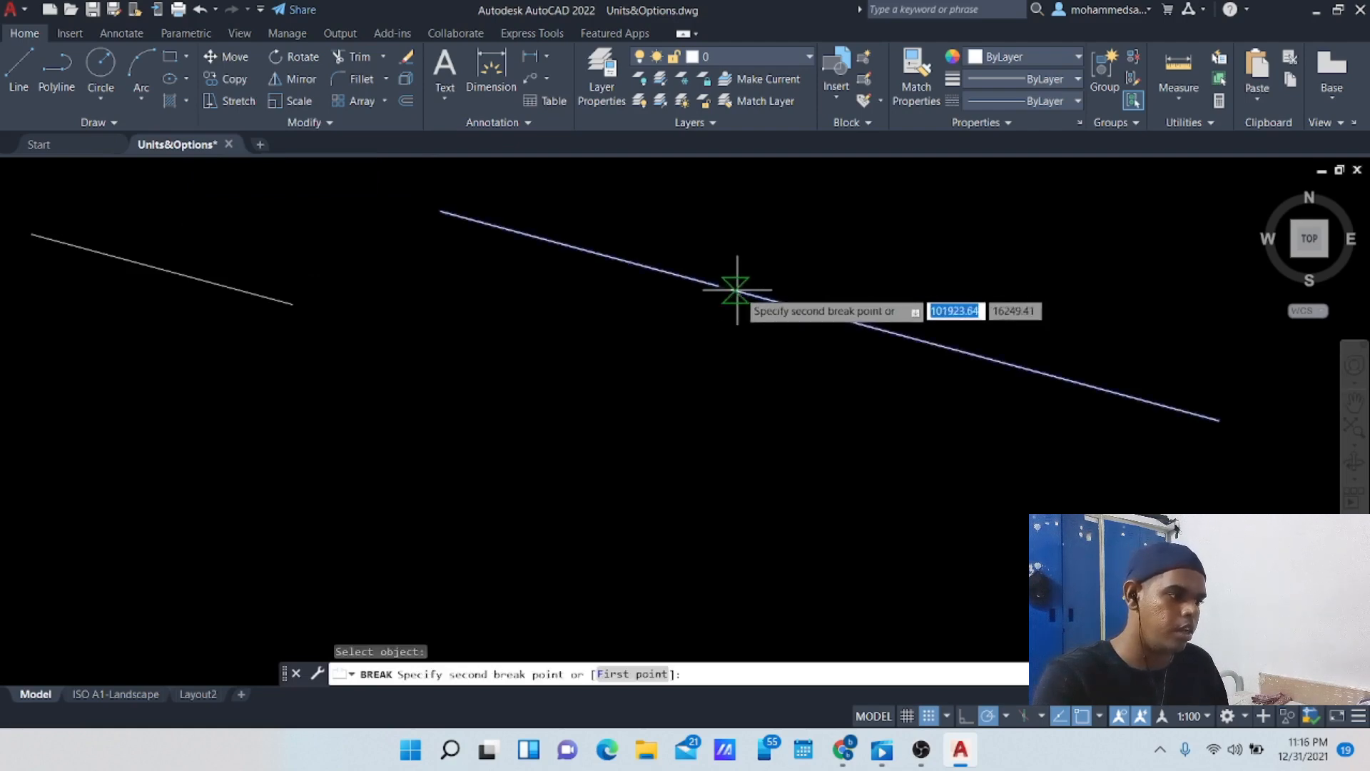
pyautogui.click(785, 304)
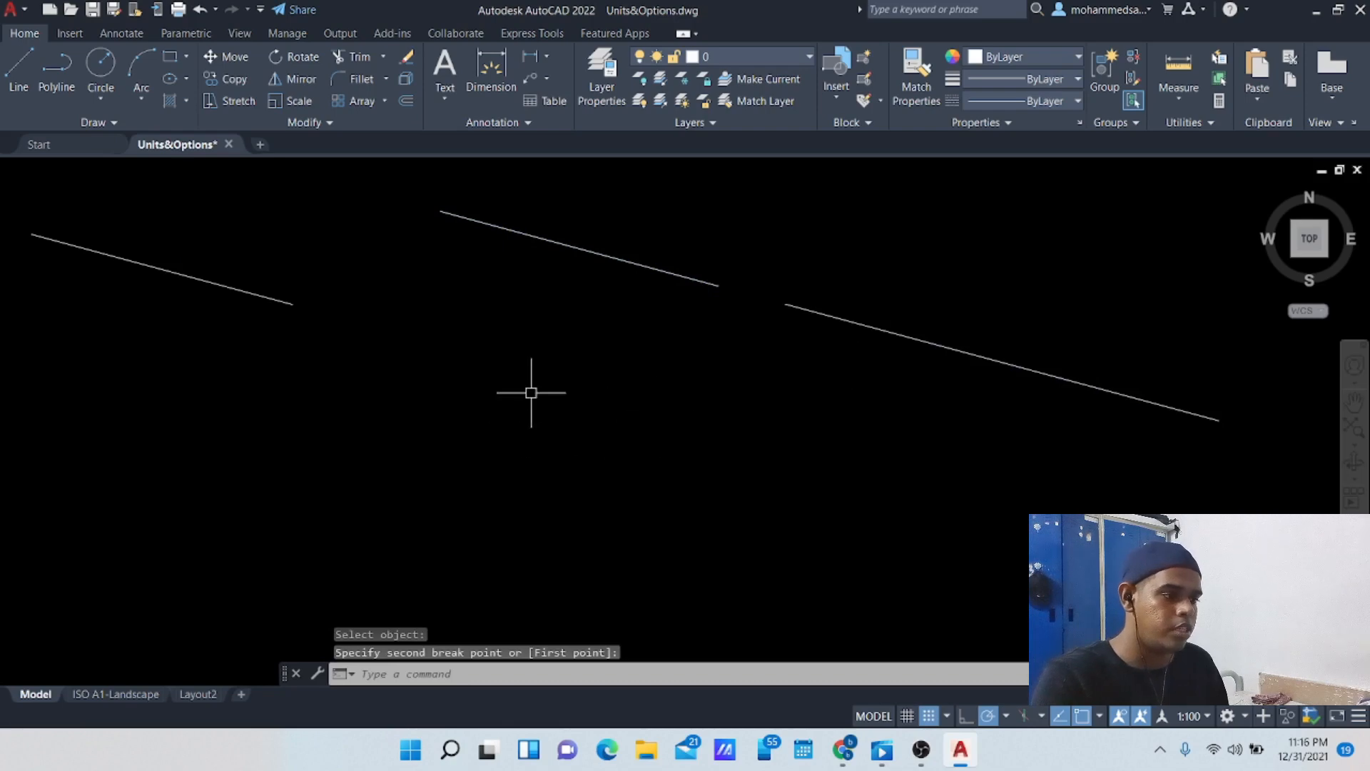
# Step: Break a short gap out of the top wall line of the third desk bay below the toilets
pyautogui.moveTo(532, 388); pyautogui.dragTo(1300, 381, button='middle')
pyautogui.scroll(-1, 736, 381)
pyautogui.scroll(5, 391, 412)
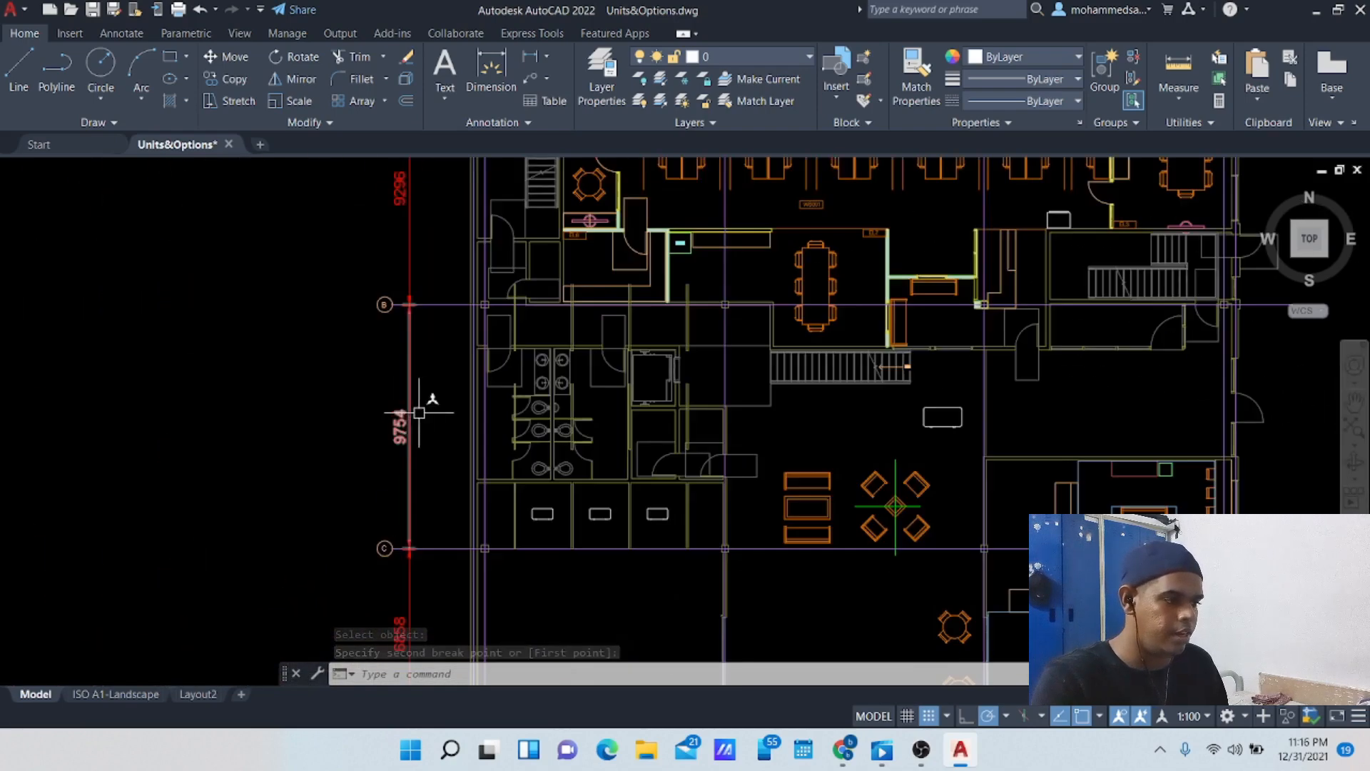
pyautogui.scroll(1, 1164, 535)
pyautogui.moveTo(1163, 535)
pyautogui.mouseDown(button='middle')
pyautogui.moveTo(752, 296)
pyautogui.moveTo(740, 53)
pyautogui.mouseUp(button='middle')
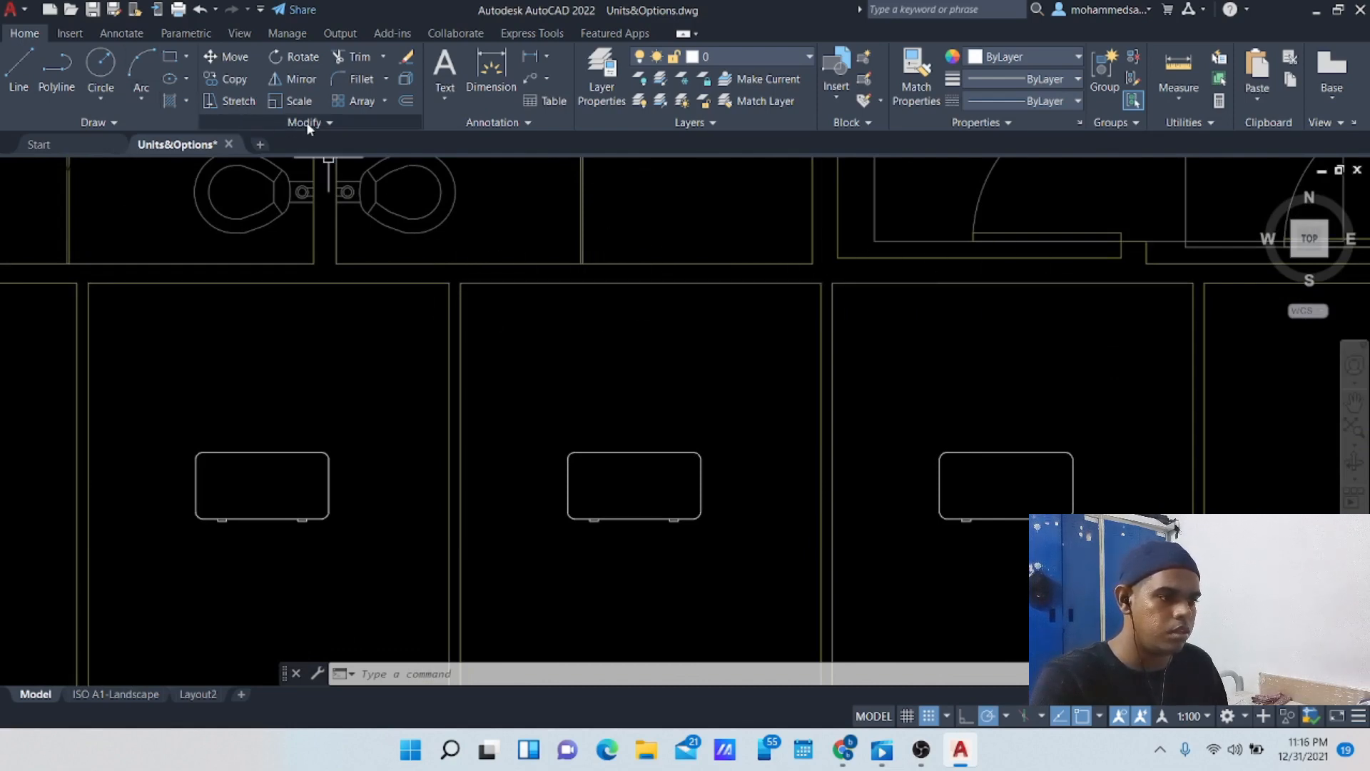
pyautogui.click(367, 125)
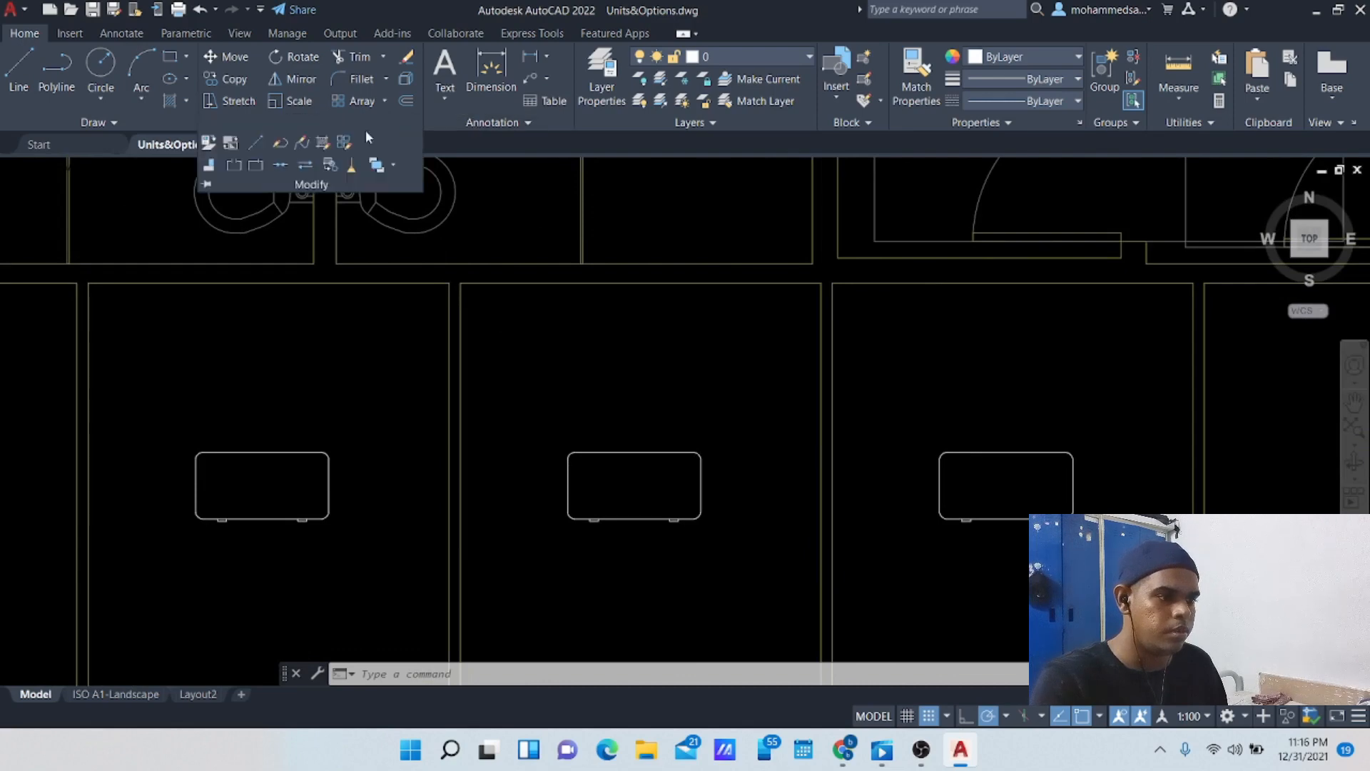
pyautogui.click(244, 167)
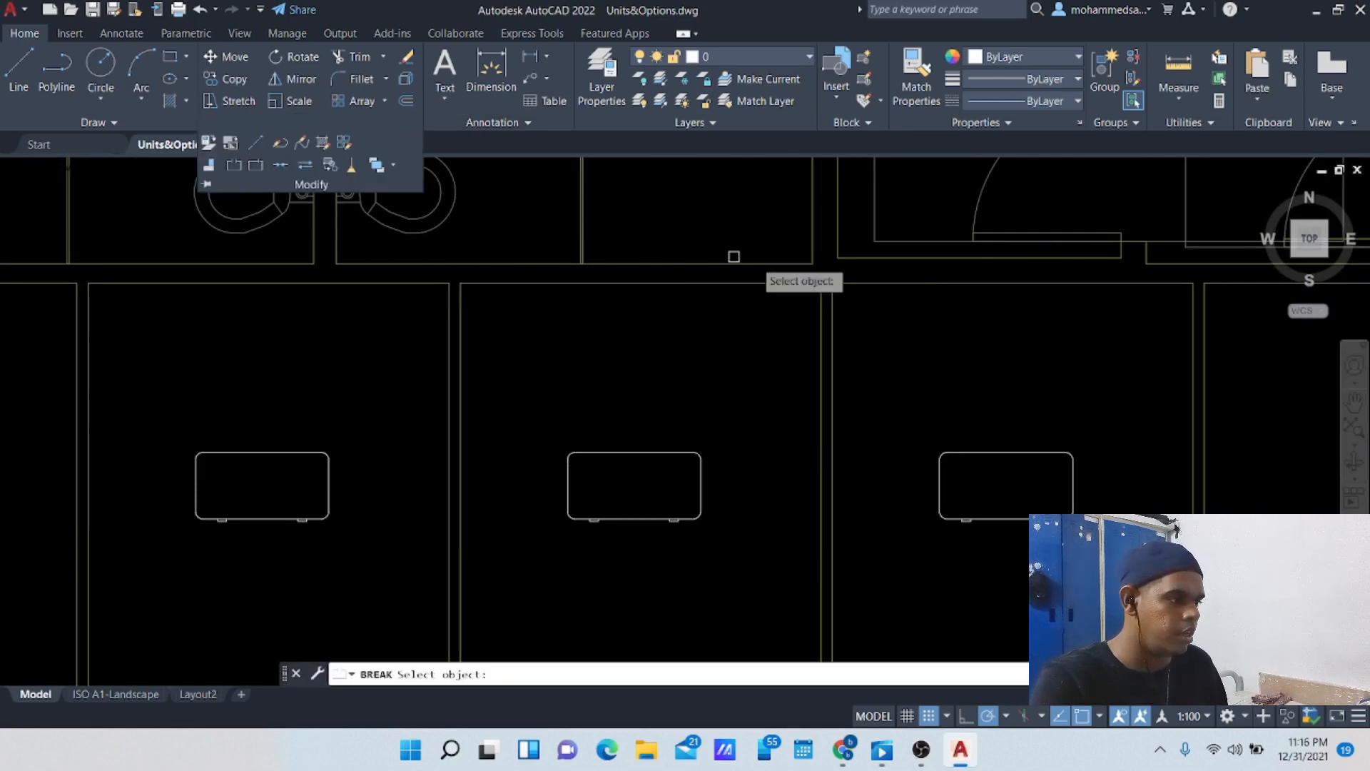
pyautogui.click(1032, 283)
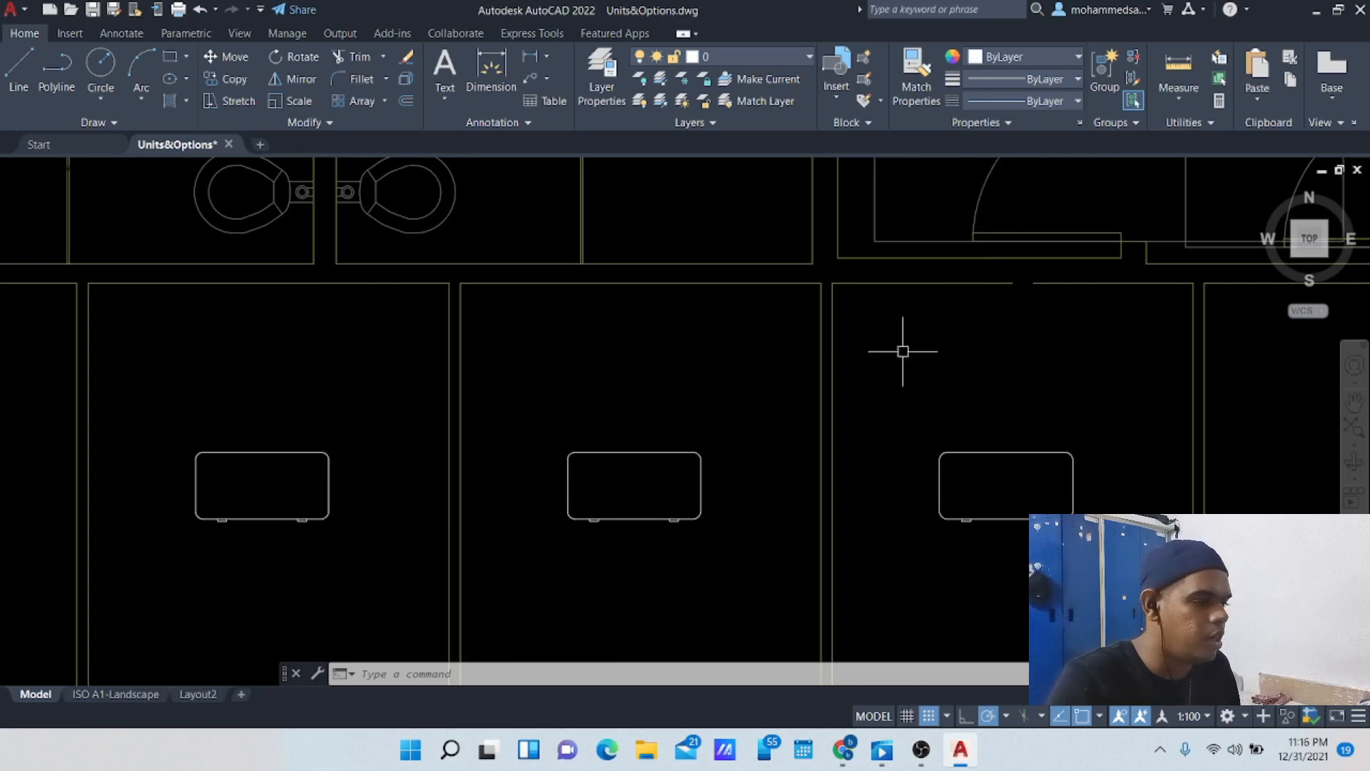
# Step: Select the arrayed desks to check their array settings, clear the selection, and view the available array types
pyautogui.scroll(-2, 918, 387)
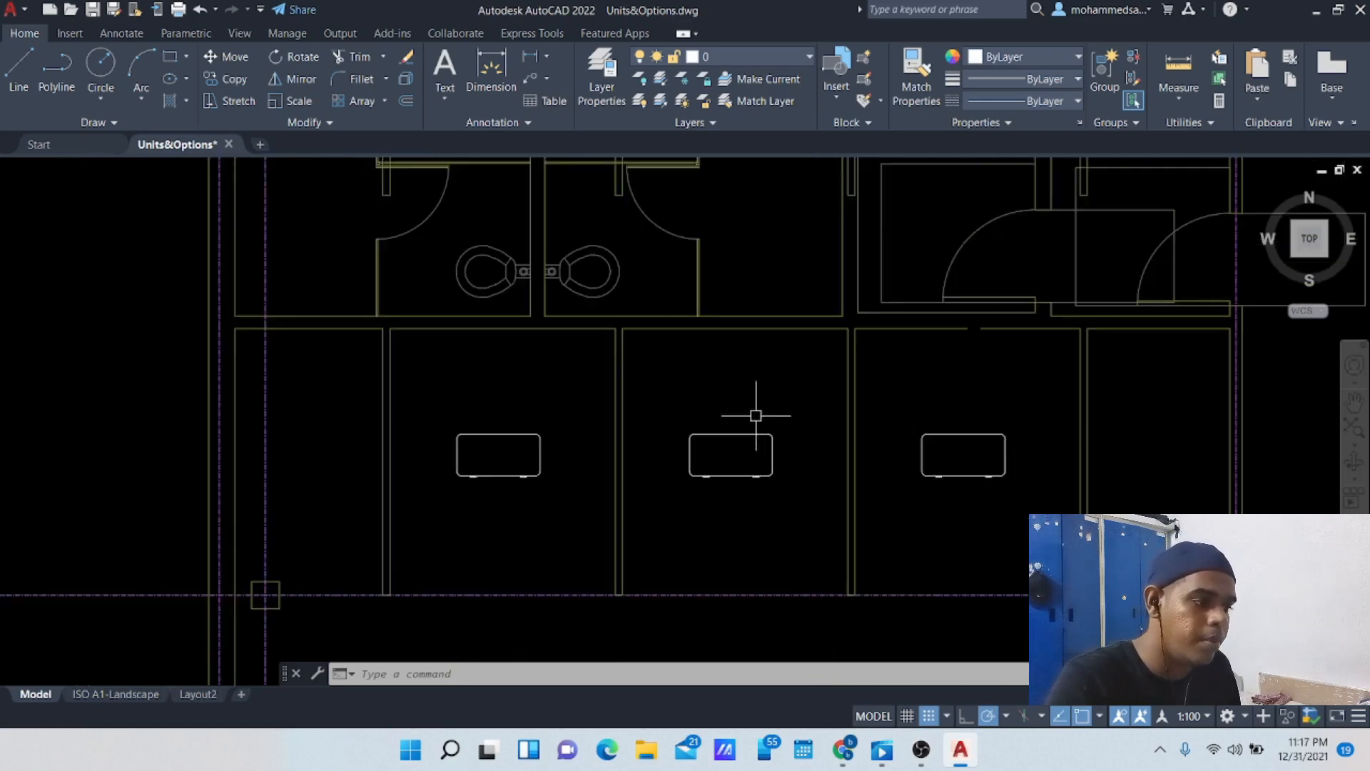
pyautogui.click(748, 435)
pyautogui.click(734, 367)
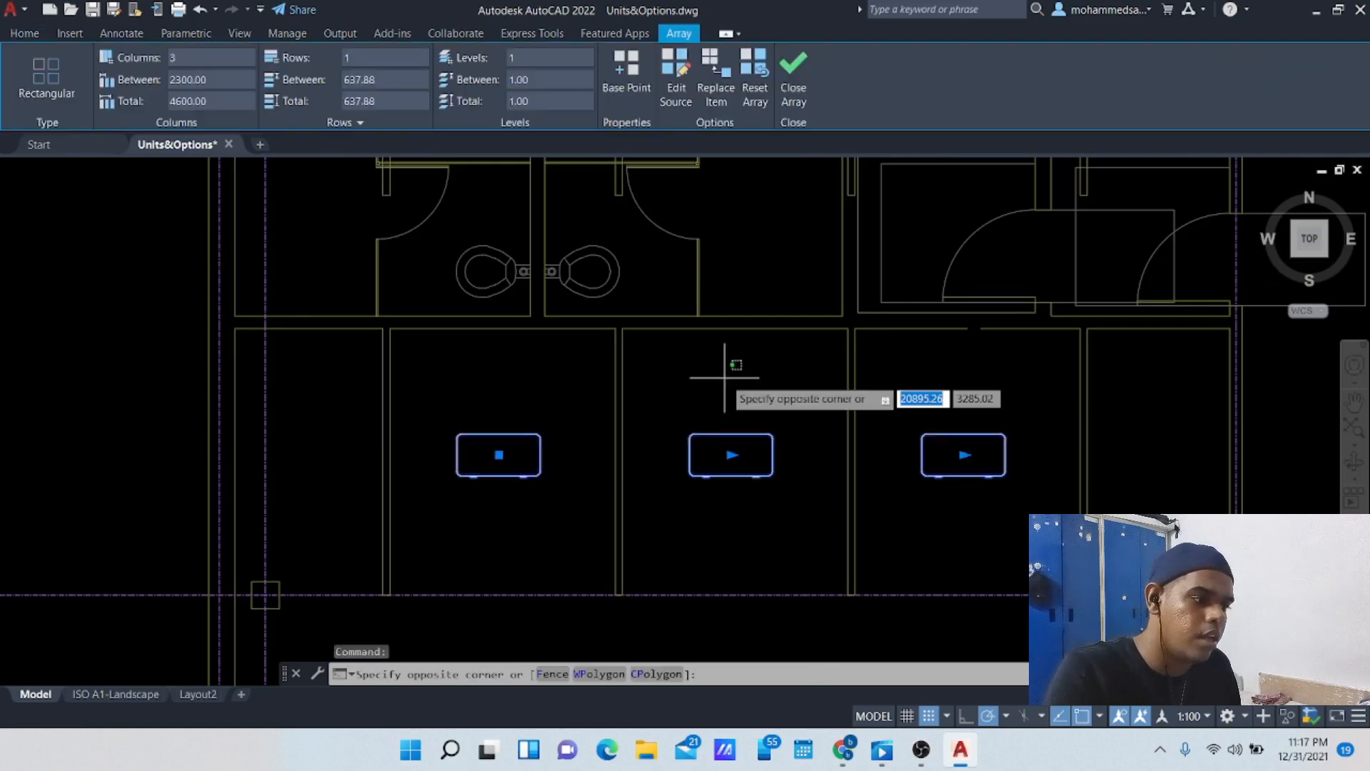
pyautogui.press('Escape')
pyautogui.press('Escape')
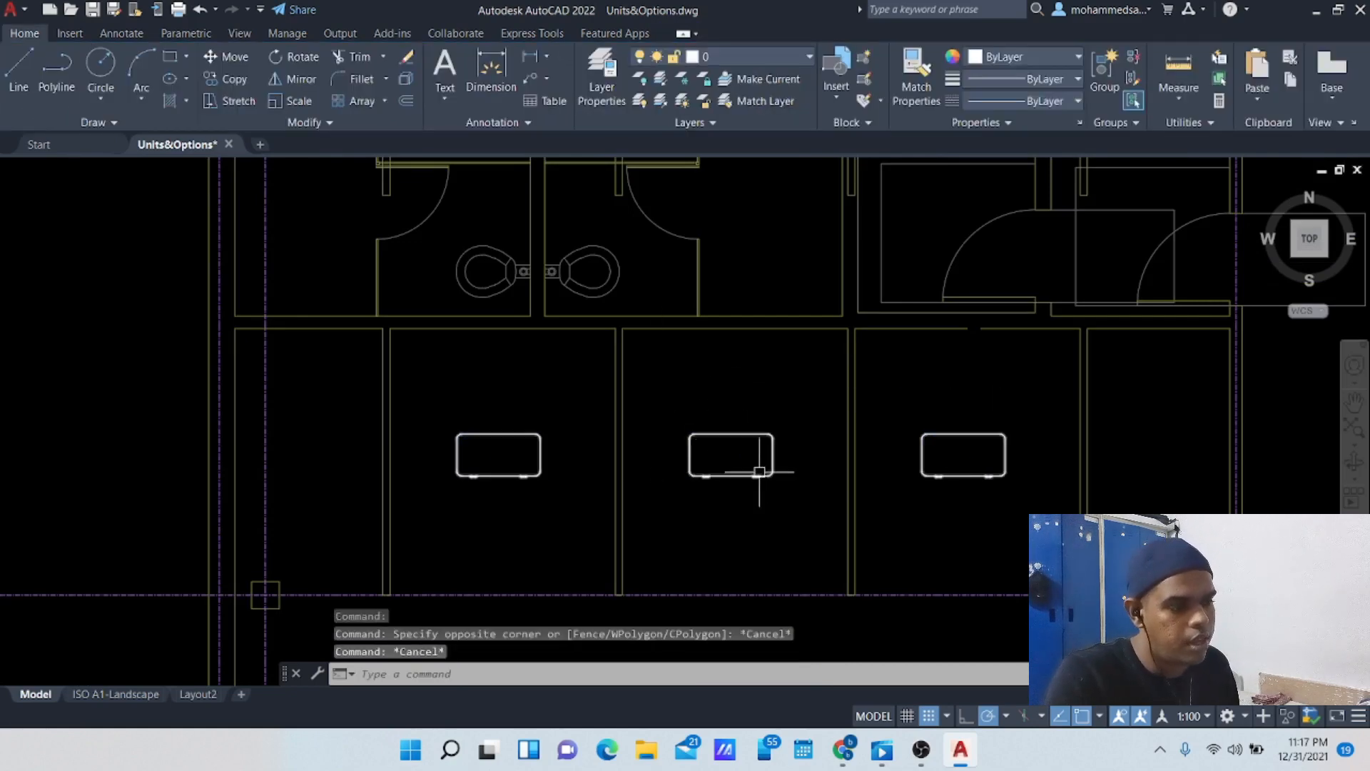
pyautogui.click(384, 104)
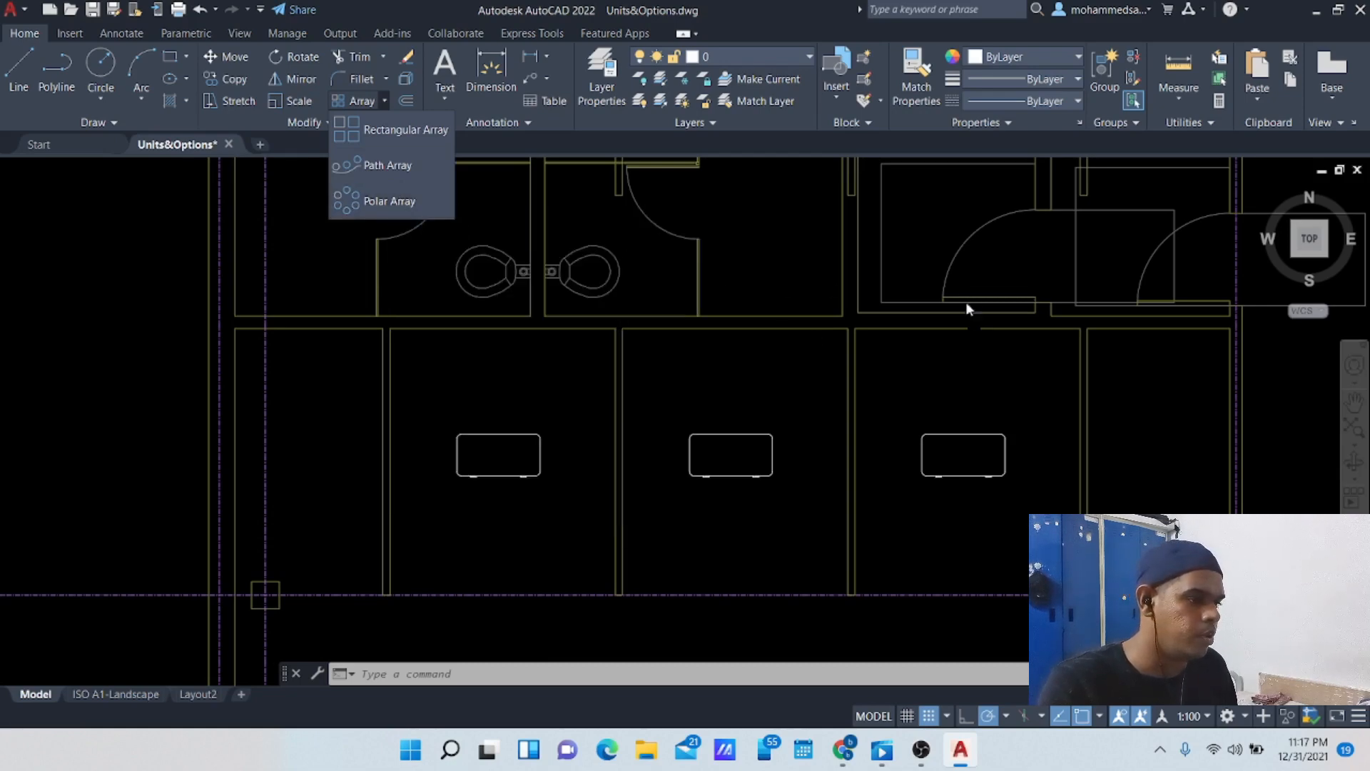
pyautogui.moveTo(1025, 299)
pyautogui.mouseDown(button='middle')
pyautogui.moveTo(820, 383)
pyautogui.moveTo(179, 307)
pyautogui.moveTo(65, 309)
pyautogui.mouseUp(button='middle')
pyautogui.scroll(-4, 698, 315)
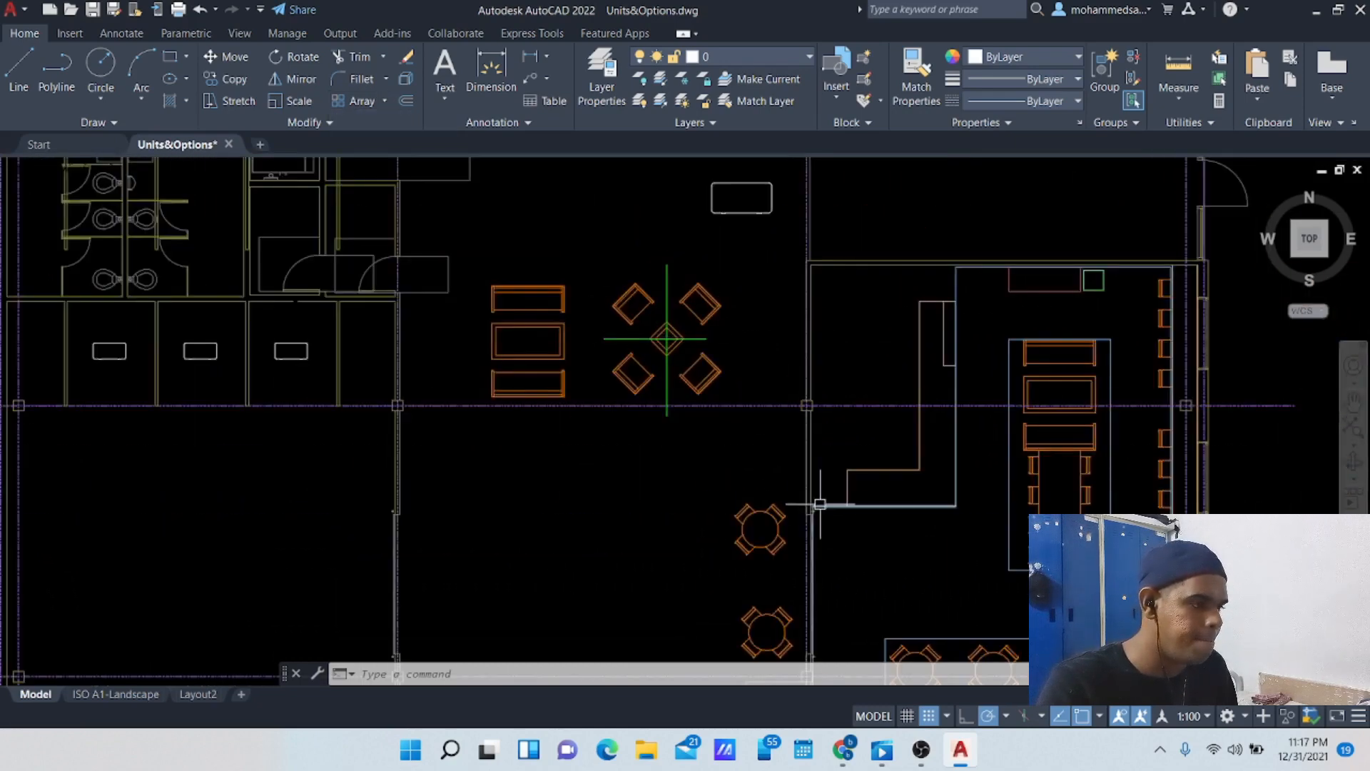
pyautogui.moveTo(783, 426)
pyautogui.mouseDown(button='middle')
pyautogui.moveTo(995, 208)
pyautogui.moveTo(957, 229)
pyautogui.moveTo(926, 310)
pyautogui.mouseUp(button='middle')
pyautogui.click(728, 368)
pyautogui.click(636, 315)
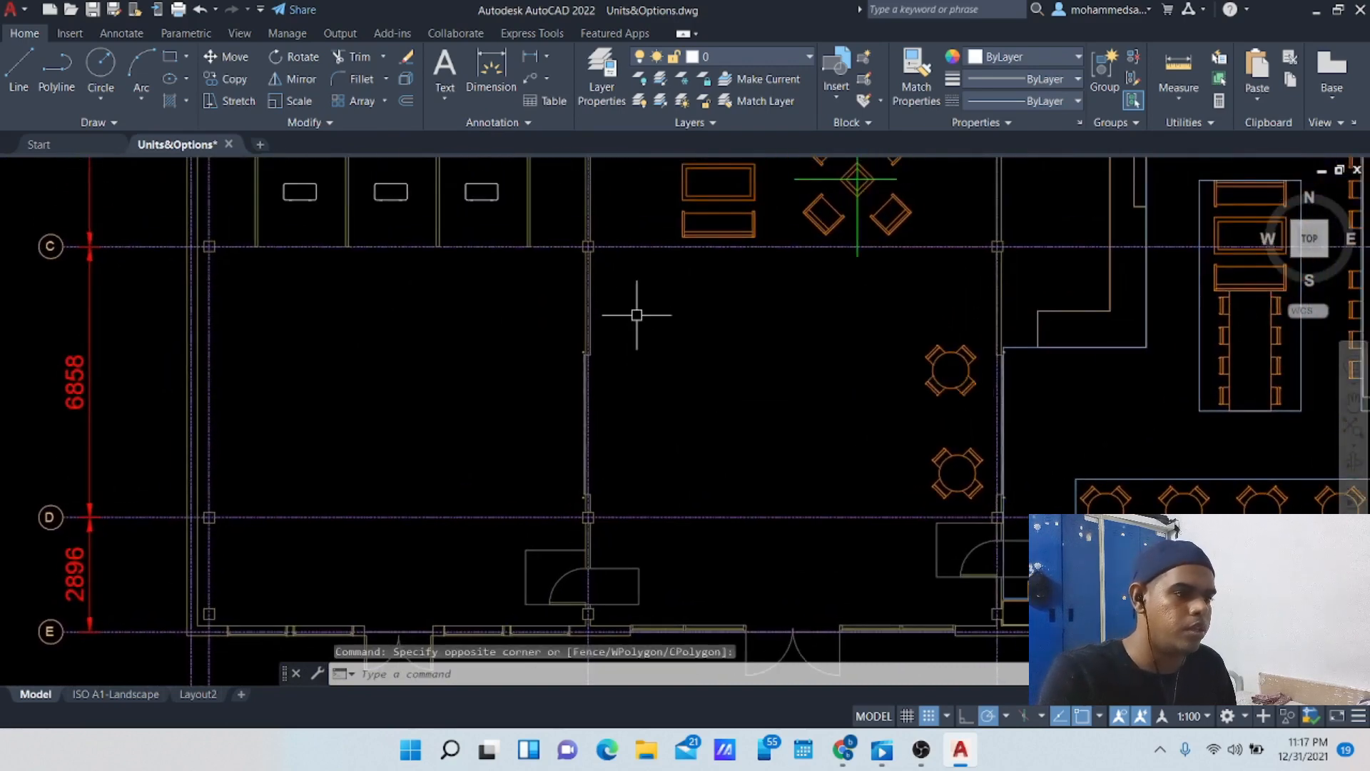
pyautogui.click(186, 57)
pyautogui.click(207, 121)
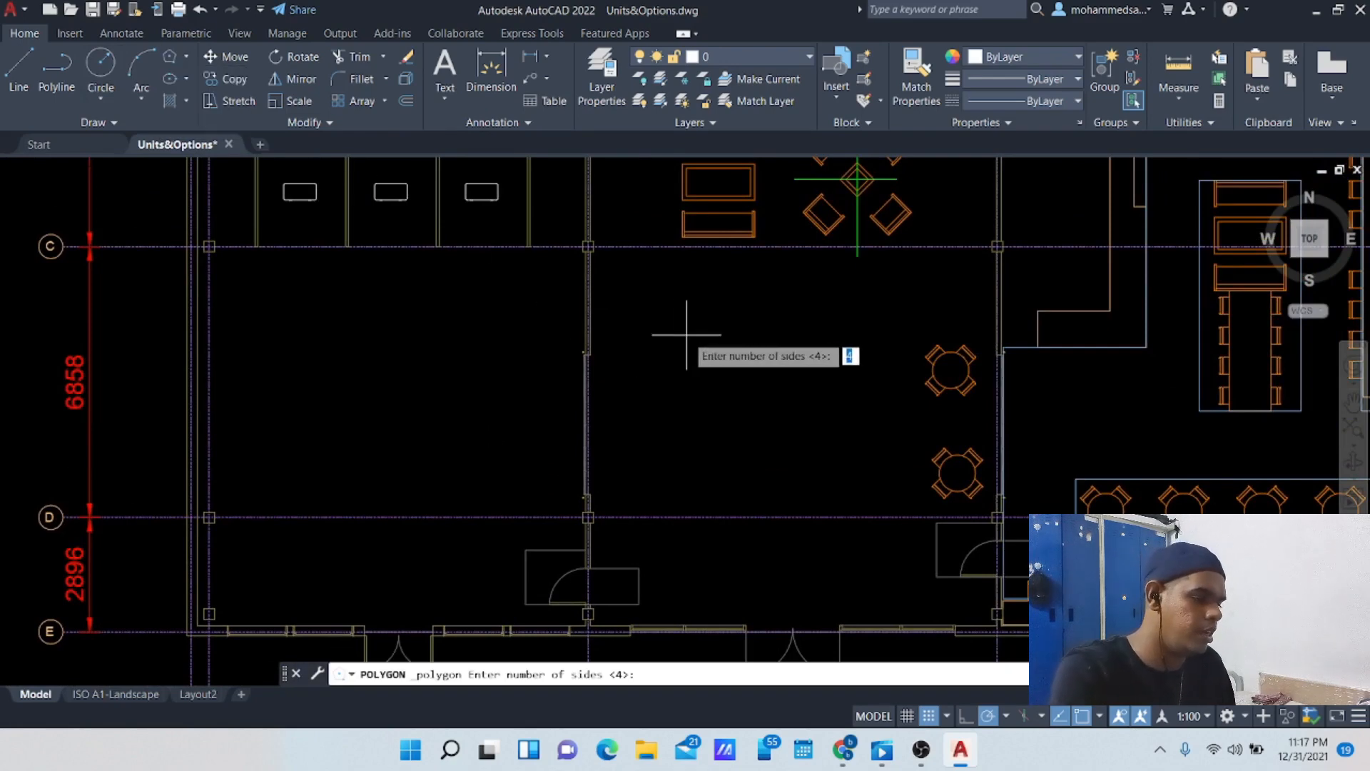
pyautogui.press('Return')
pyautogui.click(687, 336)
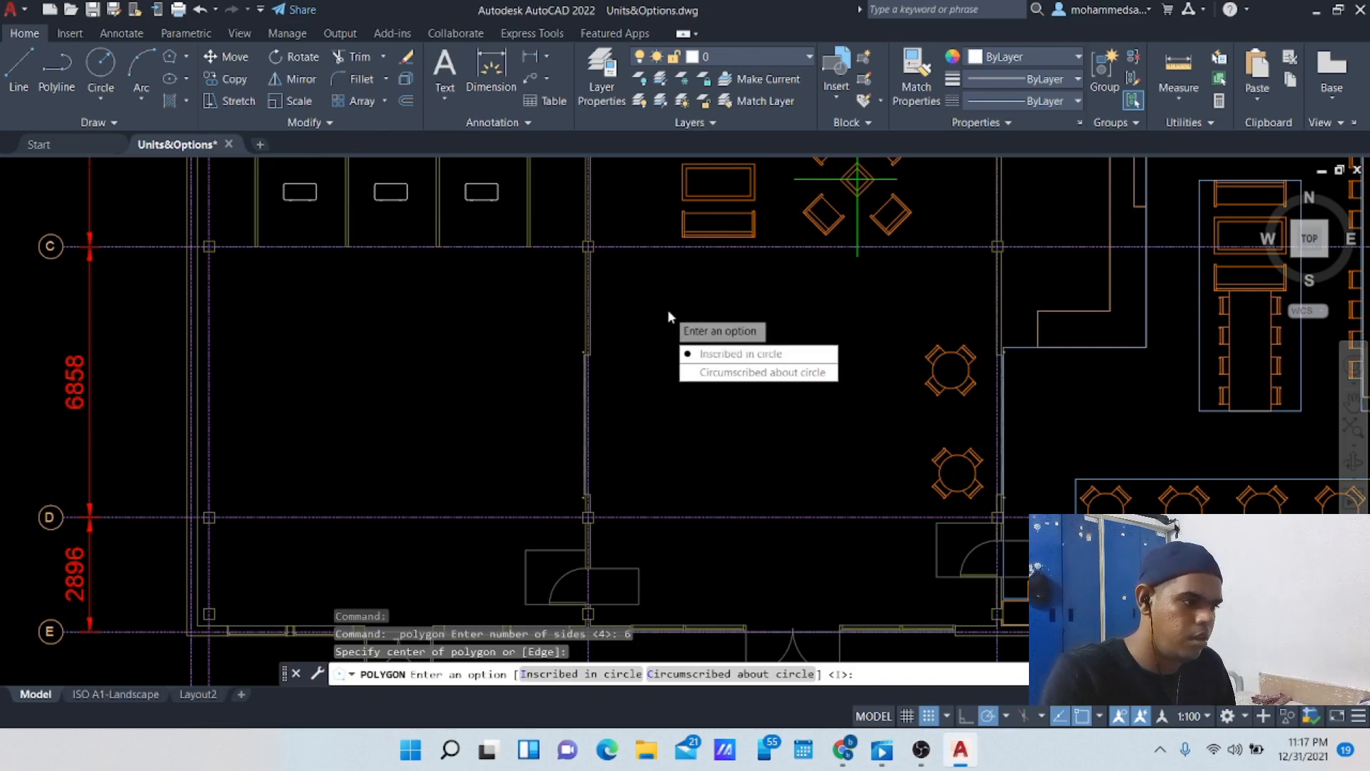
pyautogui.press('Escape')
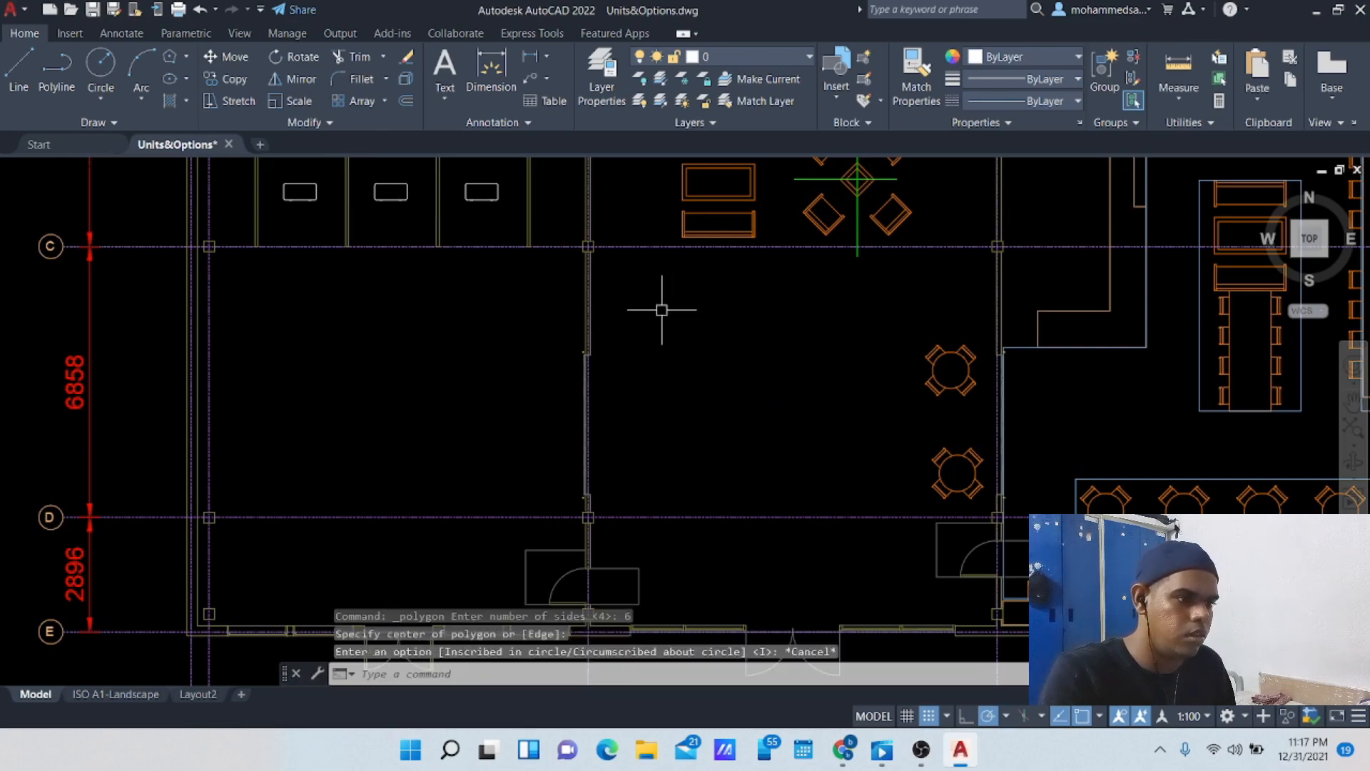
# Step: Draw a six-sided polygon by its edge in the empty room between grid lines C and D, and move it toward the room's middle
pyautogui.click(167, 59)
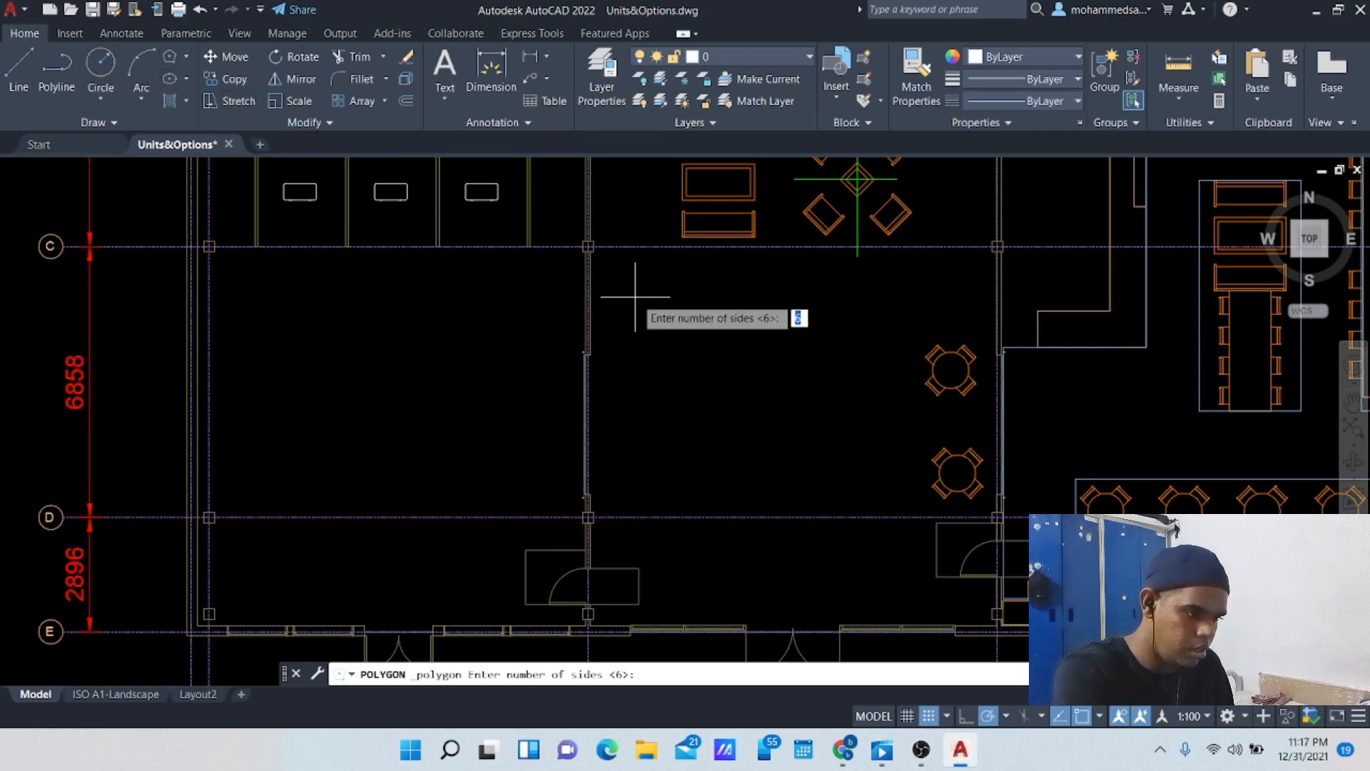
pyautogui.press('Return')
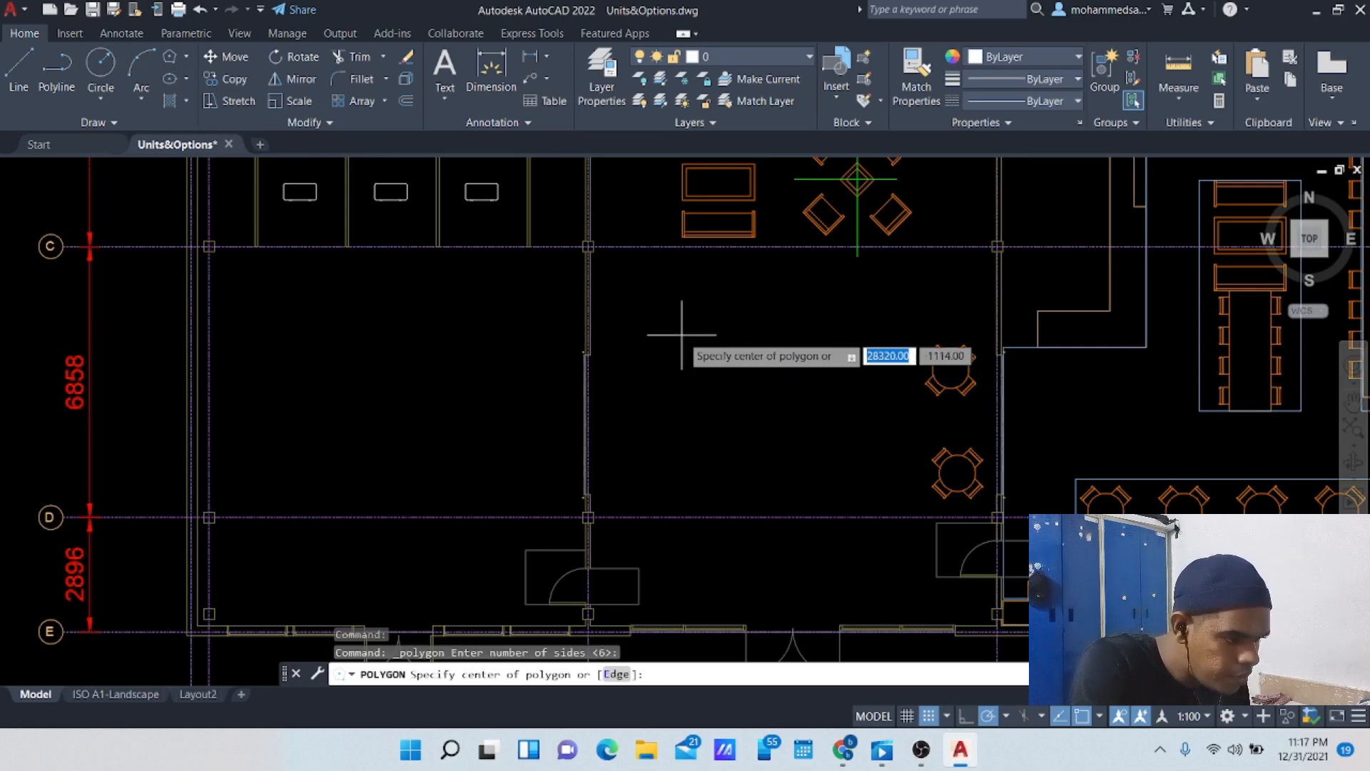
pyautogui.click(615, 675)
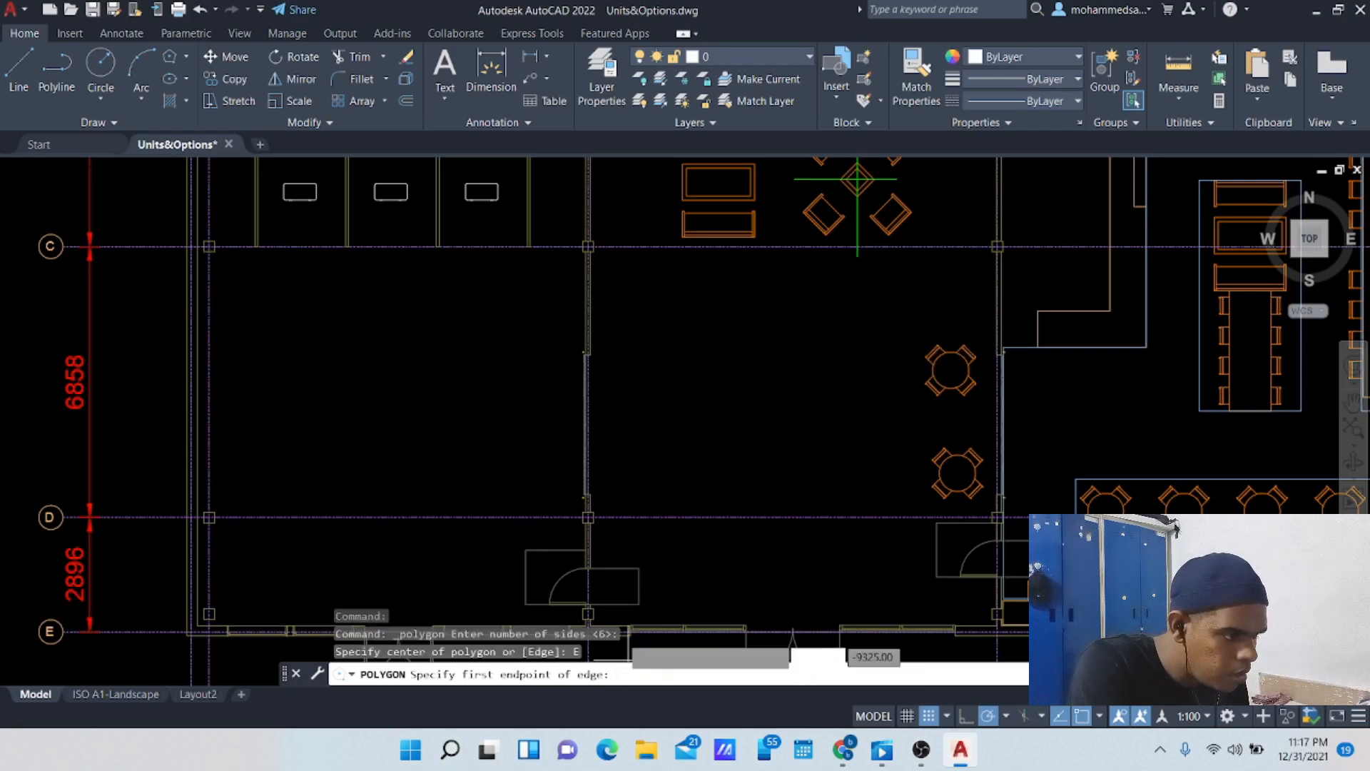
pyautogui.click(637, 300)
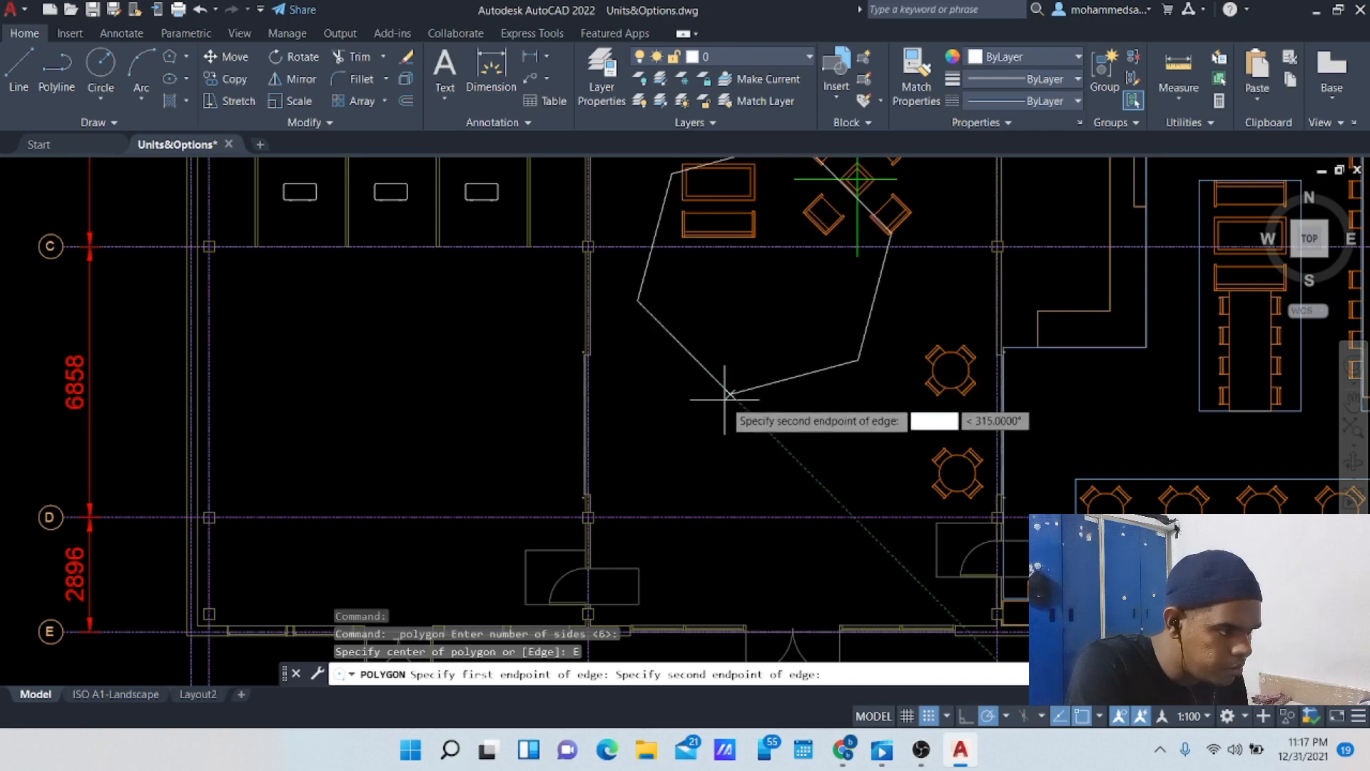
pyautogui.click(681, 326)
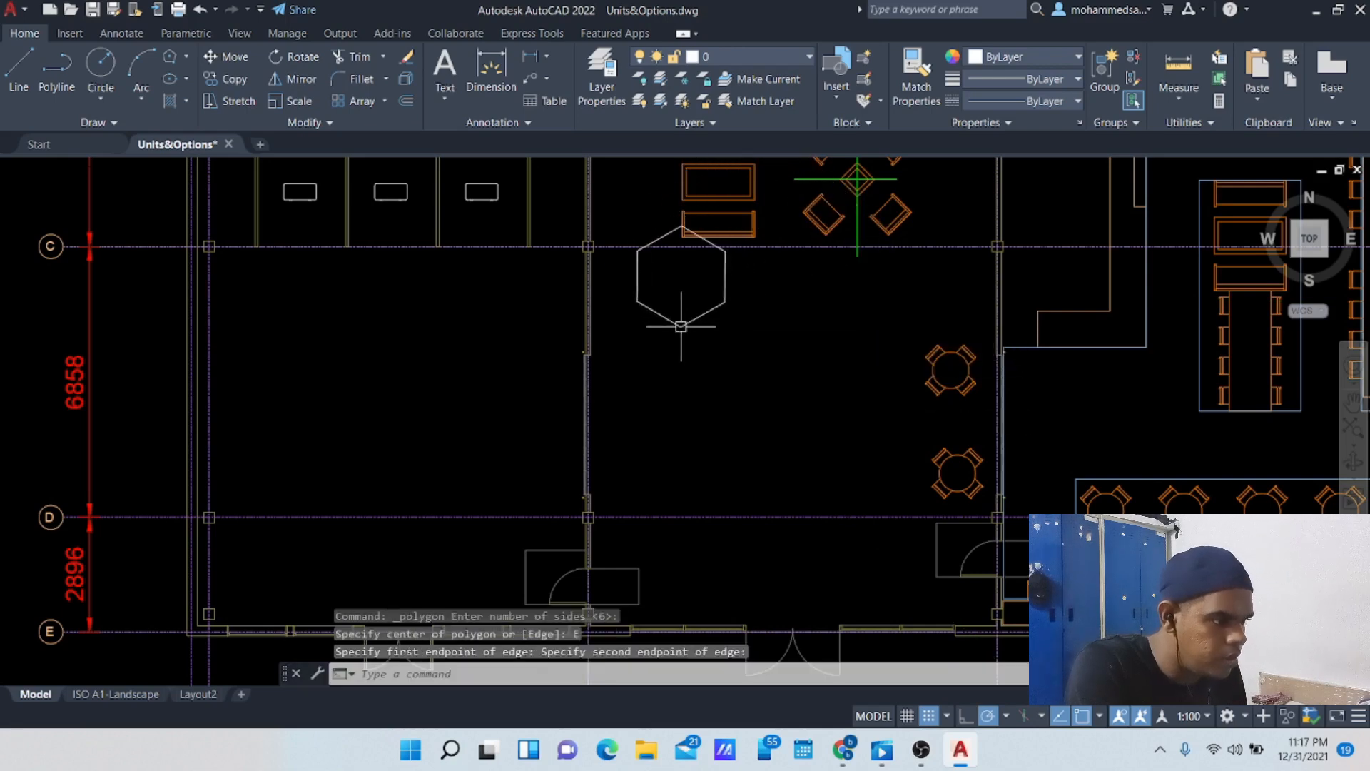
pyautogui.click(714, 311)
pyautogui.moveTo(714, 312); pyautogui.dragTo(781, 419)
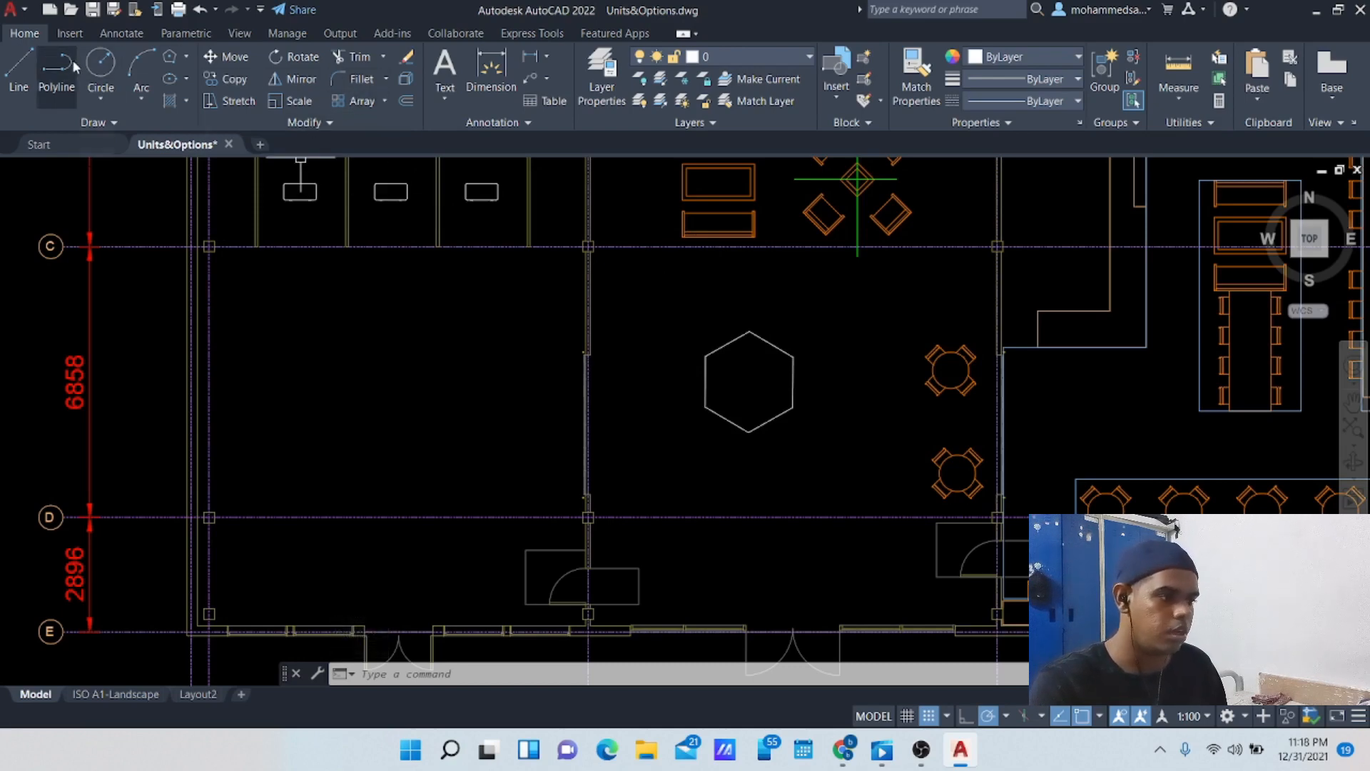
# Step: Draw a three-point arc curving over the top of the hexagon
pyautogui.click(135, 67)
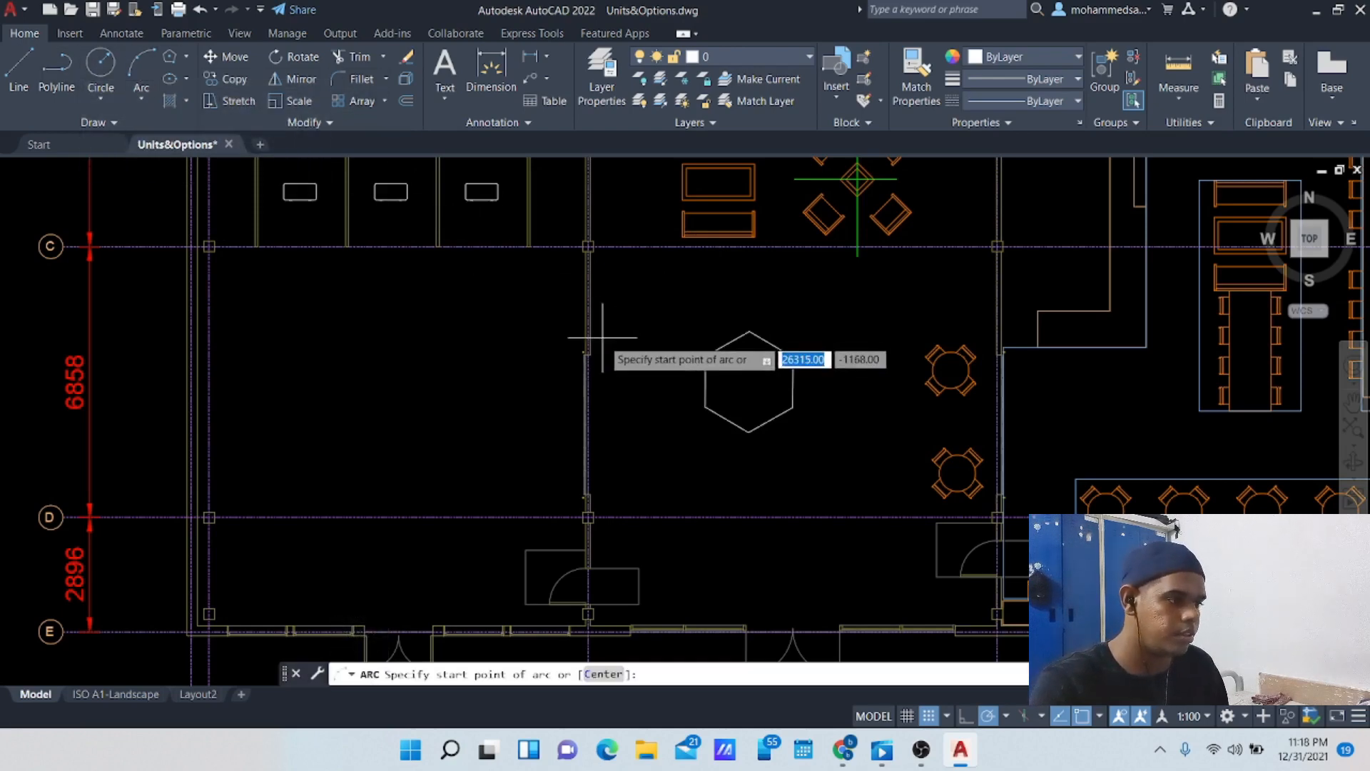
pyautogui.click(675, 329)
pyautogui.click(746, 286)
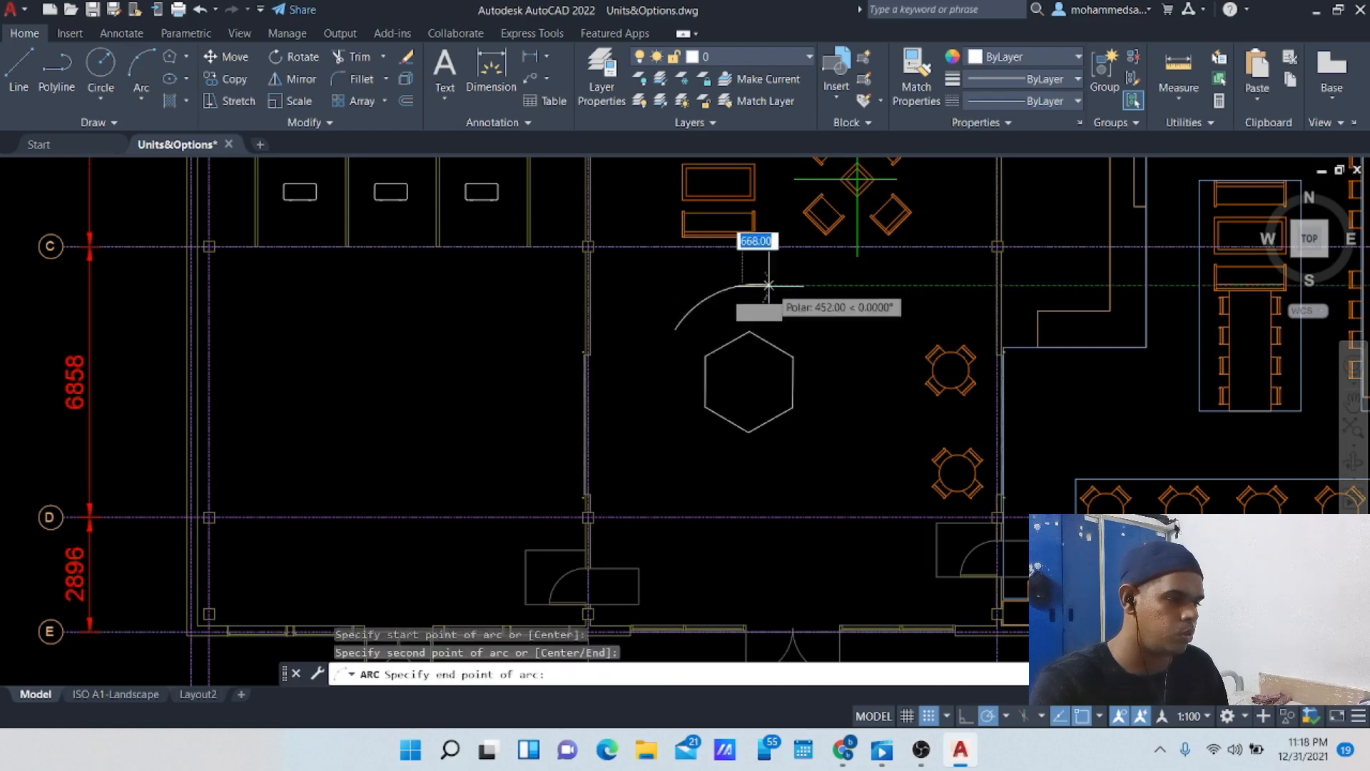
pyautogui.click(815, 329)
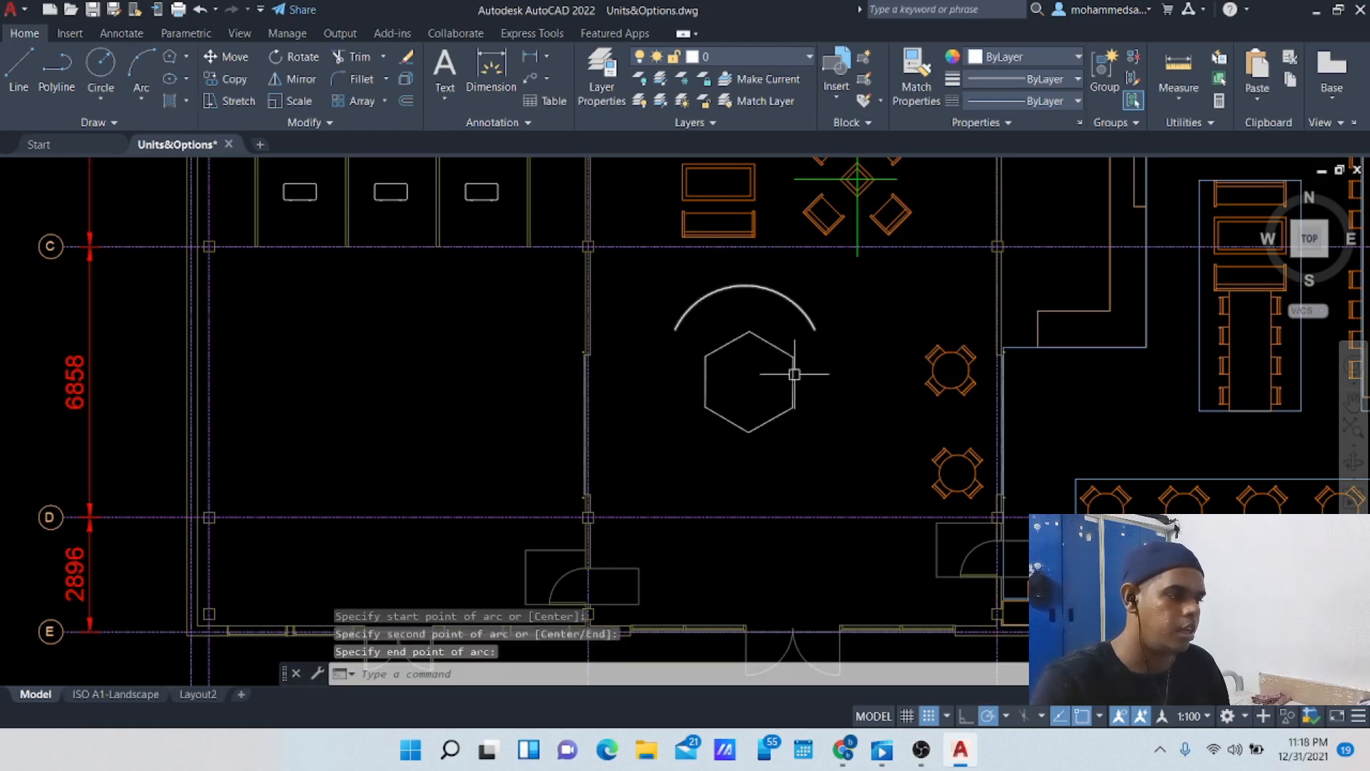
# Step: Move the lower-left chair of the upper round table to just outside the arc's right end
pyautogui.click(932, 387)
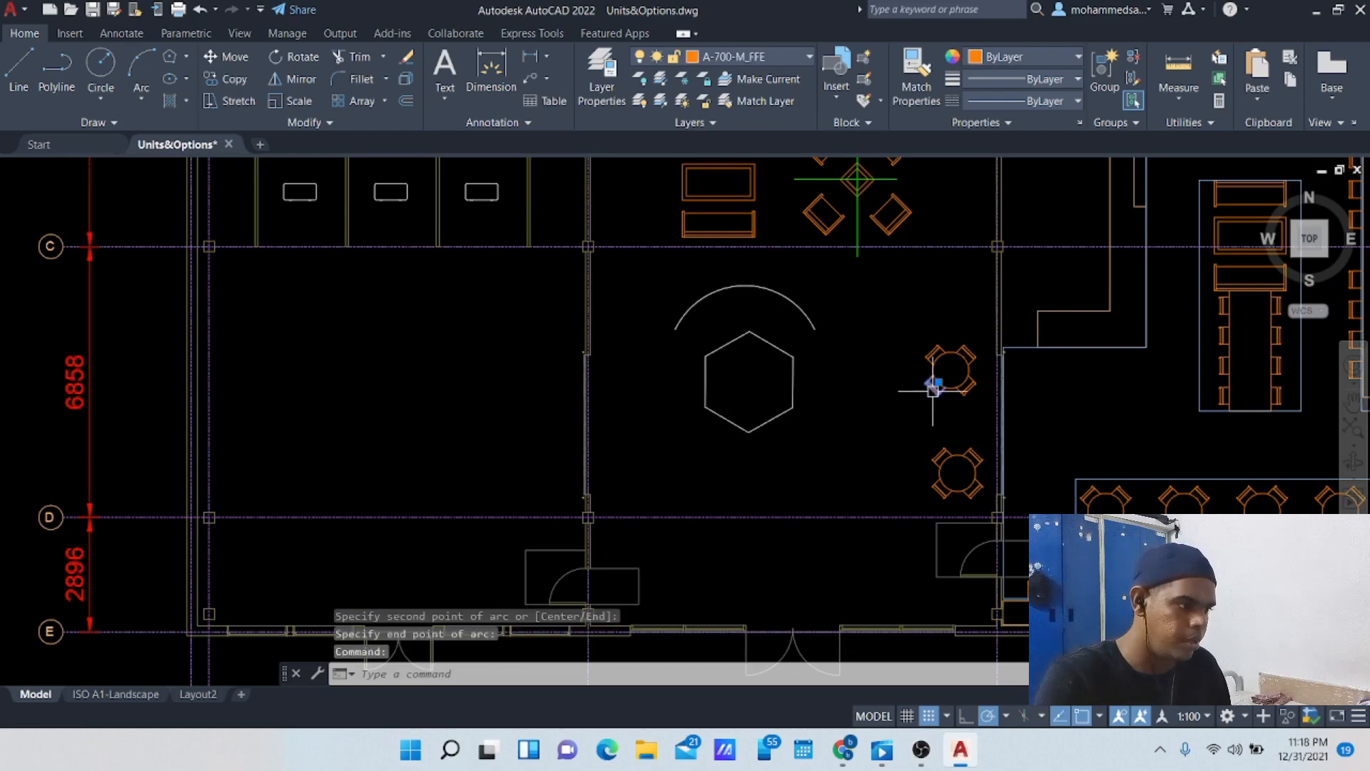
pyautogui.moveTo(933, 387); pyautogui.dragTo(881, 378)
pyautogui.moveTo(830, 325); pyautogui.dragTo(828, 317)
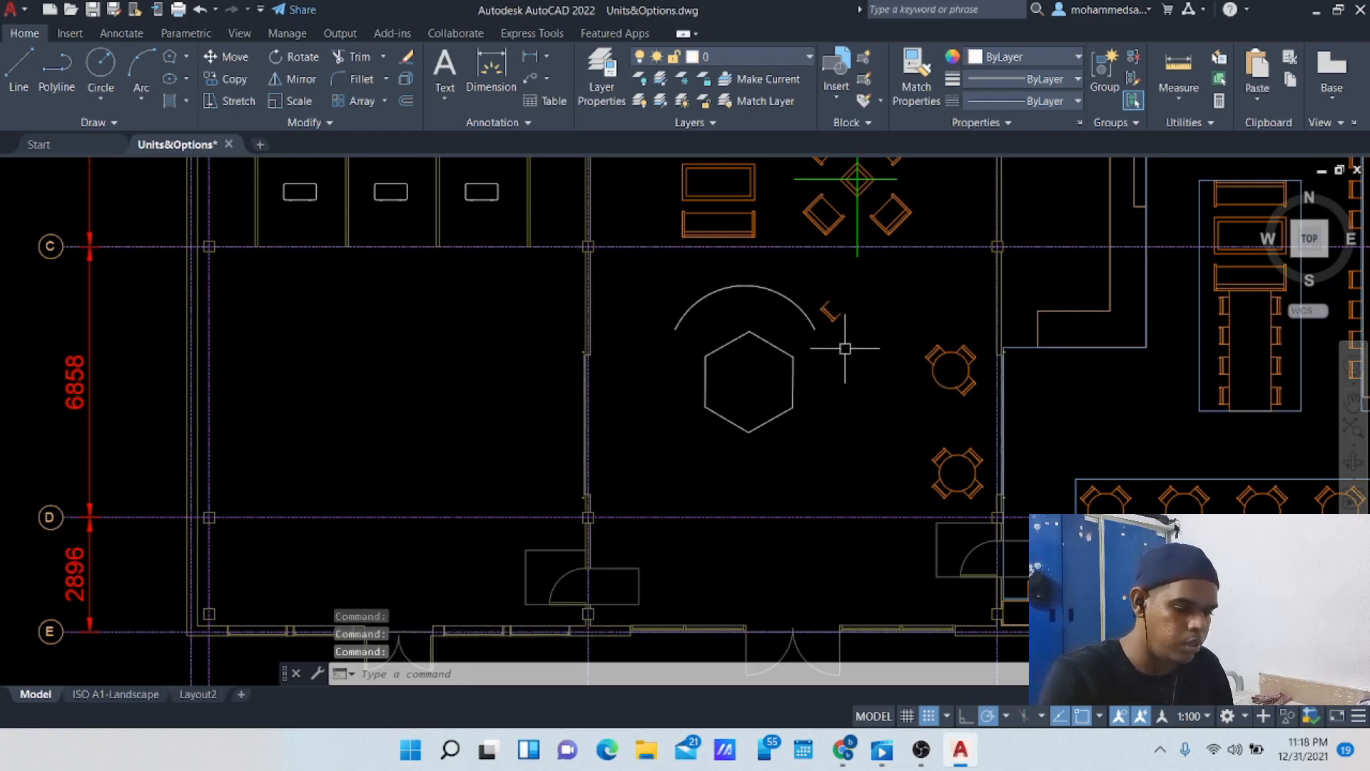
# Step: Rotate the chair beside the arc's right end about a base point on the chair
pyautogui.click(826, 311)
pyautogui.write('R')
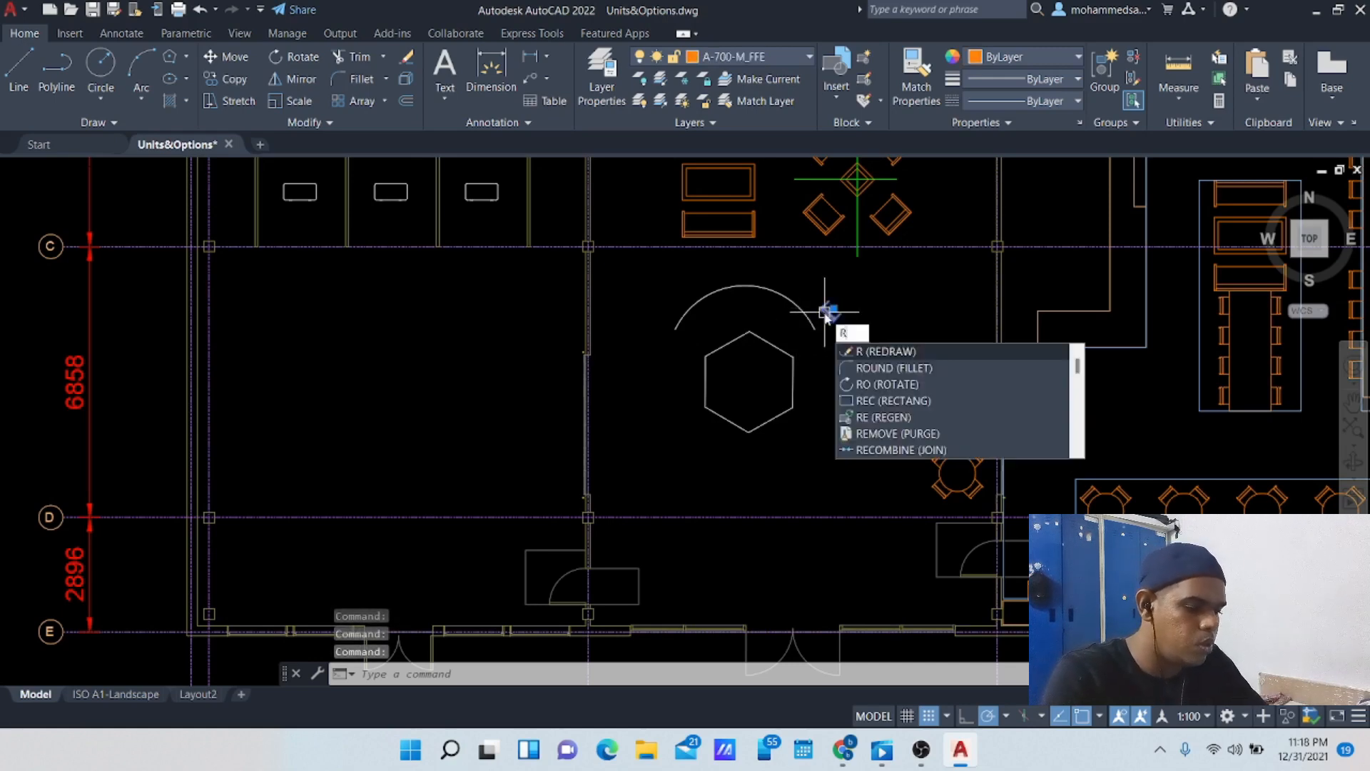
pyautogui.write('otat')
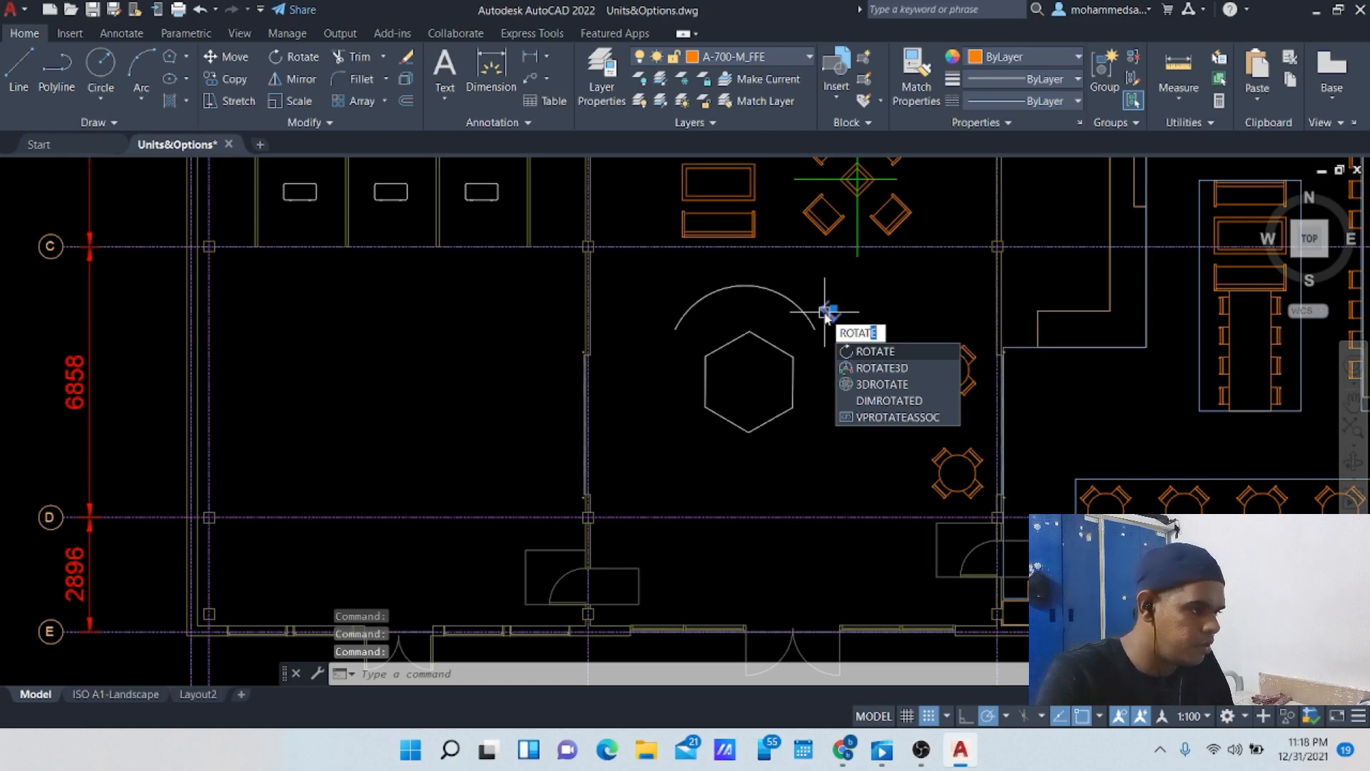
pyautogui.click(930, 351)
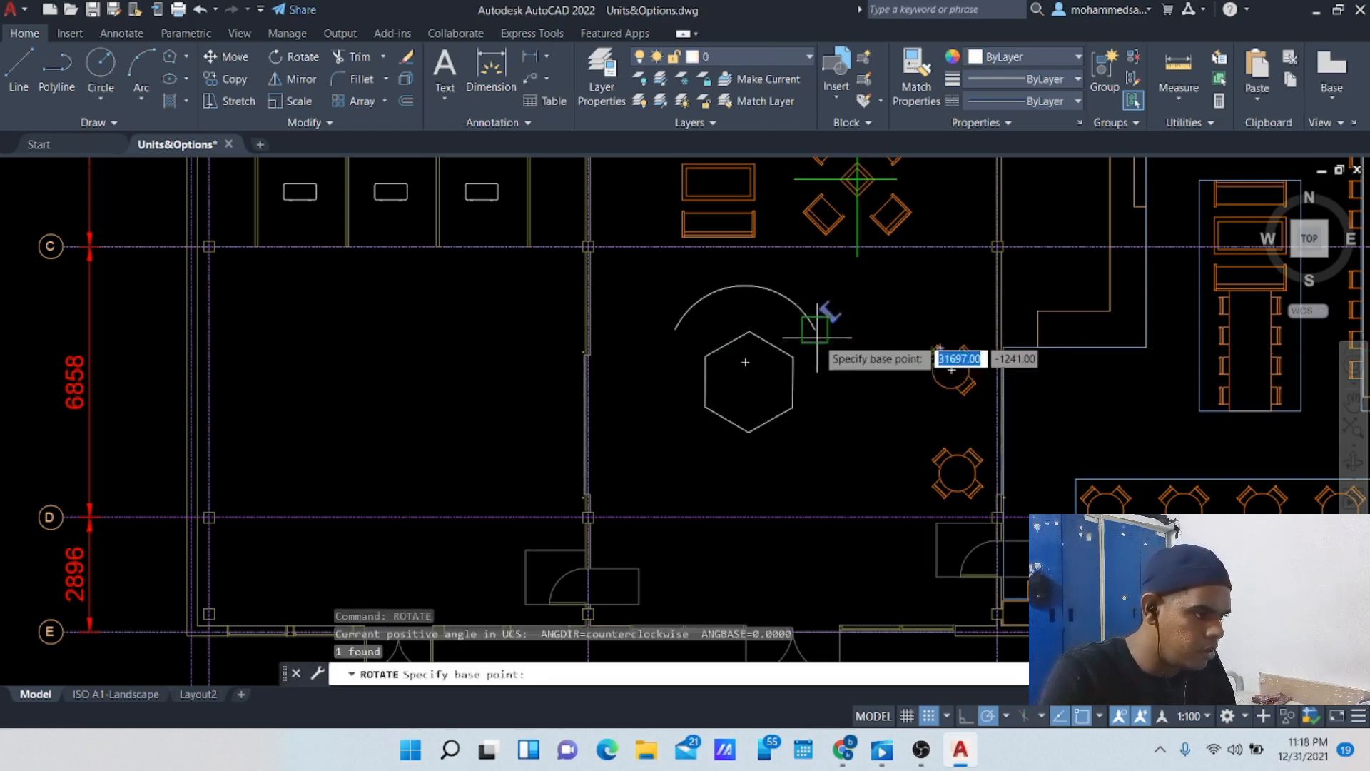
pyautogui.click(828, 317)
pyautogui.click(806, 336)
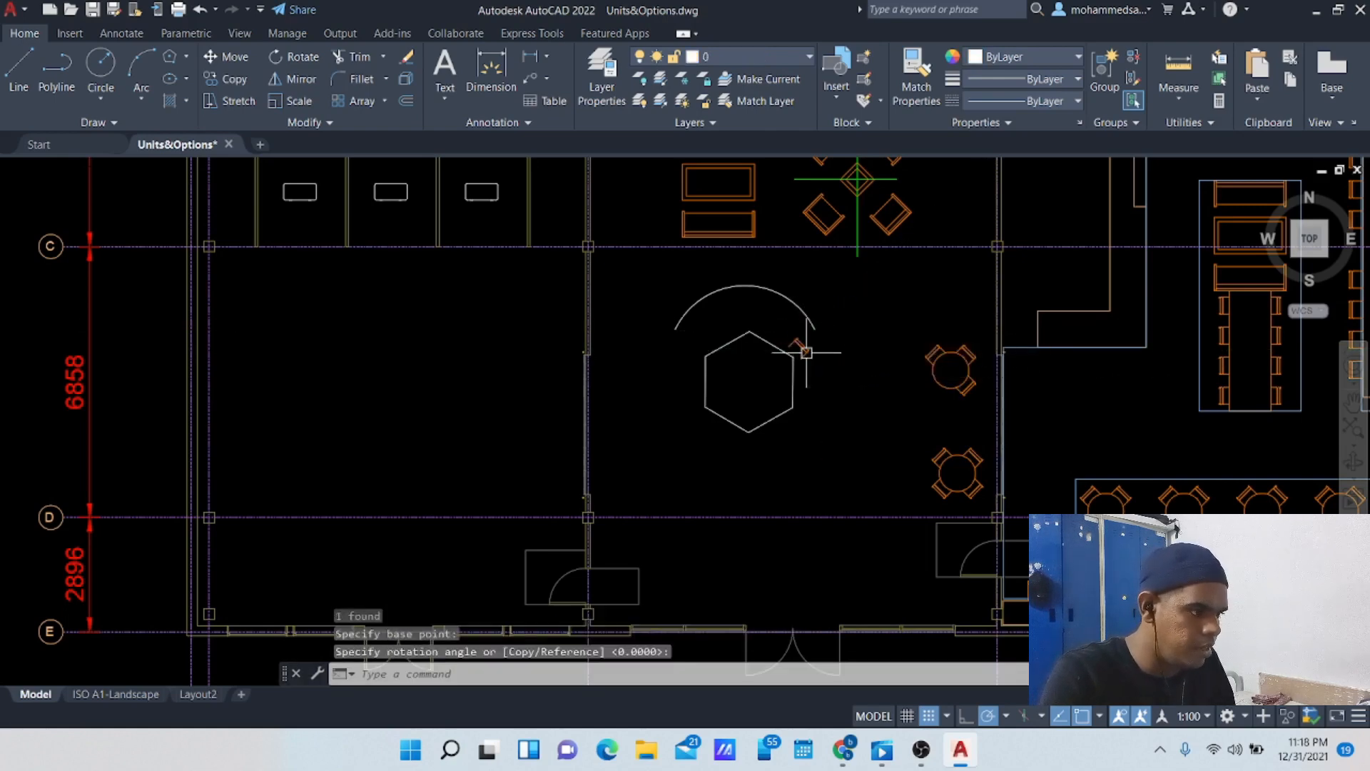
# Step: Move the rotated chair up against the outer side of the arc's right end
pyautogui.click(809, 354)
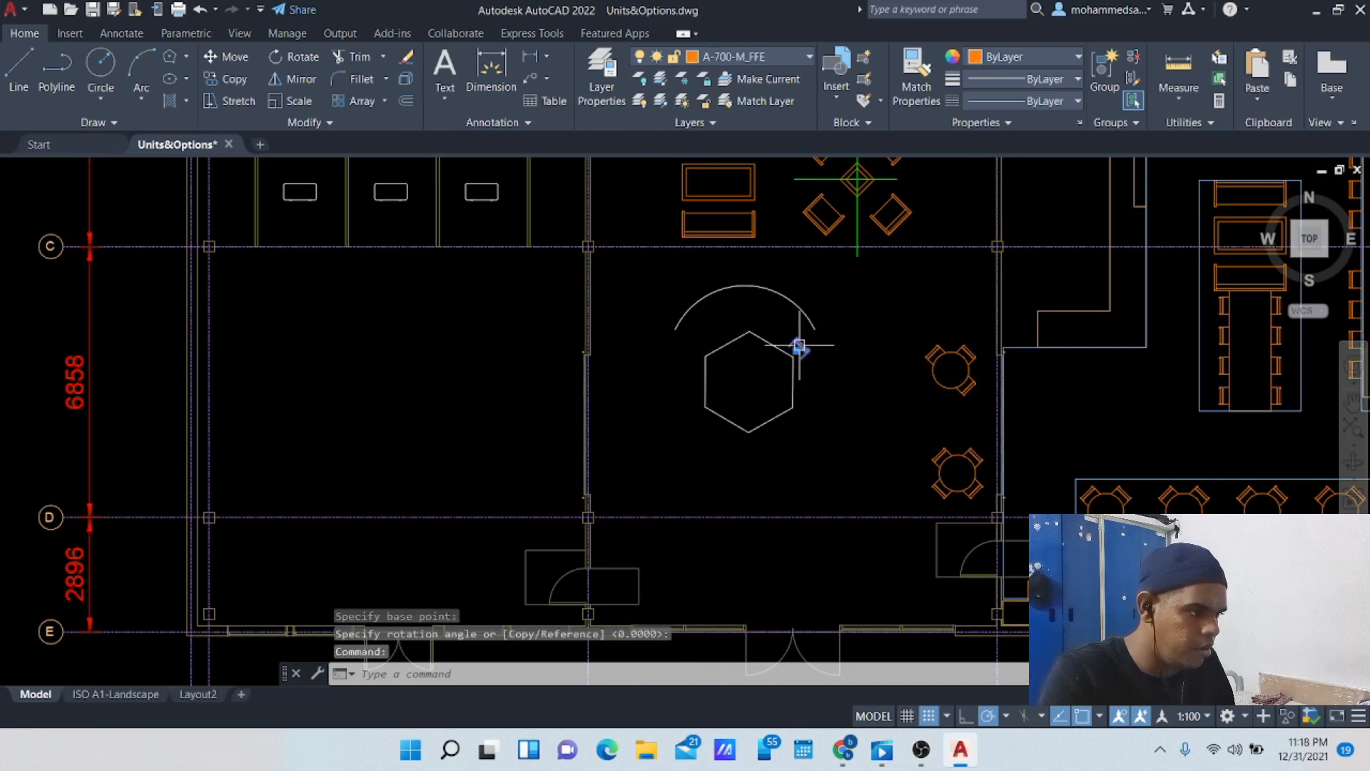
pyautogui.press('Escape')
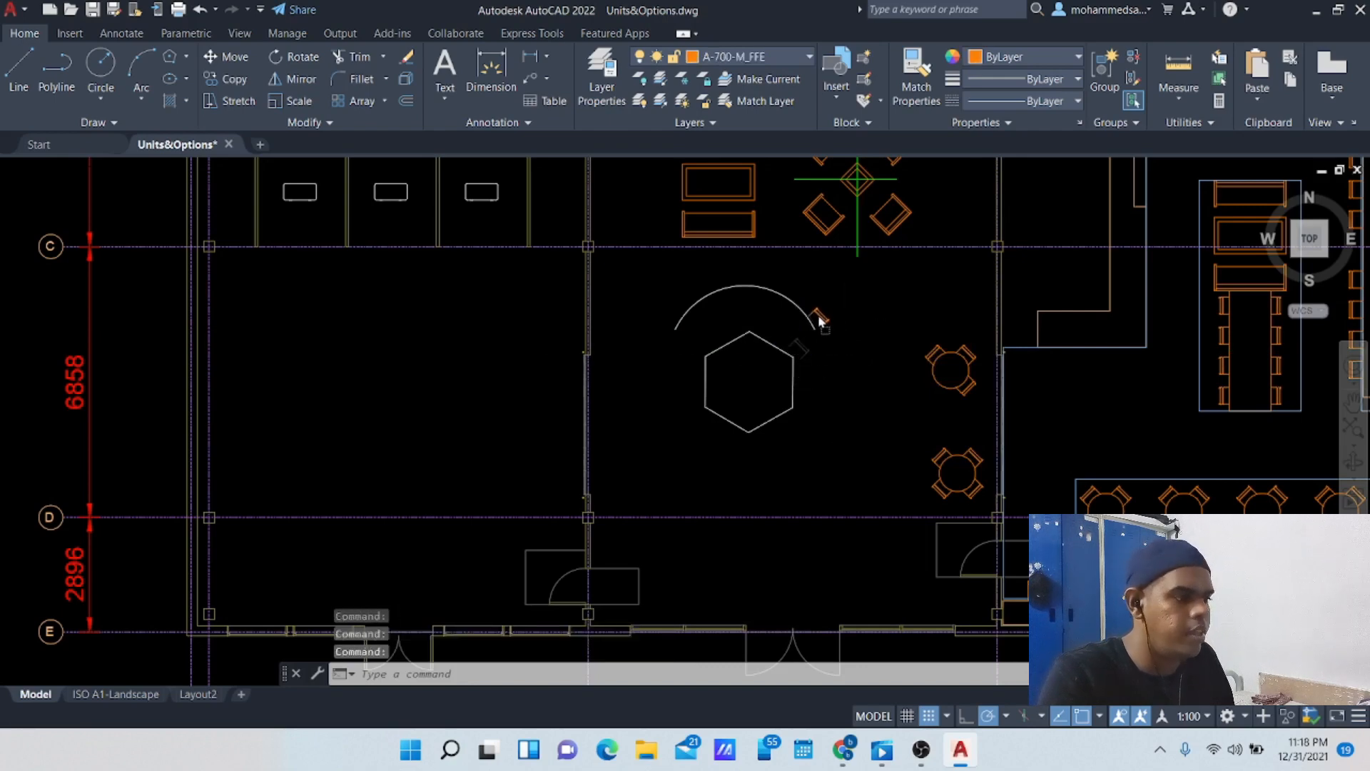
pyautogui.moveTo(819, 322); pyautogui.dragTo(818, 321)
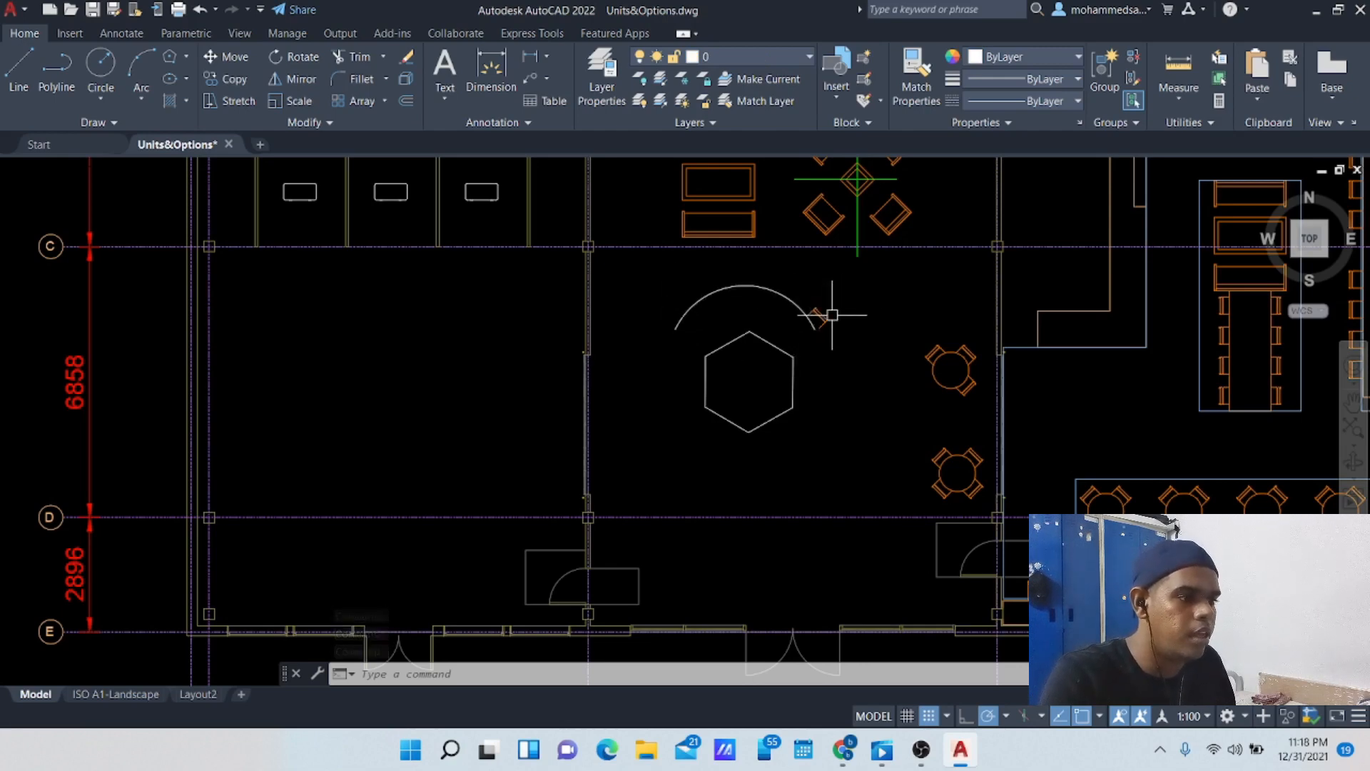
# Step: View the array types again, and move the chair from the arc to just outside the hexagon's right side
pyautogui.click(384, 99)
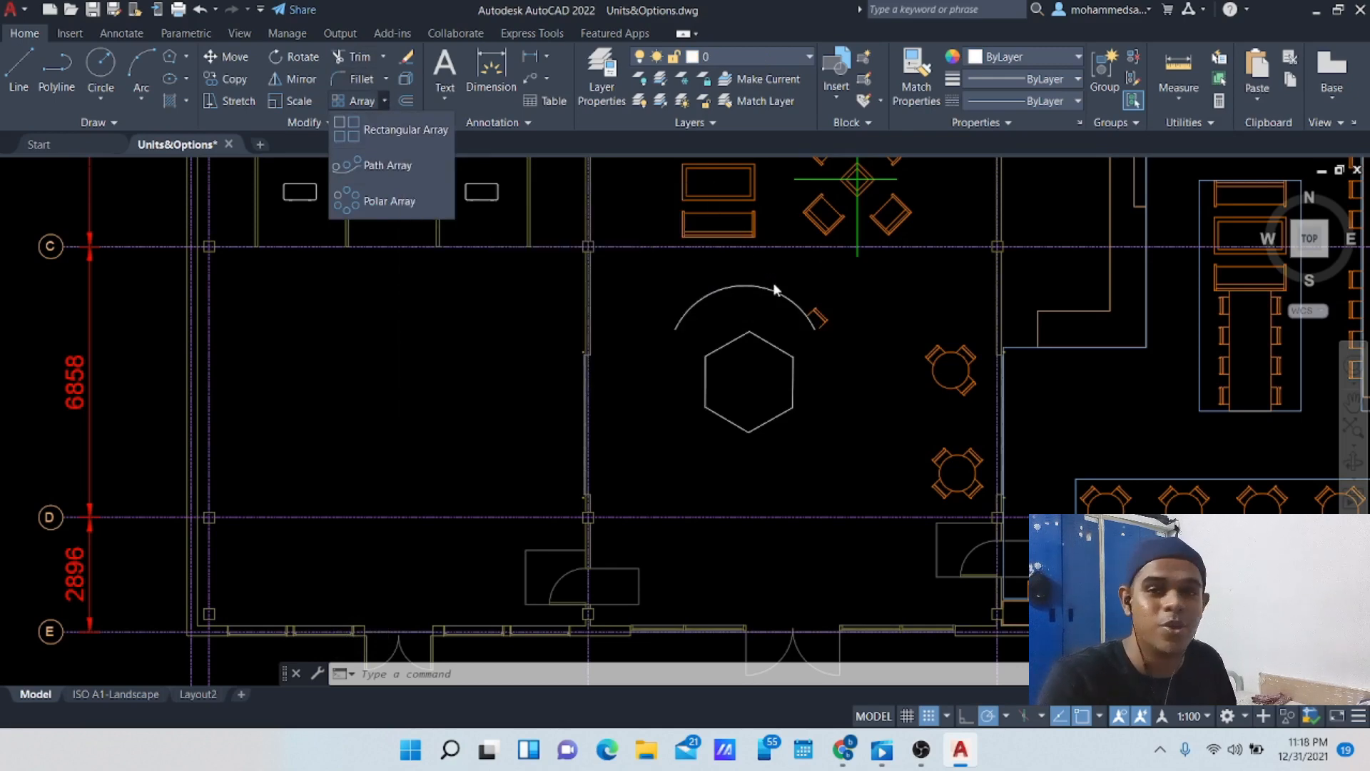
pyautogui.click(823, 315)
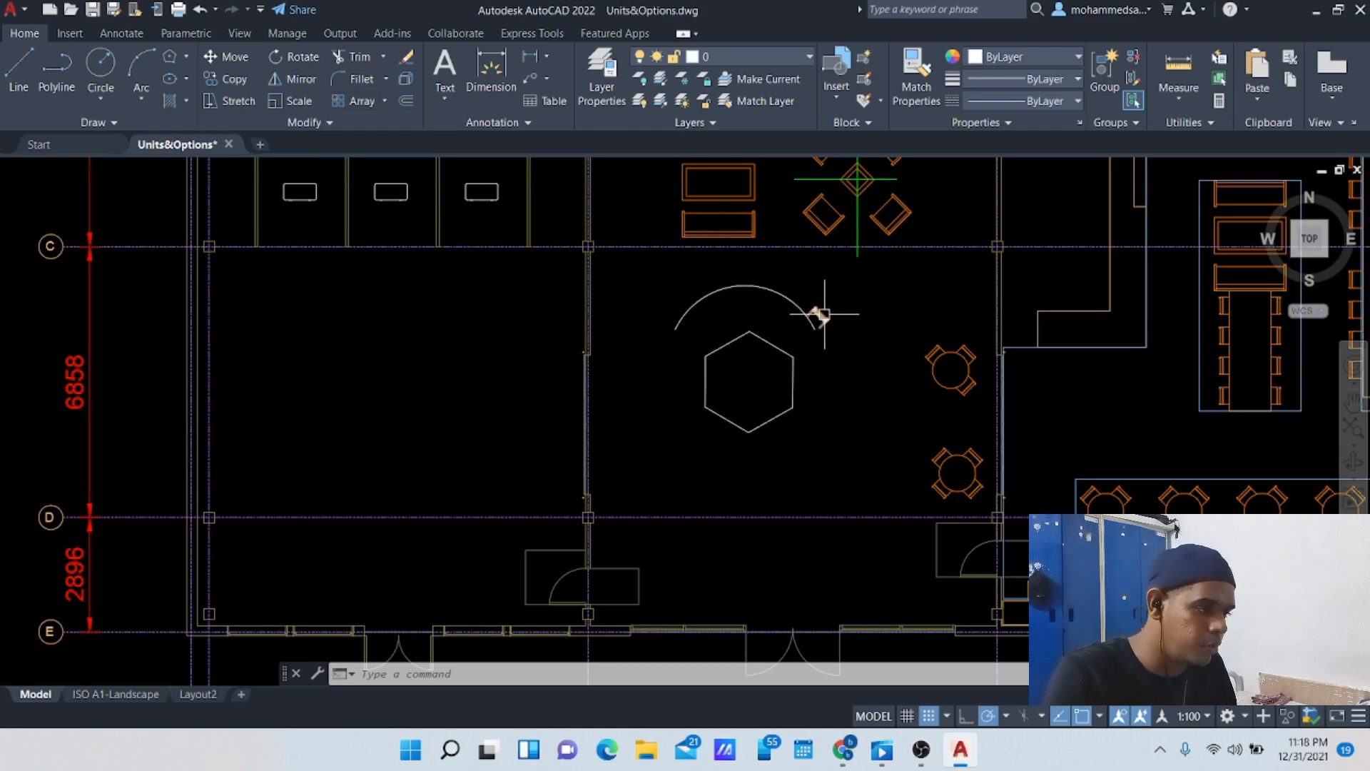
pyautogui.click(822, 316)
pyautogui.moveTo(822, 315); pyautogui.dragTo(825, 377)
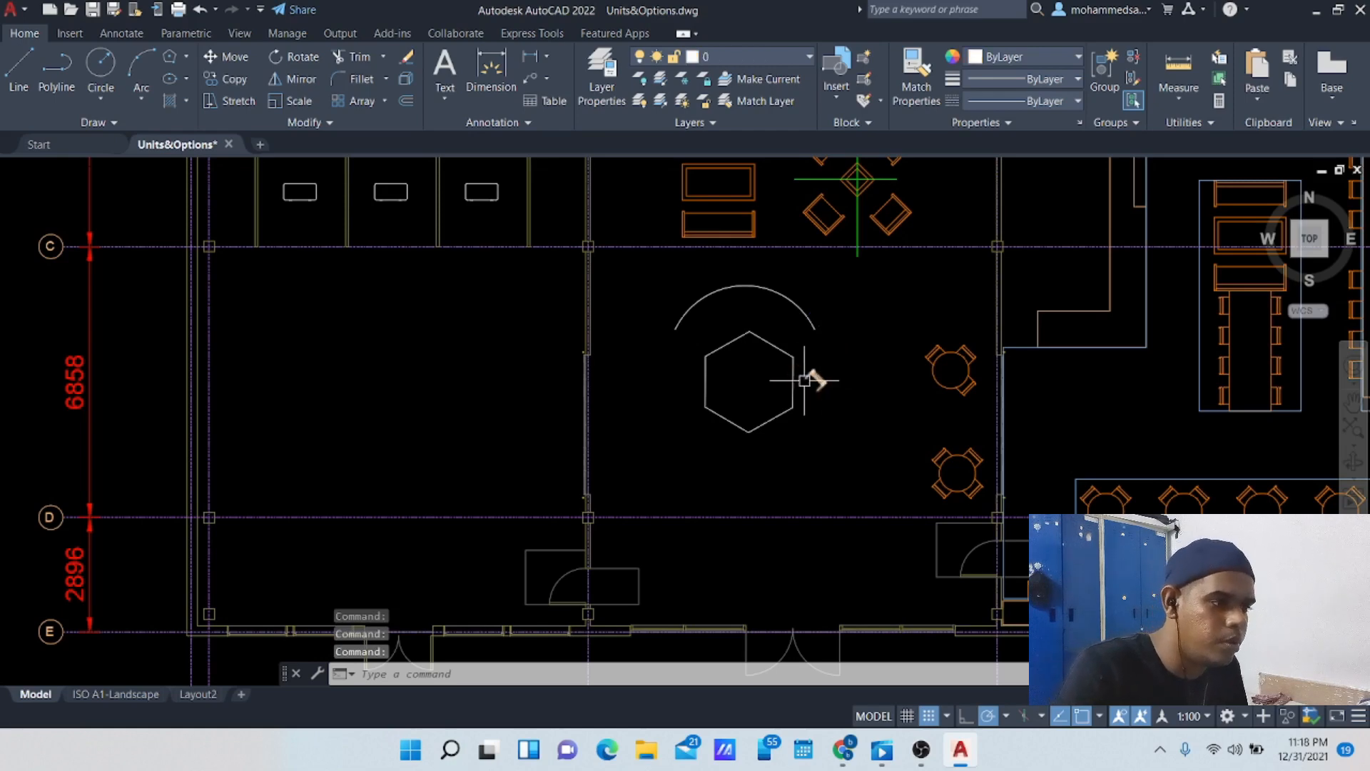
# Step: Rotate the chair beside the hexagon about a point just below it so it faces the hexagon's vertical right side
pyautogui.click(384, 101)
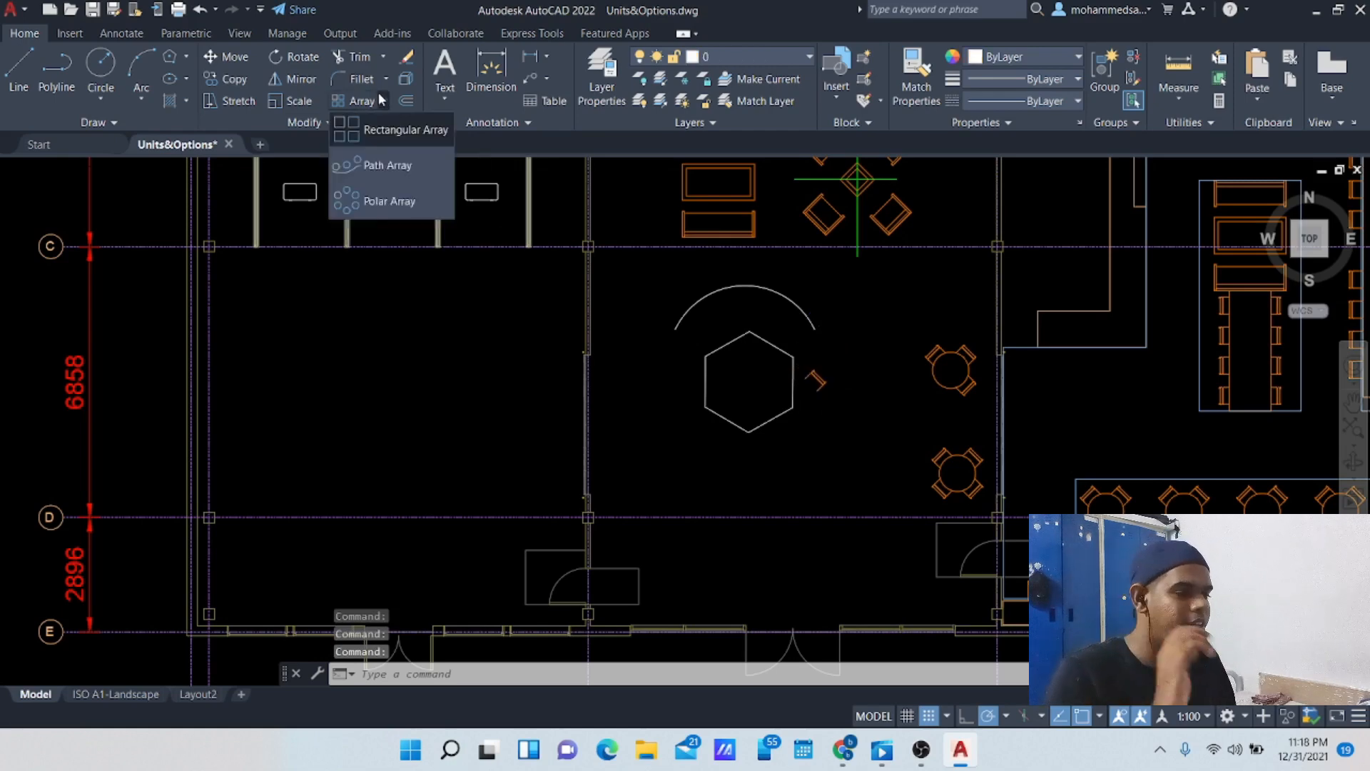
pyautogui.click(816, 375)
pyautogui.click(818, 378)
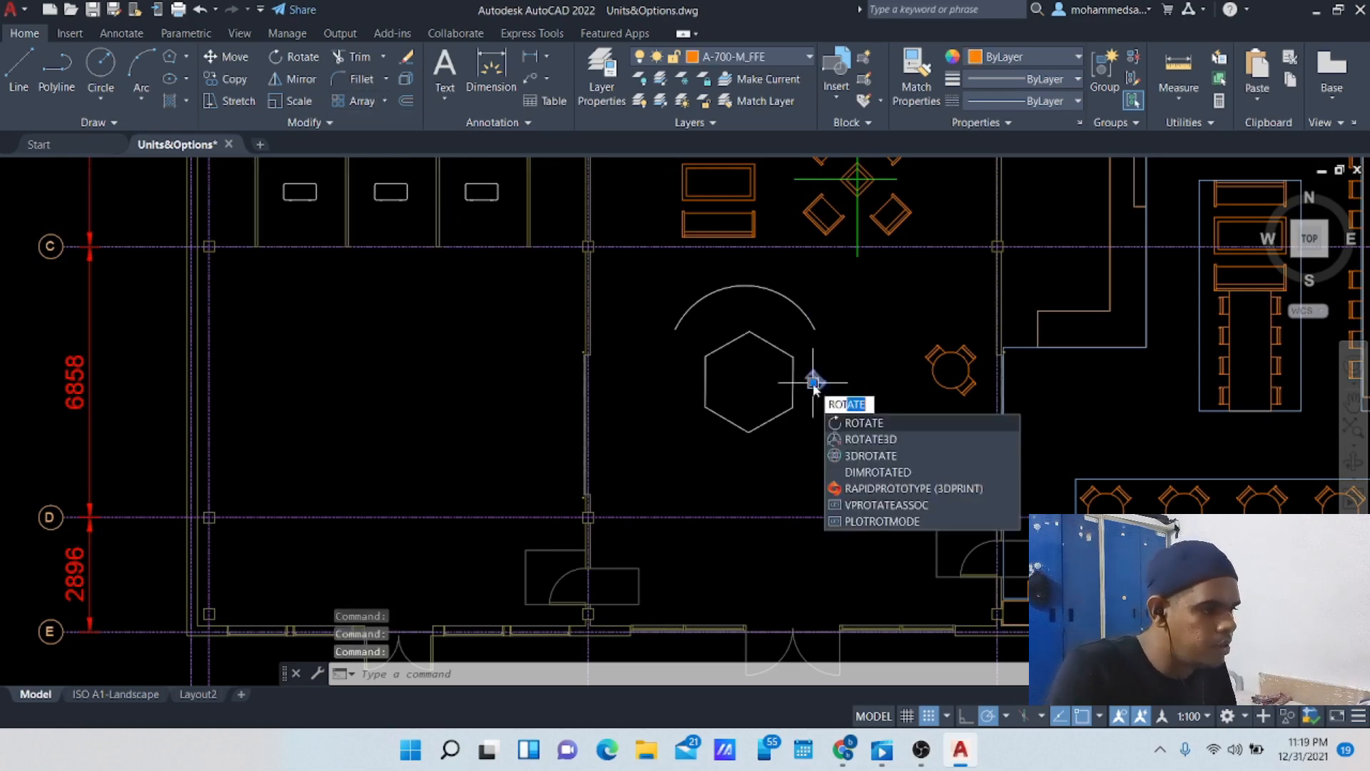
pyautogui.press('Return')
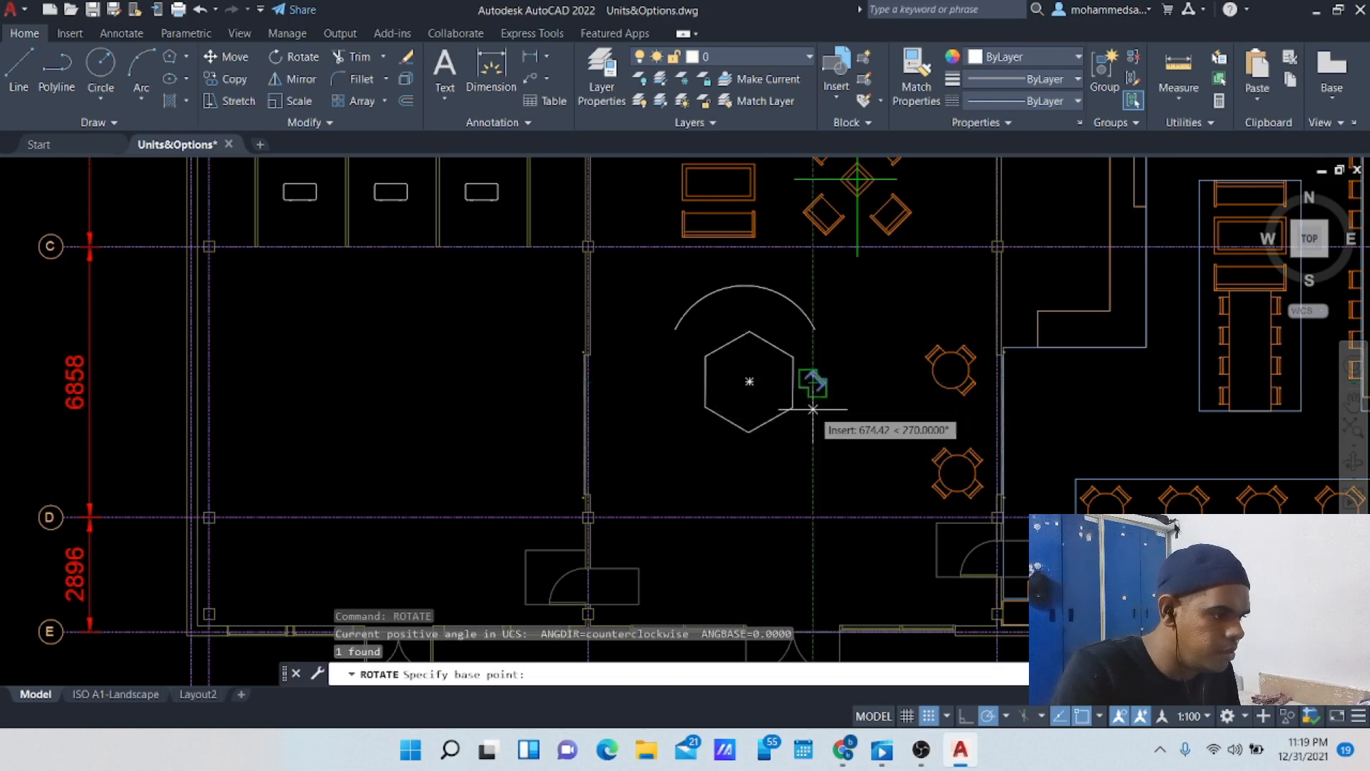
pyautogui.click(813, 409)
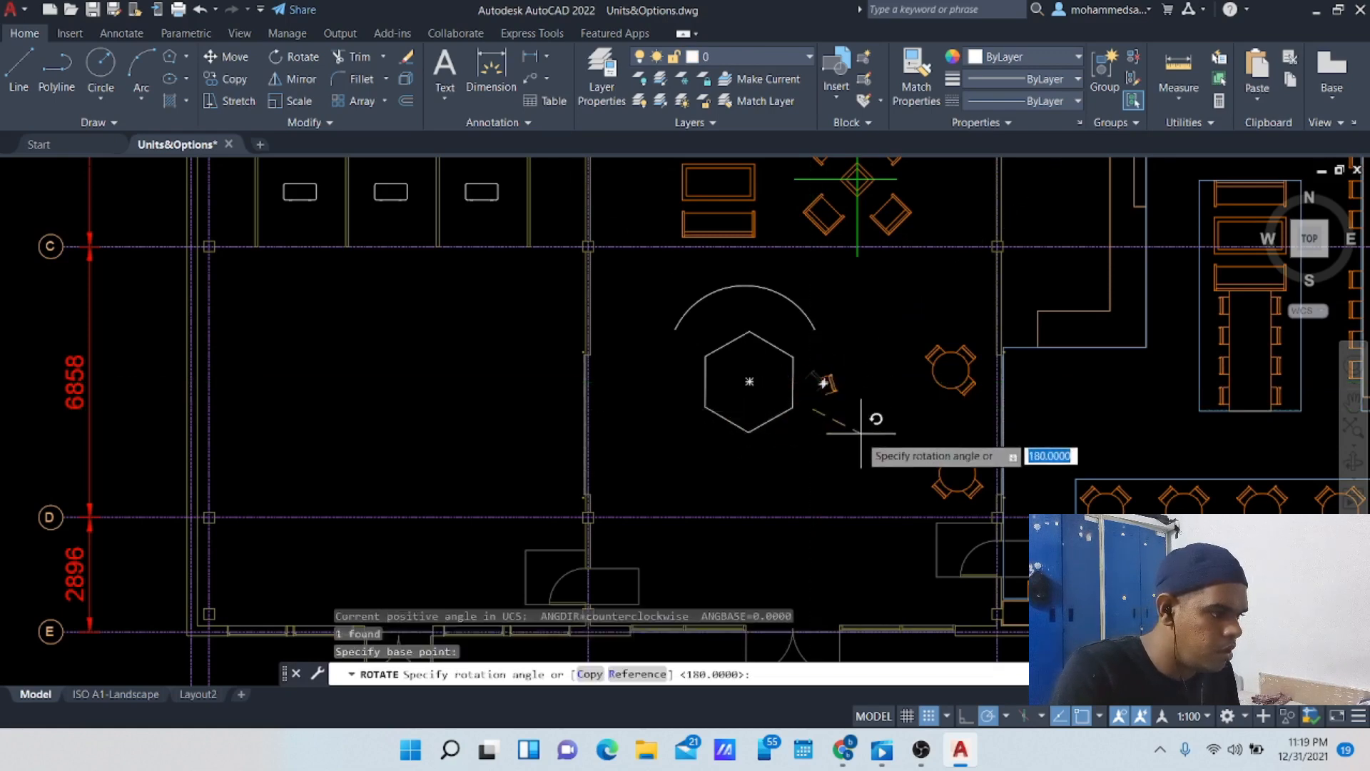
pyautogui.press('Return')
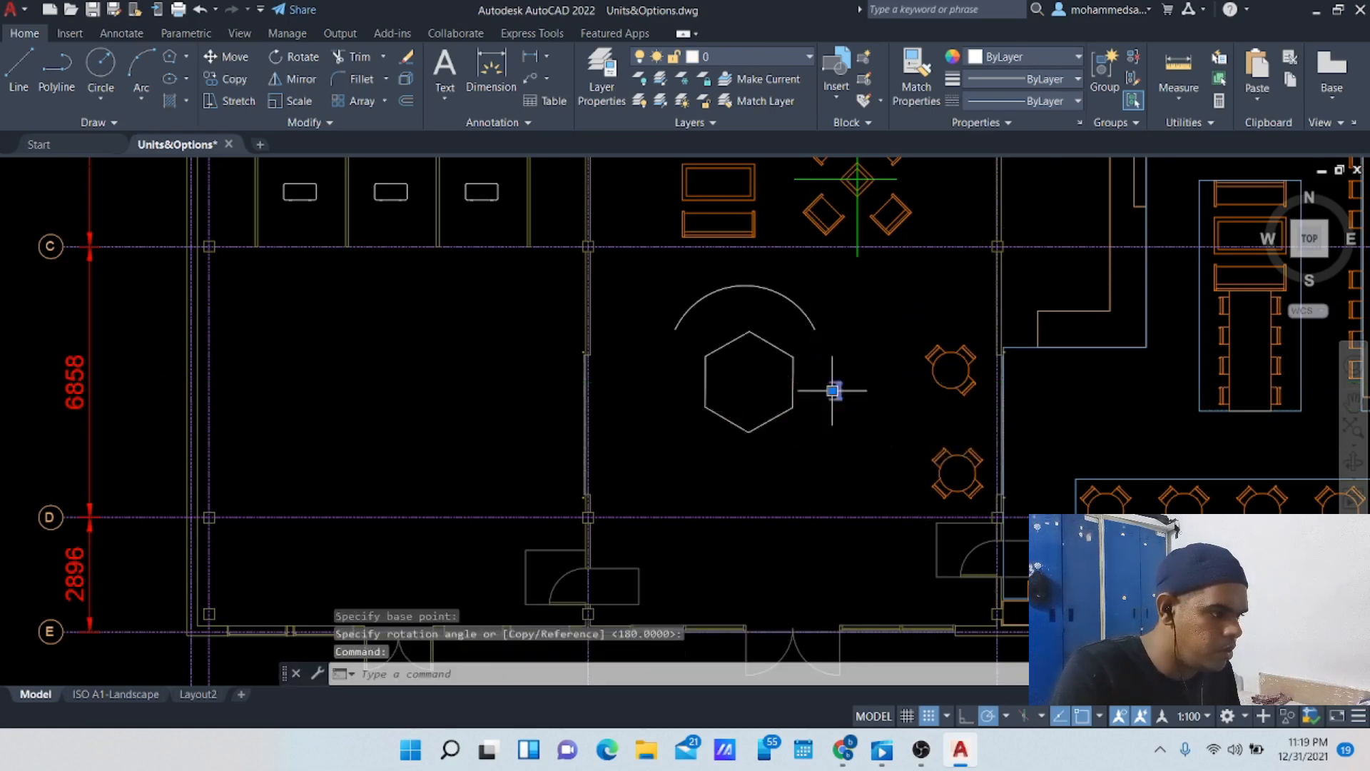
# Step: Move the rotated chair close to the middle of the hexagon's right side
pyautogui.click(835, 389)
pyautogui.press('Escape')
pyautogui.press('Escape')
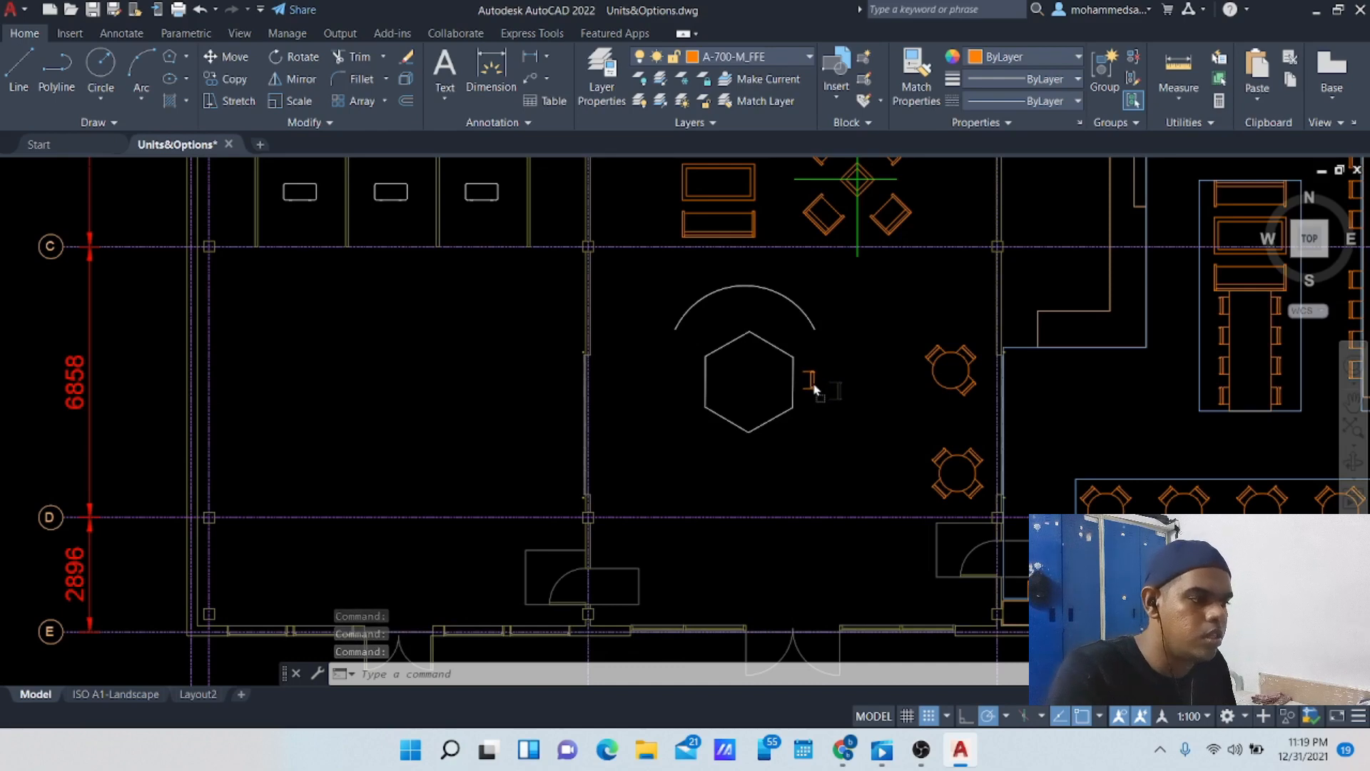
pyautogui.moveTo(814, 385); pyautogui.dragTo(813, 384)
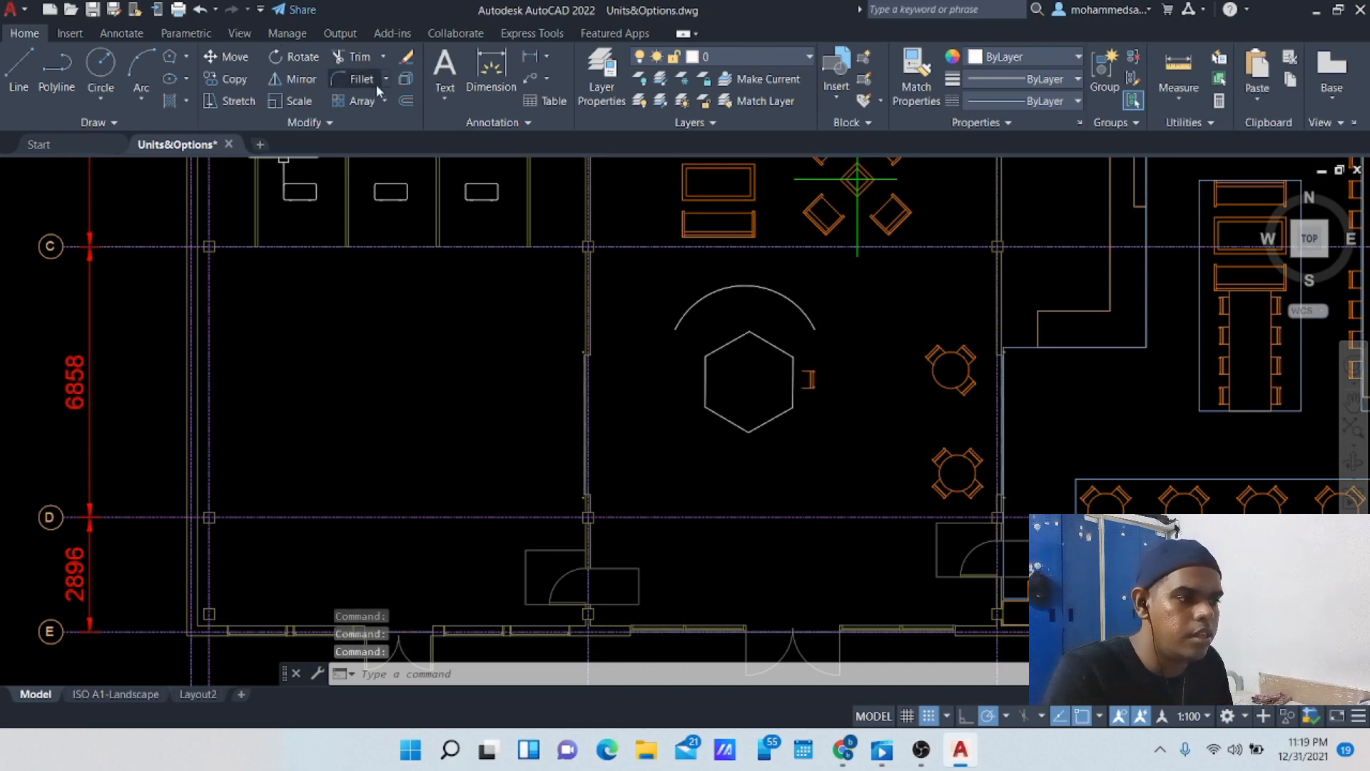
# Step: Try a polar array of the hexagon and chair together around a center point below the hexagon
pyautogui.click(385, 100)
pyautogui.click(386, 201)
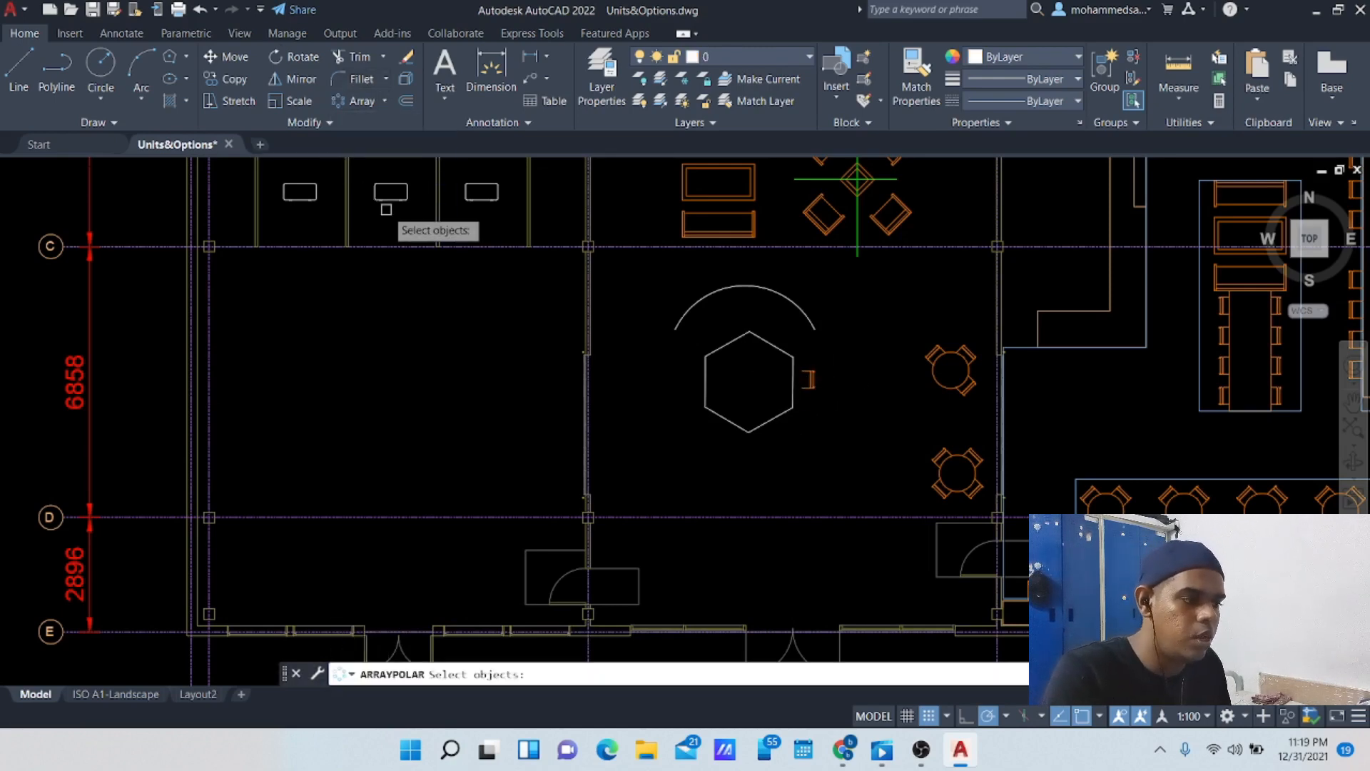
pyautogui.click(763, 335)
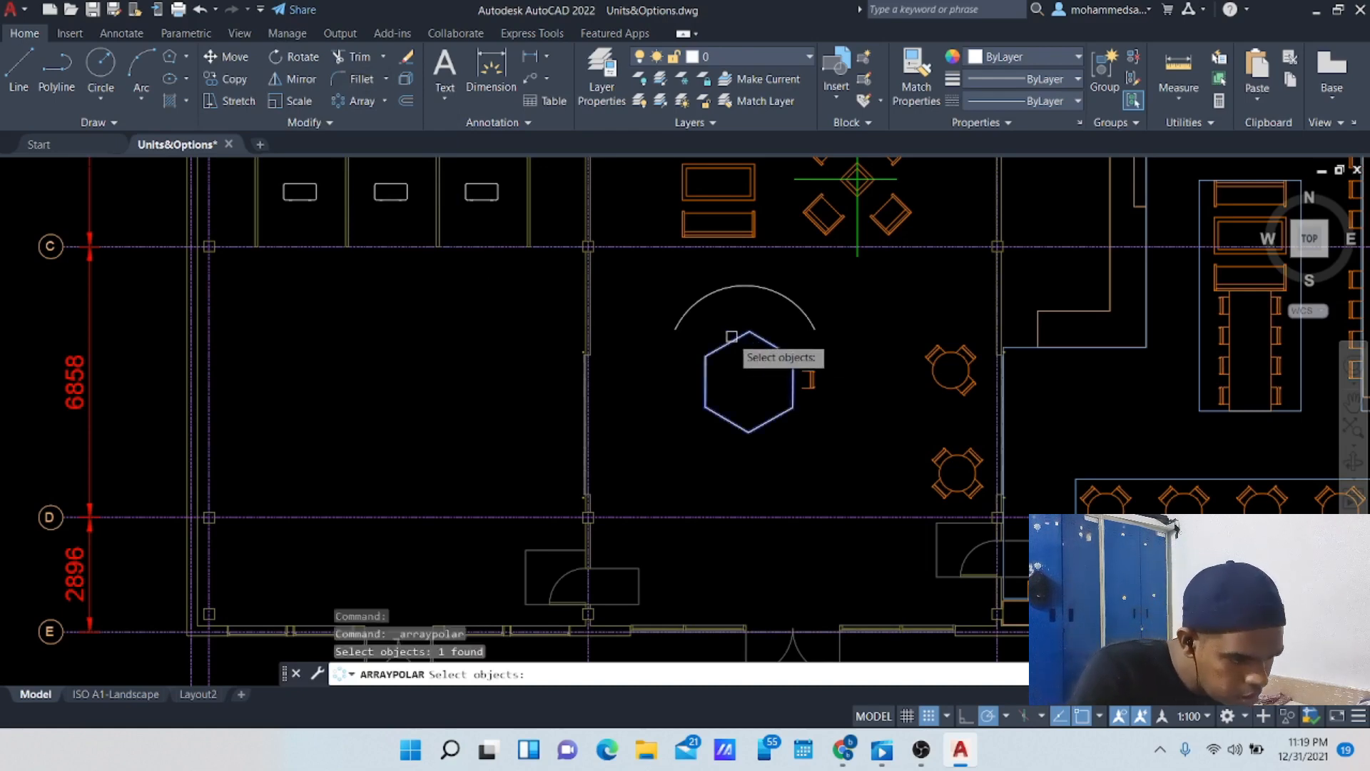
pyautogui.click(809, 379)
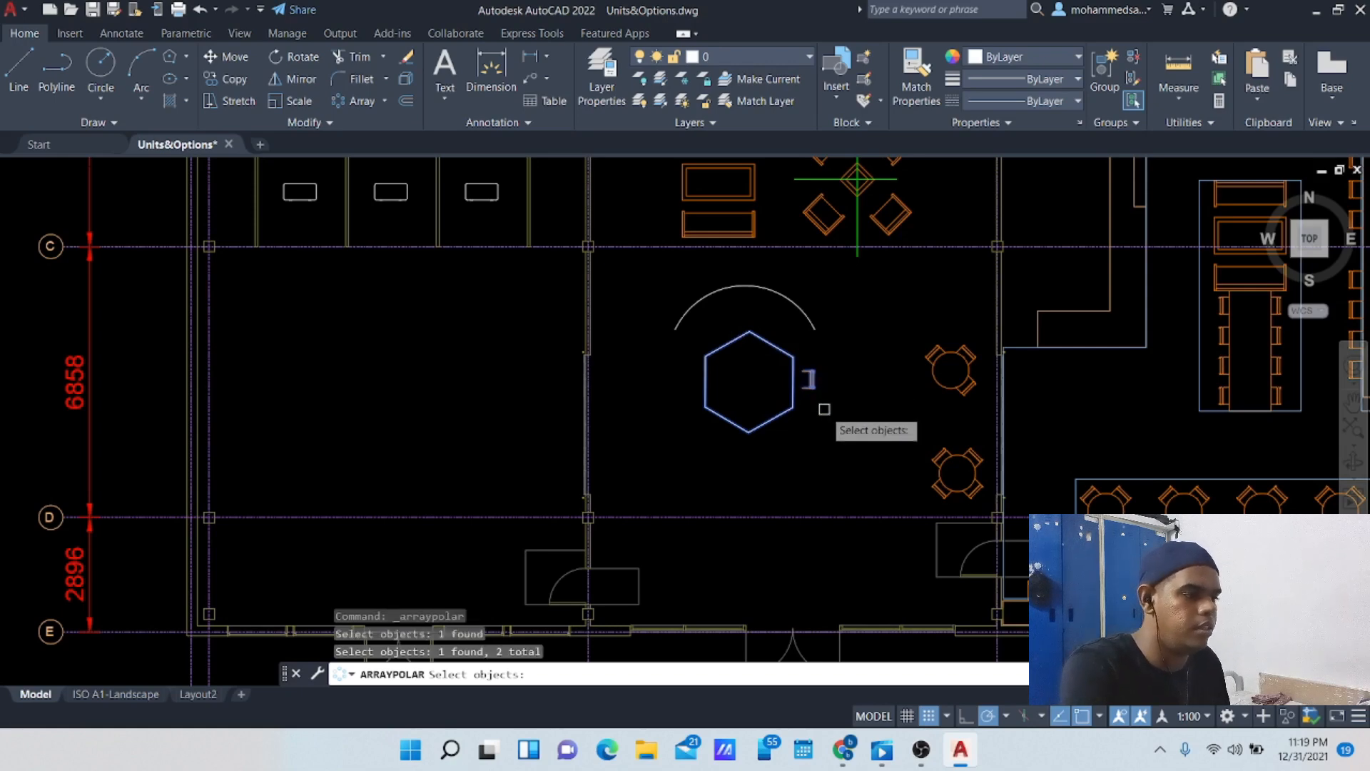
pyautogui.press('Return')
pyautogui.press('Return')
pyautogui.click(783, 464)
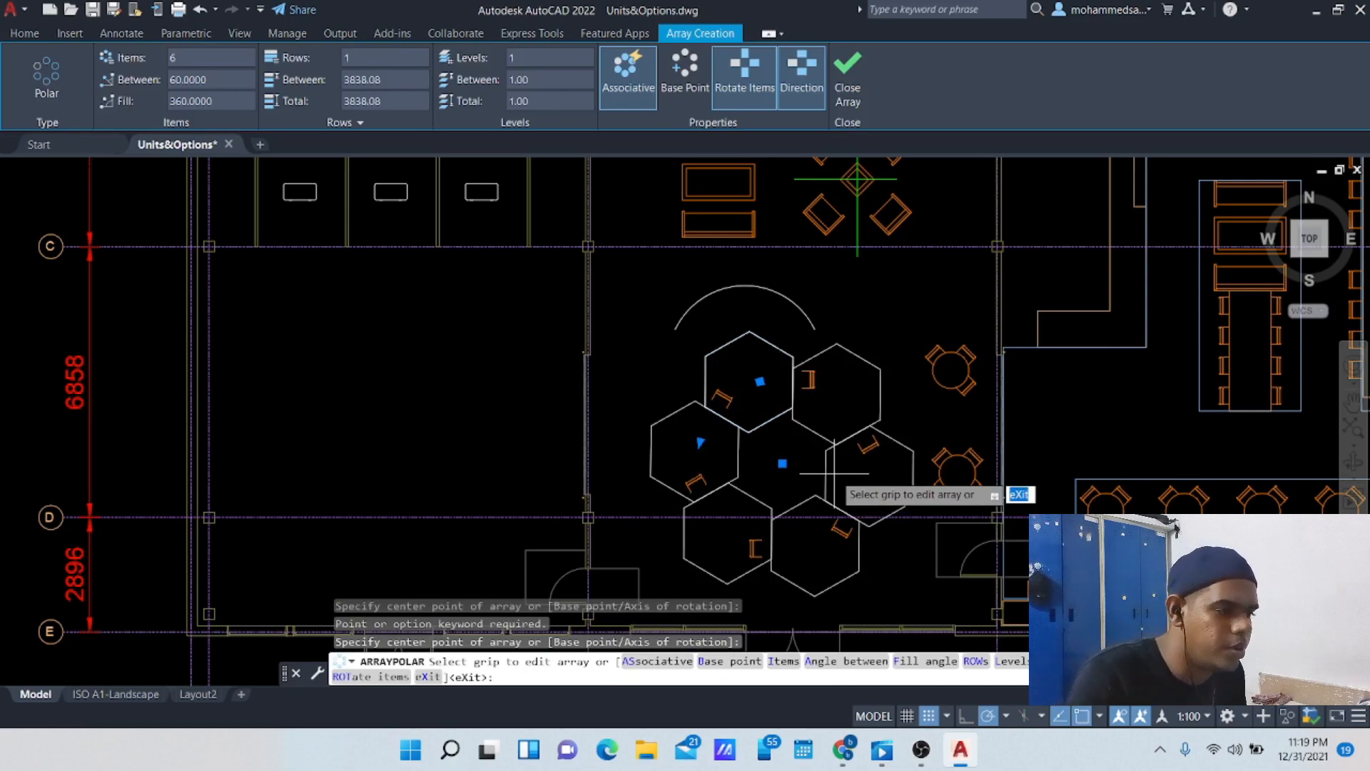
# Step: Close and undo the polar array of the hexagon and chair, keeping the chair beside the hexagon's right side
pyautogui.hotkey('ctrl', 'z')
pyautogui.hotkey('ctrl', 'z')
pyautogui.hotkey('ctrl', 'z')
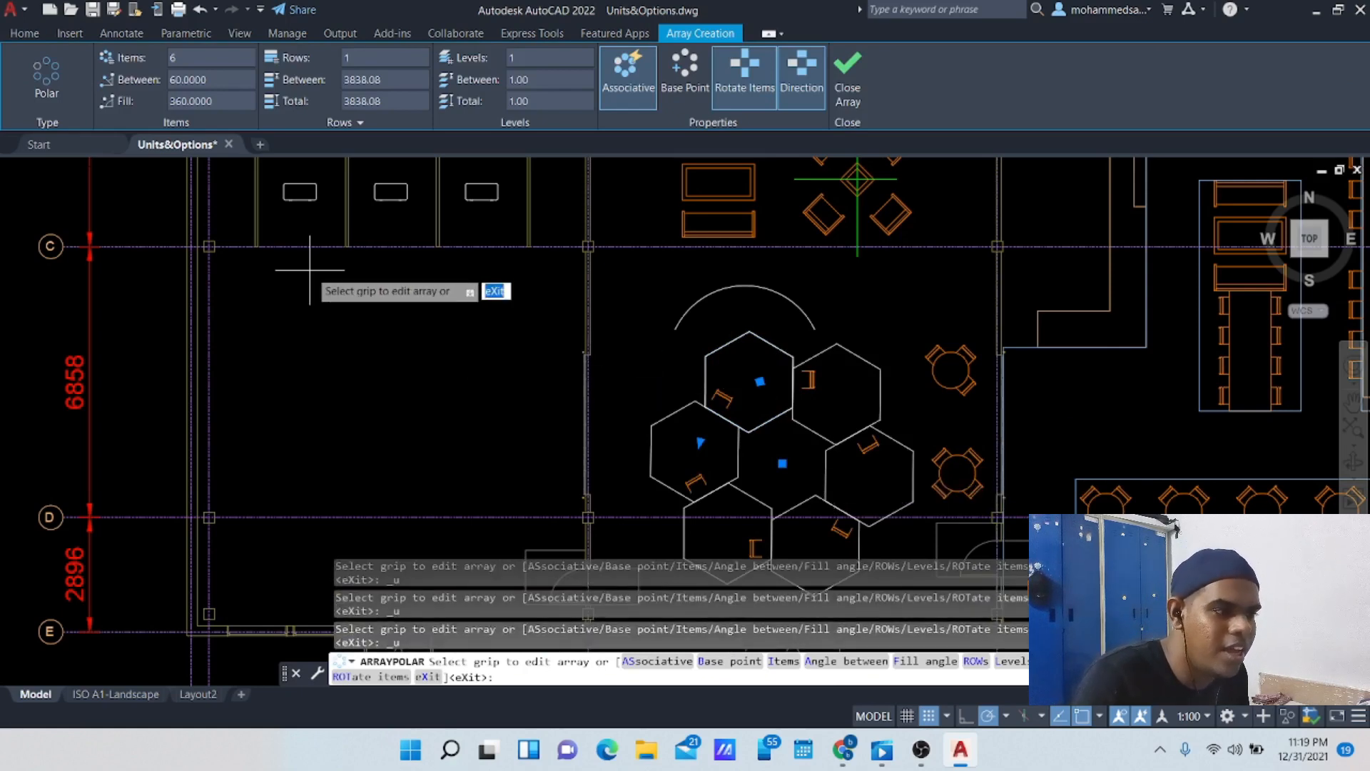
pyautogui.click(848, 85)
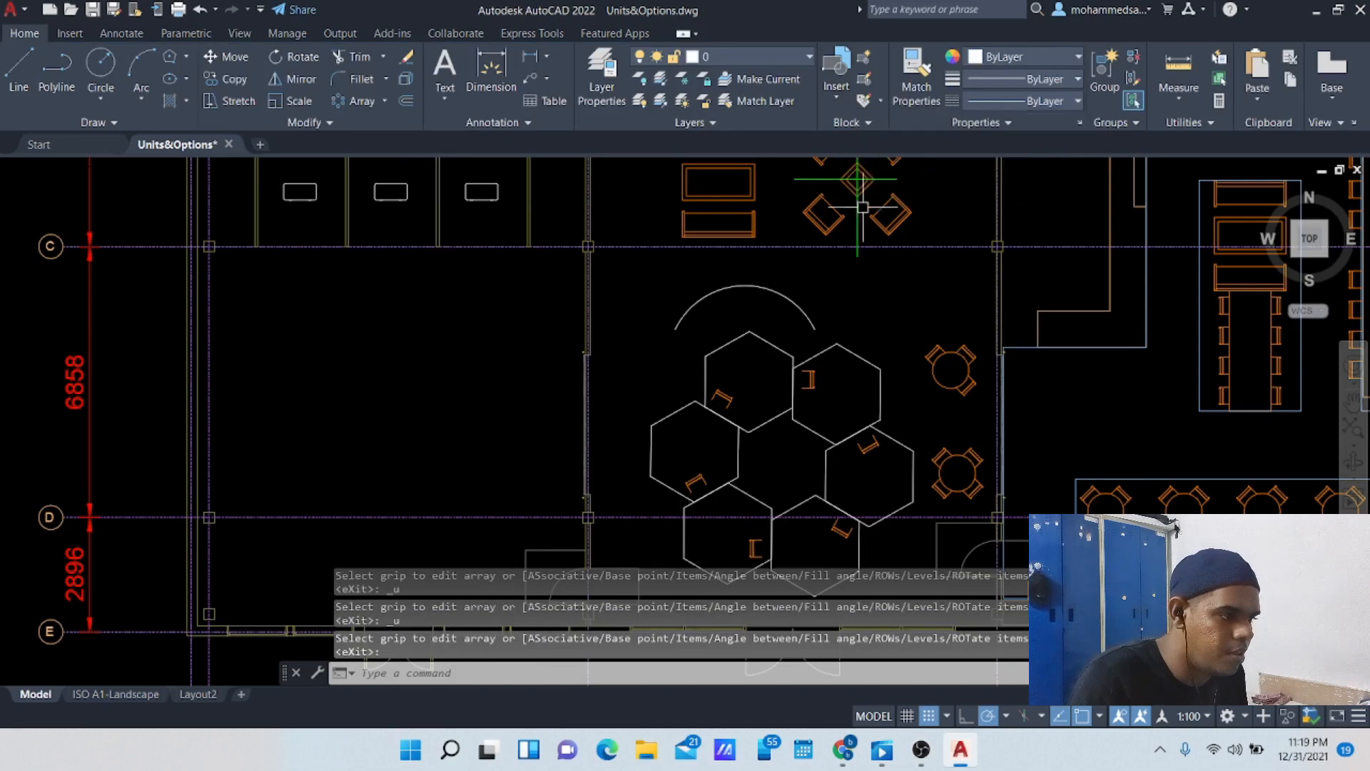
pyautogui.hotkey('ctrl', 'z')
pyautogui.hotkey('ctrl', 'z')
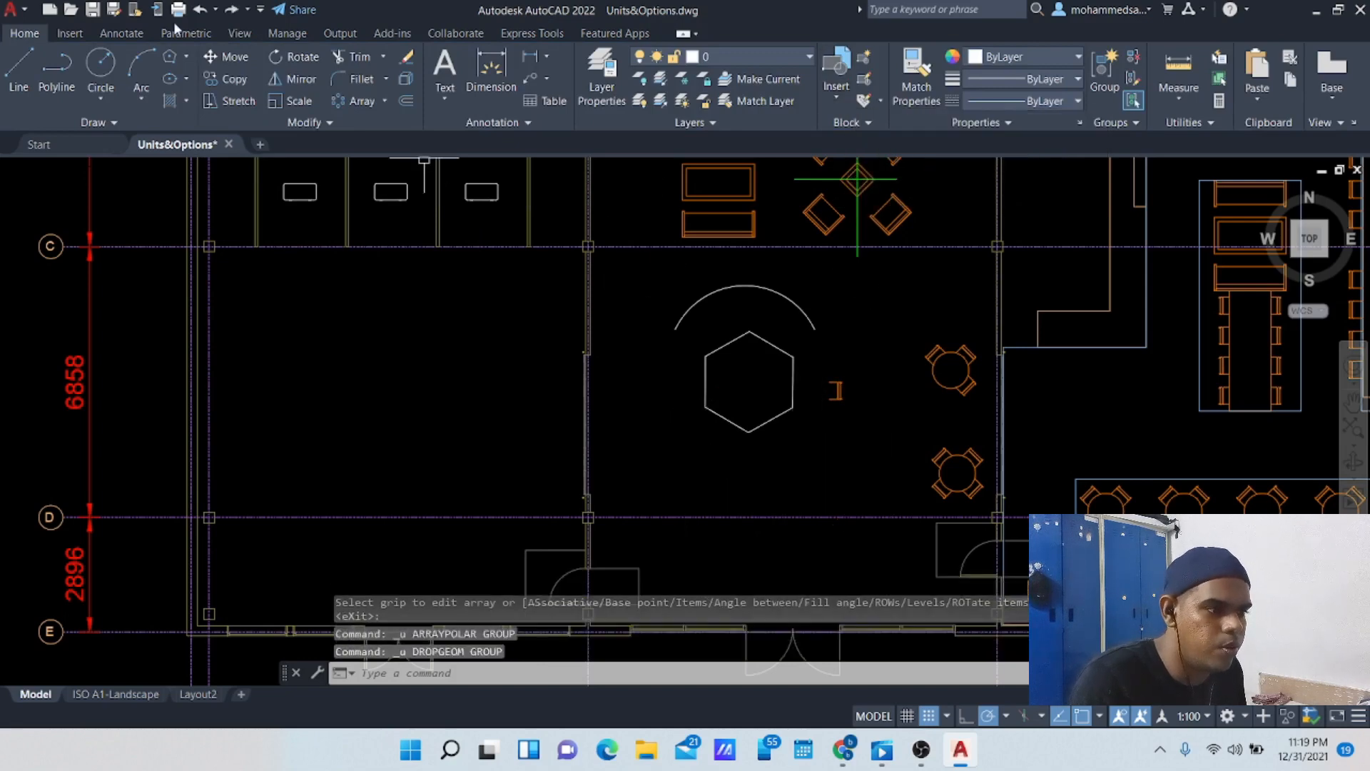
pyautogui.click(240, 9)
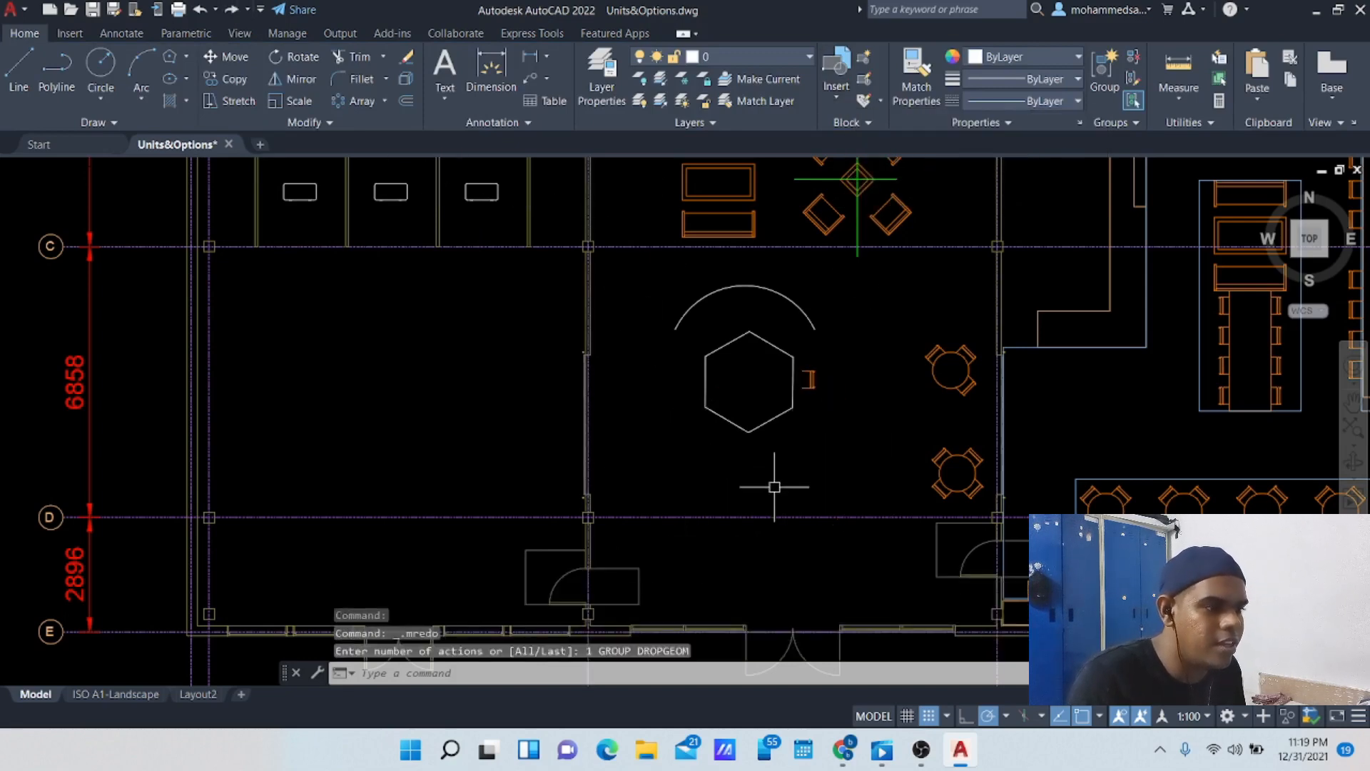
# Step: Create a polar array of only the chair around the hexagon's center with 6 items over 360 degrees
pyautogui.click(384, 100)
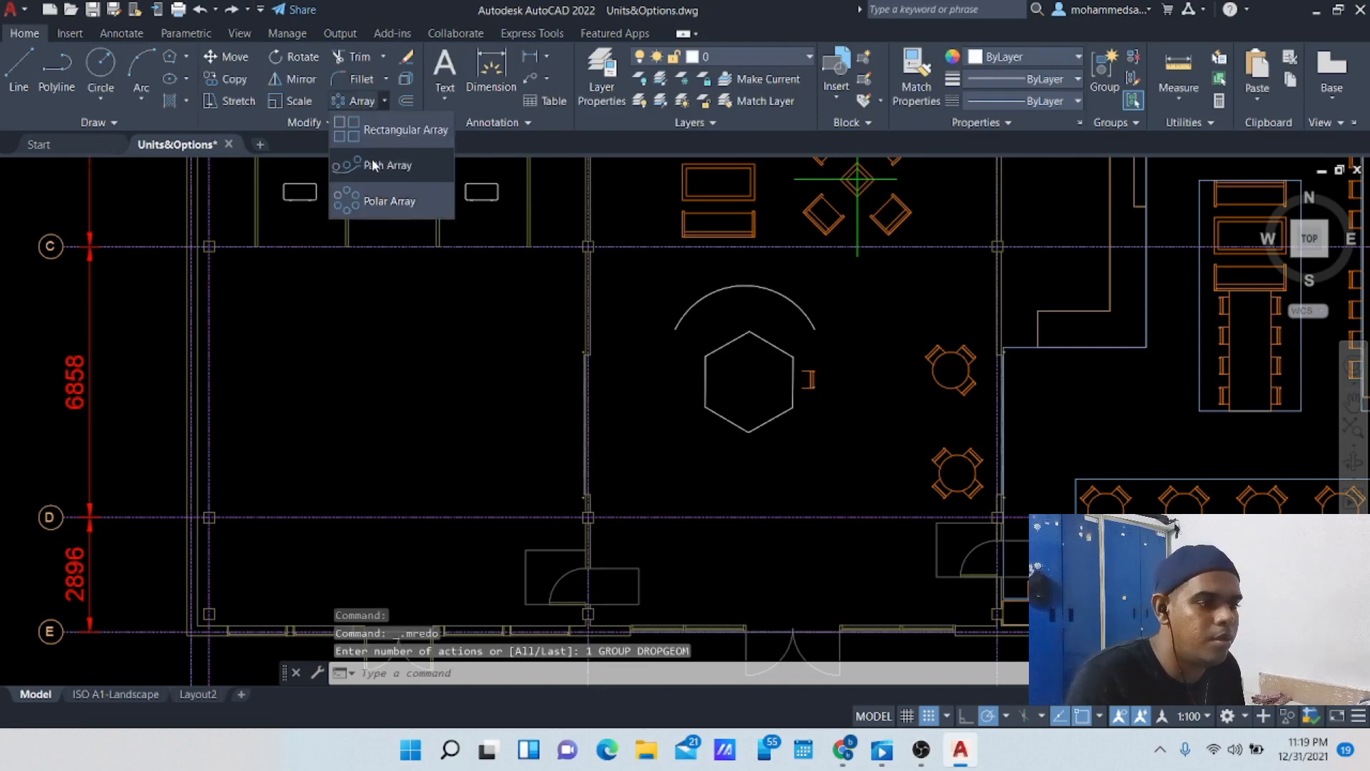
pyautogui.click(379, 204)
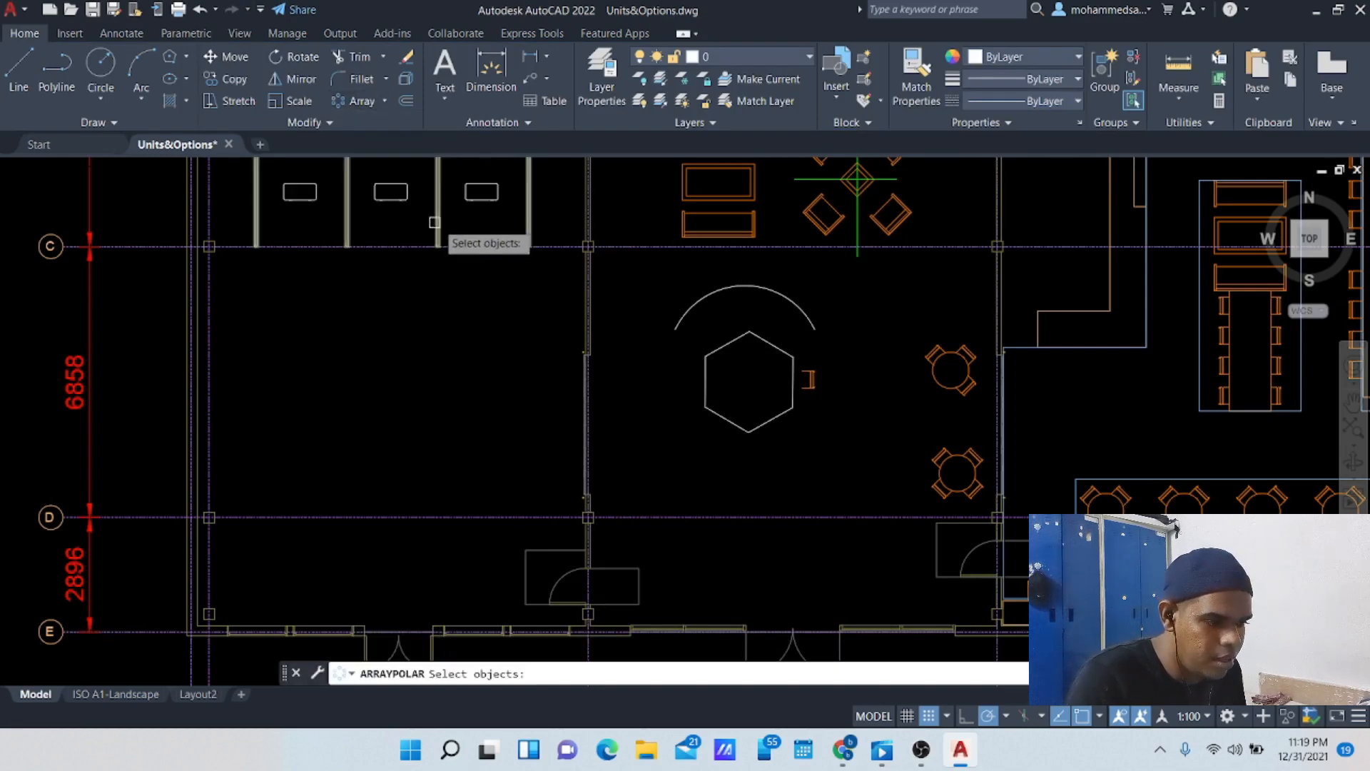
pyautogui.click(809, 378)
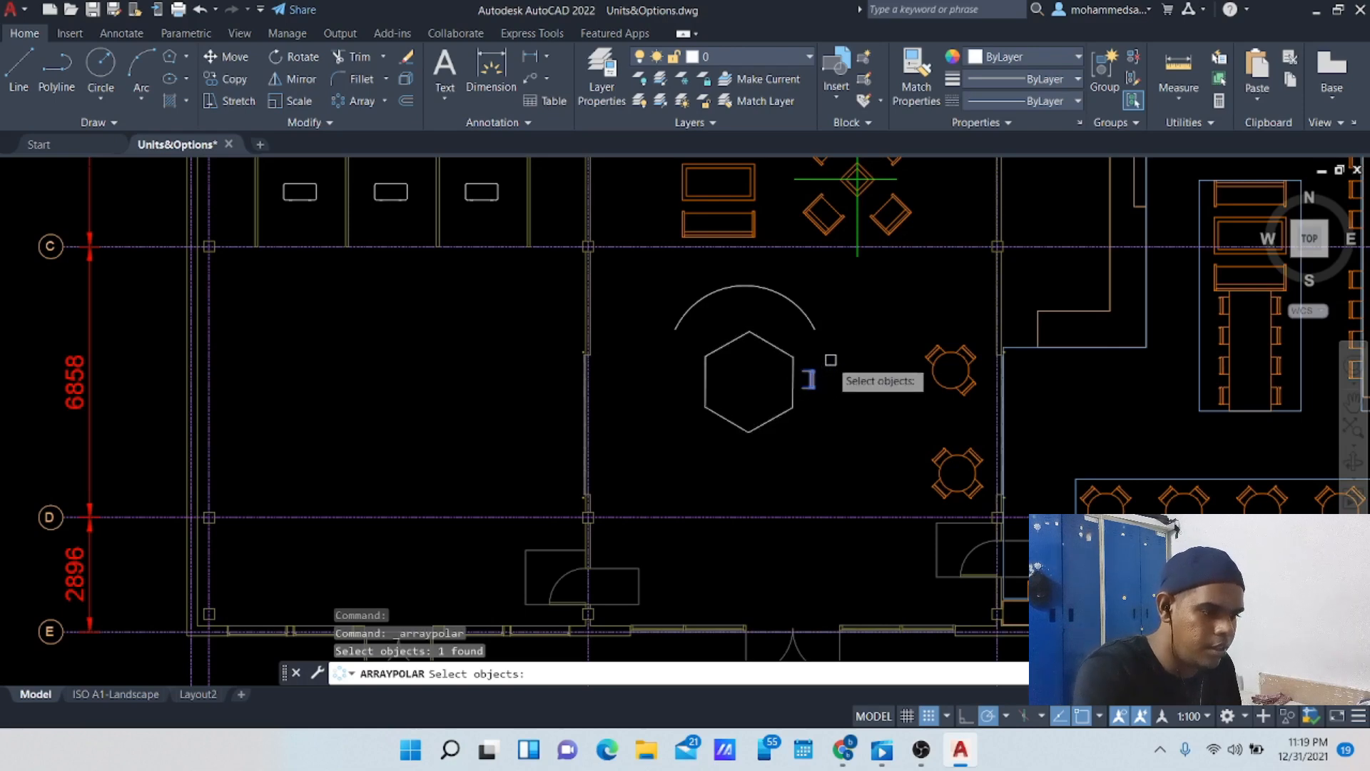
pyautogui.press('Return')
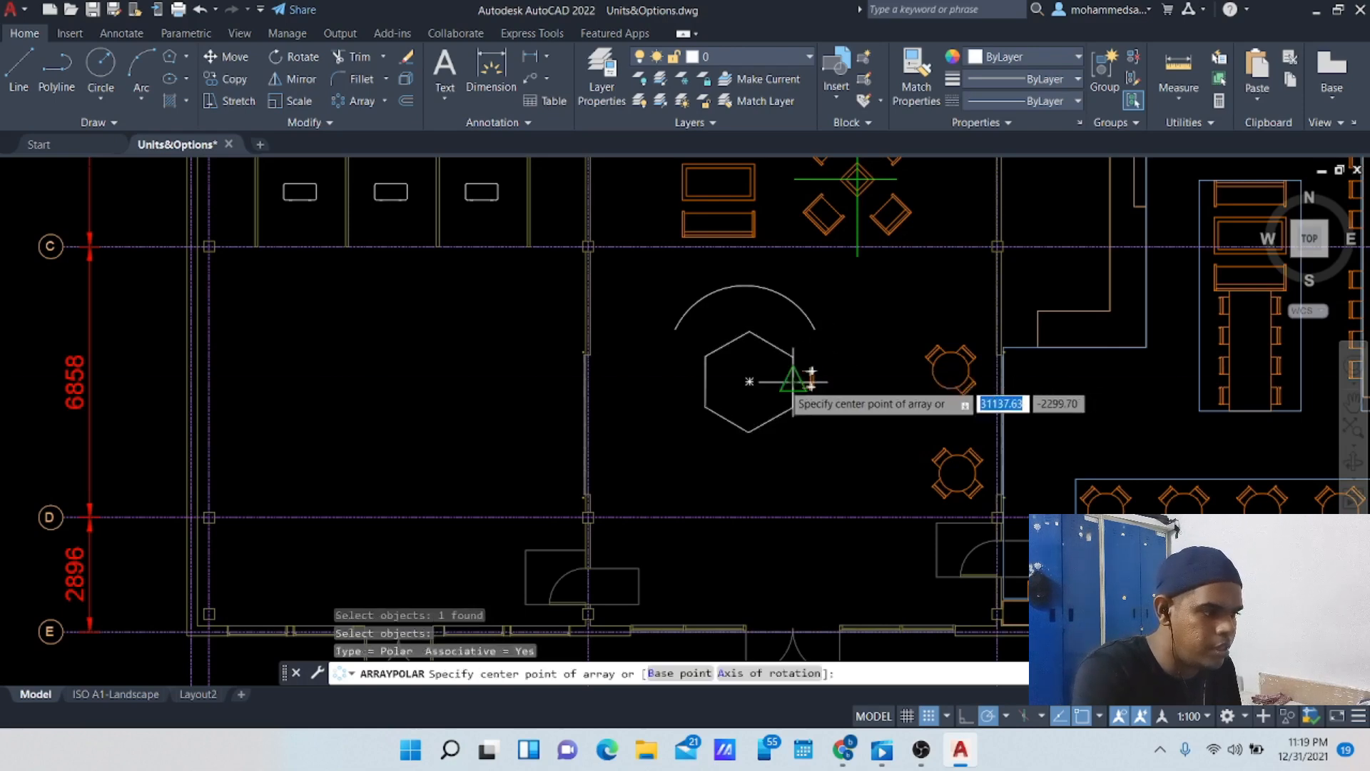
pyautogui.click(750, 381)
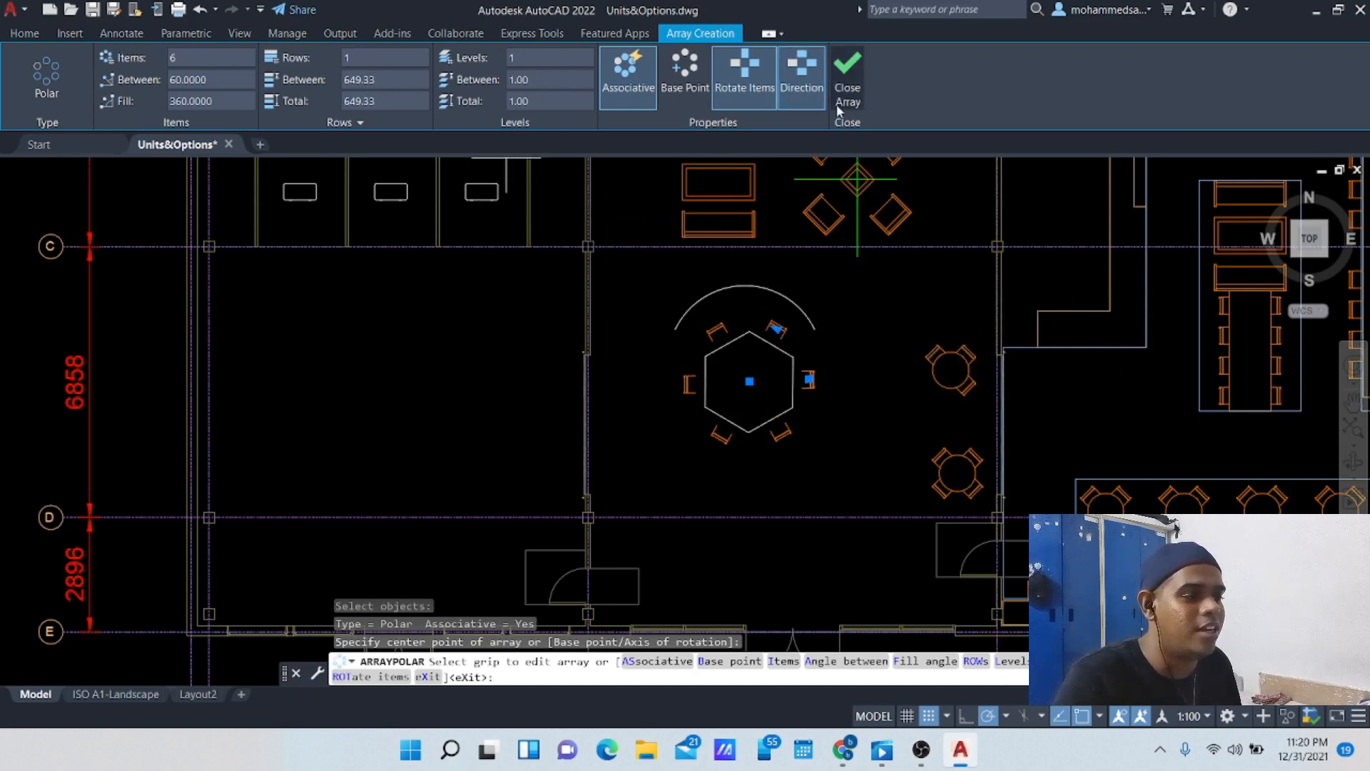
pyautogui.click(854, 96)
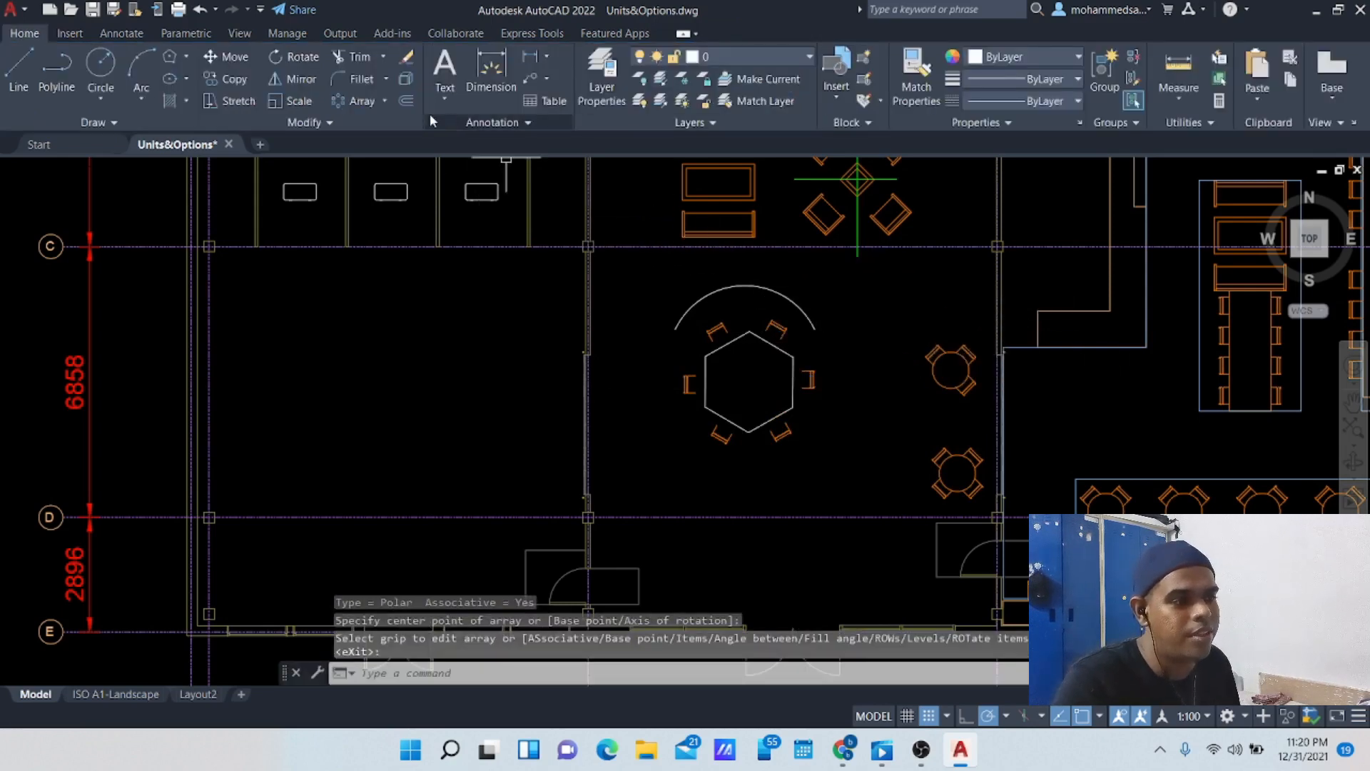
pyautogui.click(371, 101)
pyautogui.click(384, 100)
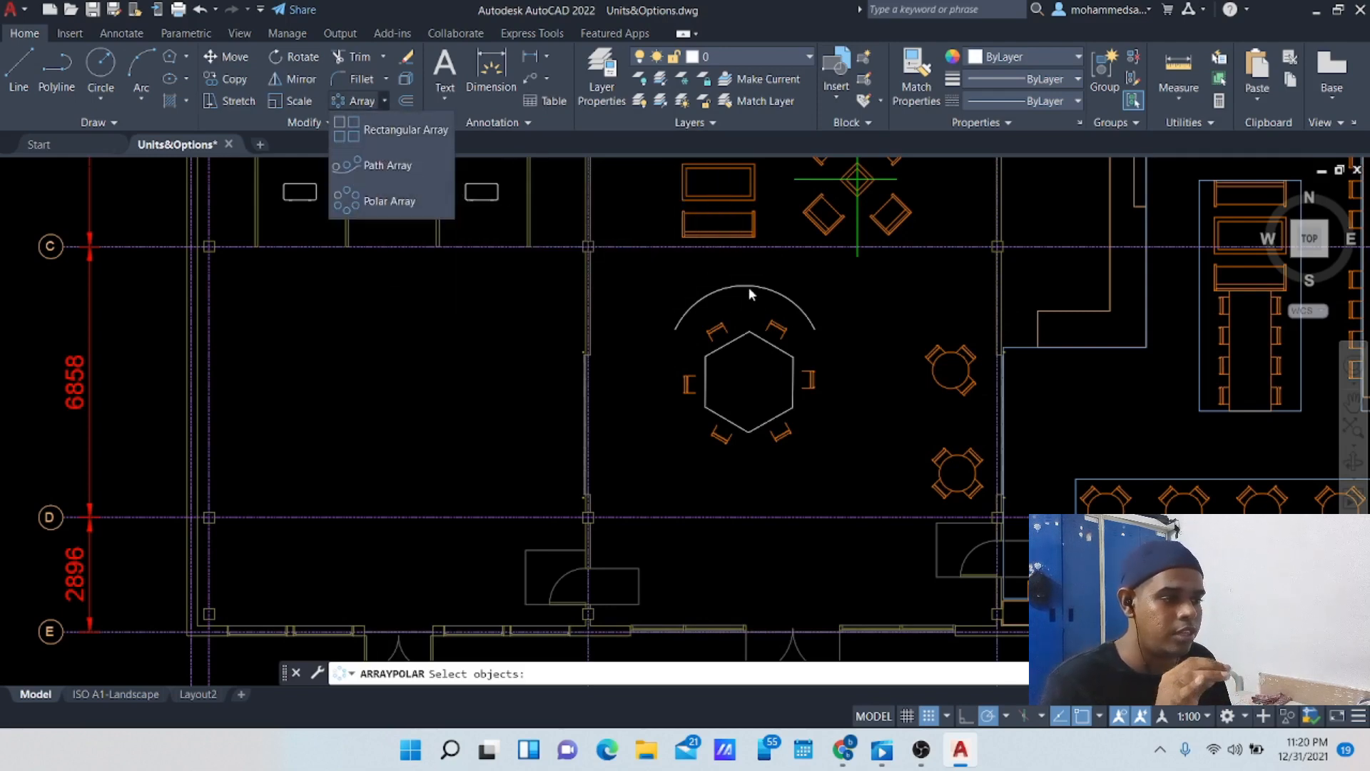
pyautogui.click(777, 330)
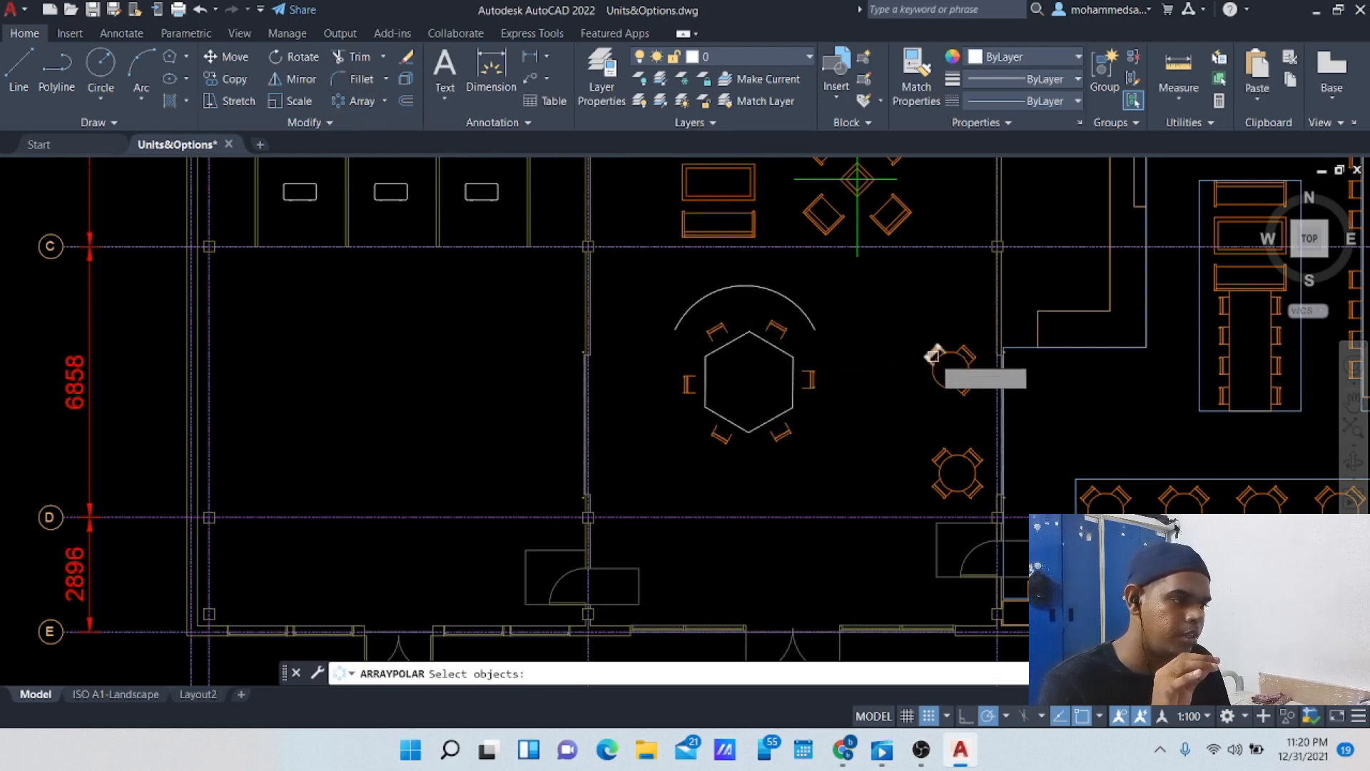
pyautogui.click(976, 353)
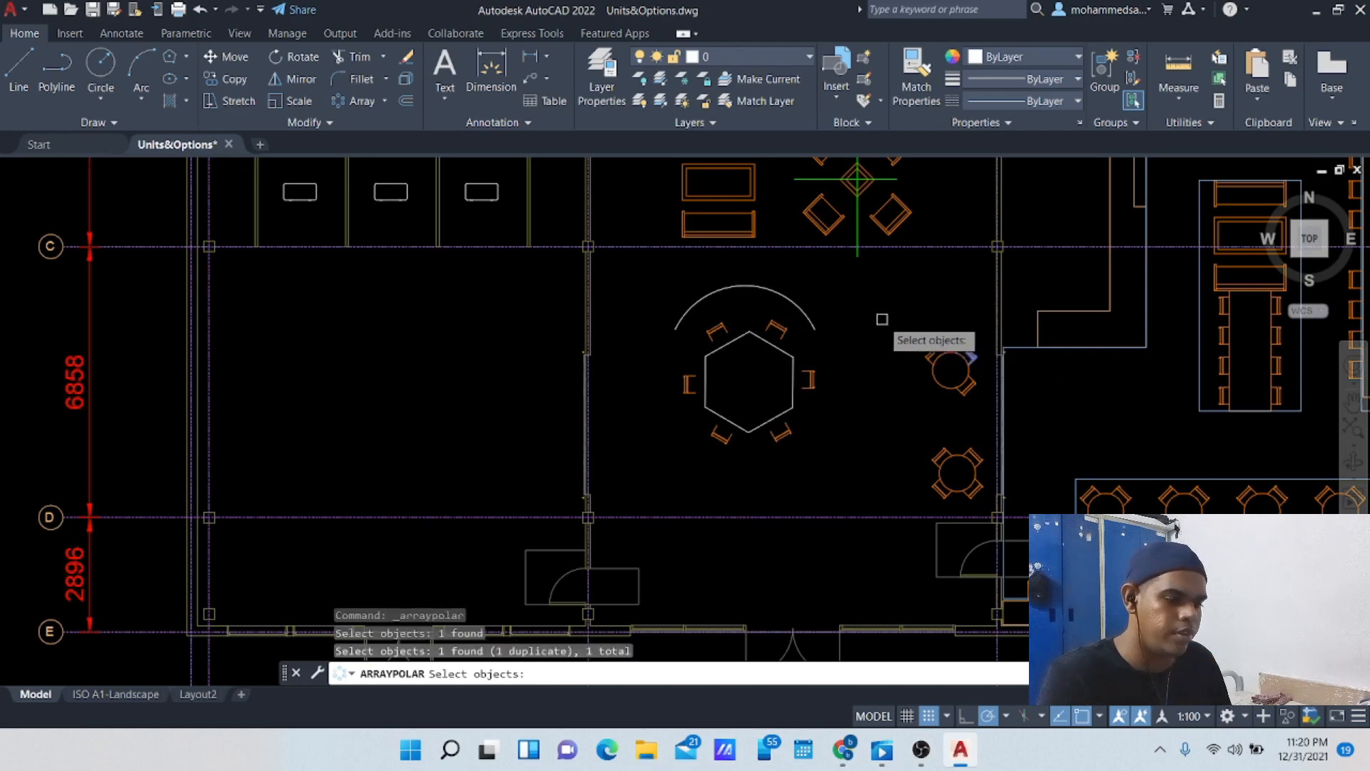
pyautogui.press('Escape')
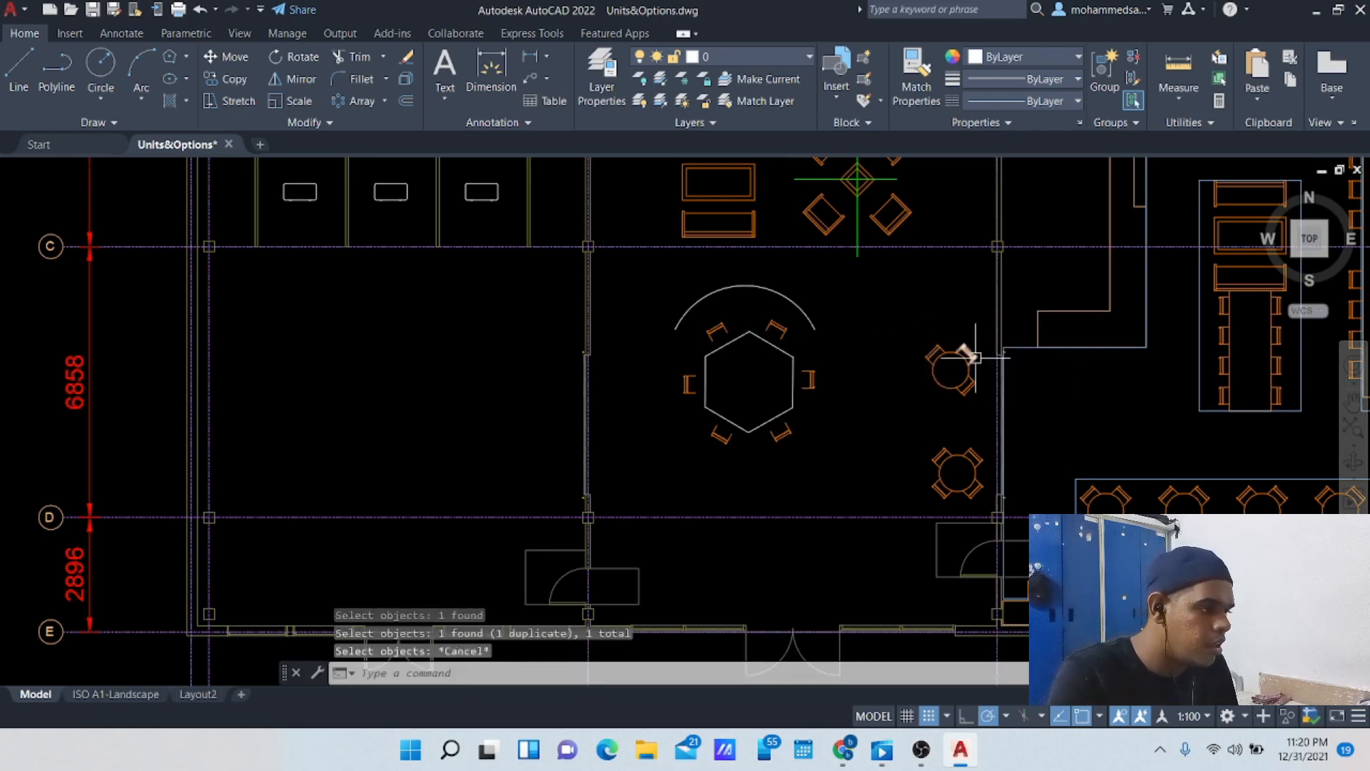
# Step: Move the upper round table's upper-right chair to just outside the arc's right end, and path-array it along the arc
pyautogui.press('Escape')
pyautogui.press('Escape')
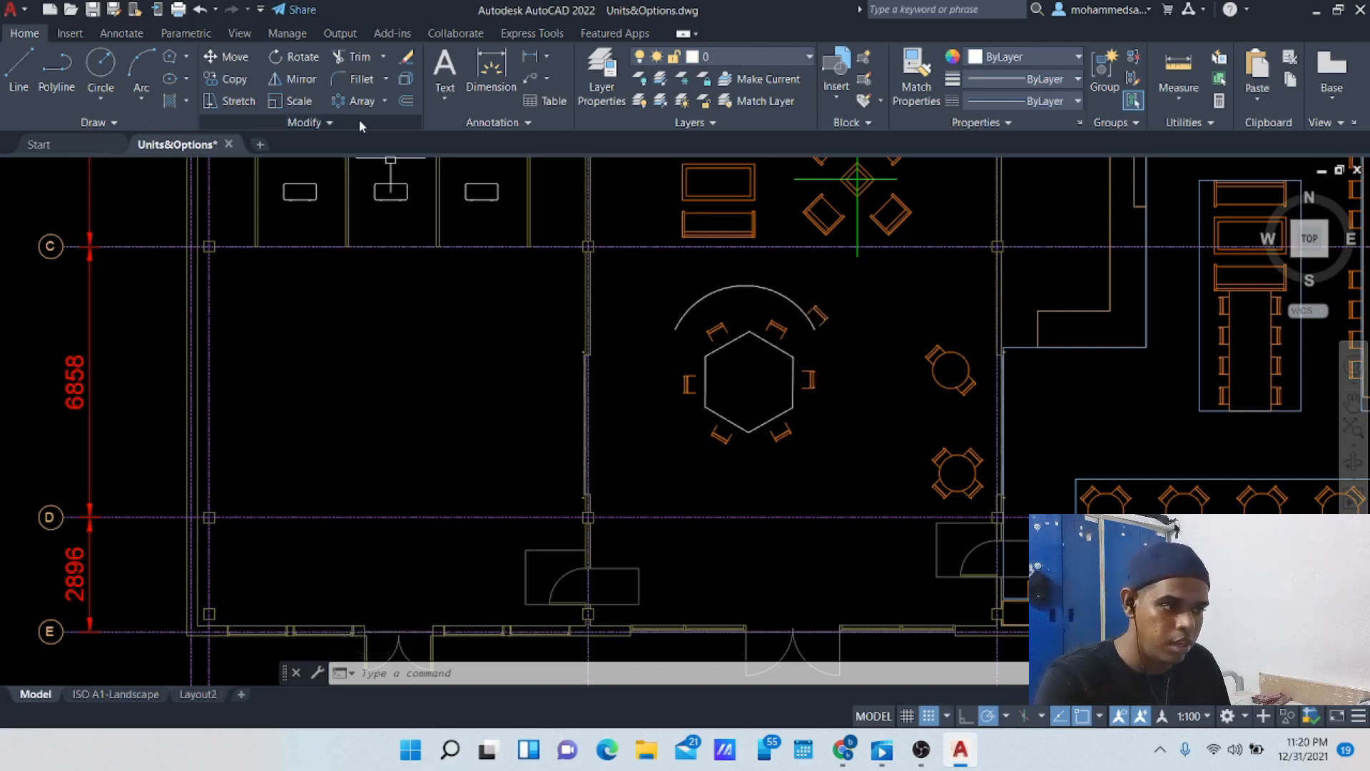
pyautogui.click(384, 101)
pyautogui.click(382, 164)
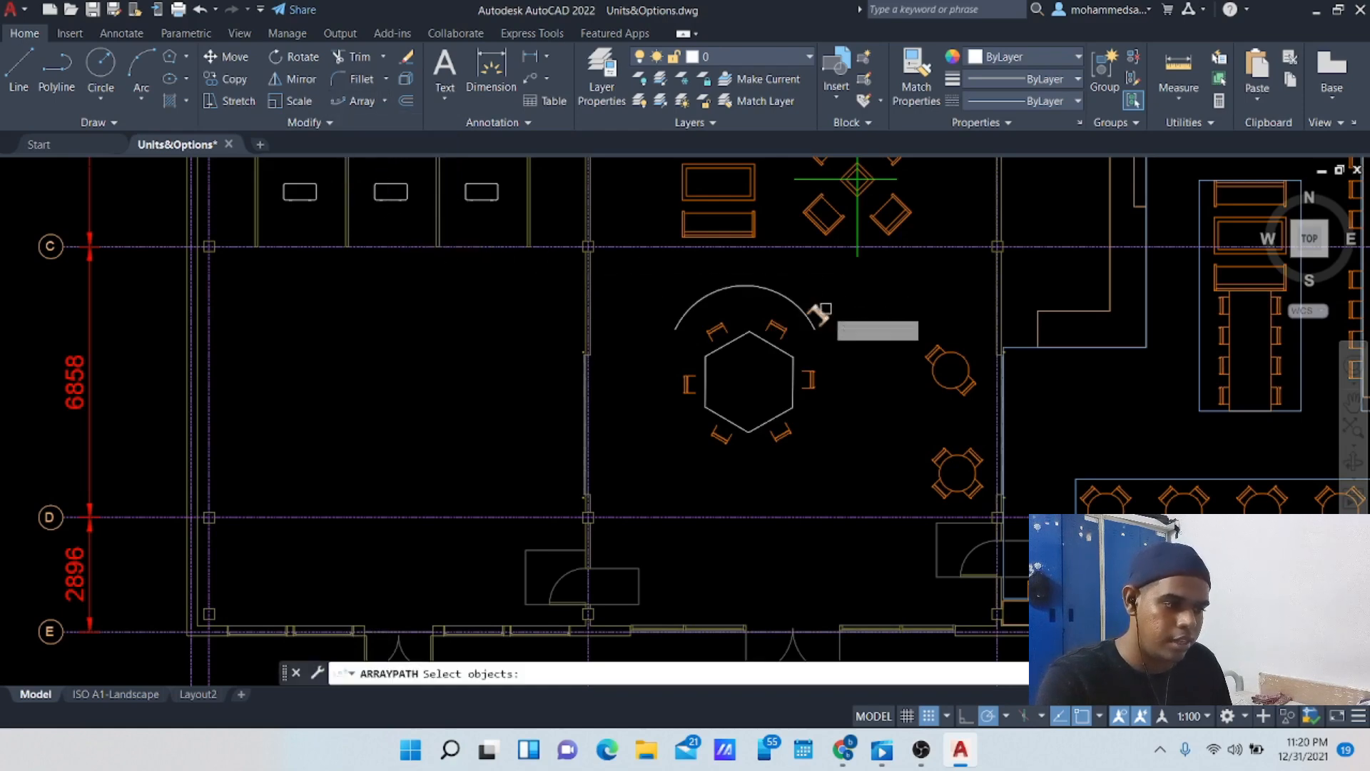
pyautogui.click(819, 312)
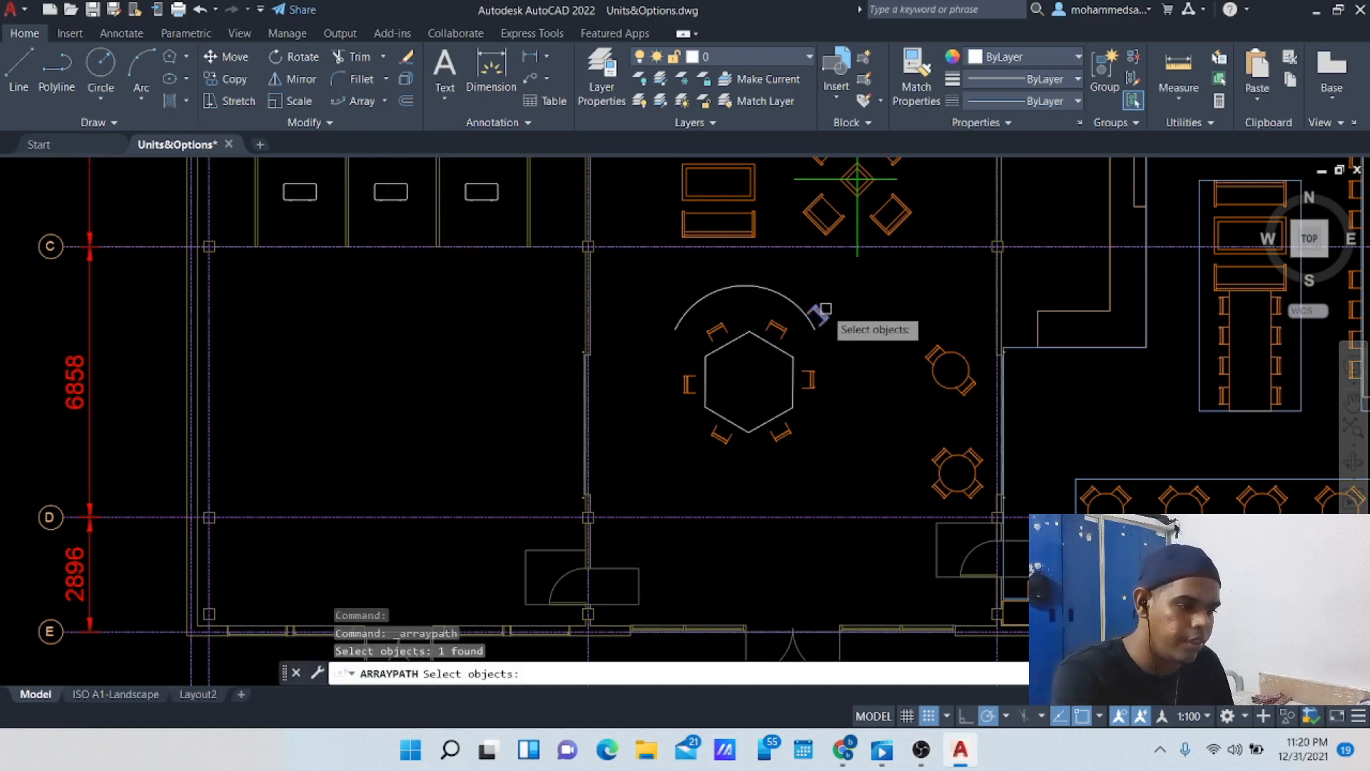
pyautogui.press('Return')
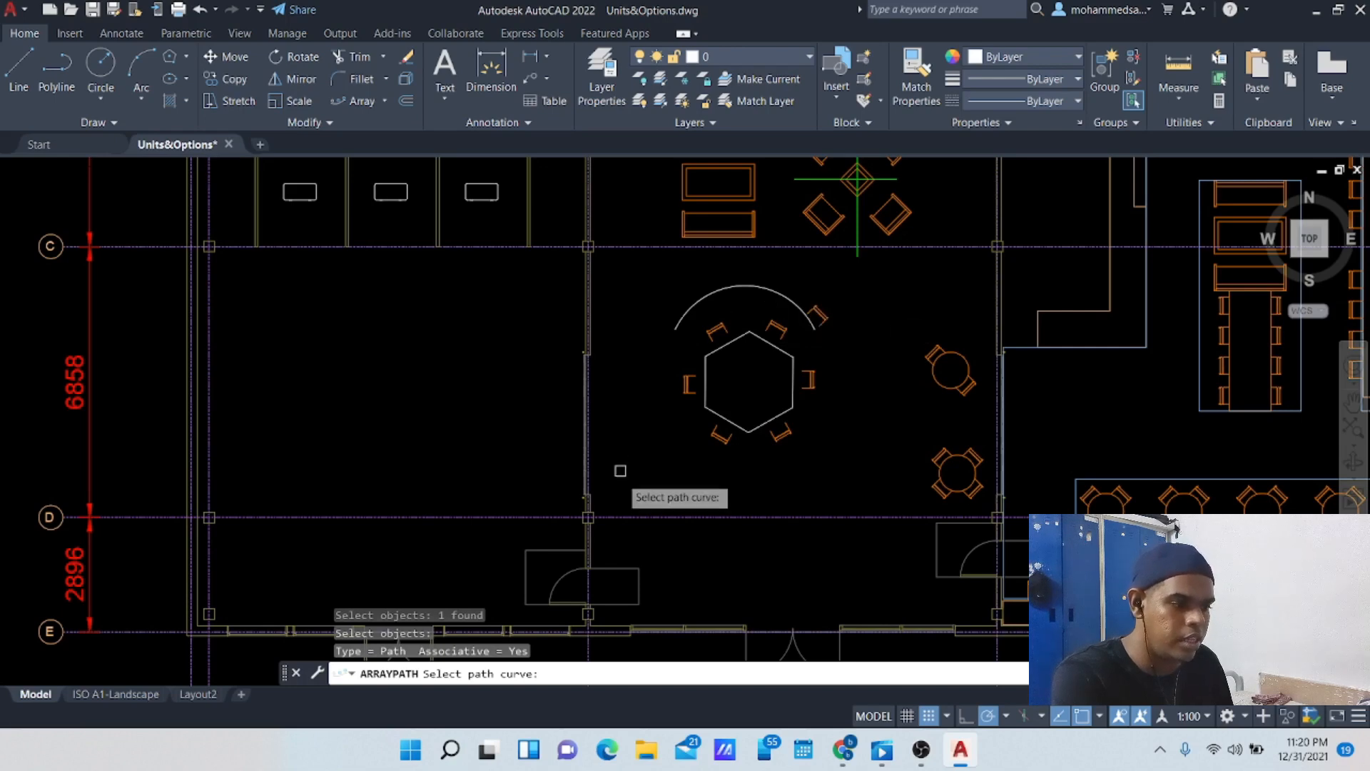
pyautogui.click(768, 297)
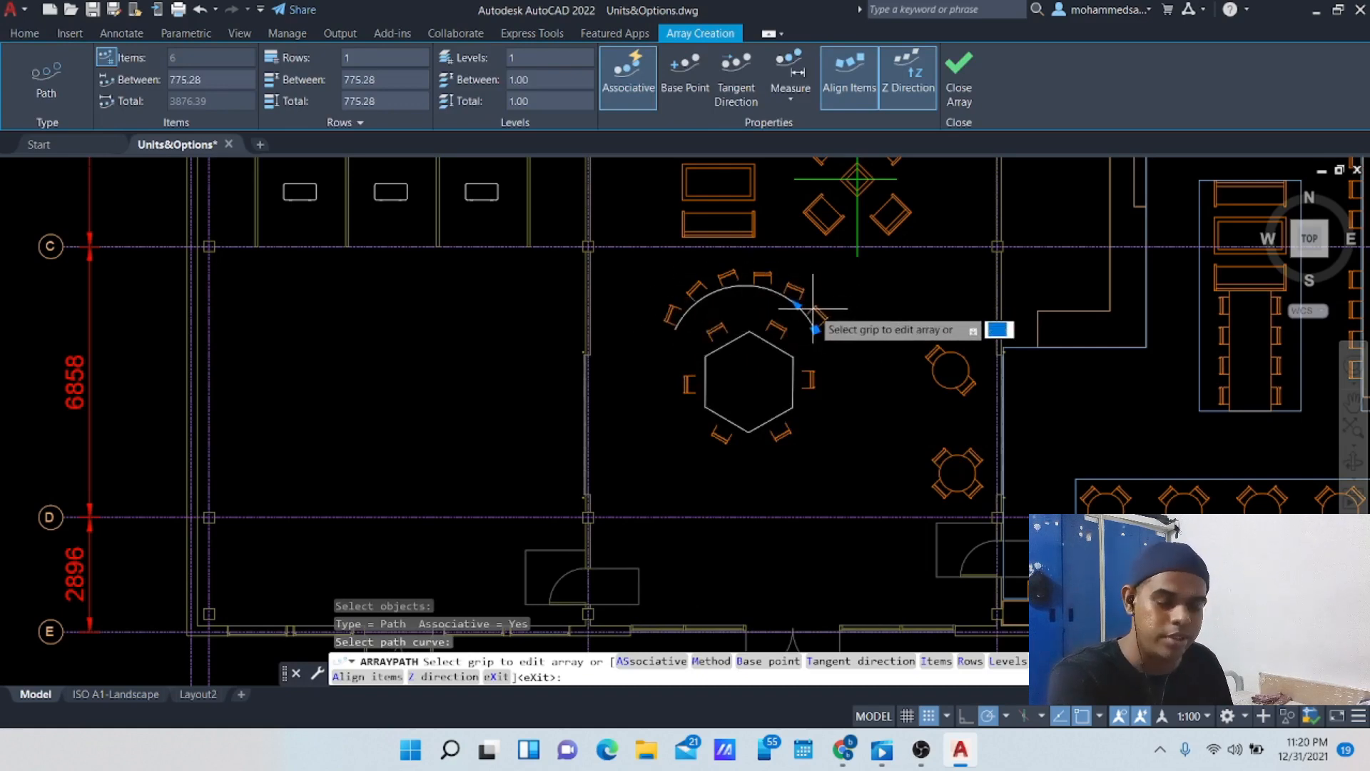
# Step: Switch Align Items off and back on for the chair path array to compare the chairs' orientation
pyautogui.click(851, 92)
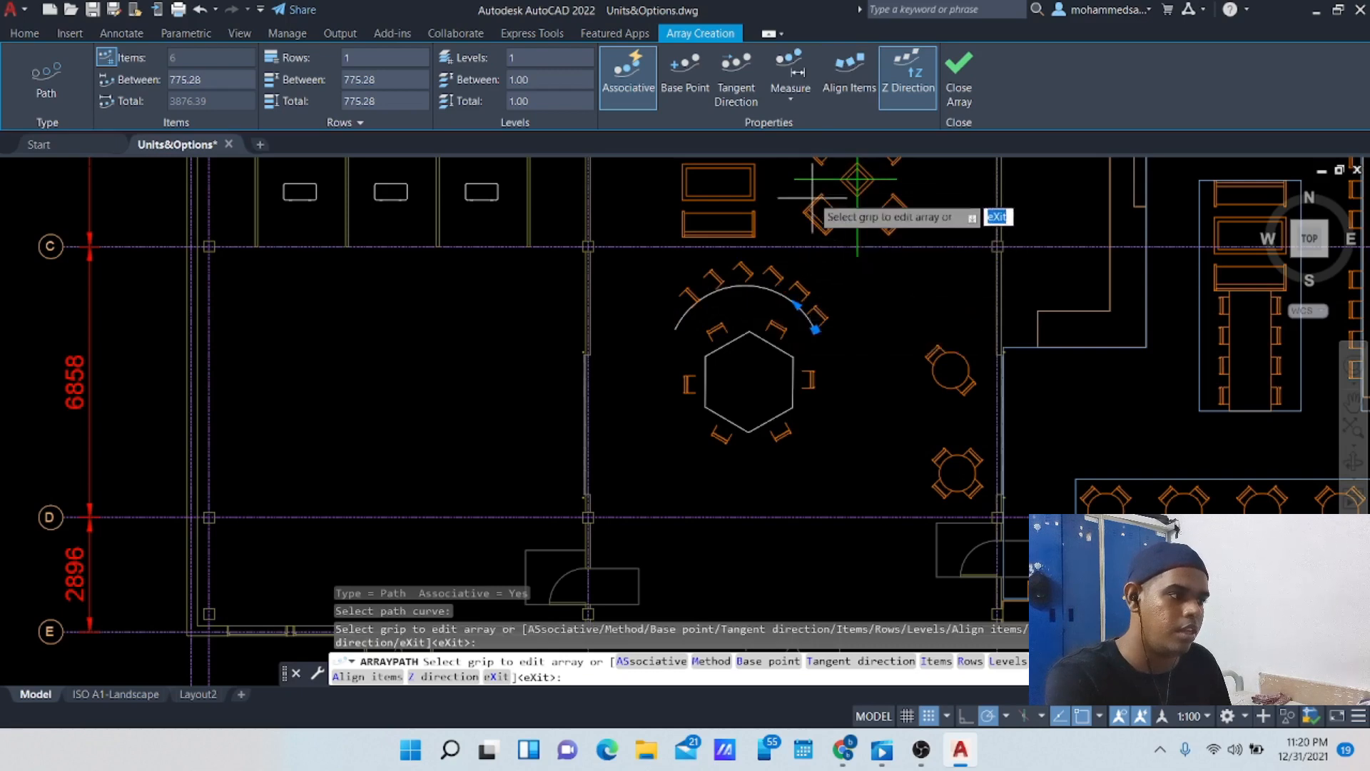
pyautogui.click(855, 95)
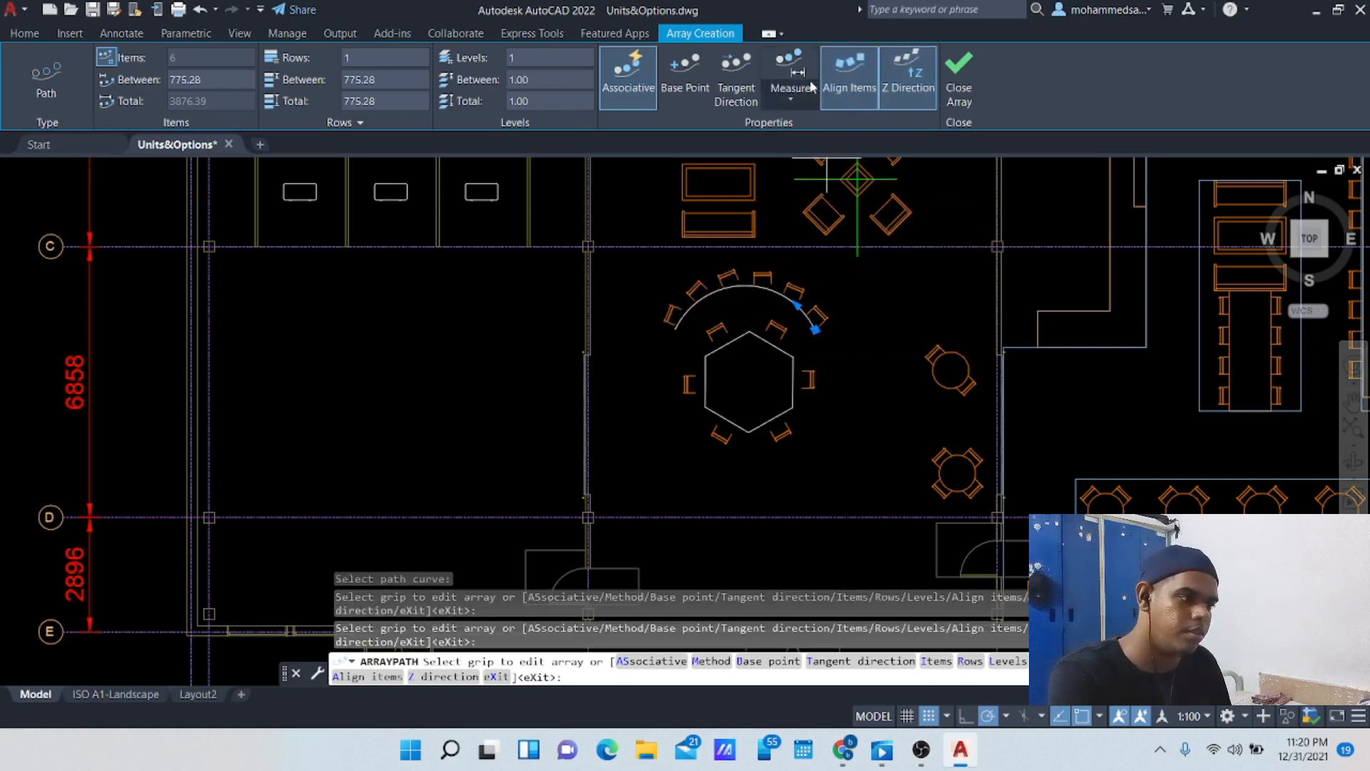